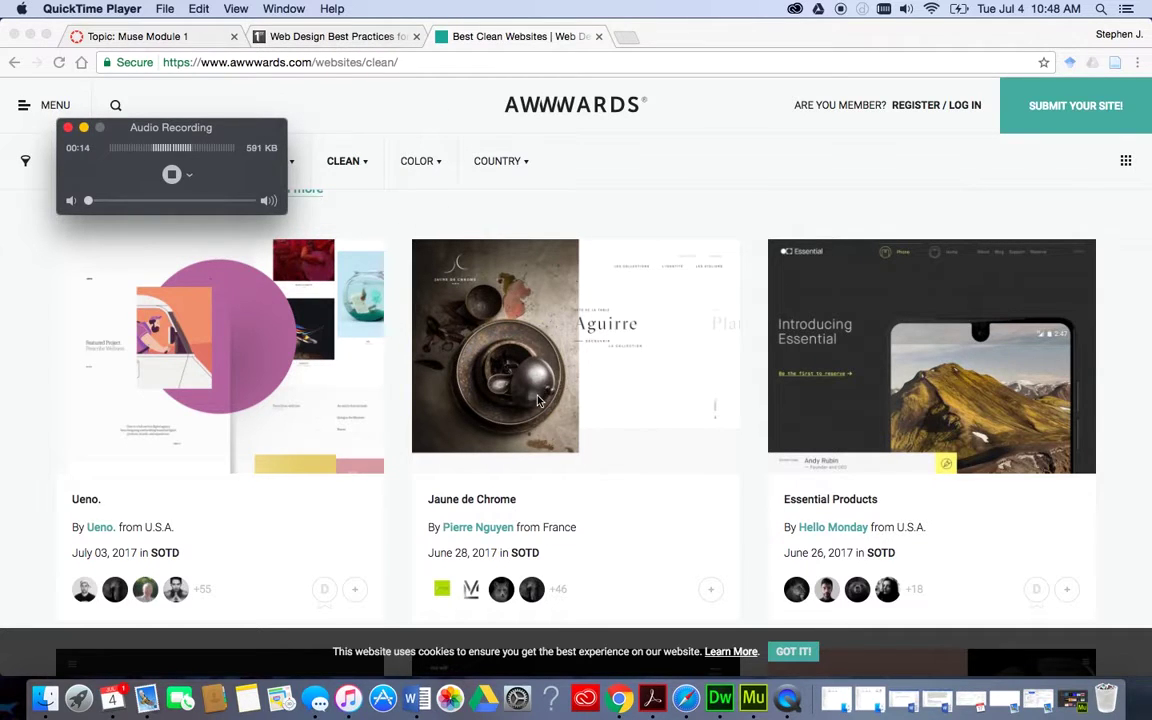
# Move the recording window aside and open the Legs of Steel card from the Clean websites gallery.
pyautogui.scroll(-3, 537, 398)
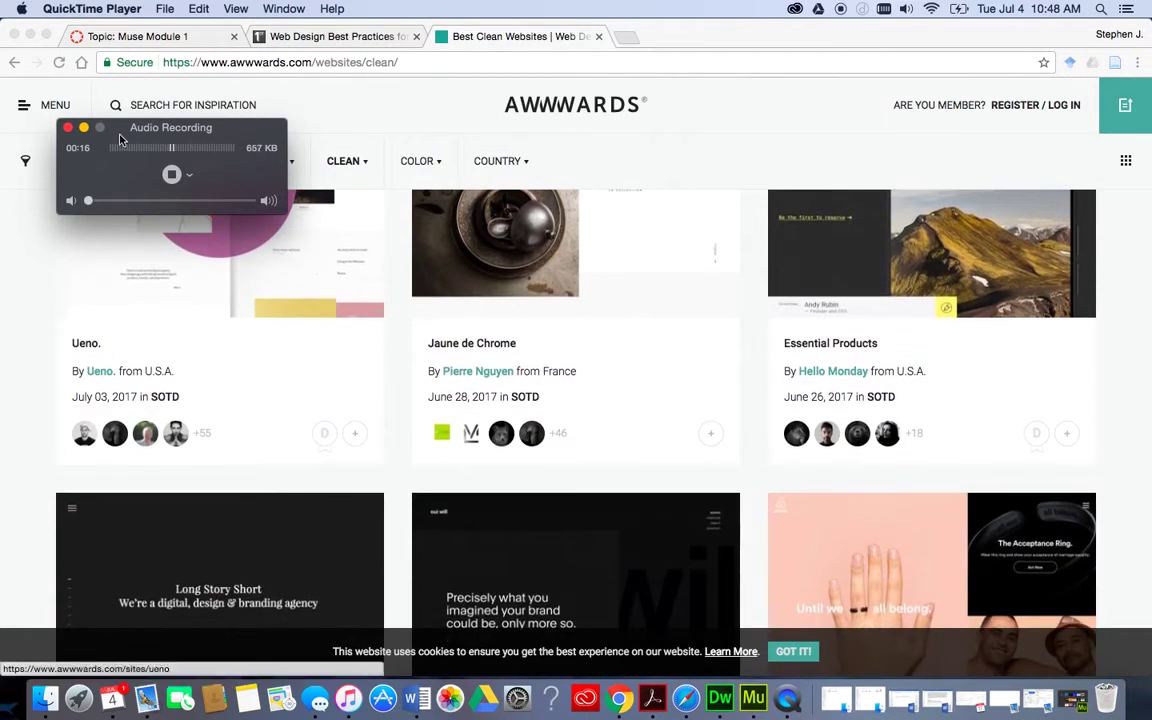
pyautogui.click(84, 127)
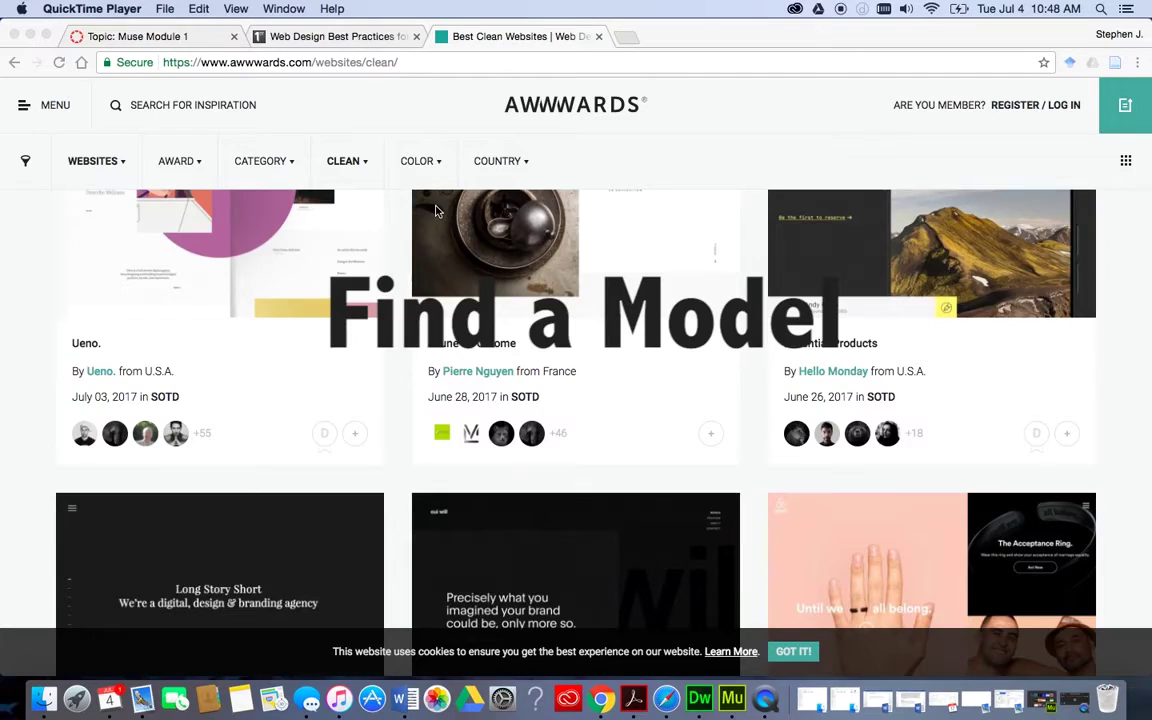
pyautogui.scroll(-5, 436, 211)
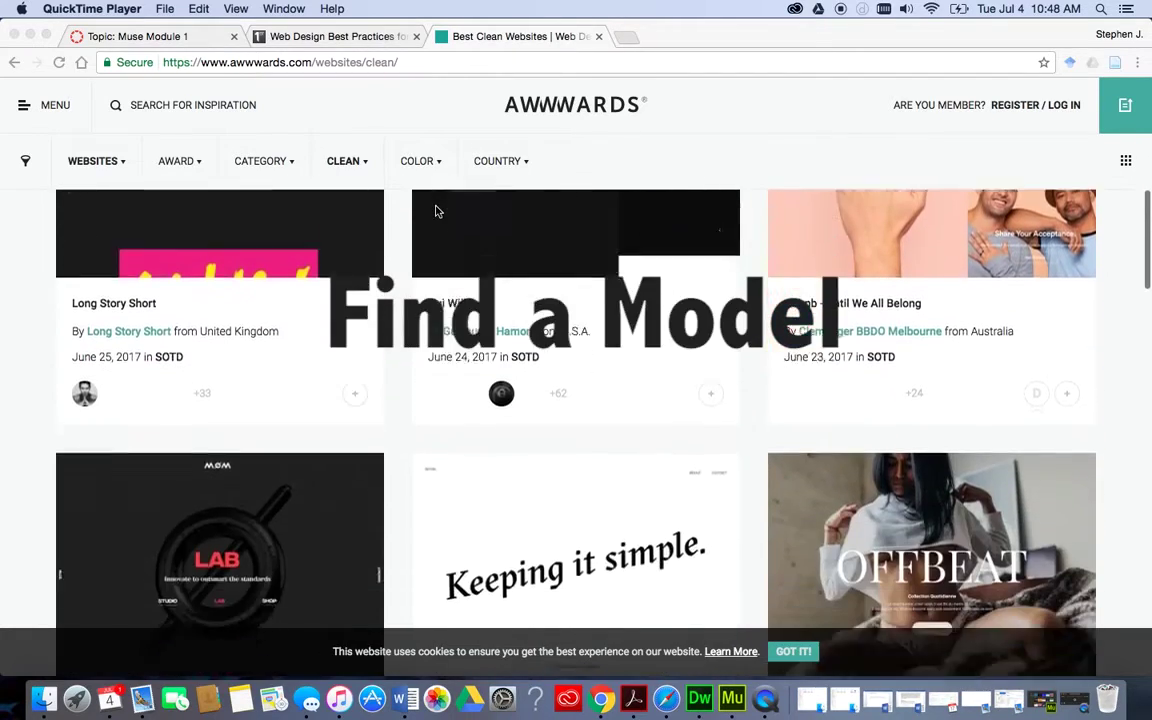
pyautogui.scroll(-8, 436, 211)
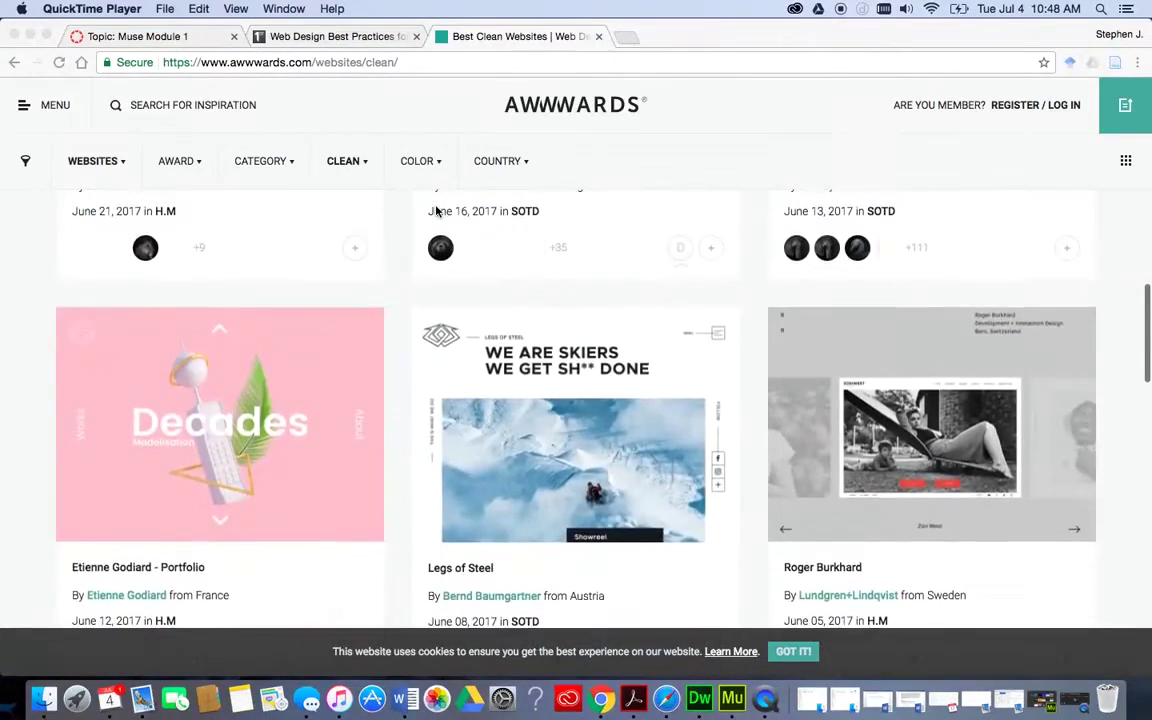
pyautogui.scroll(-3, 436, 211)
pyautogui.click(569, 368)
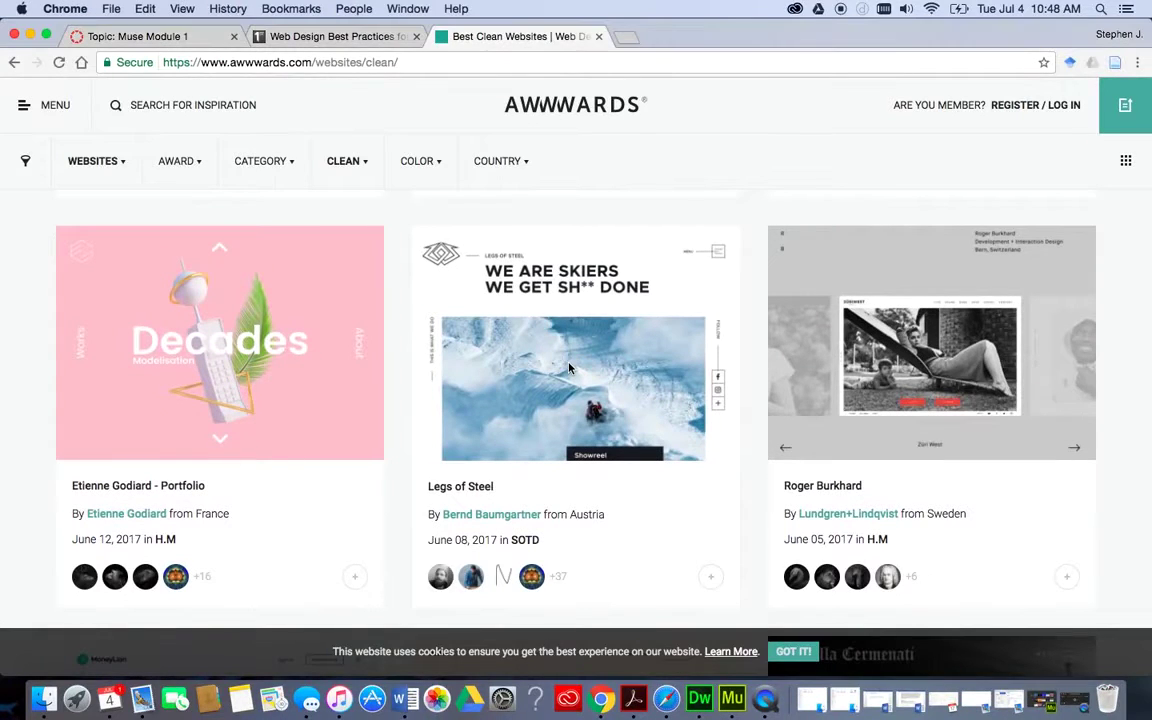
pyautogui.click(569, 368)
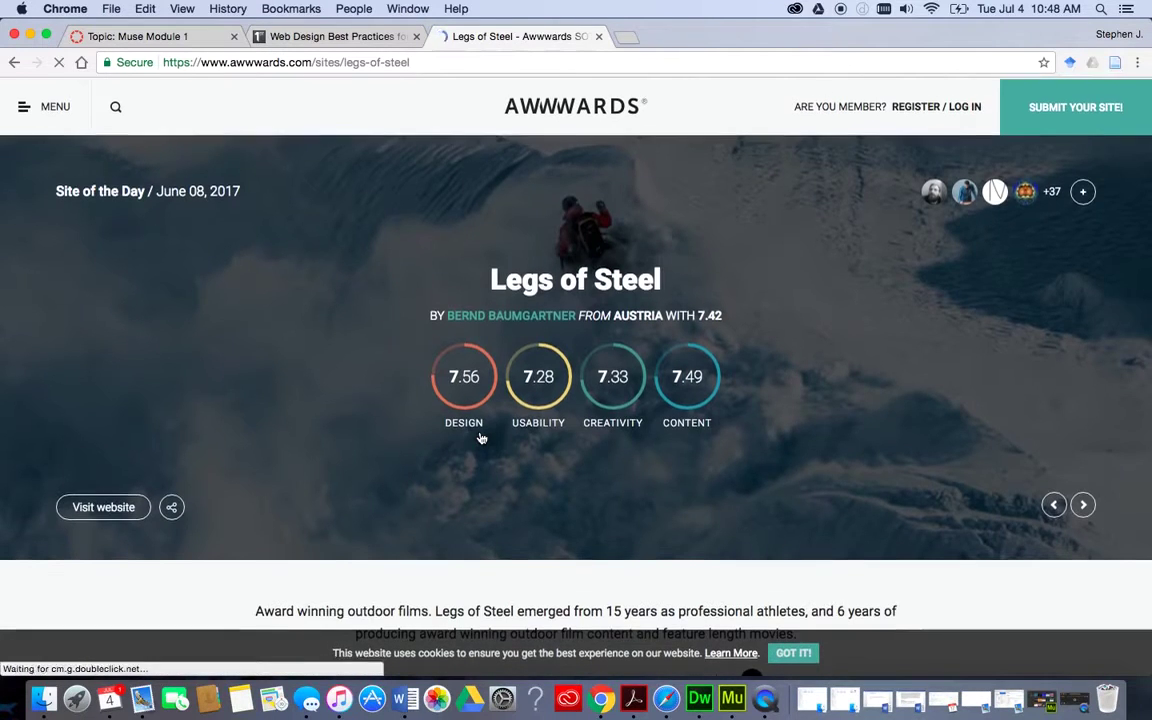
pyautogui.scroll(-1, 481, 438)
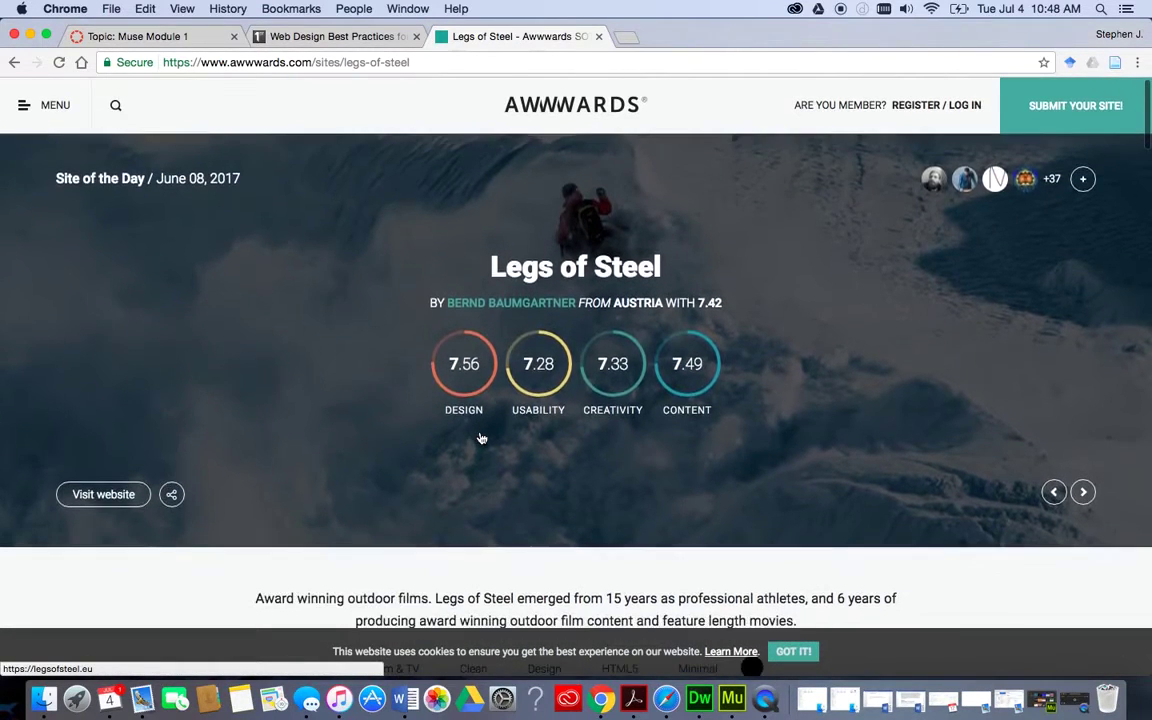
pyautogui.scroll(-5, 481, 438)
pyautogui.scroll(6, 480, 437)
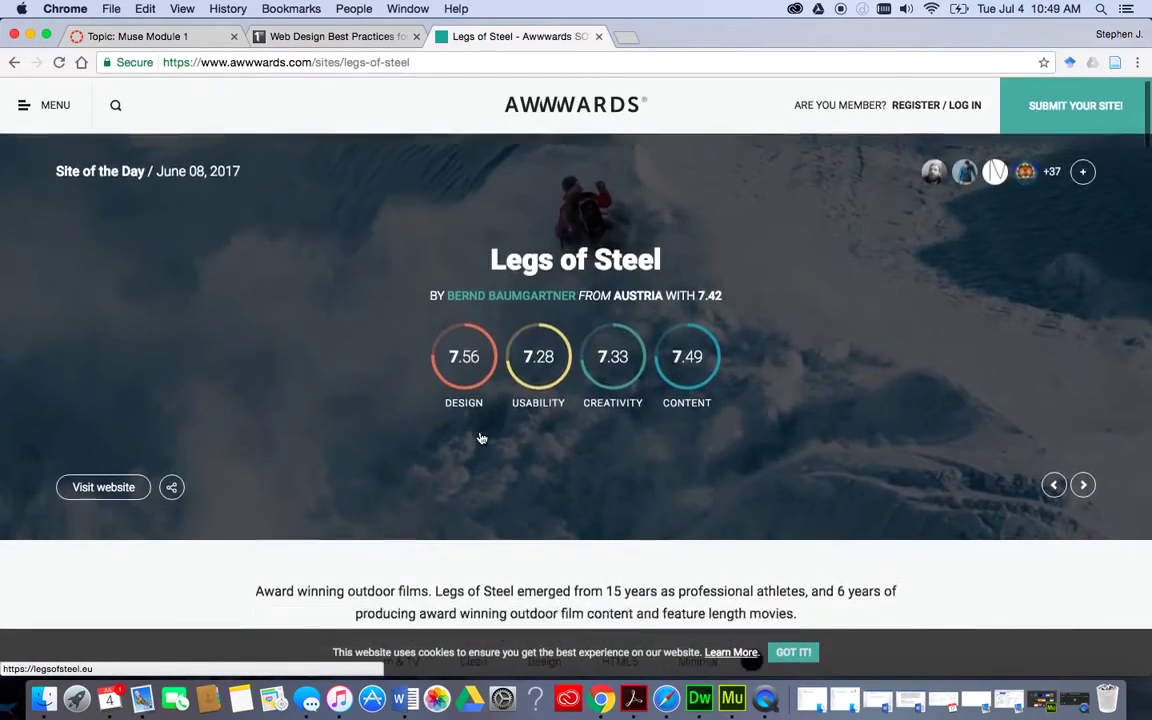
pyautogui.click(481, 438)
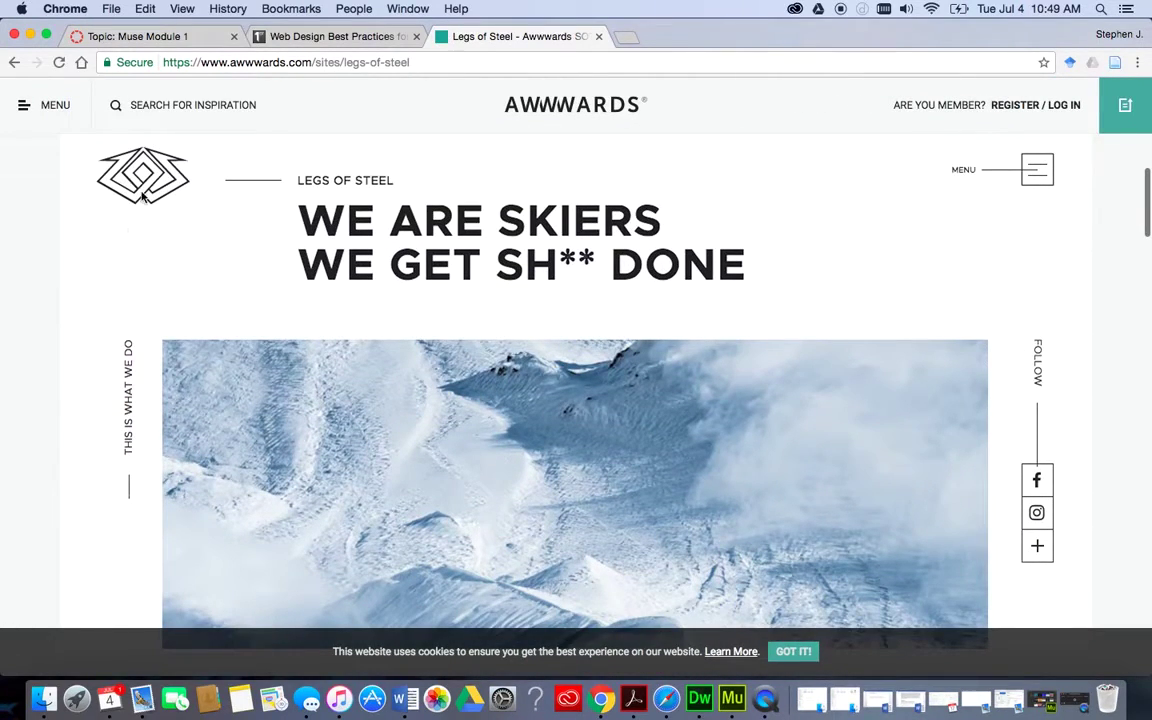
pyautogui.scroll(-10, 666, 393)
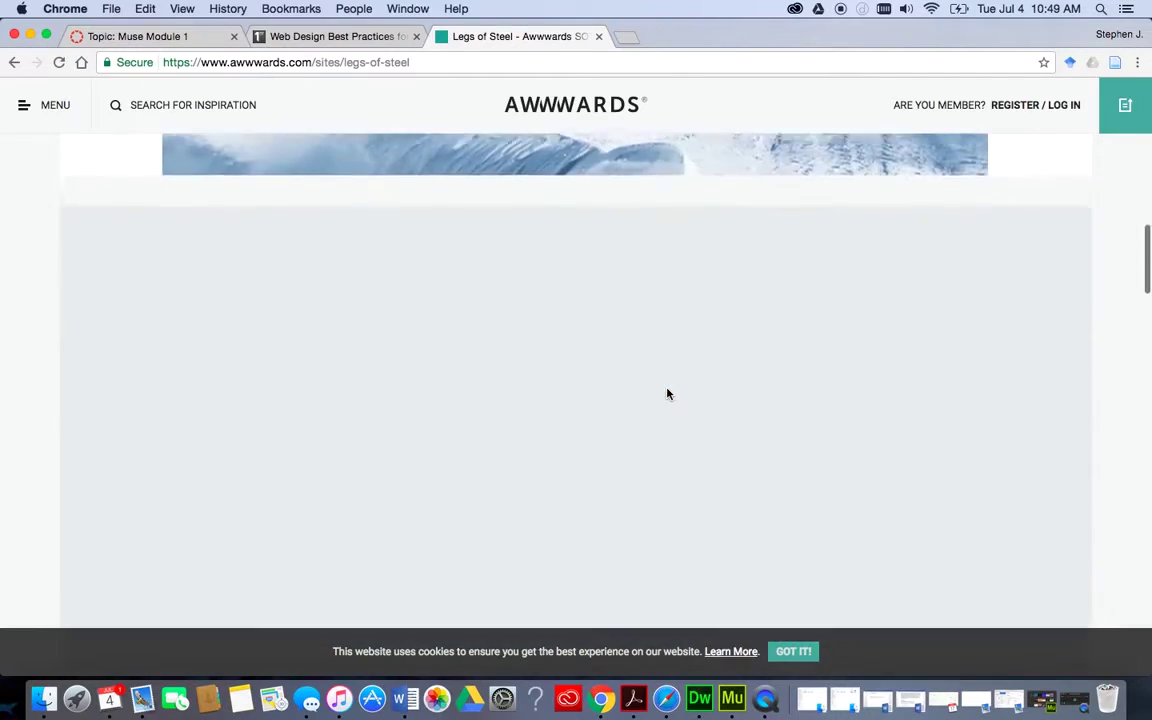
pyautogui.scroll(-8, 666, 393)
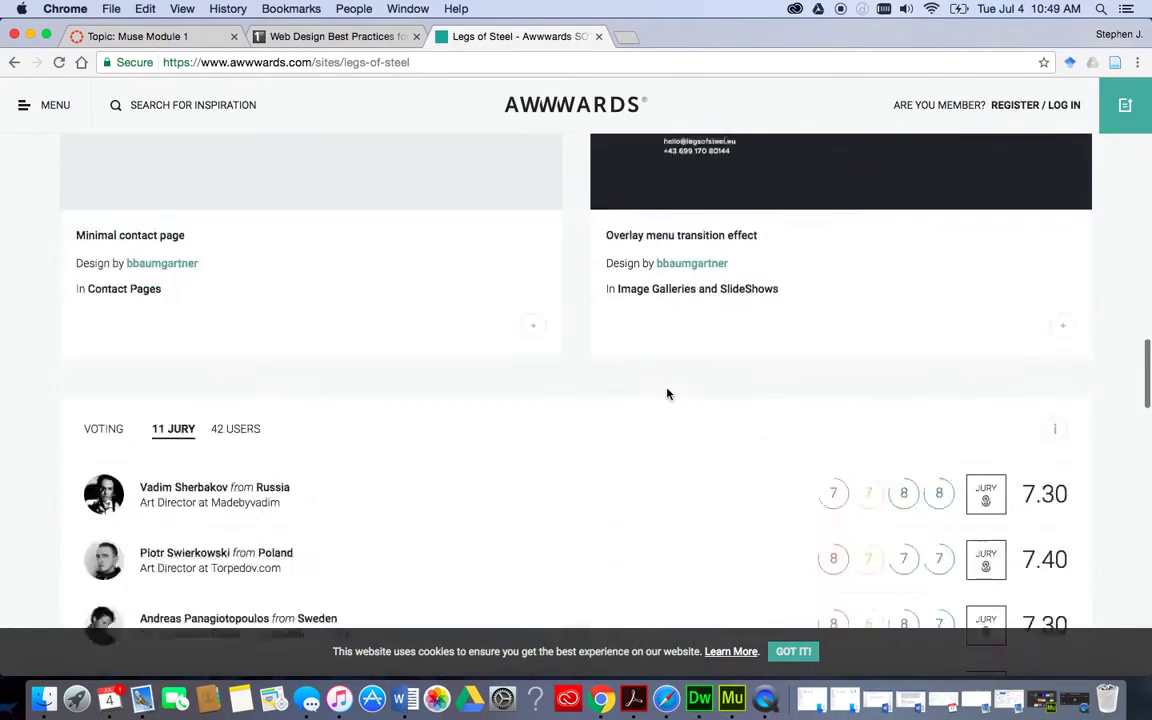
pyautogui.scroll(-10, 667, 394)
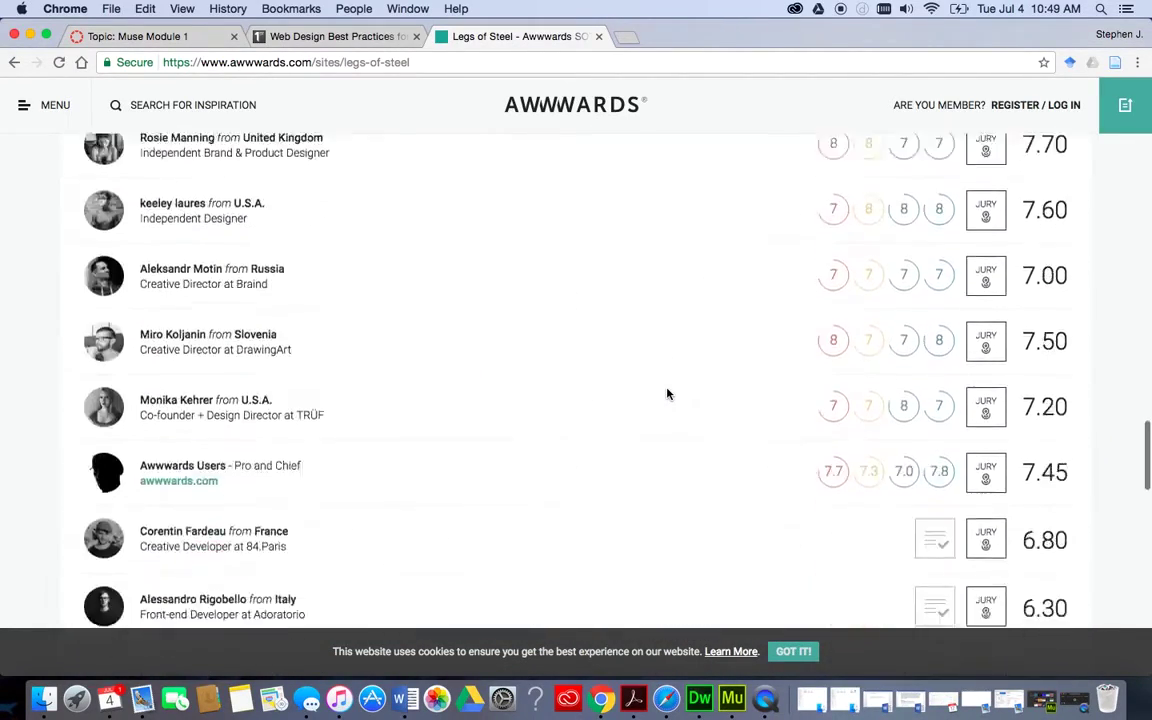
pyautogui.scroll(-10, 667, 394)
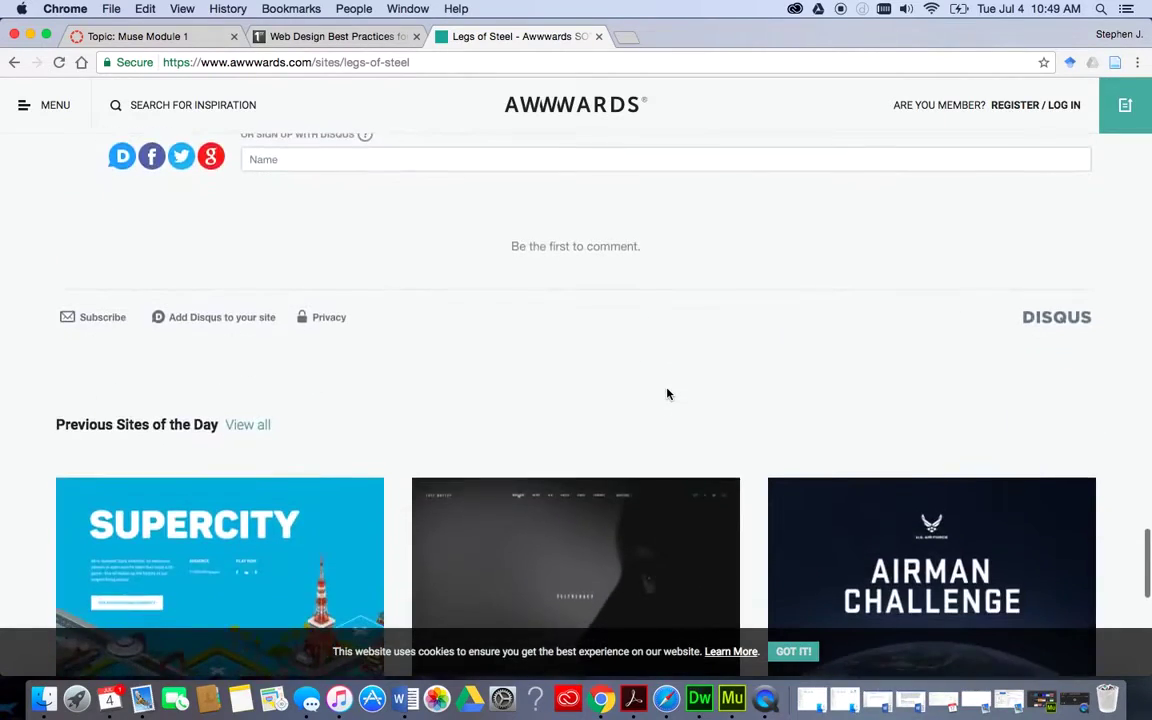
pyautogui.scroll(3, 667, 394)
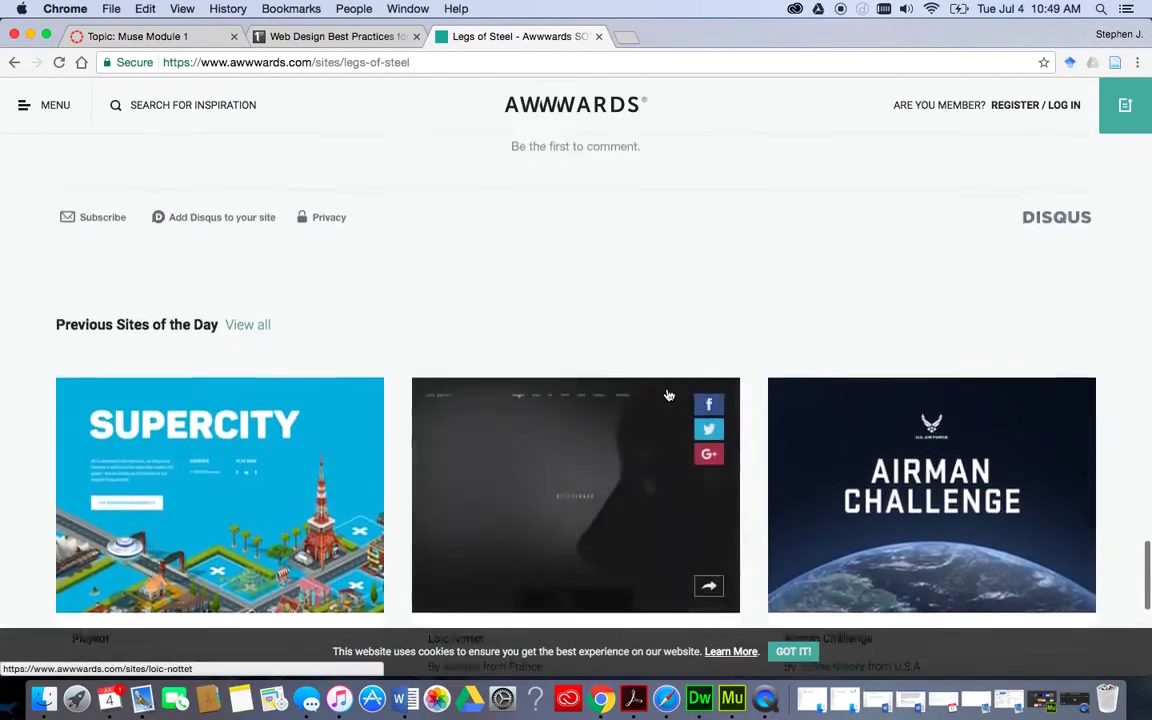
pyautogui.scroll(-4, 667, 394)
pyautogui.scroll(-3, 667, 394)
pyautogui.scroll(15, 667, 394)
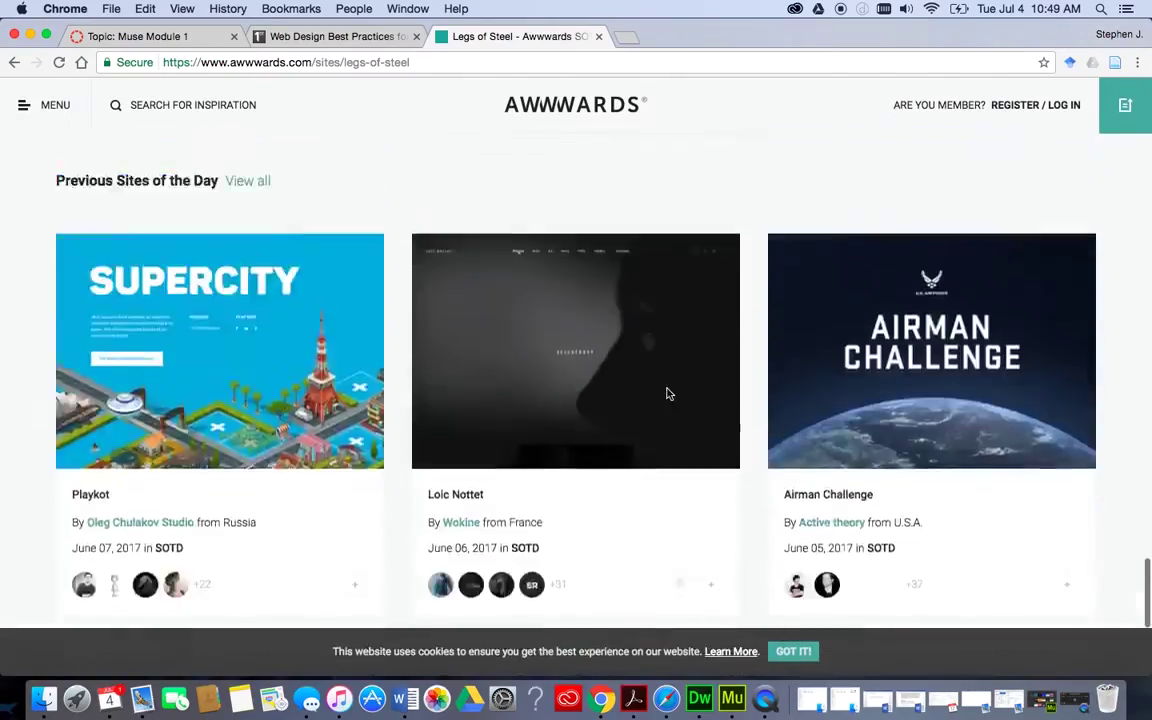
pyautogui.scroll(15, 667, 389)
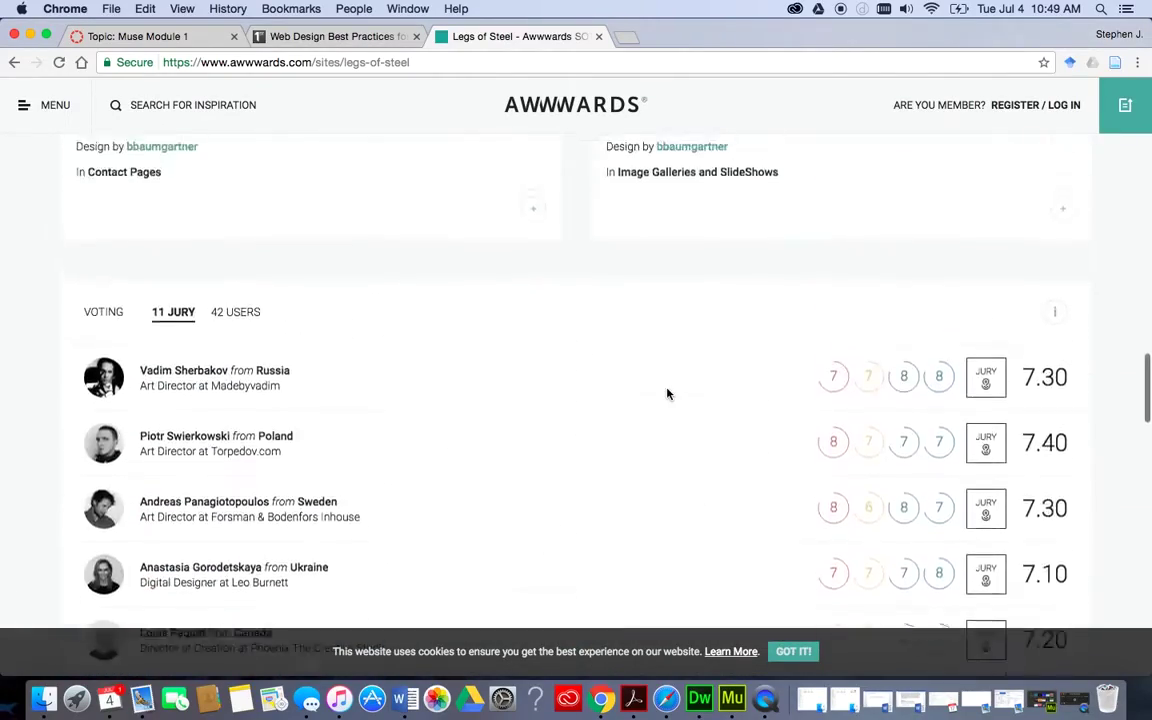
pyautogui.scroll(5, 667, 394)
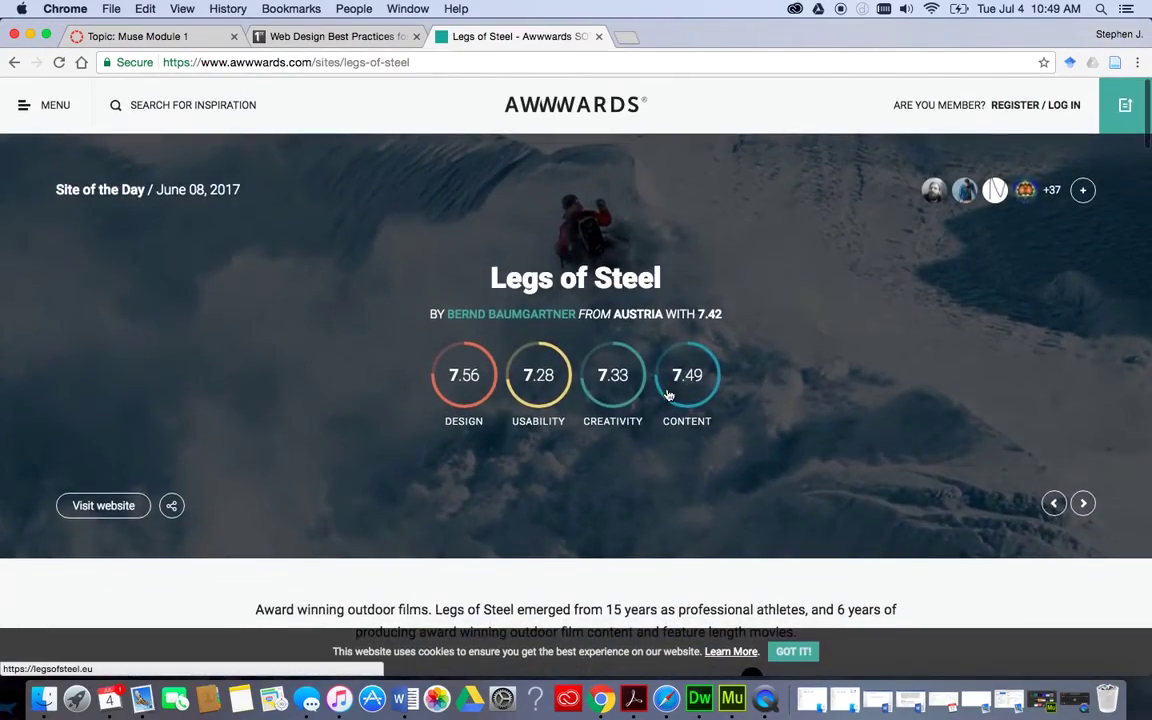
pyautogui.scroll(-5, 331, 436)
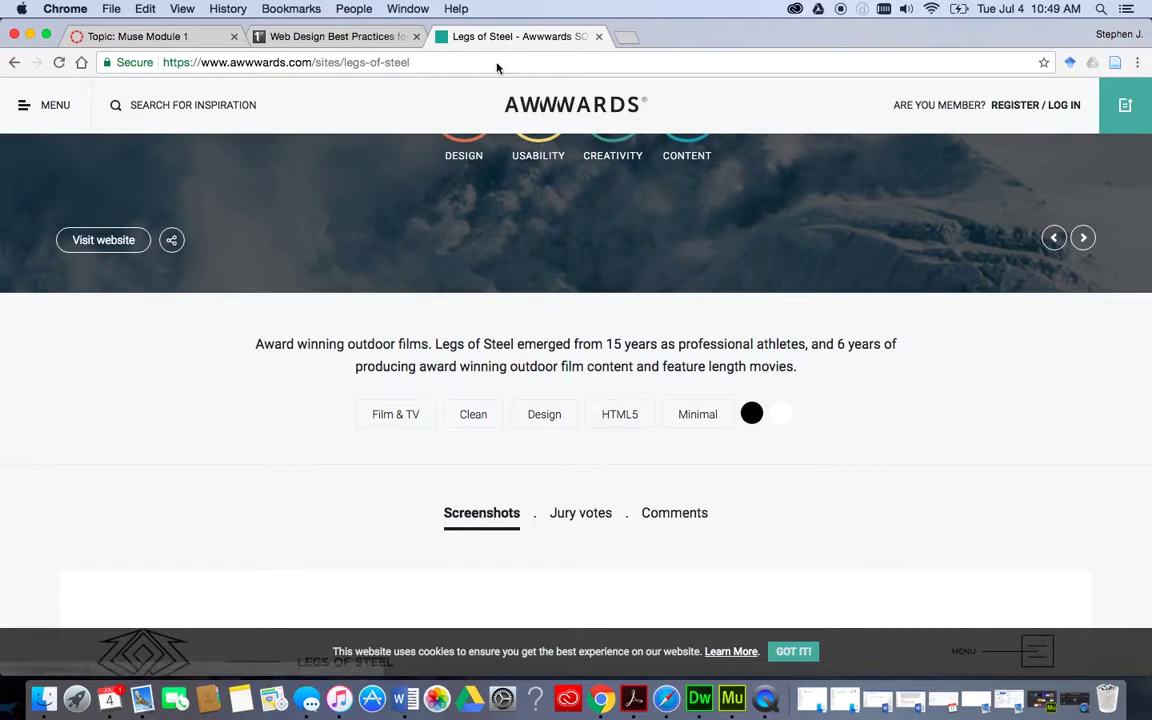
pyautogui.scroll(5, 471, 257)
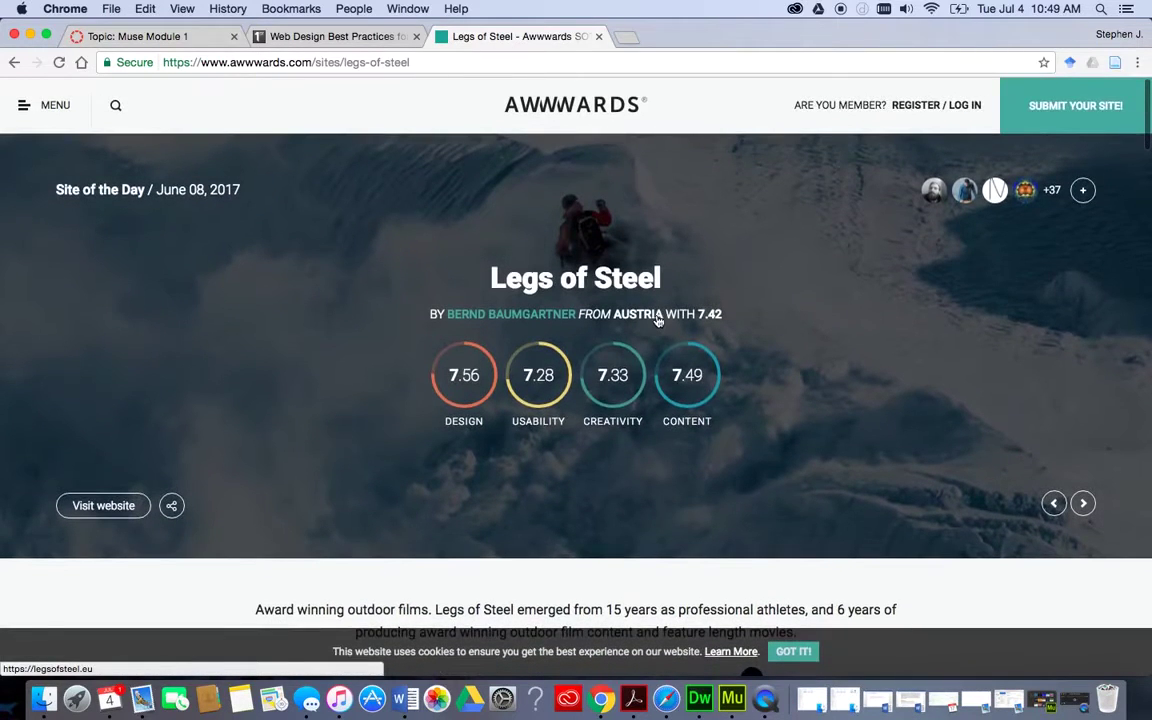
# Switch to the Web Design Best Practices article and look over its opening.
pyautogui.click(320, 38)
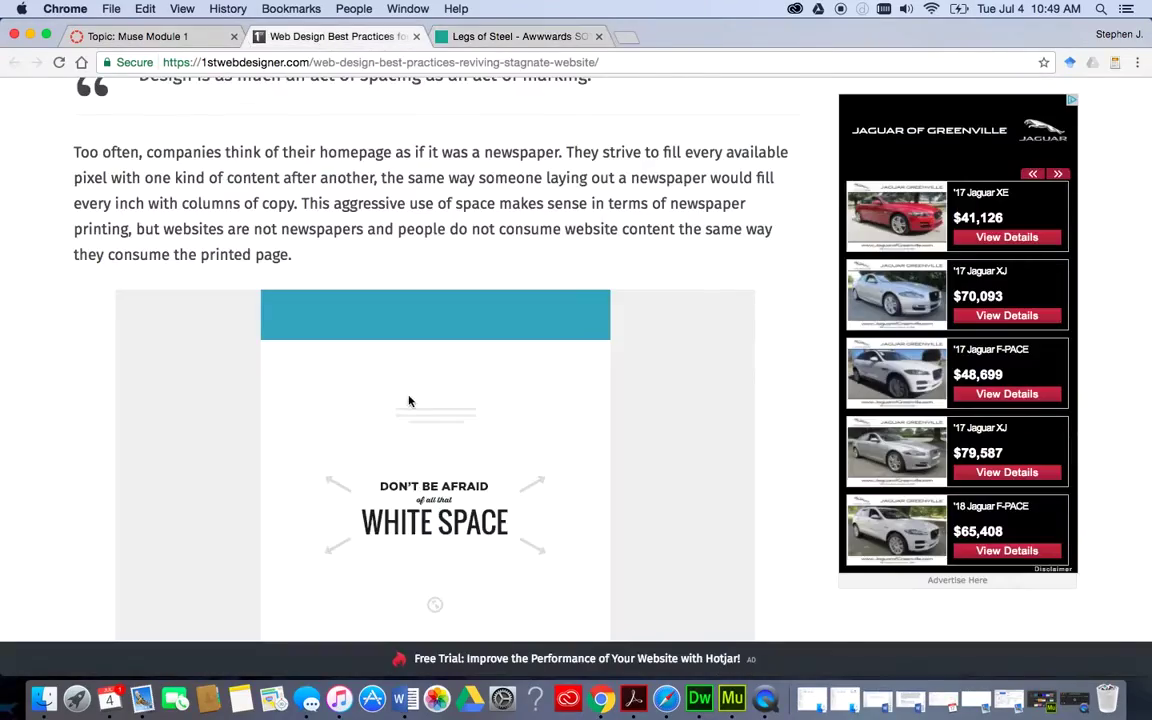
pyautogui.scroll(15, 409, 401)
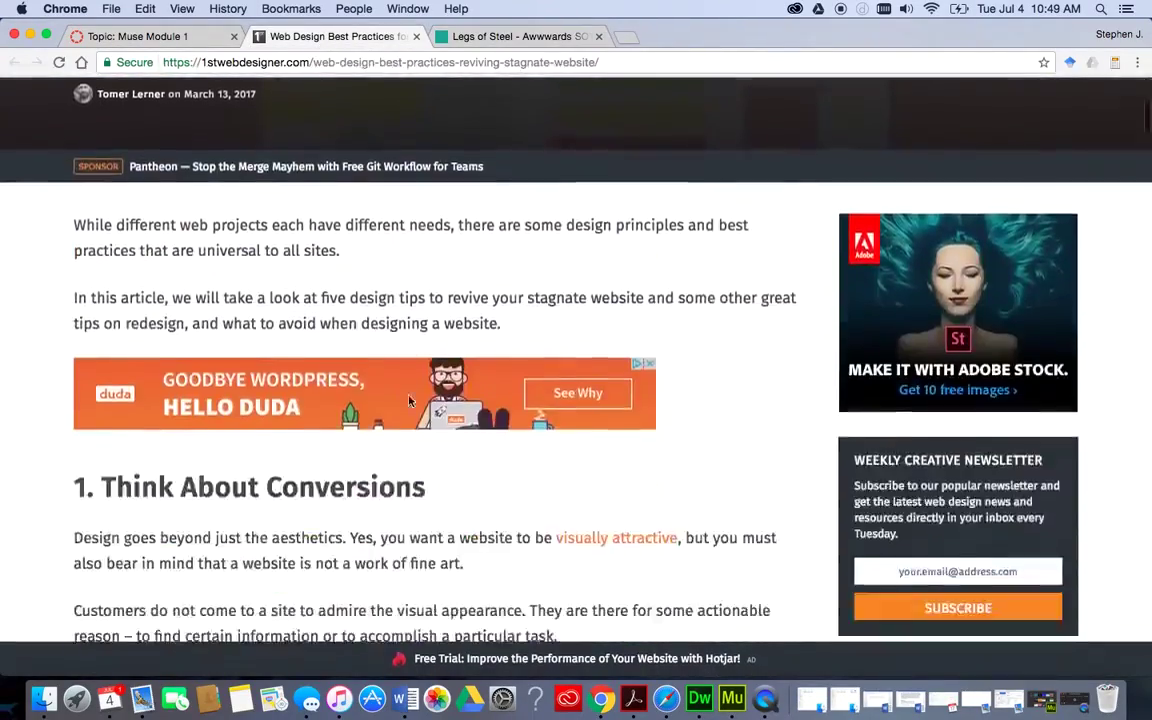
pyautogui.scroll(-6, 409, 401)
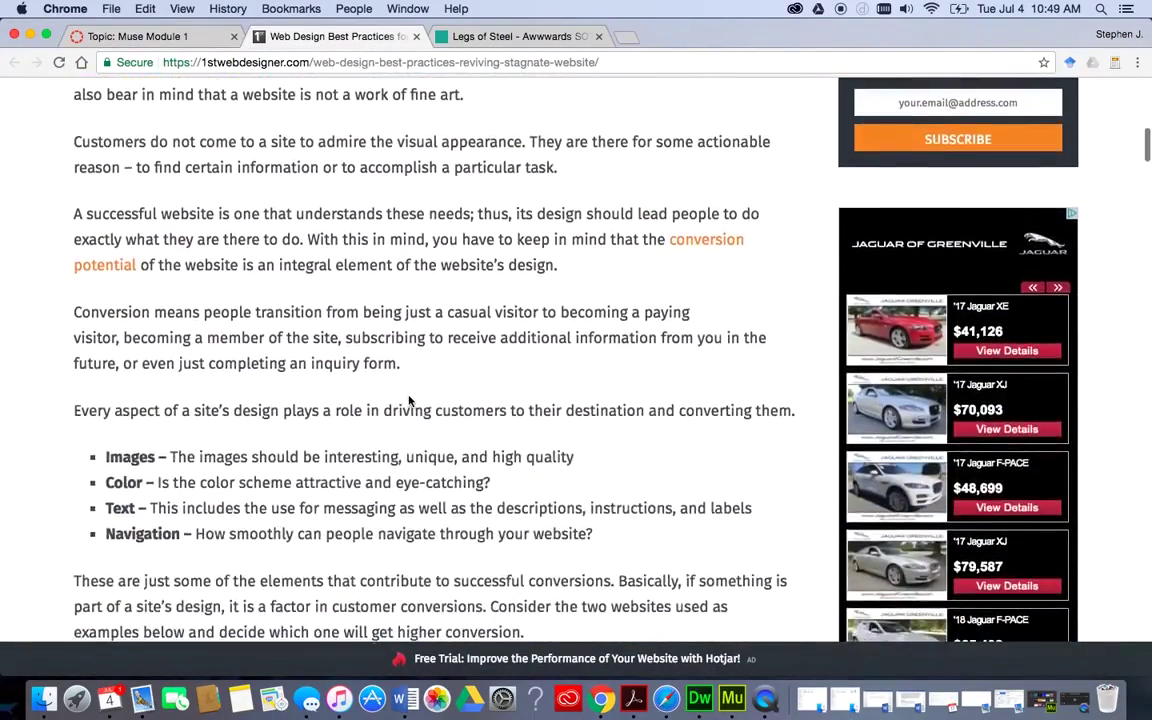
pyautogui.scroll(-5, 409, 401)
pyautogui.scroll(2, 250, 330)
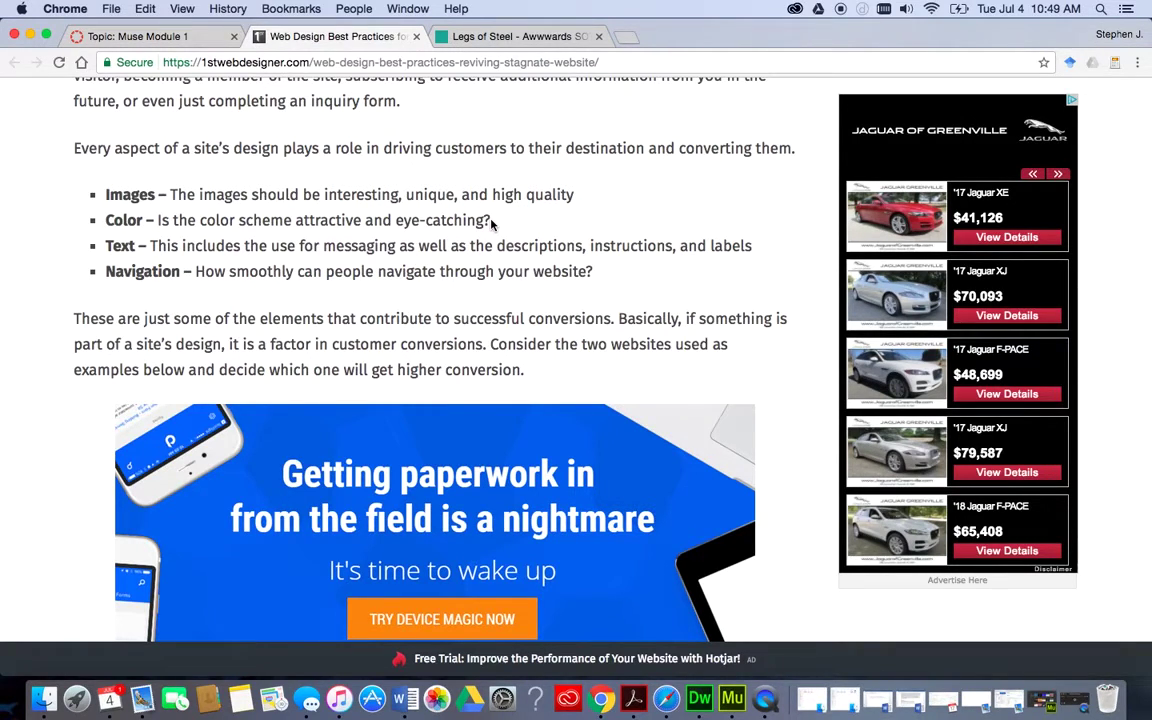
# Read through the conversion and white space sections, then return to the Legs of Steel tab.
pyautogui.scroll(-1, 491, 224)
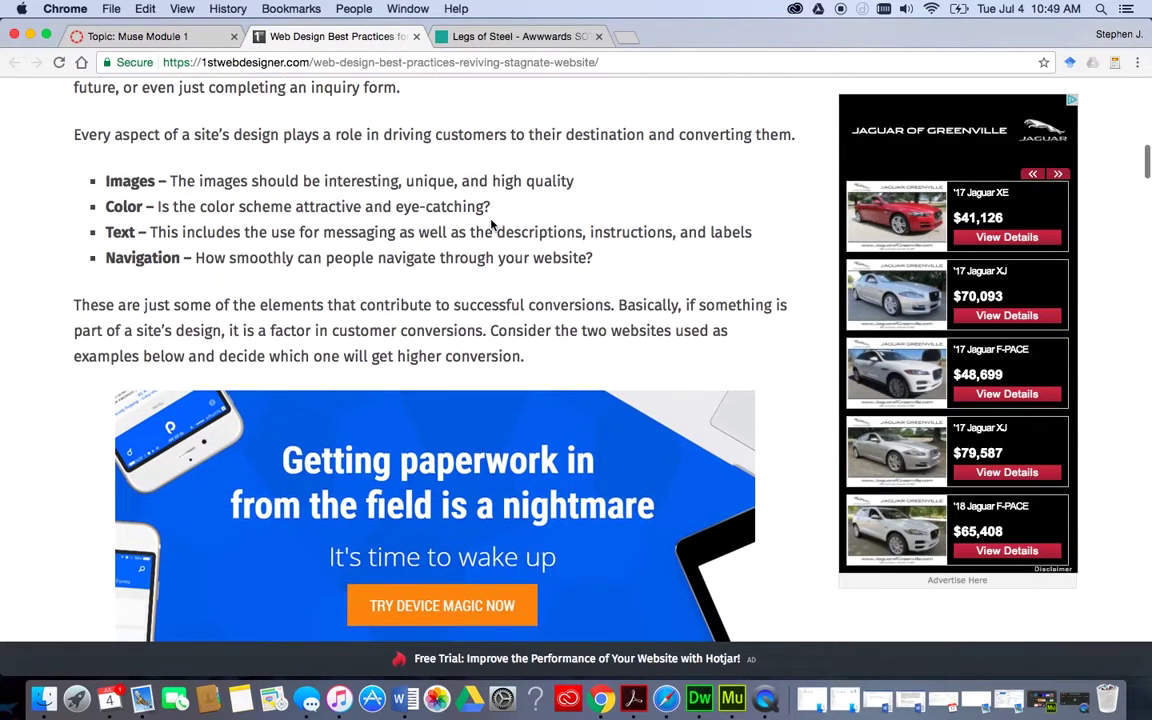
pyautogui.scroll(-1, 491, 224)
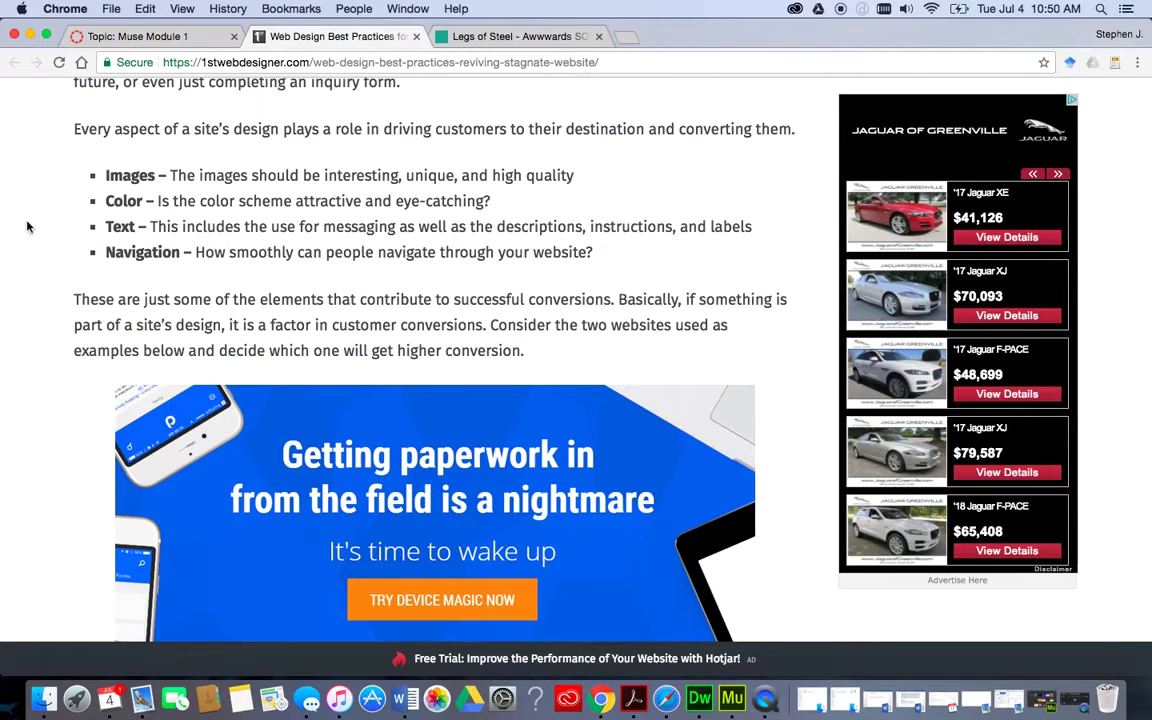
pyautogui.scroll(-15, 144, 302)
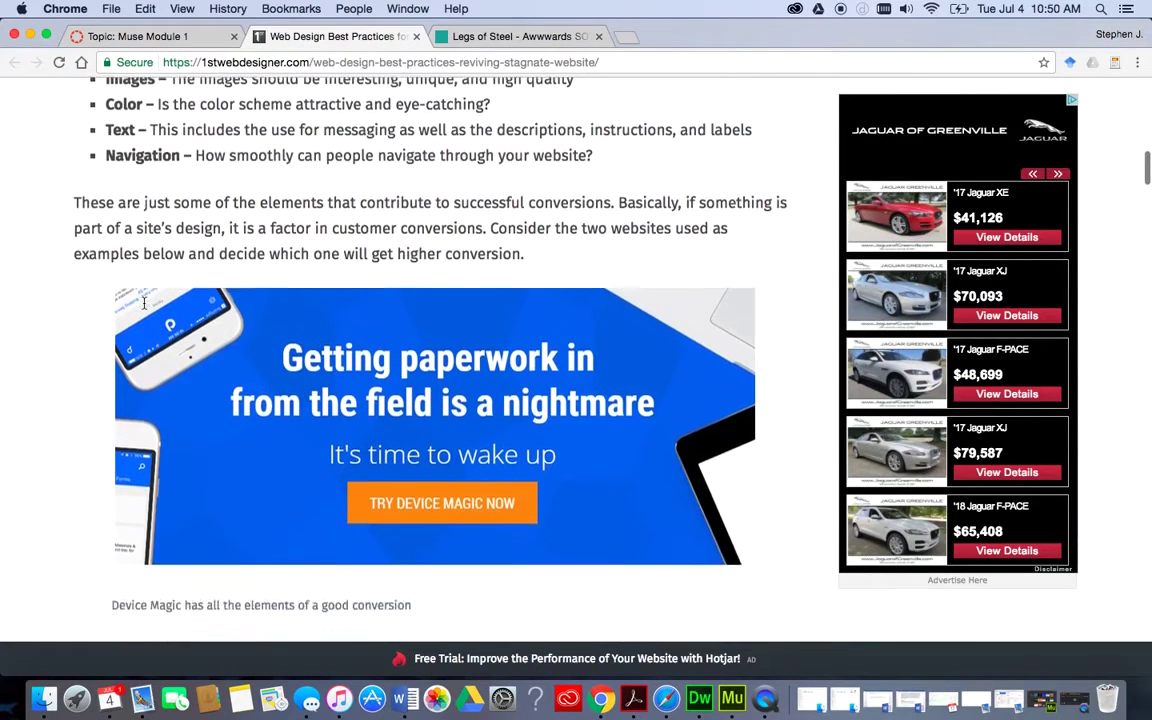
pyautogui.scroll(-3, 144, 302)
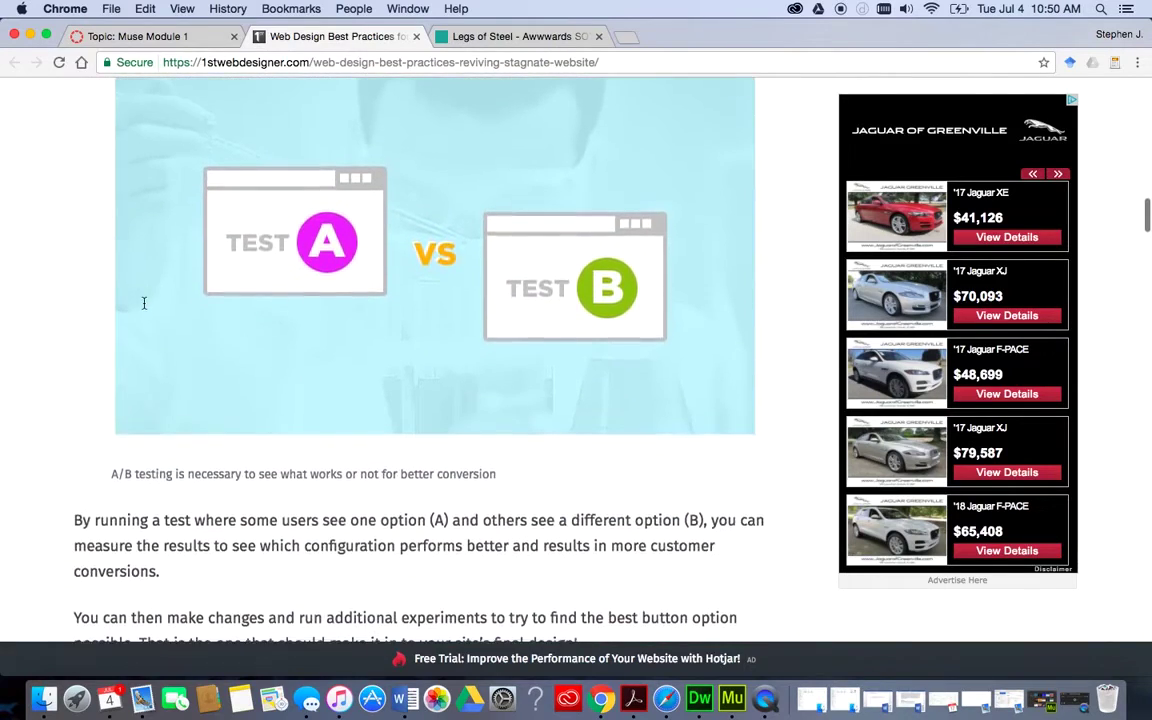
pyautogui.scroll(-7, 144, 304)
pyautogui.scroll(-6, 144, 305)
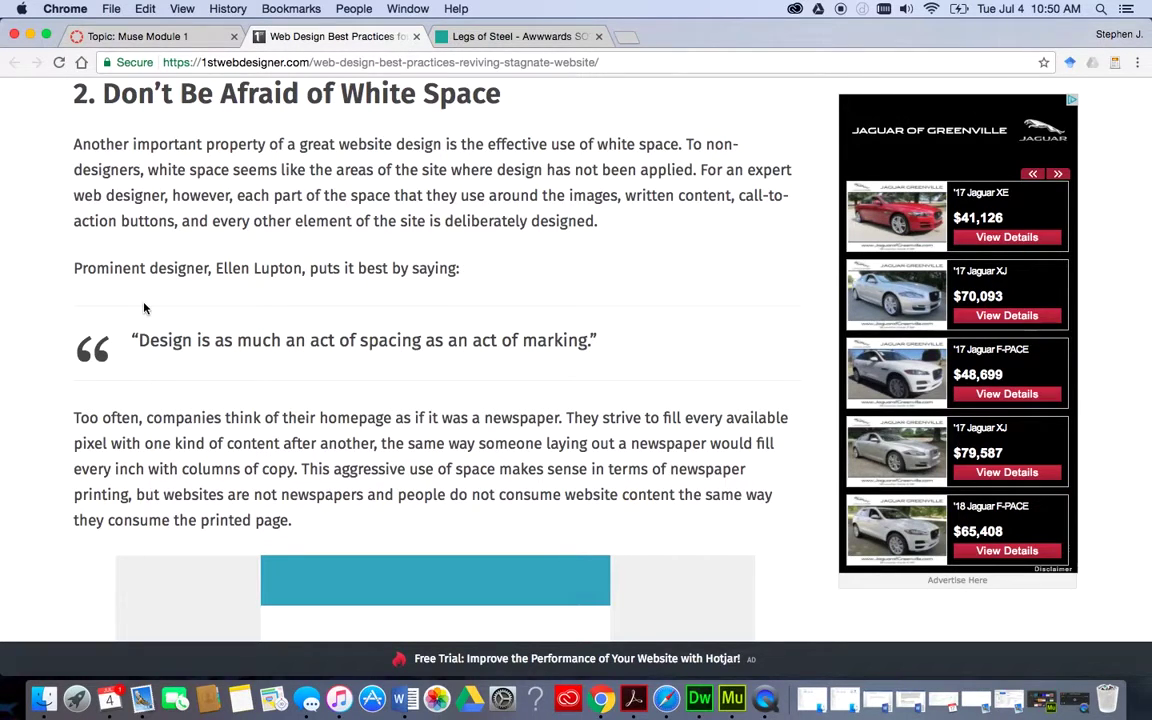
pyautogui.scroll(-10, 144, 308)
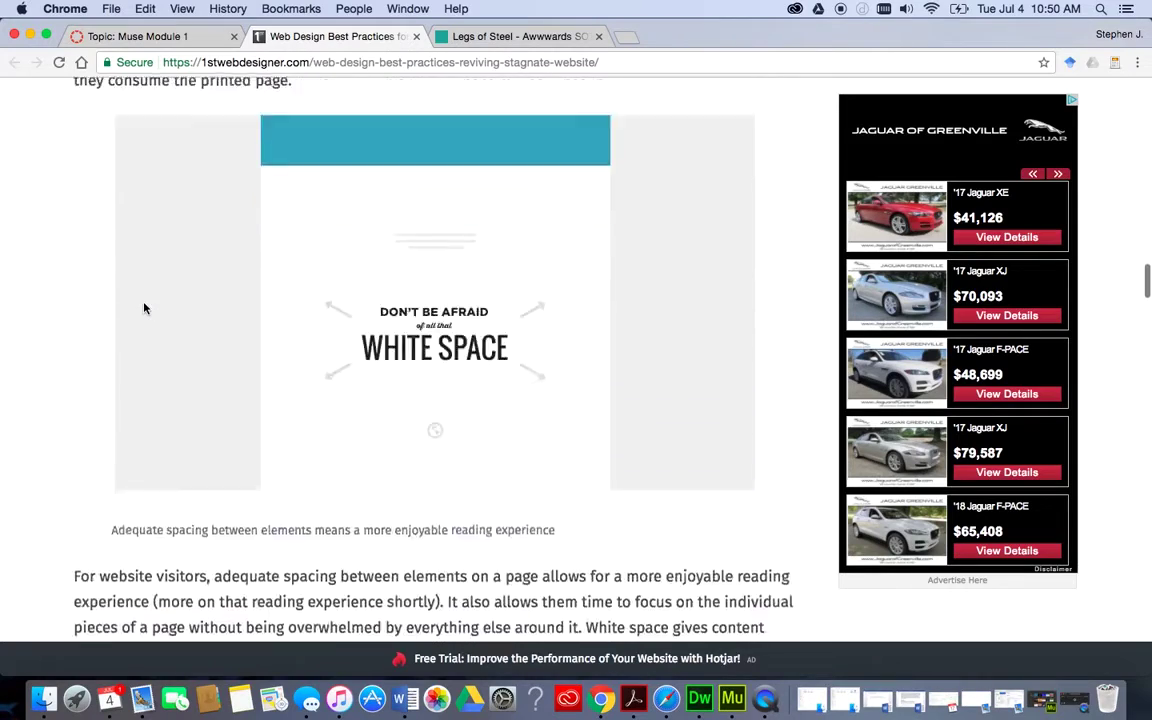
pyautogui.scroll(-5, 144, 308)
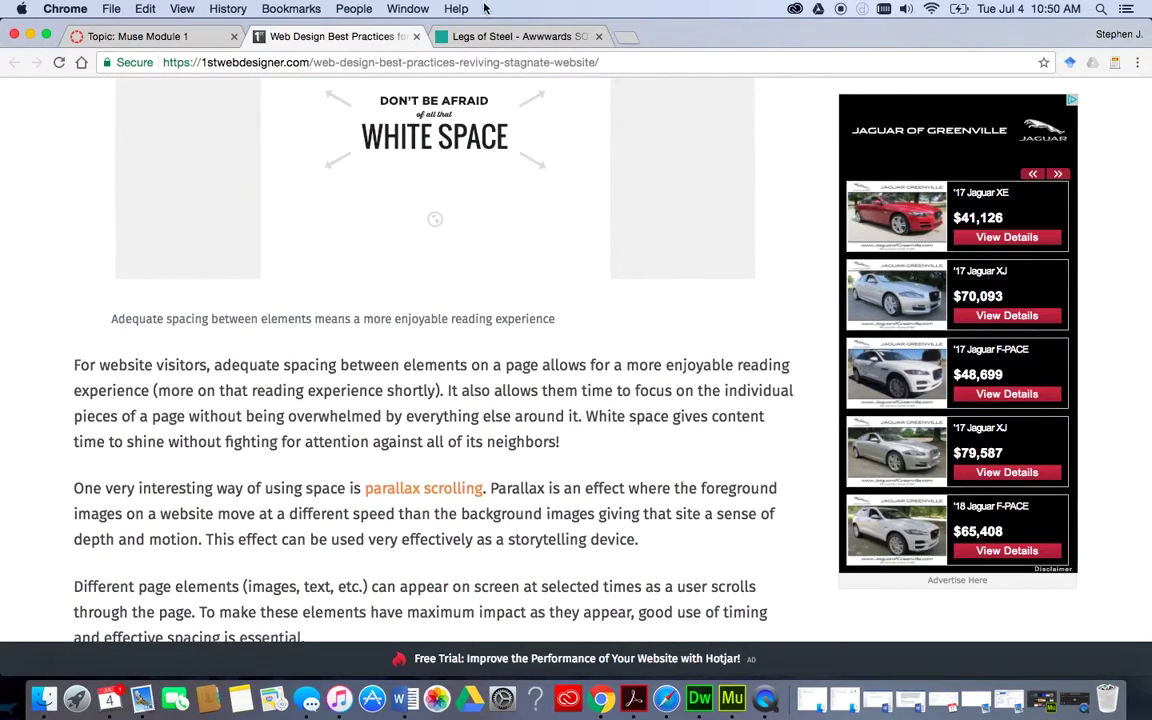
pyautogui.click(437, 33)
# Revisit the Muse Module 1 discussion, then bring up Adobe Muse's Recent files screen.
pyautogui.click(180, 38)
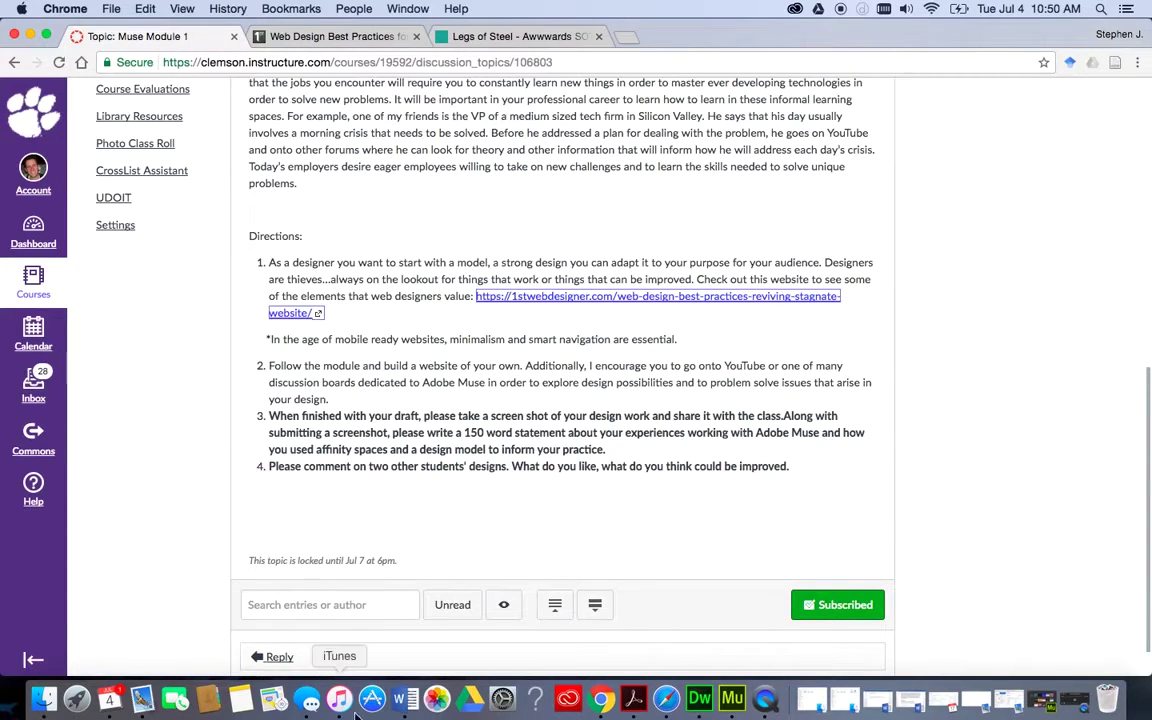
pyautogui.click(732, 697)
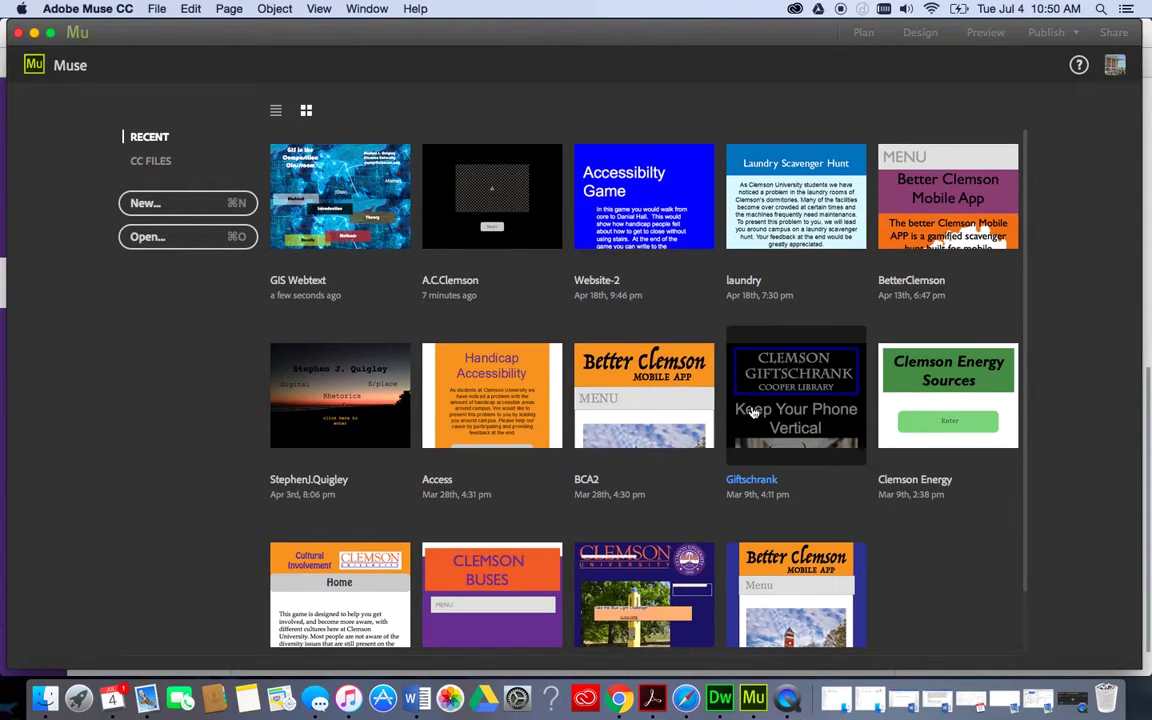
# Open the GIS Webtext project from Muse's recent files into Plan view.
pyautogui.click(342, 173)
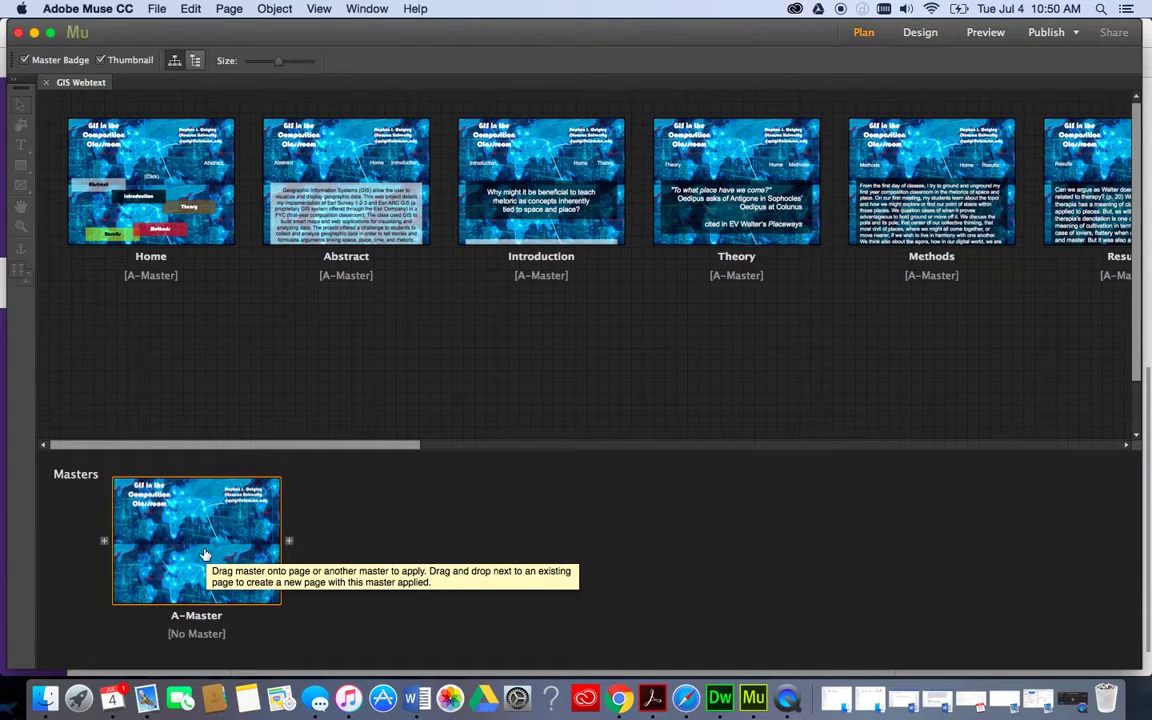
# Open A-Master in Design view, showing the 'GIS in the Composition Classroom' world-map header.
pyautogui.doubleClick(204, 554)
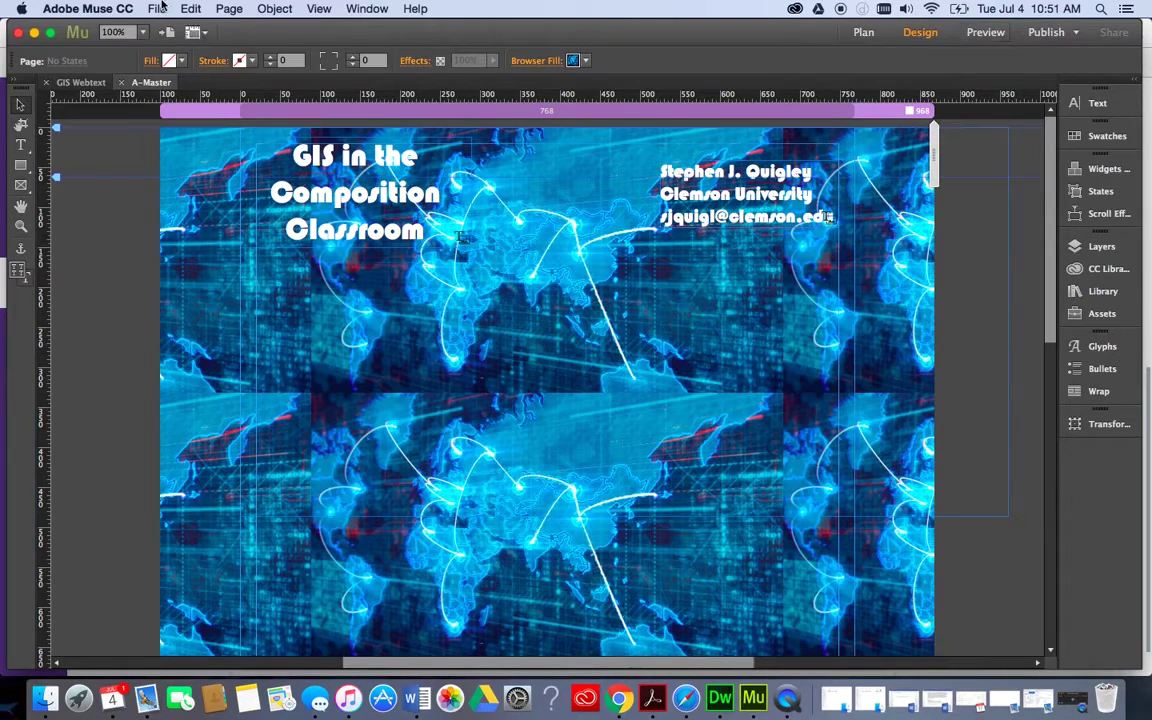
# Look over the File menu without choosing anything, then go back to the GIS Webtext Plan view.
pyautogui.click(157, 8)
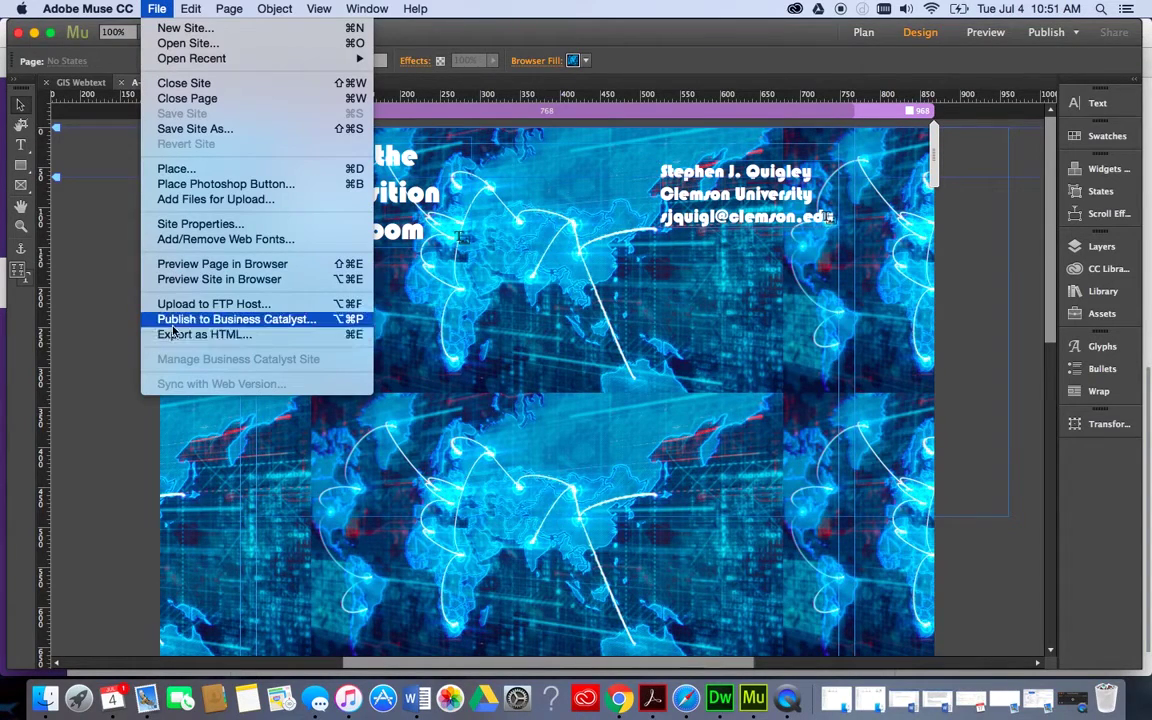
pyautogui.press('Escape')
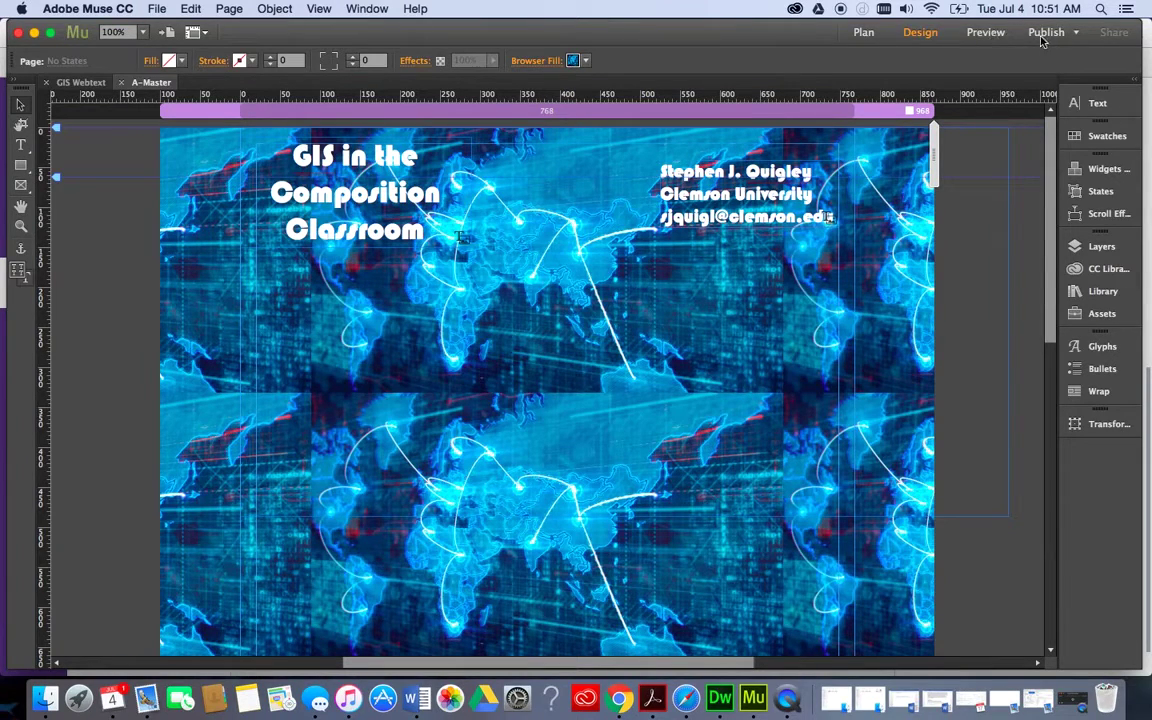
pyautogui.click(863, 32)
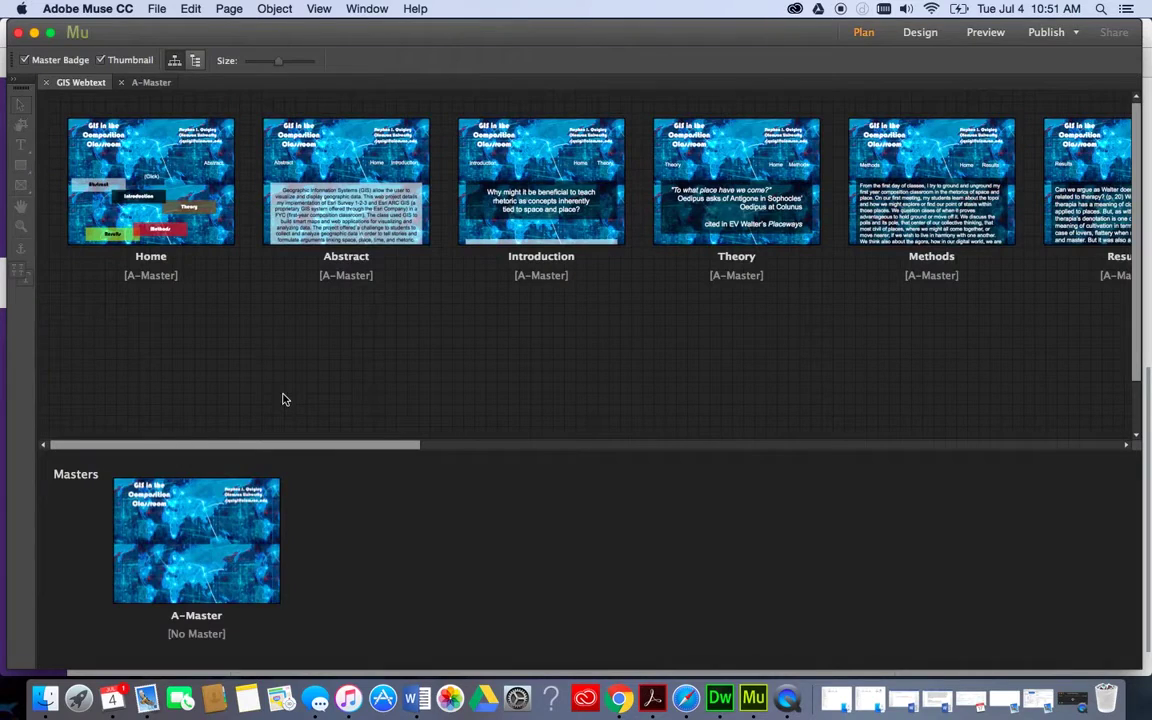
# Inspect all GIS Webtext pages and child pages across the site map, then minimize Muse.
pyautogui.hscroll(15, 300, 260)
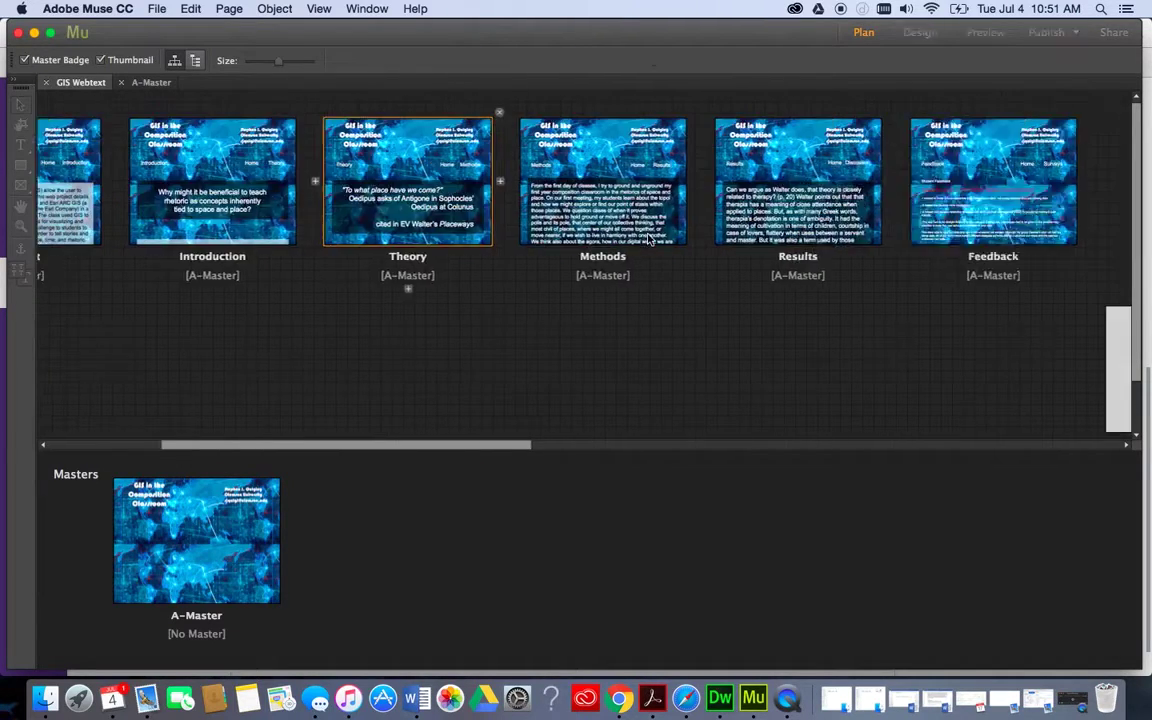
pyautogui.hscroll(-15, 647, 238)
pyautogui.scroll(2, 650, 237)
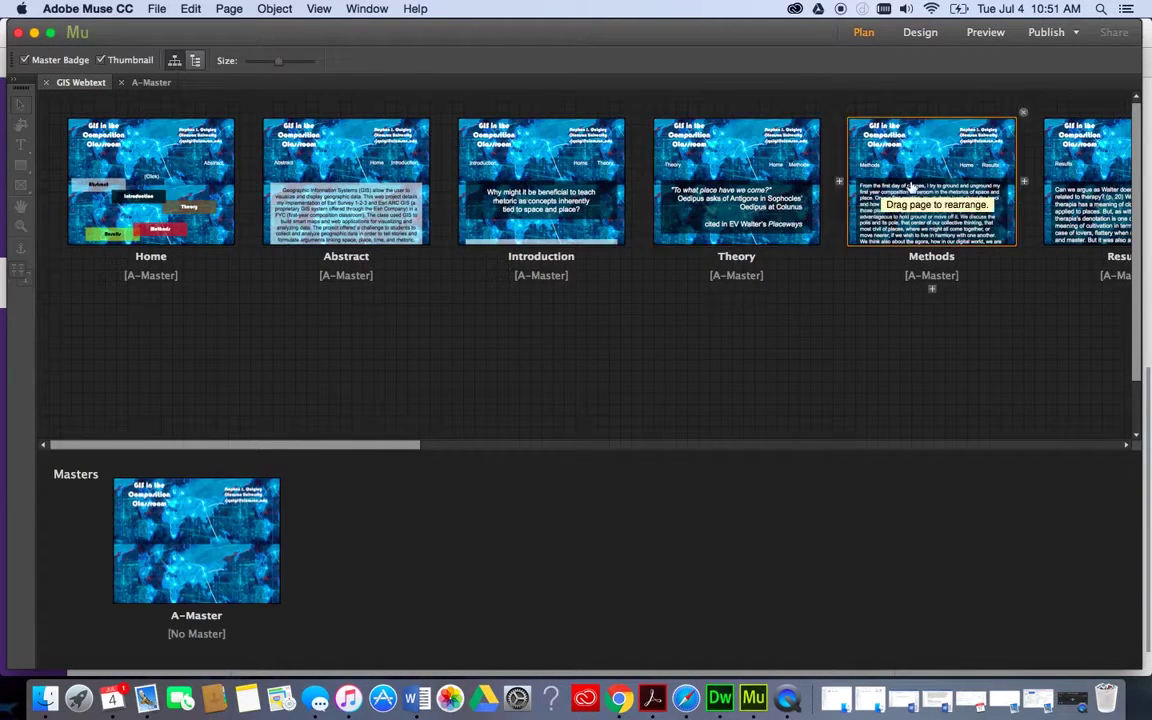
pyautogui.hscroll(10, 864, 165)
pyautogui.hscroll(15, 945, 297)
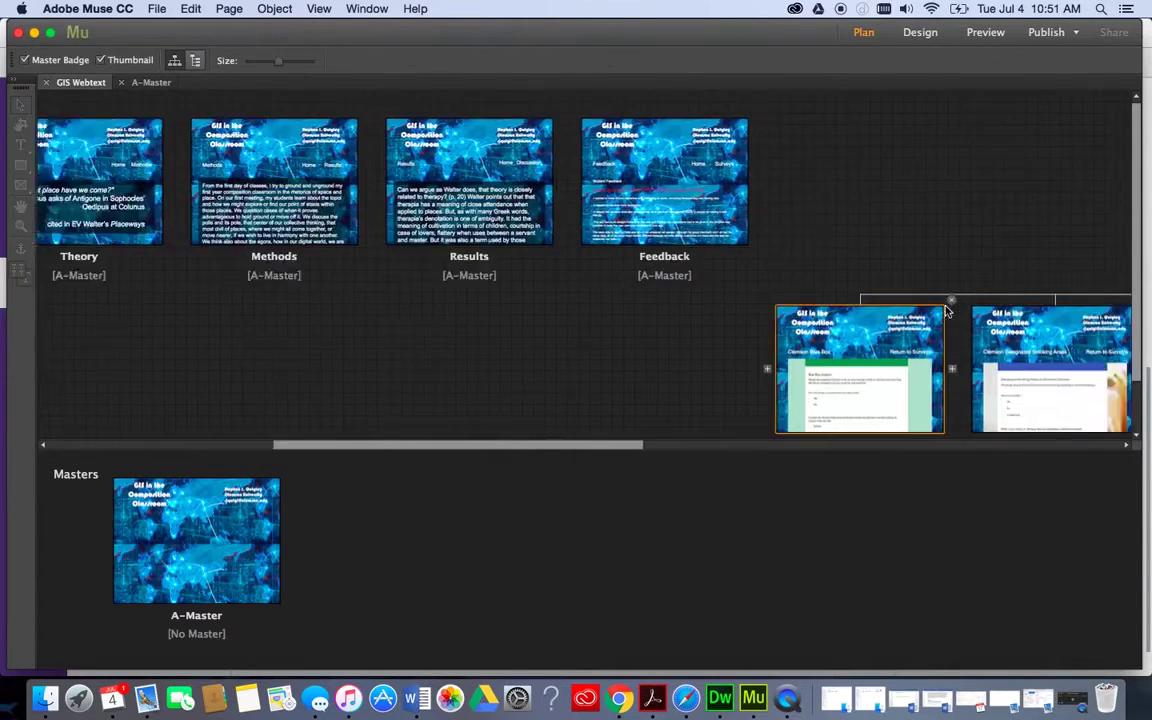
pyautogui.hscroll(12, 928, 378)
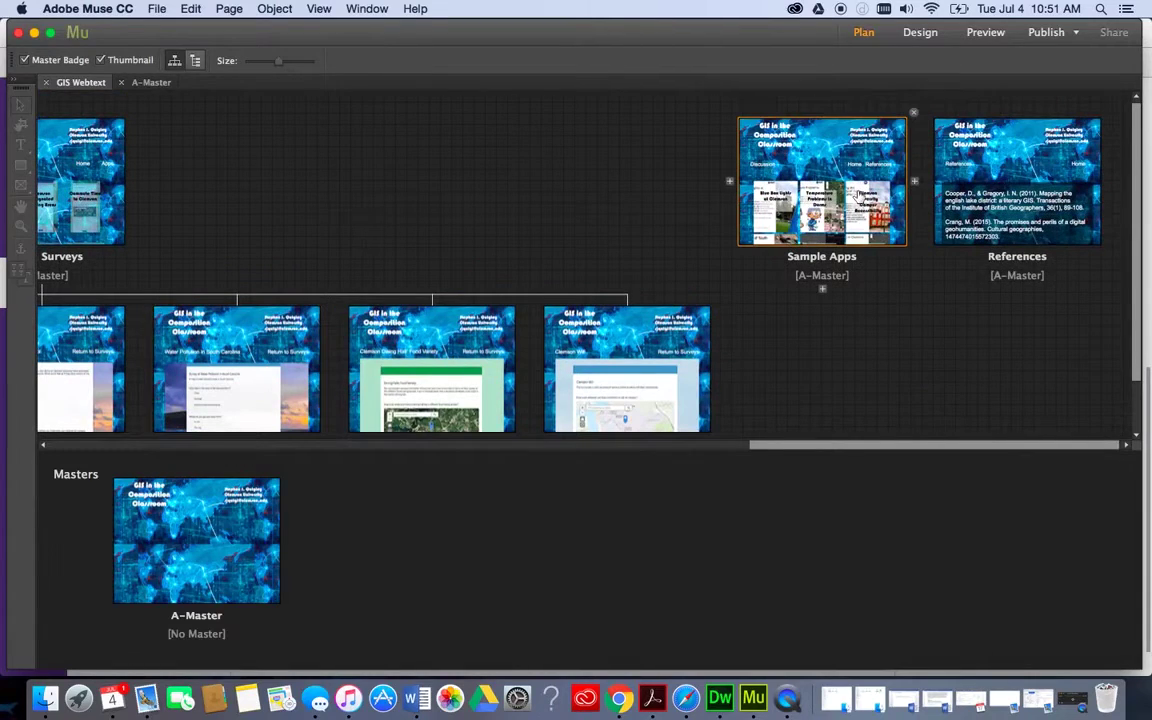
pyautogui.hscroll(-20, 770, 185)
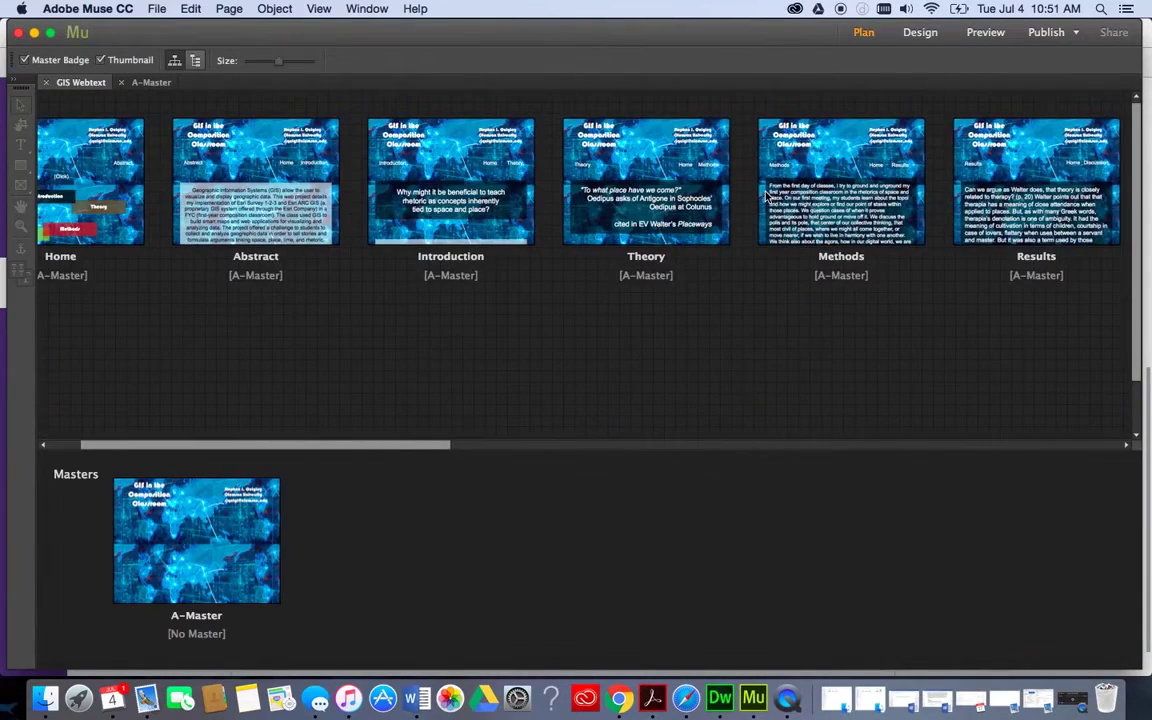
pyautogui.hscroll(-3, 542, 288)
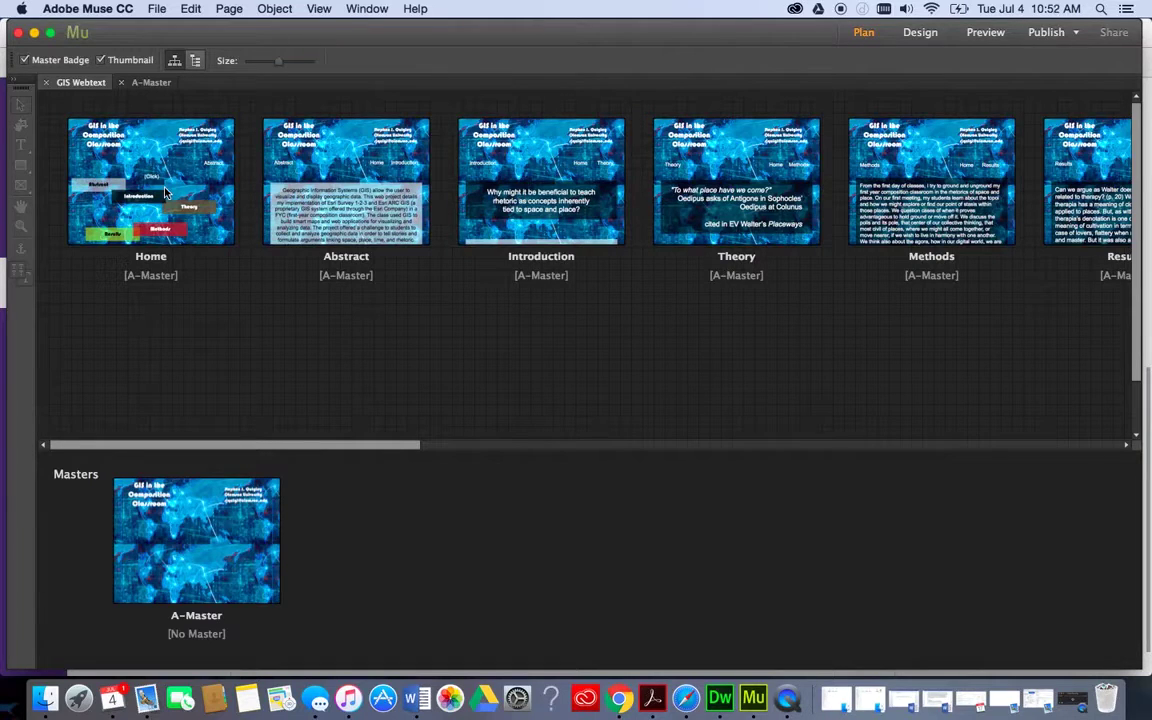
pyautogui.hscroll(10, 939, 275)
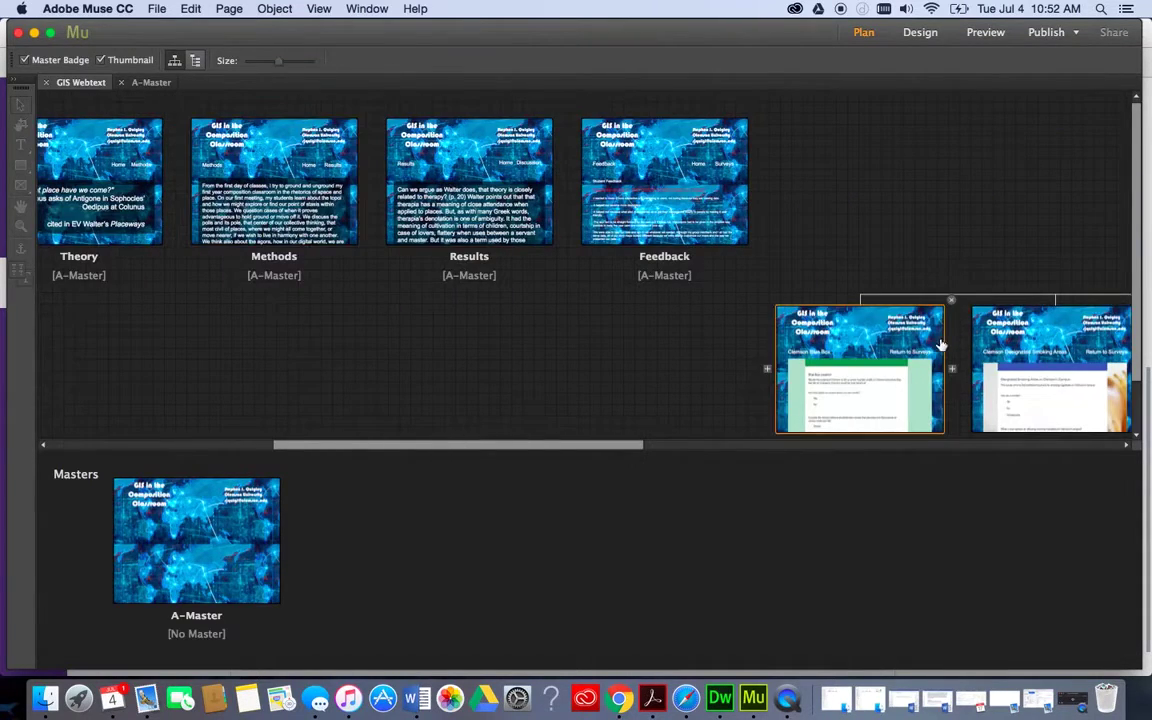
pyautogui.scroll(-2, 940, 345)
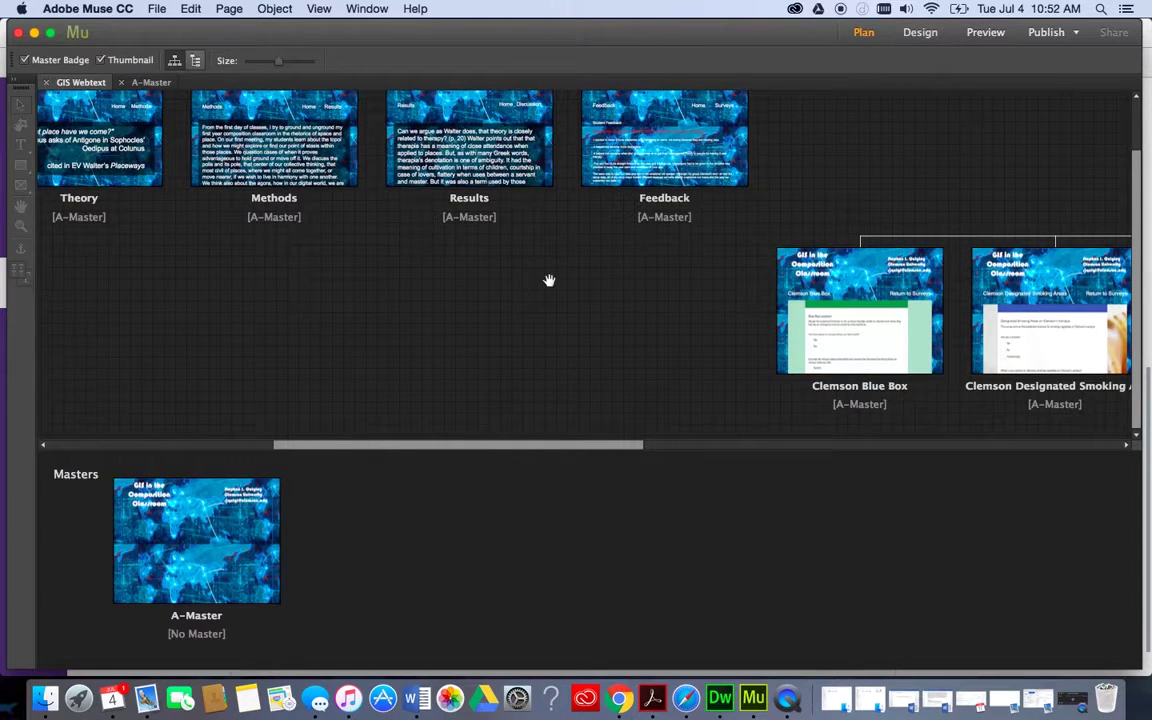
pyautogui.hscroll(-10, 458, 267)
pyautogui.scroll(2, 458, 267)
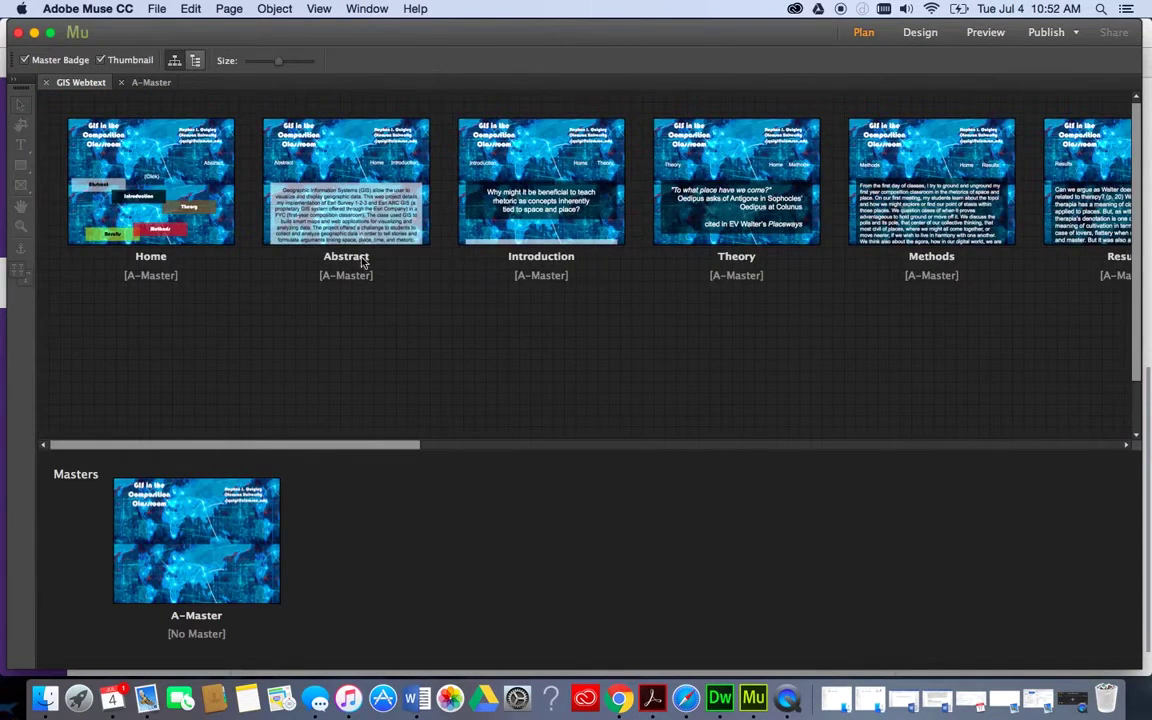
pyautogui.click(34, 37)
# Minimize Chrome and hide Adobe Muse to clear the desktop.
pyautogui.click(28, 34)
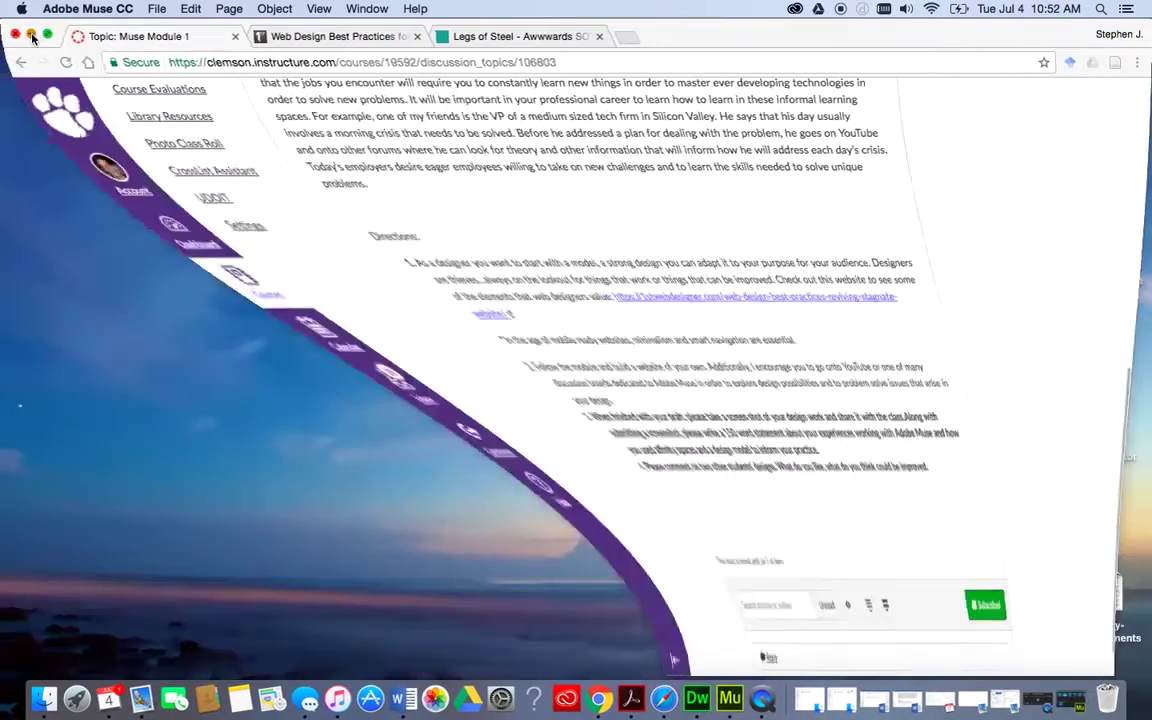
pyautogui.click(155, 9)
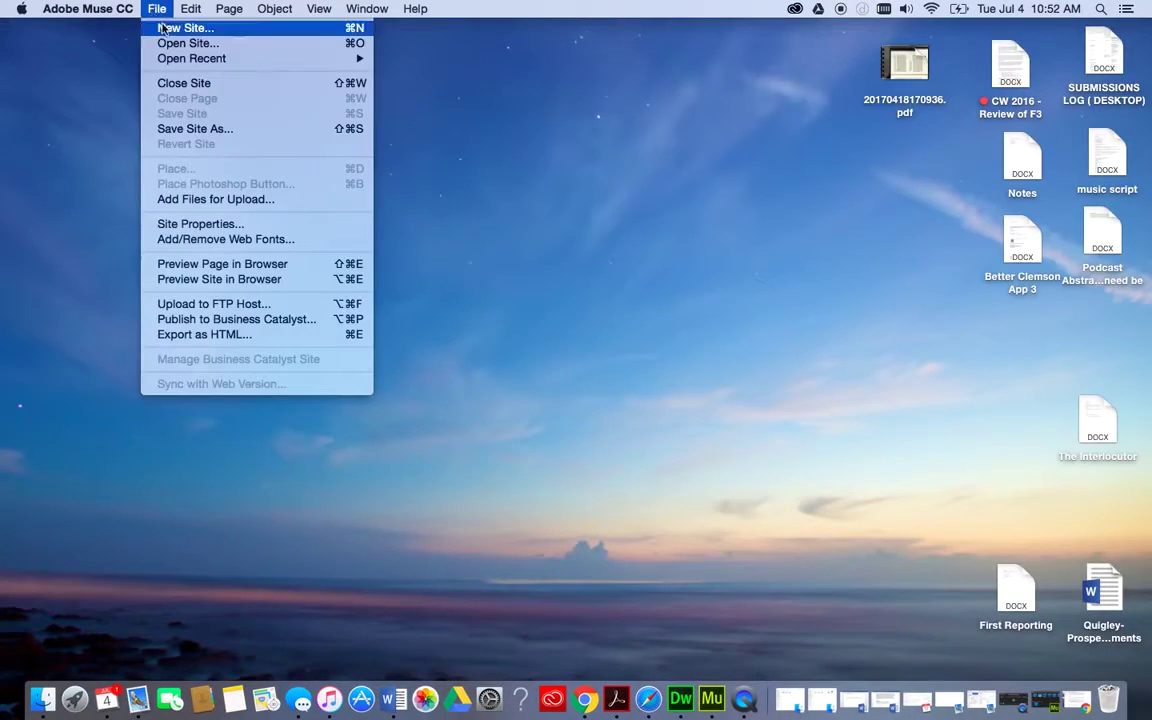
pyautogui.moveTo(88, 9)
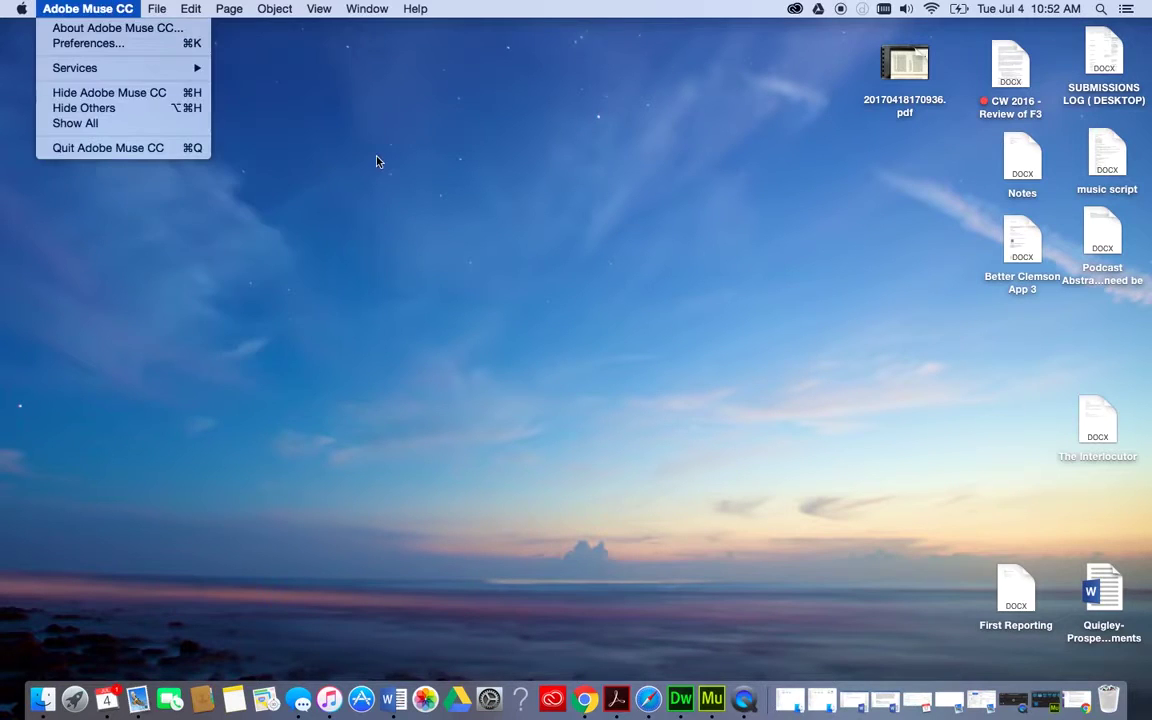
pyautogui.click(141, 95)
# Create a desktop folder named 'Adobe Muse' in the centre of the screen.
pyautogui.click(102, 9)
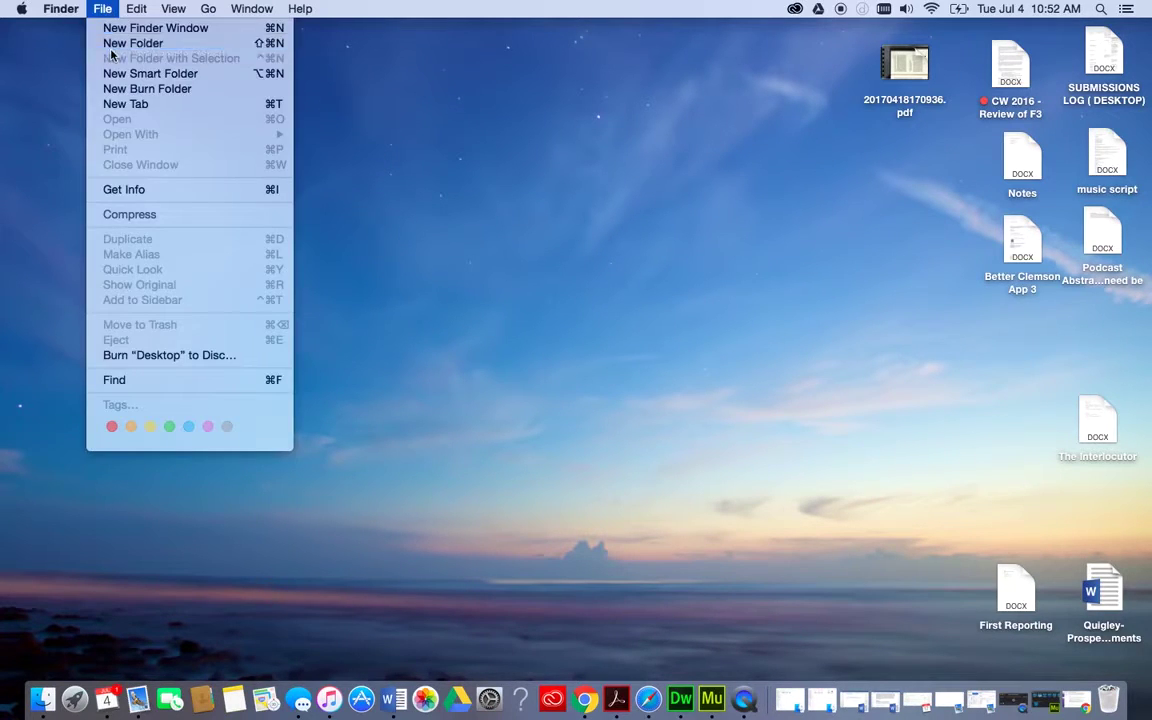
pyautogui.click(100, 42)
pyautogui.moveTo(927, 266); pyautogui.dragTo(443, 349)
pyautogui.click(443, 349)
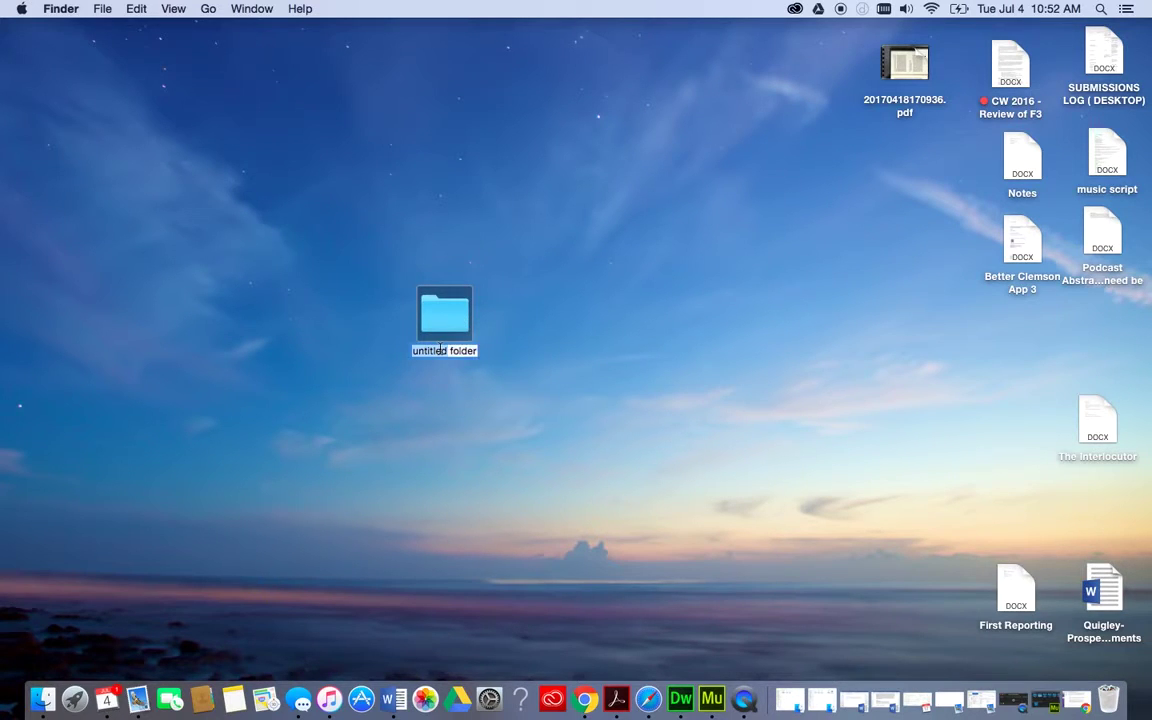
pyautogui.write('A')
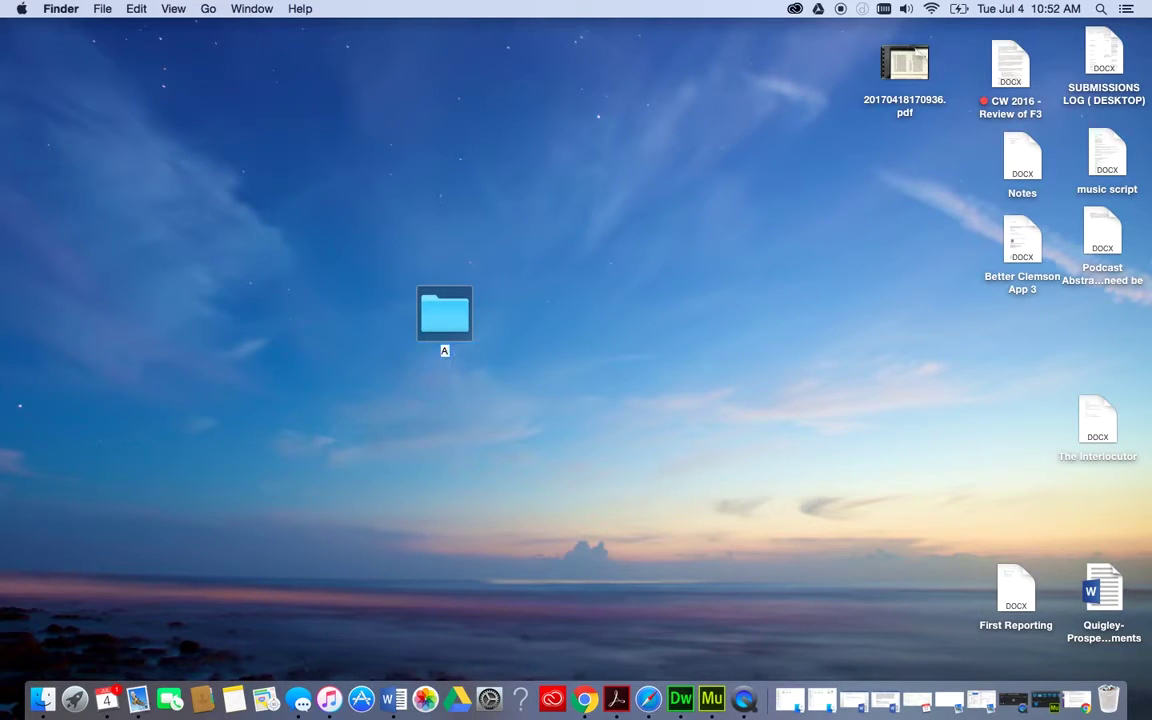
pyautogui.write('dobe Muse')
pyautogui.click(527, 345)
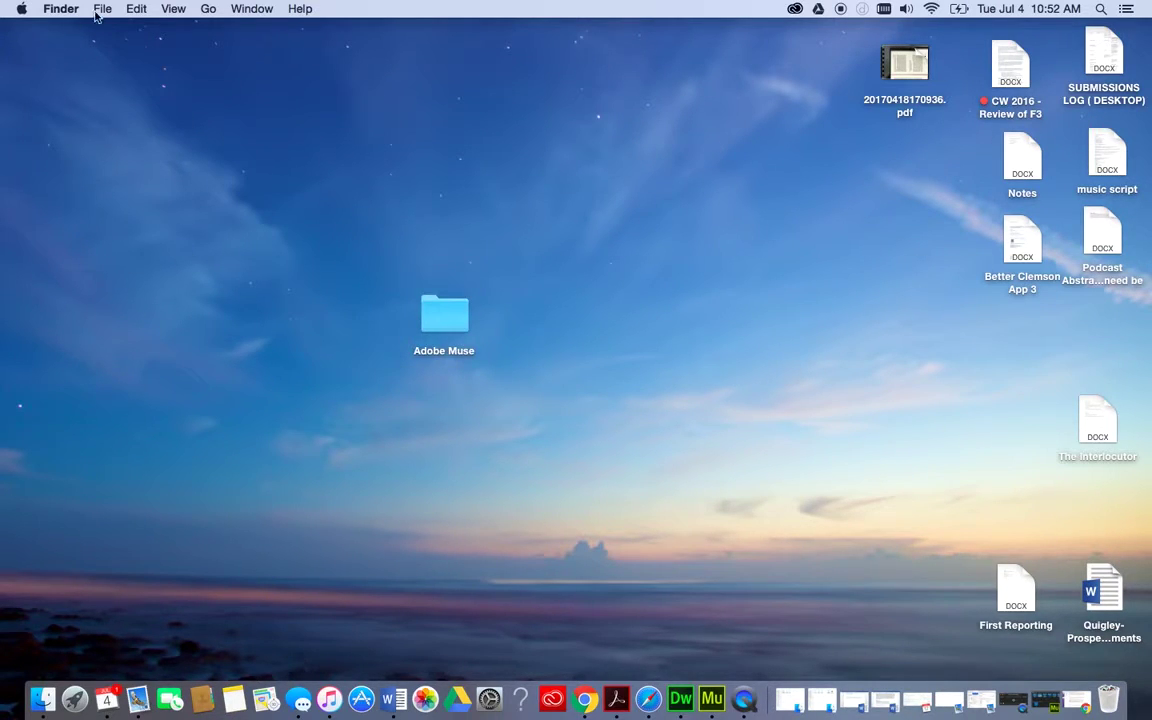
# Create a second folder named 'Professional Webpage' beside it.
pyautogui.click(101, 9)
pyautogui.click(96, 41)
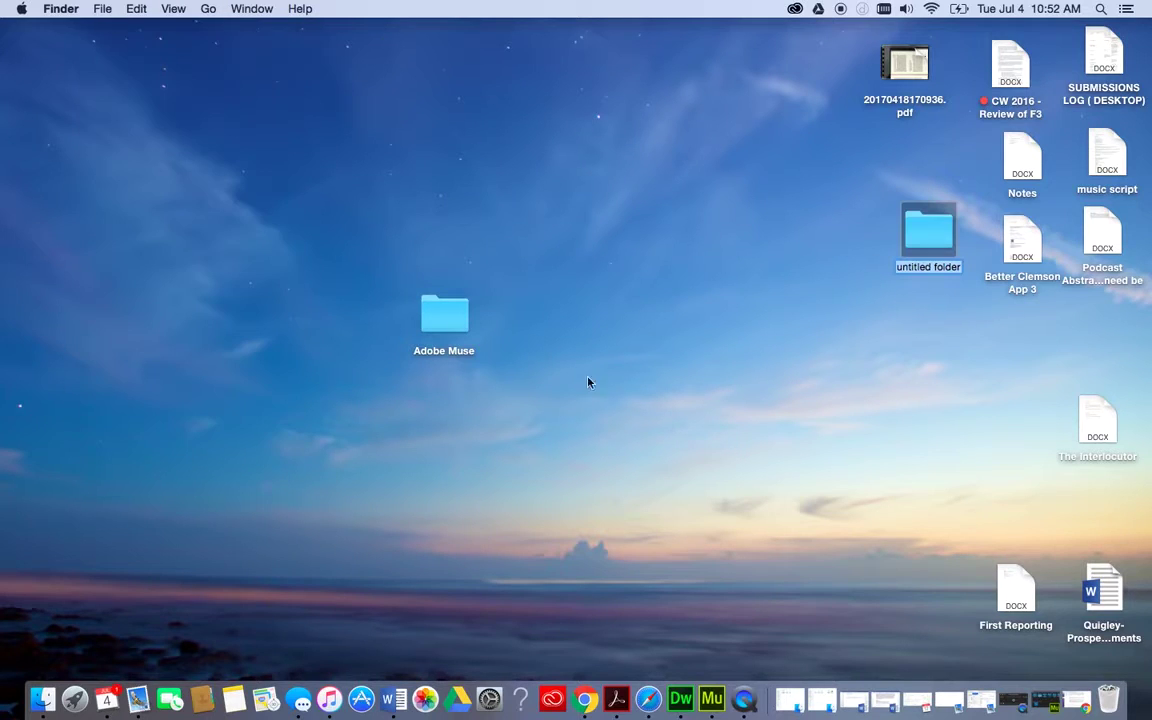
pyautogui.moveTo(928, 232); pyautogui.dragTo(530, 323)
pyautogui.click(530, 358)
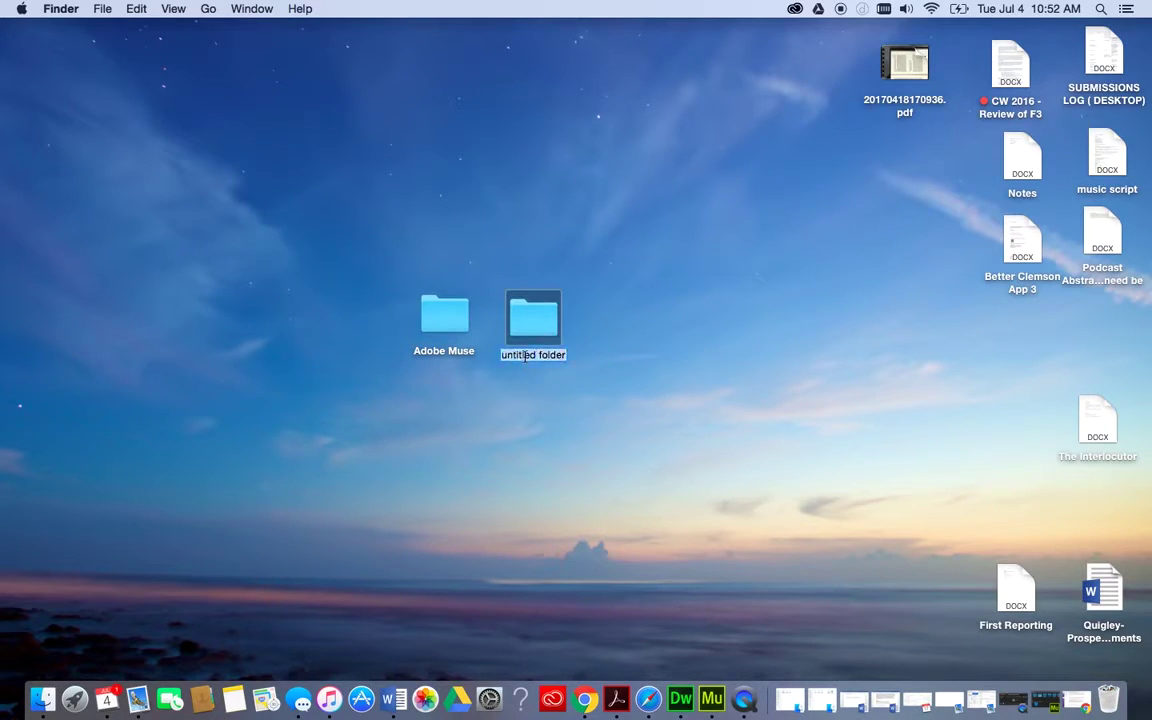
pyautogui.write('Profes')
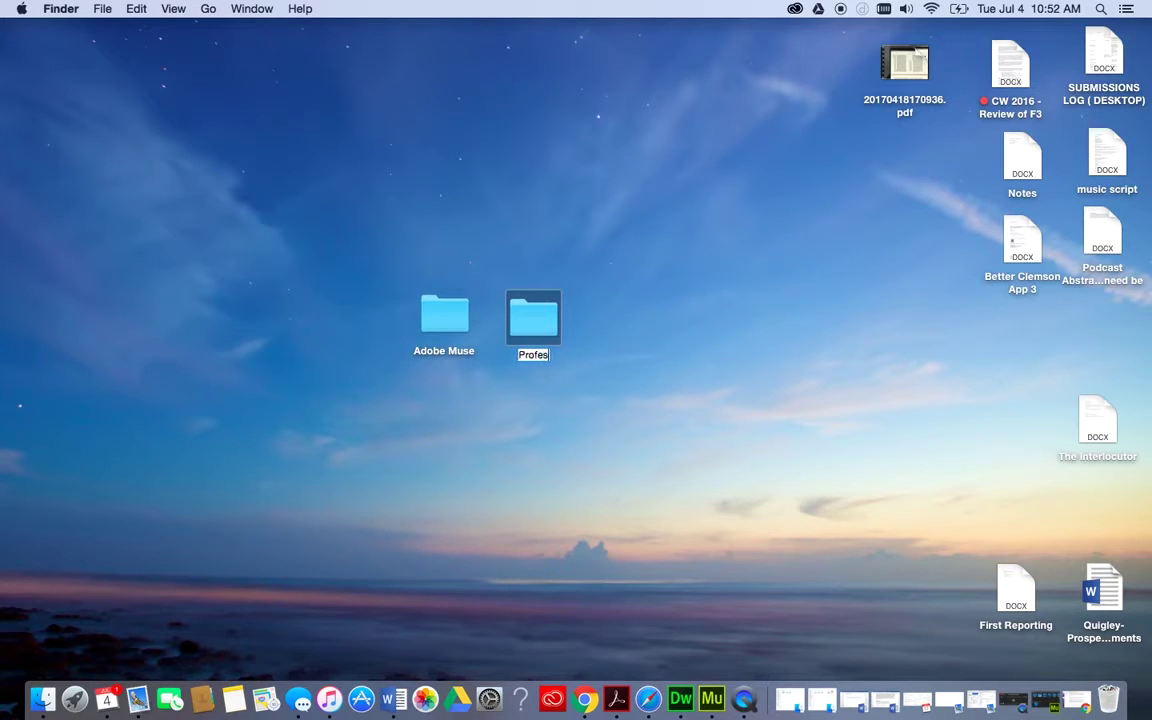
pyautogui.write('sional Web')
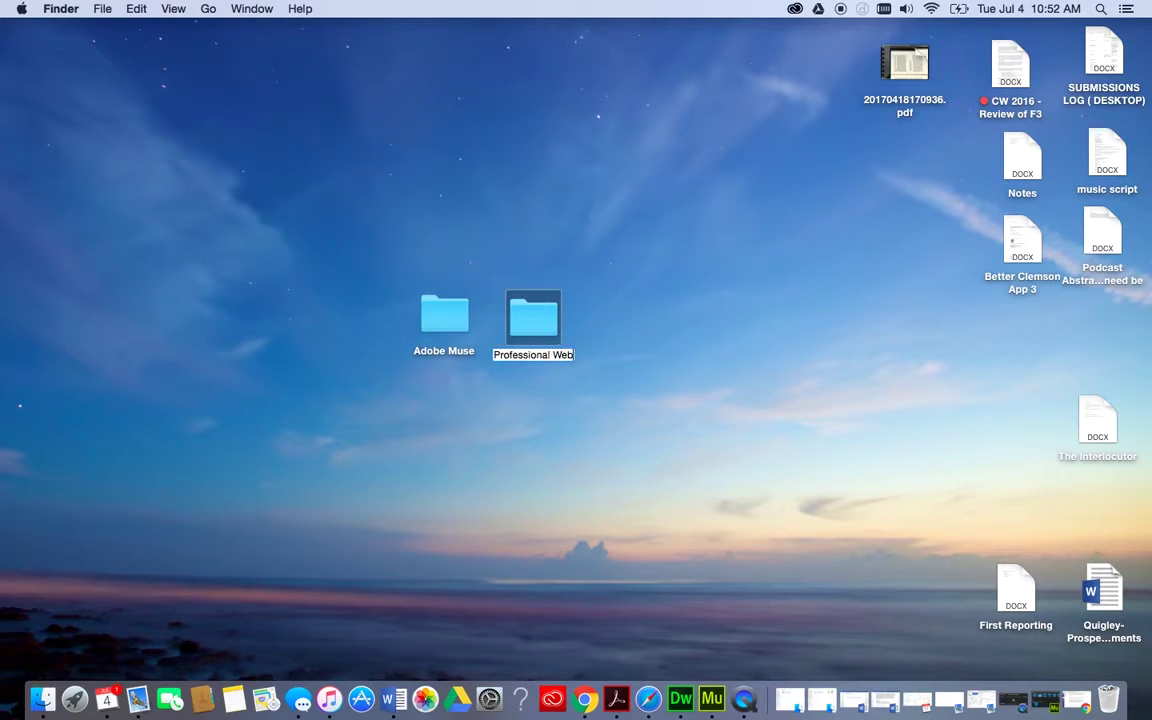
pyautogui.write('page')
pyautogui.click(691, 313)
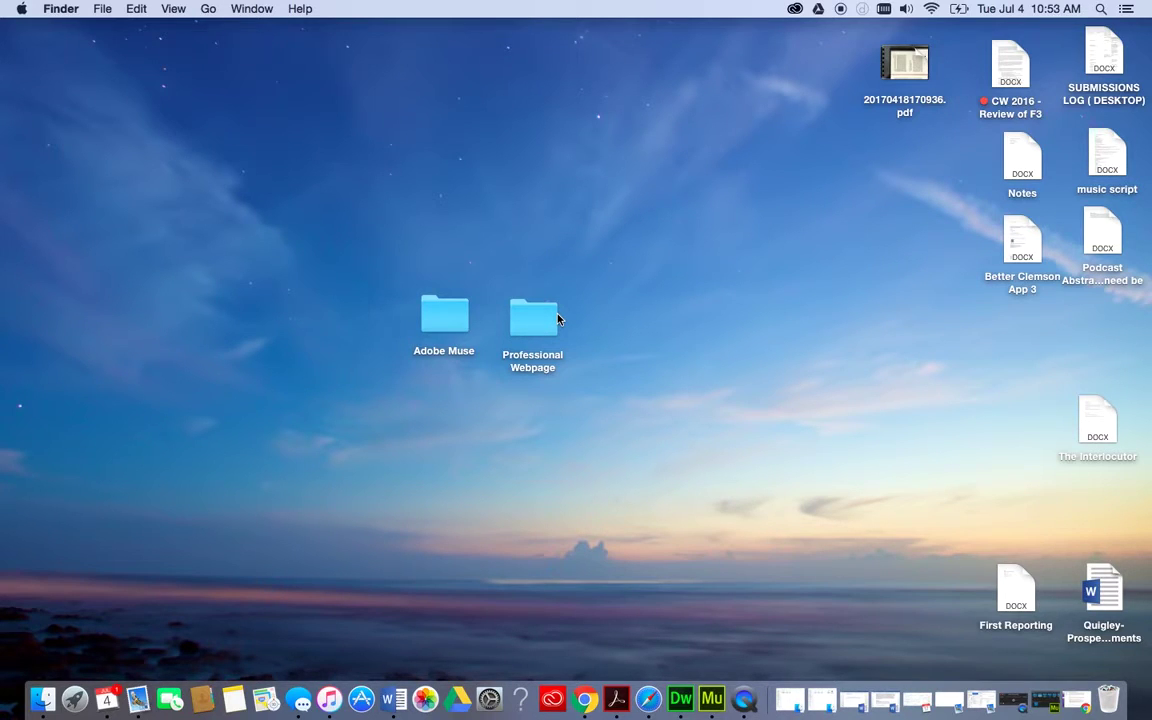
pyautogui.click(532, 324)
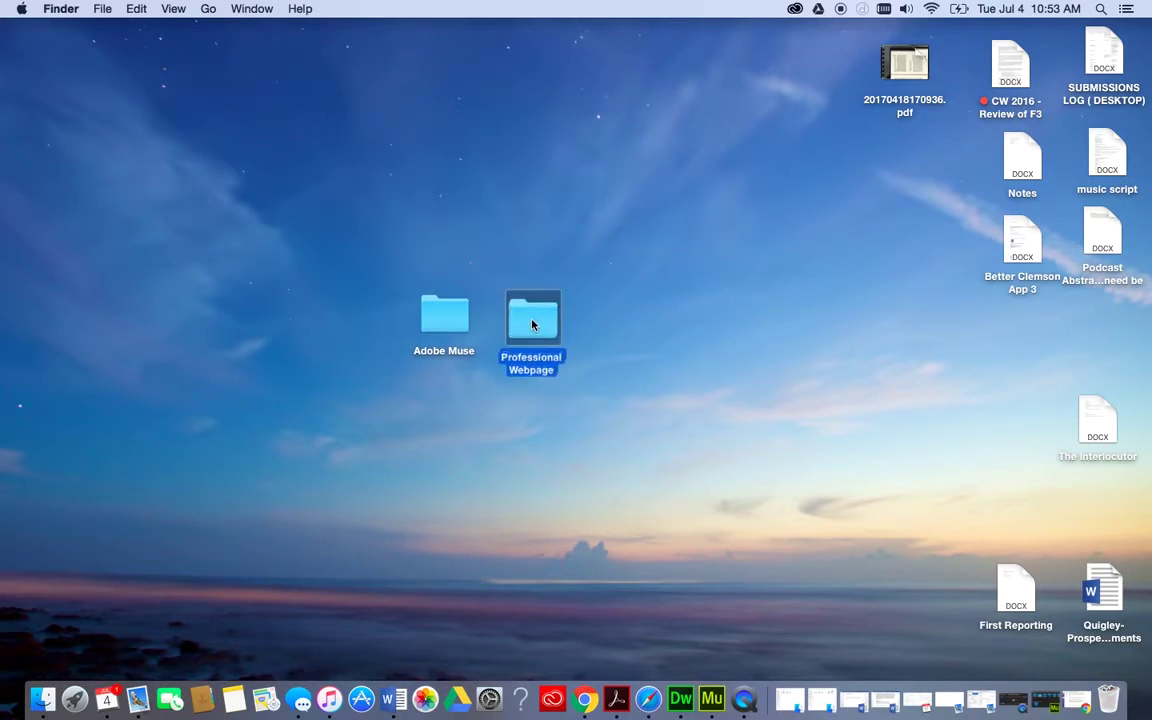
pyautogui.moveTo(532, 324); pyautogui.dragTo(529, 323)
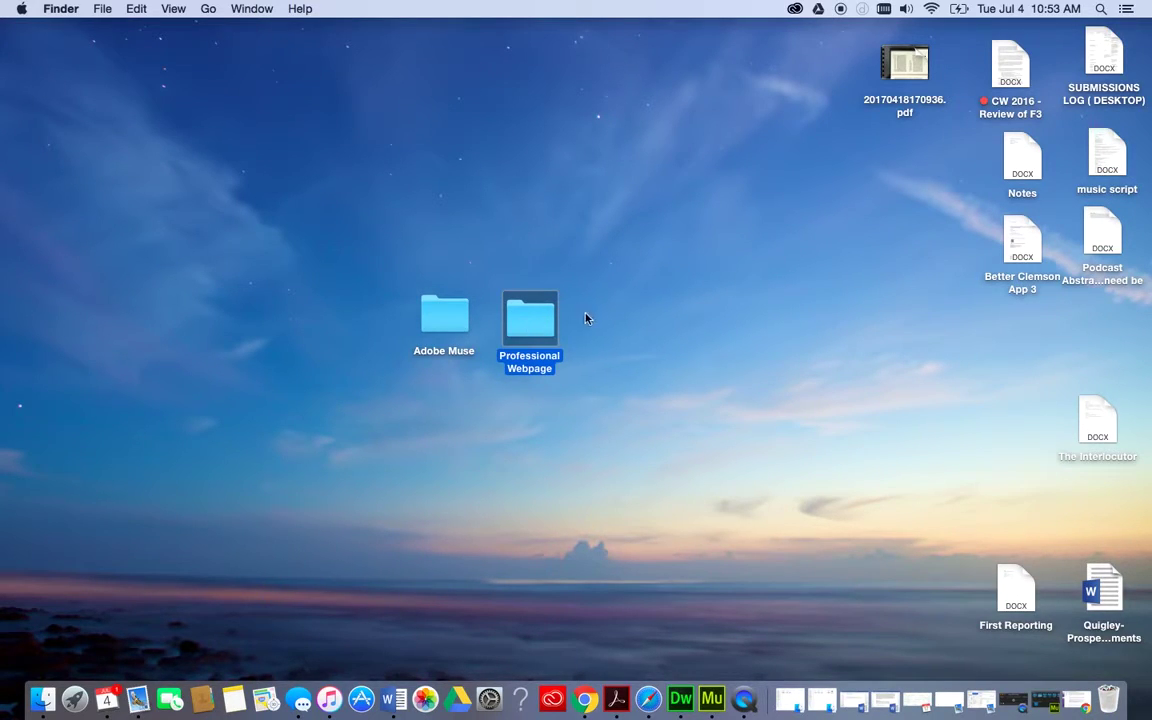
pyautogui.click(443, 314)
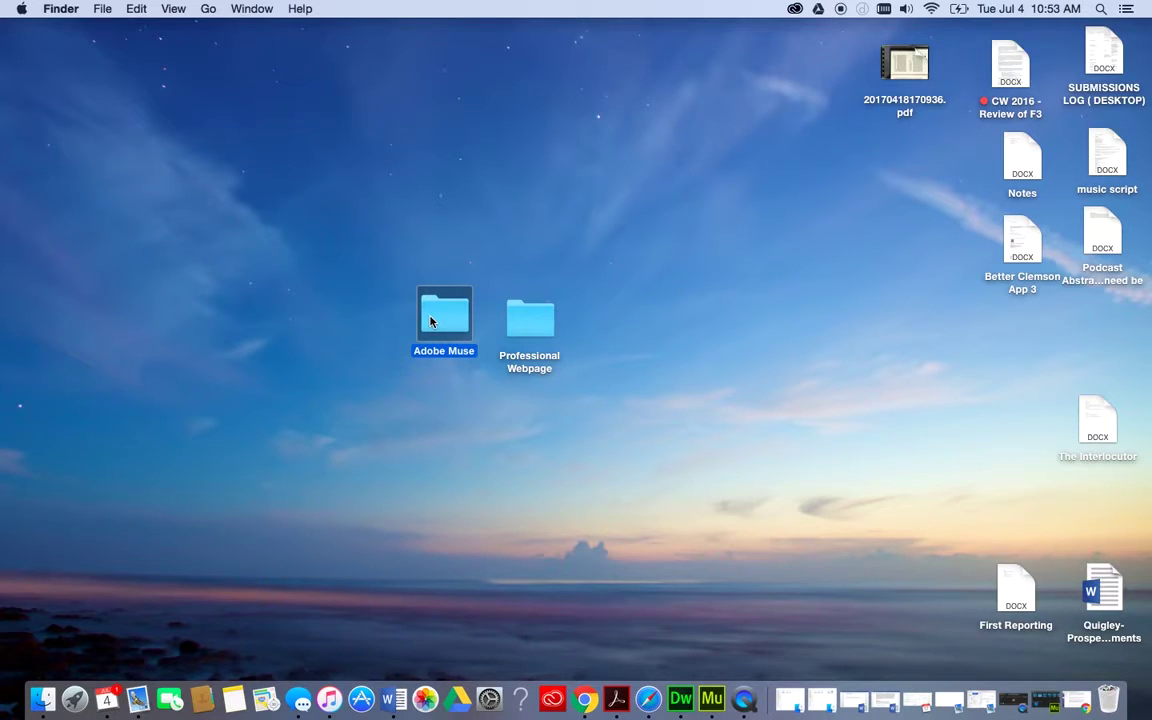
pyautogui.click(525, 335)
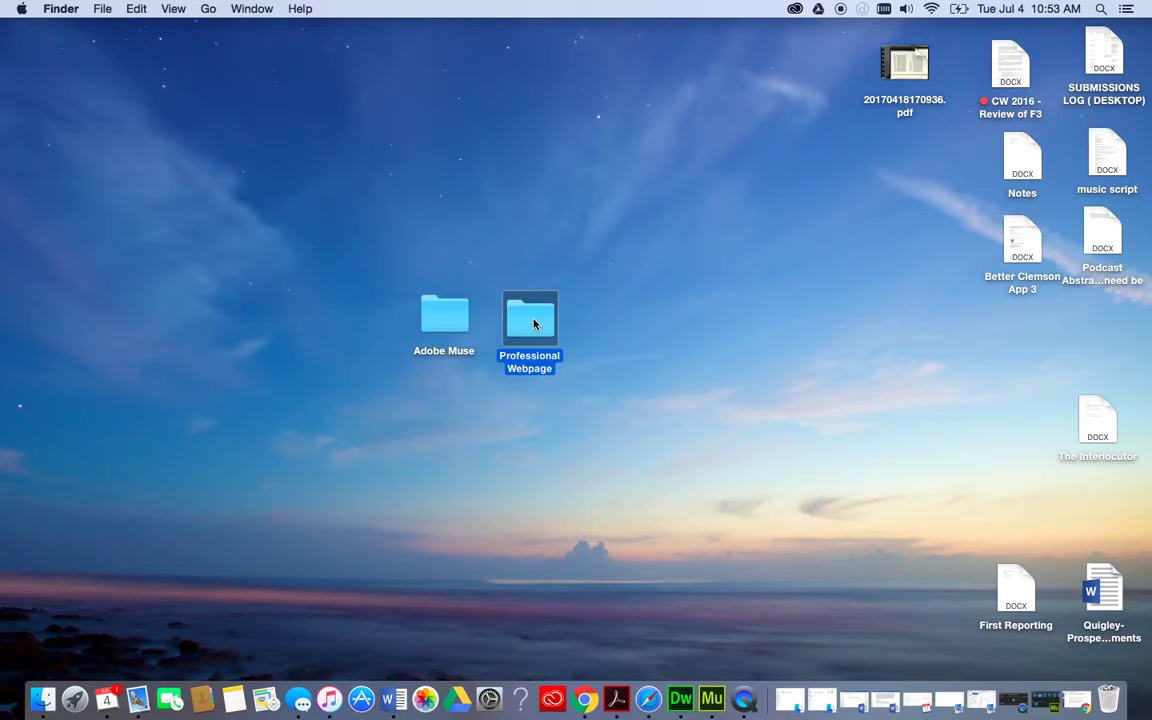
pyautogui.click(555, 264)
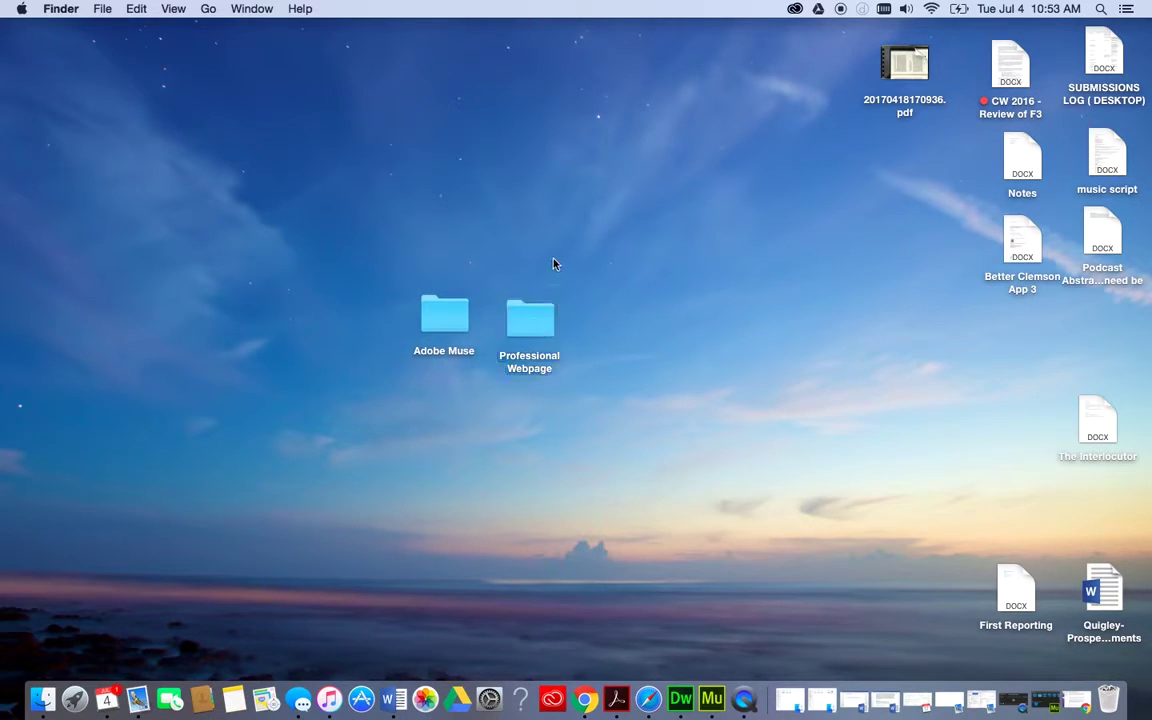
pyautogui.click(525, 310)
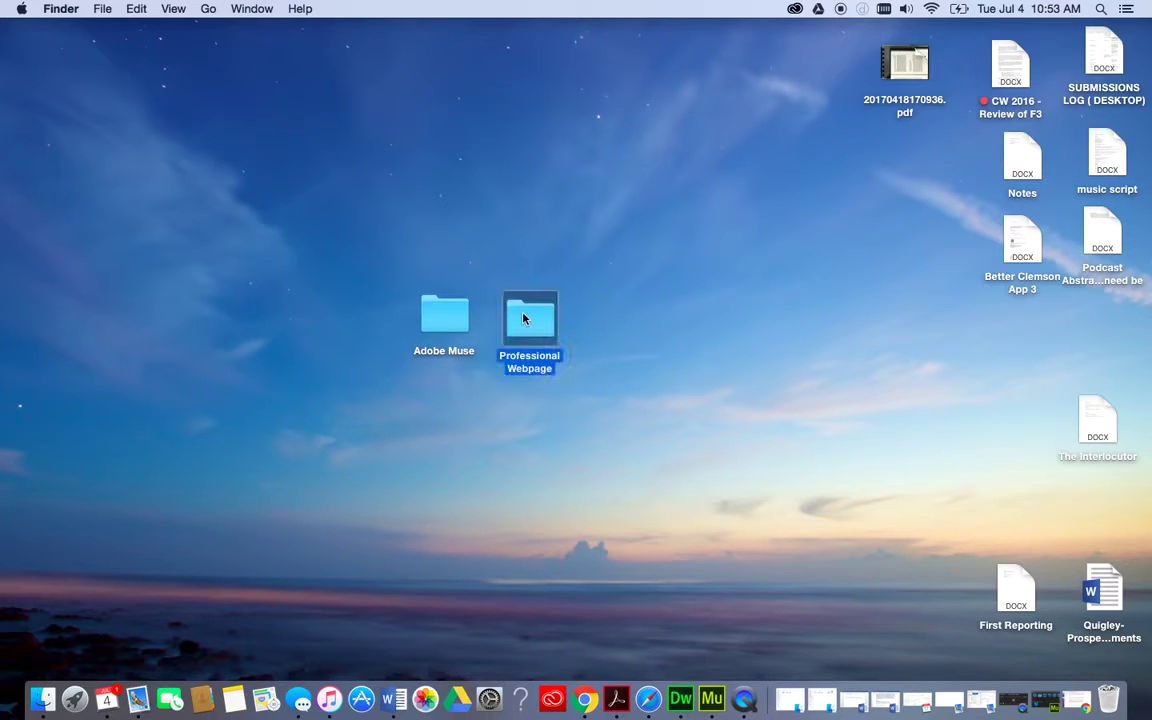
pyautogui.click(552, 245)
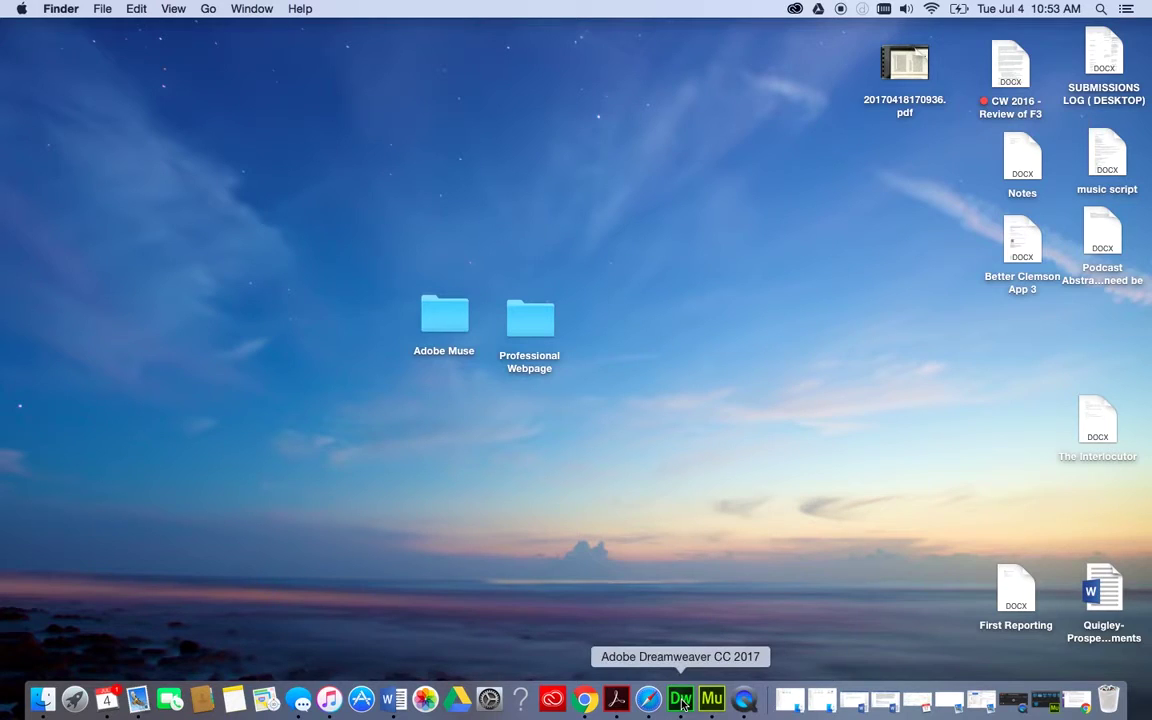
# View AmericanHurlingCompany/index.htm source in Dreamweaver's Code view, then minimize Dreamweaver.
pyautogui.click(712, 700)
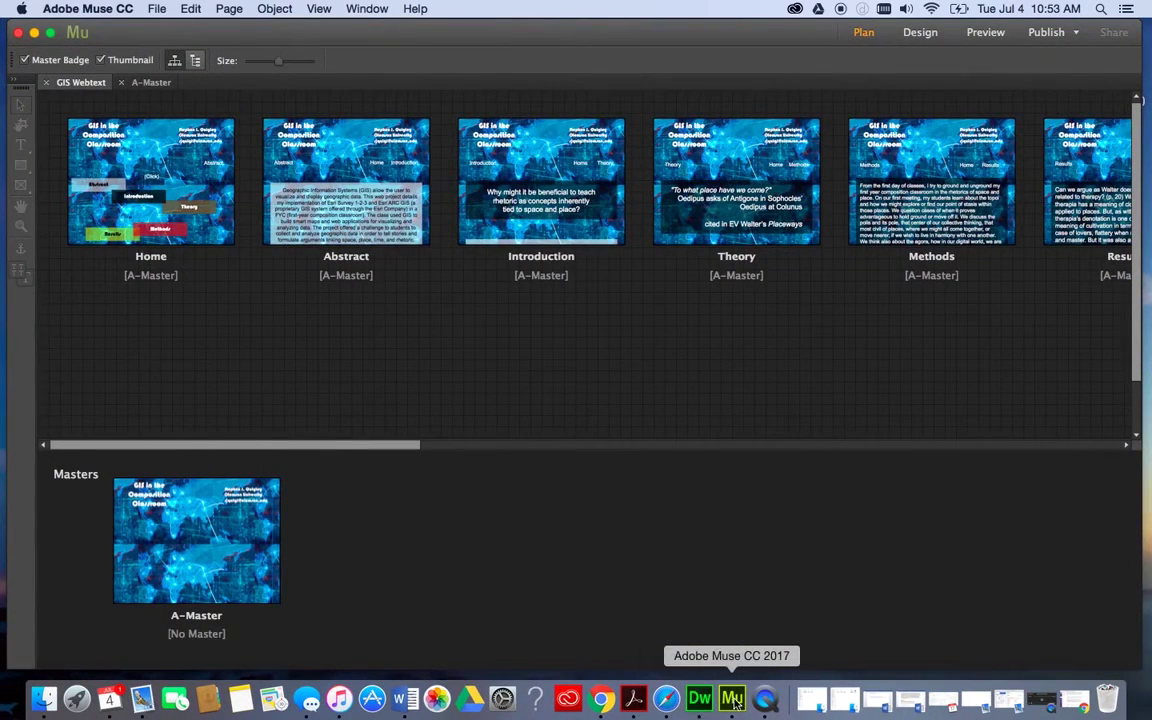
pyautogui.click(703, 700)
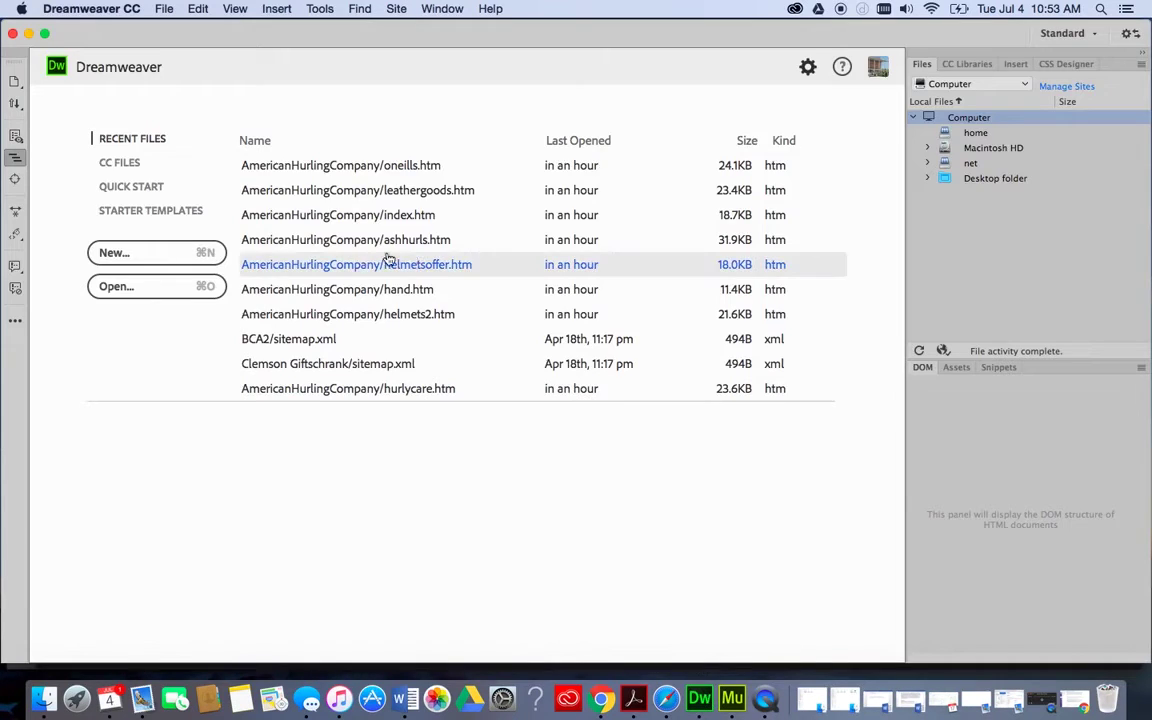
pyautogui.click(279, 216)
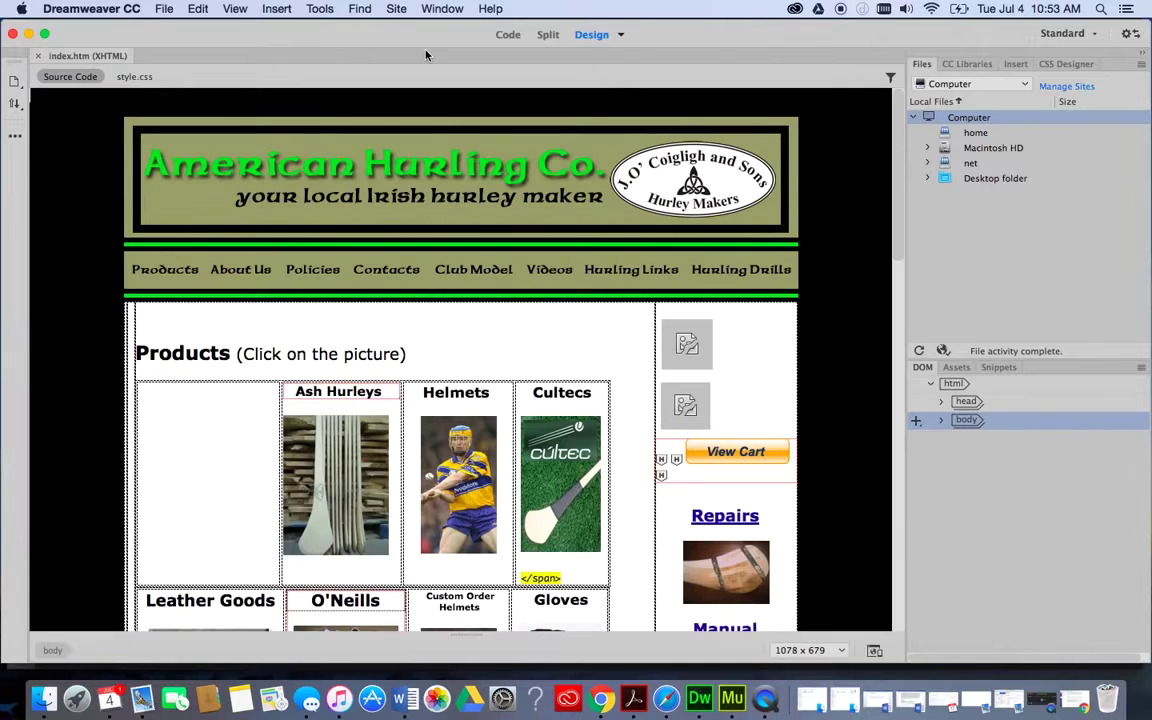
pyautogui.click(505, 37)
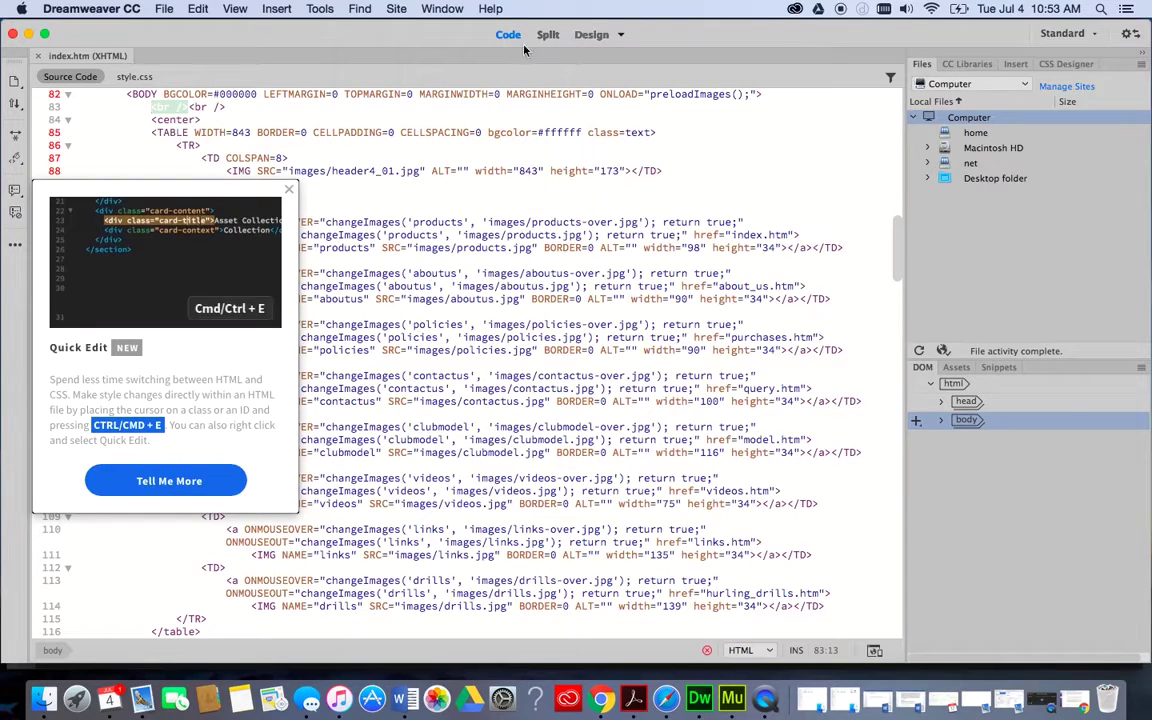
pyautogui.click(28, 35)
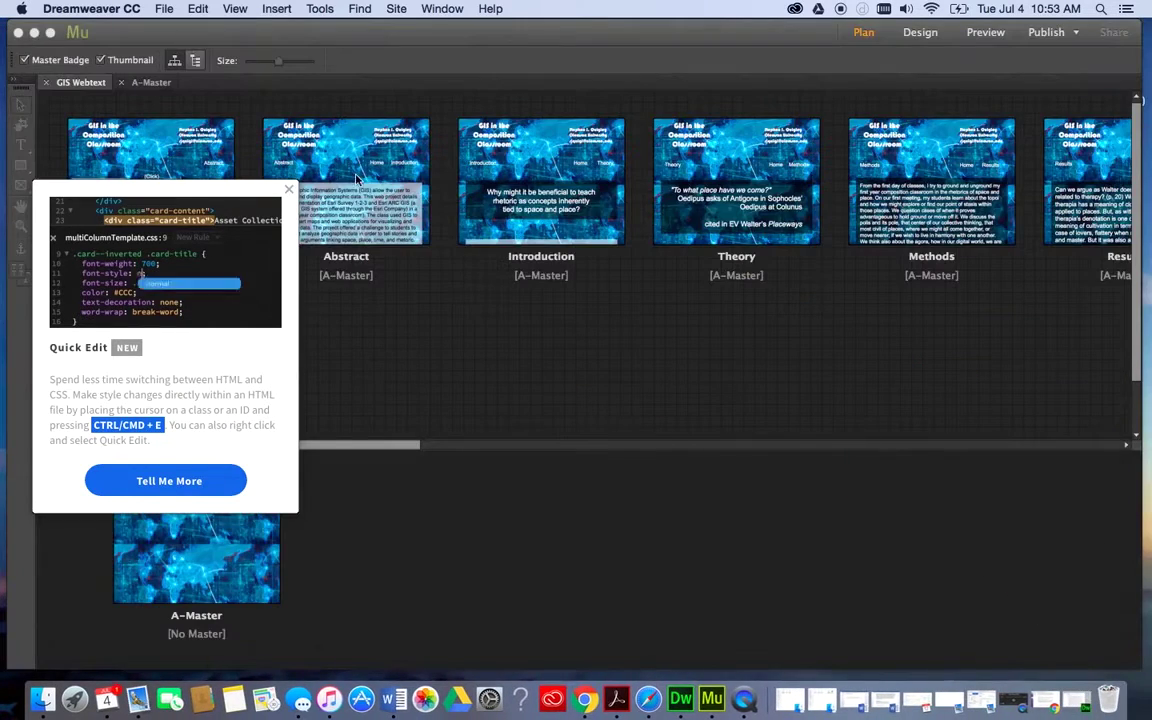
# Close and reopen the GIS Webtext site plan window in Muse, then open the File menu.
pyautogui.click(500, 357)
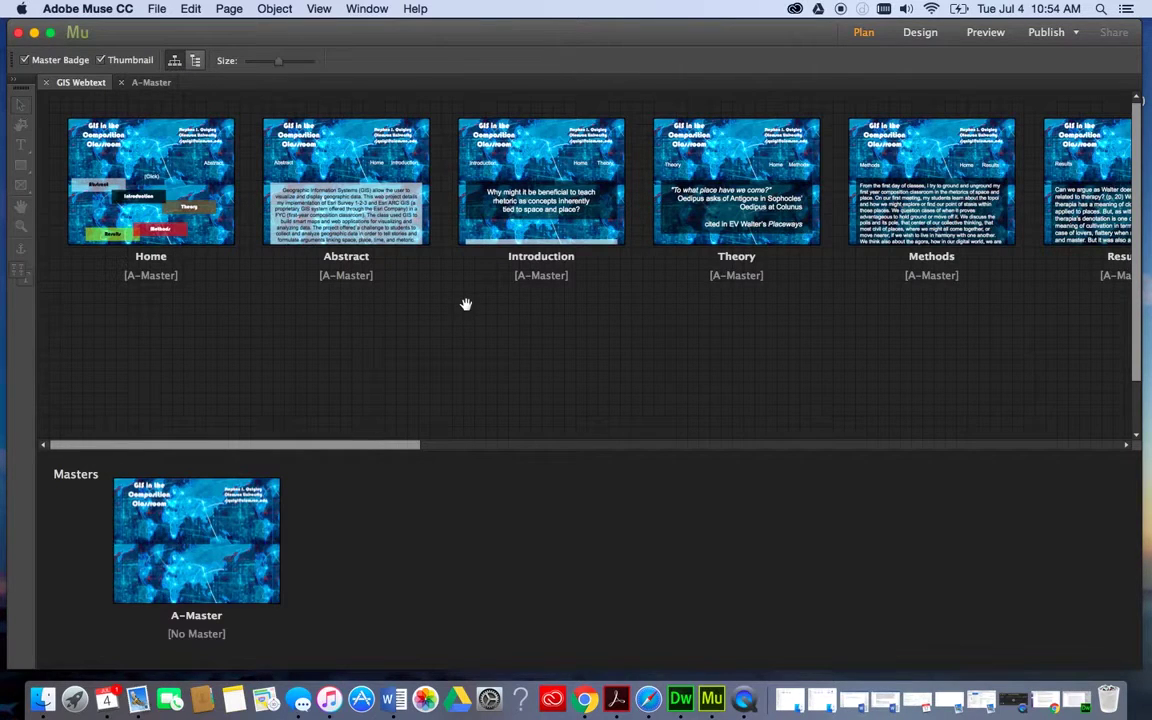
pyautogui.hscroll(10, 812, 370)
pyautogui.hscroll(-10, 812, 370)
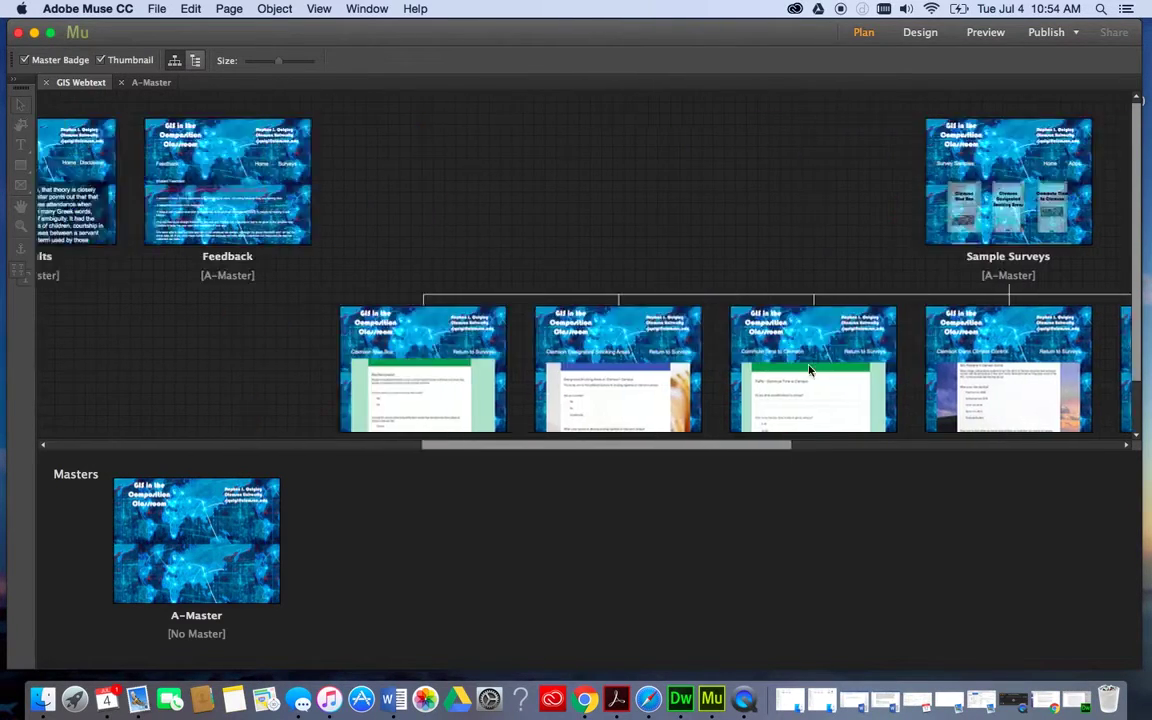
pyautogui.click(18, 36)
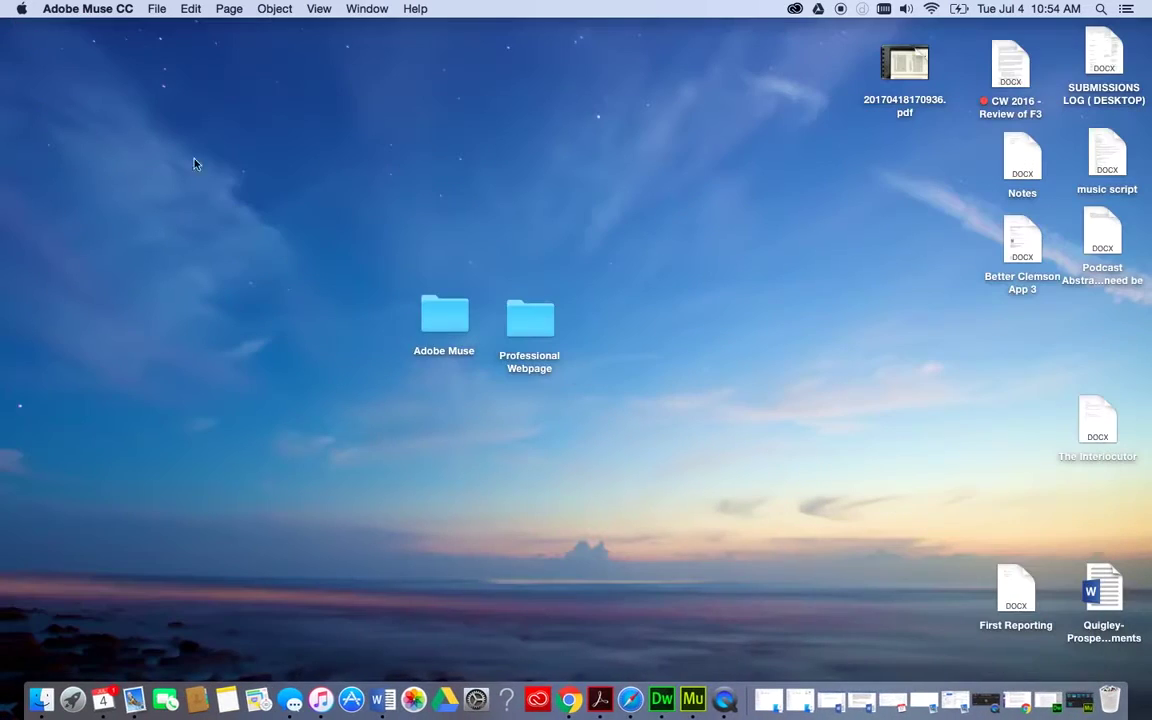
pyautogui.click(692, 699)
pyautogui.click(157, 8)
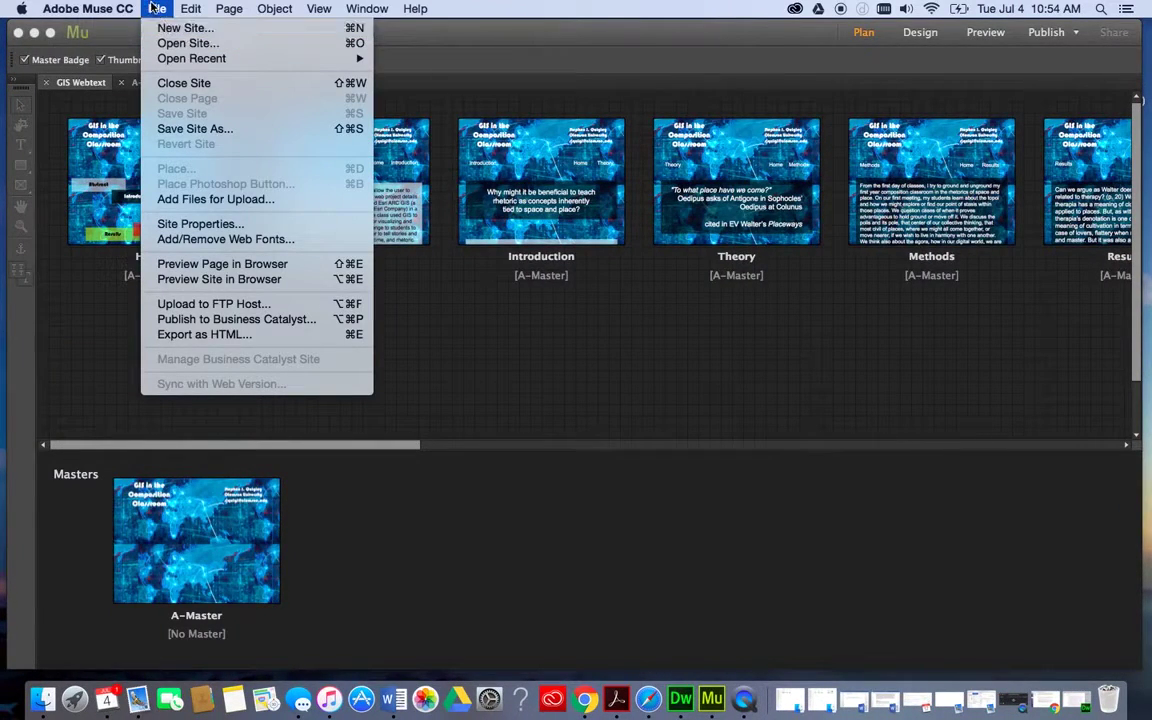
# Create a new Fluid Width site with a 960 px max page width and 1 column.
pyautogui.click(160, 30)
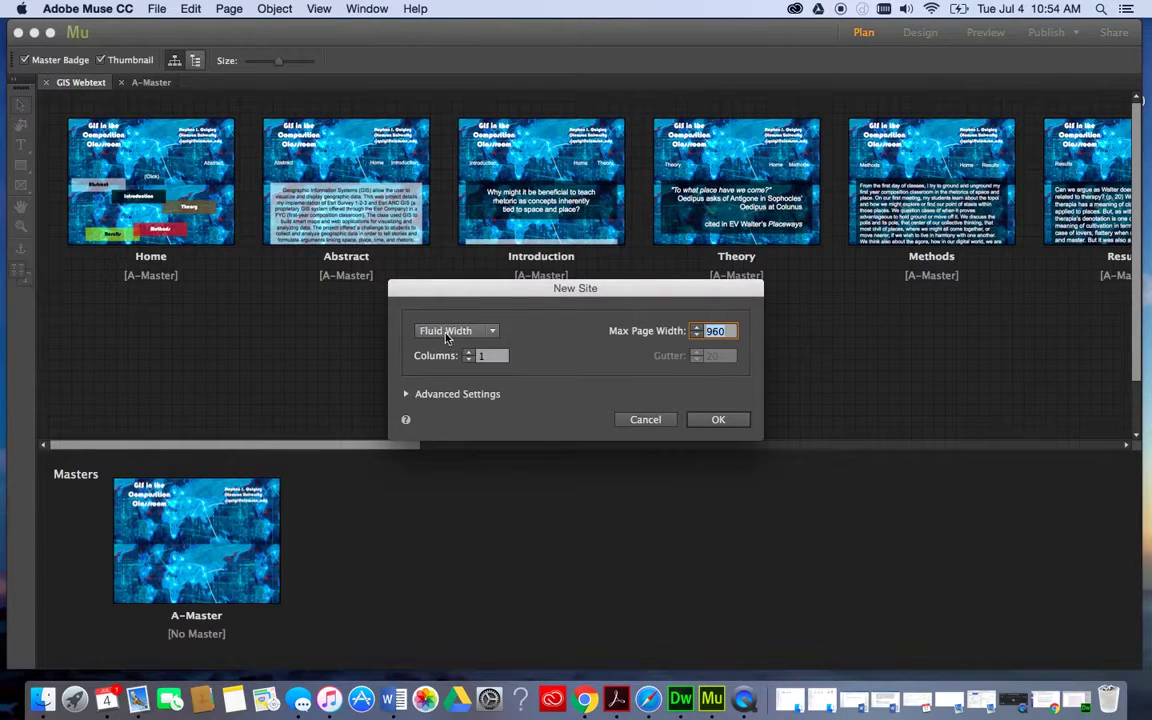
pyautogui.moveTo(446, 337)
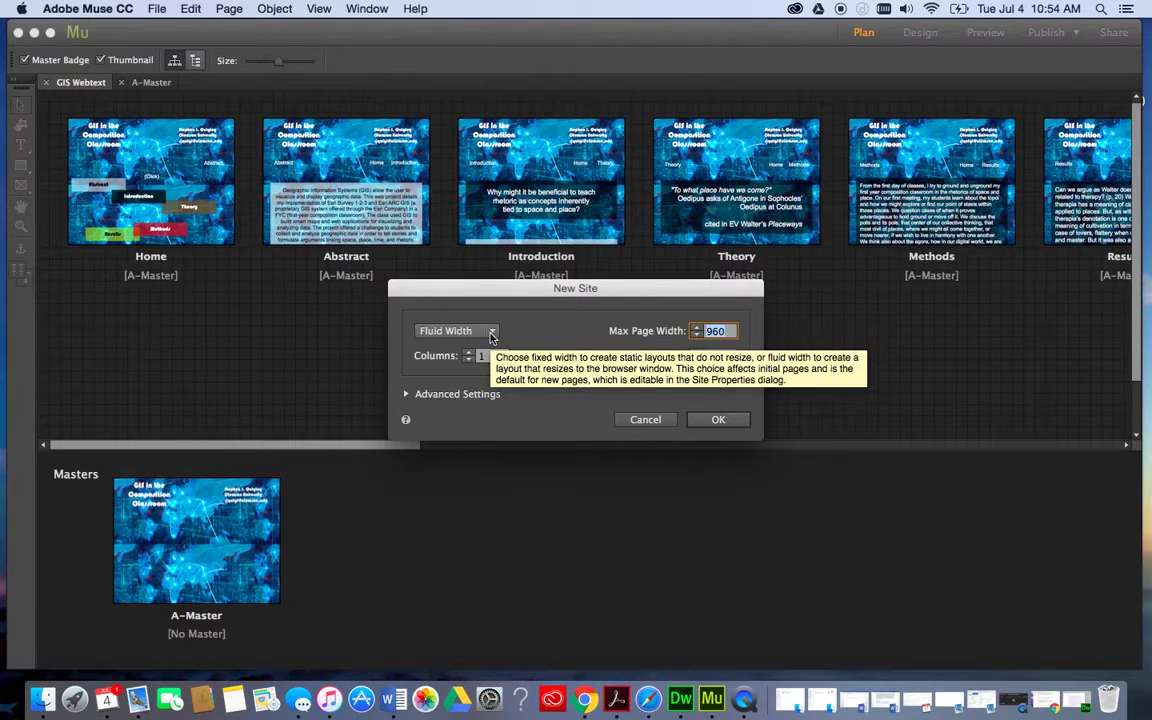
pyautogui.click(491, 336)
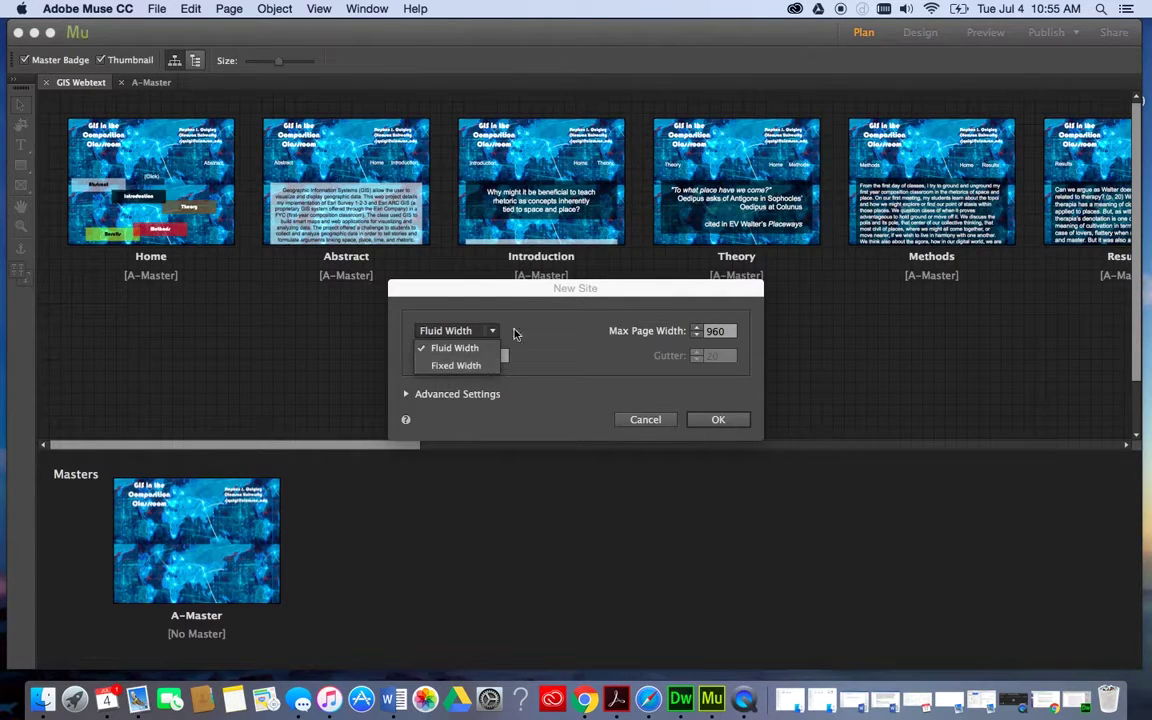
pyautogui.click(547, 324)
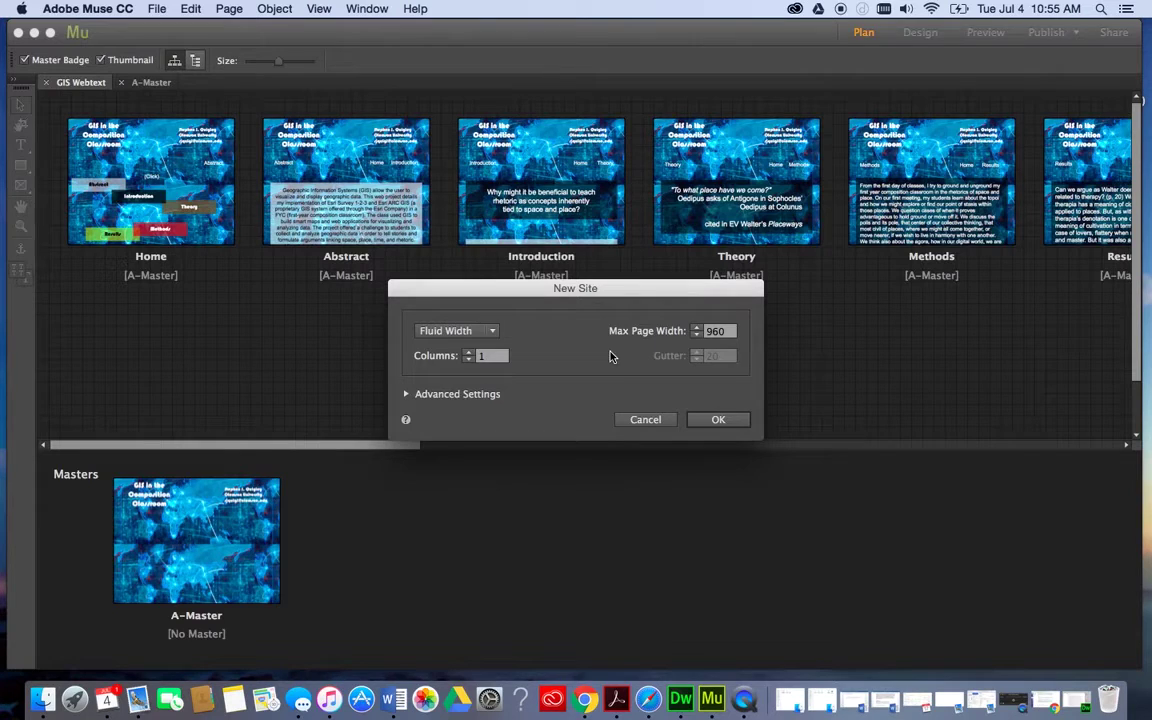
pyautogui.click(716, 420)
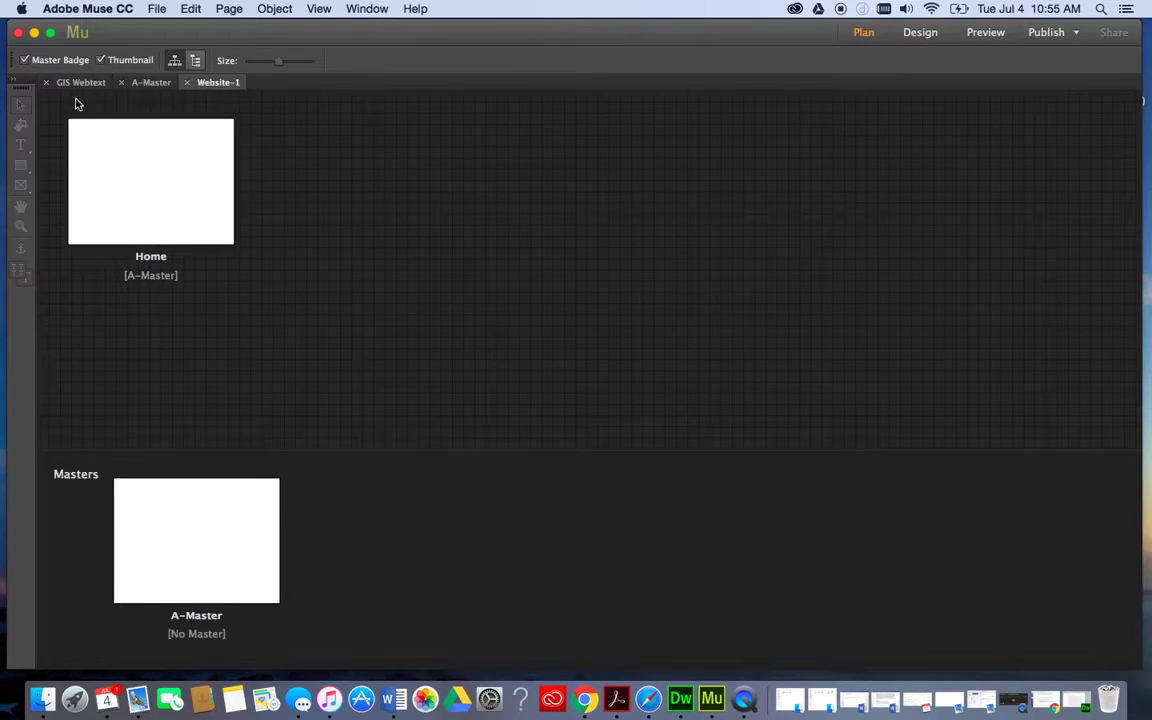
# Close the GIS Webtext site tabs and open Website-1's blank A-Master page for design.
pyautogui.click(47, 83)
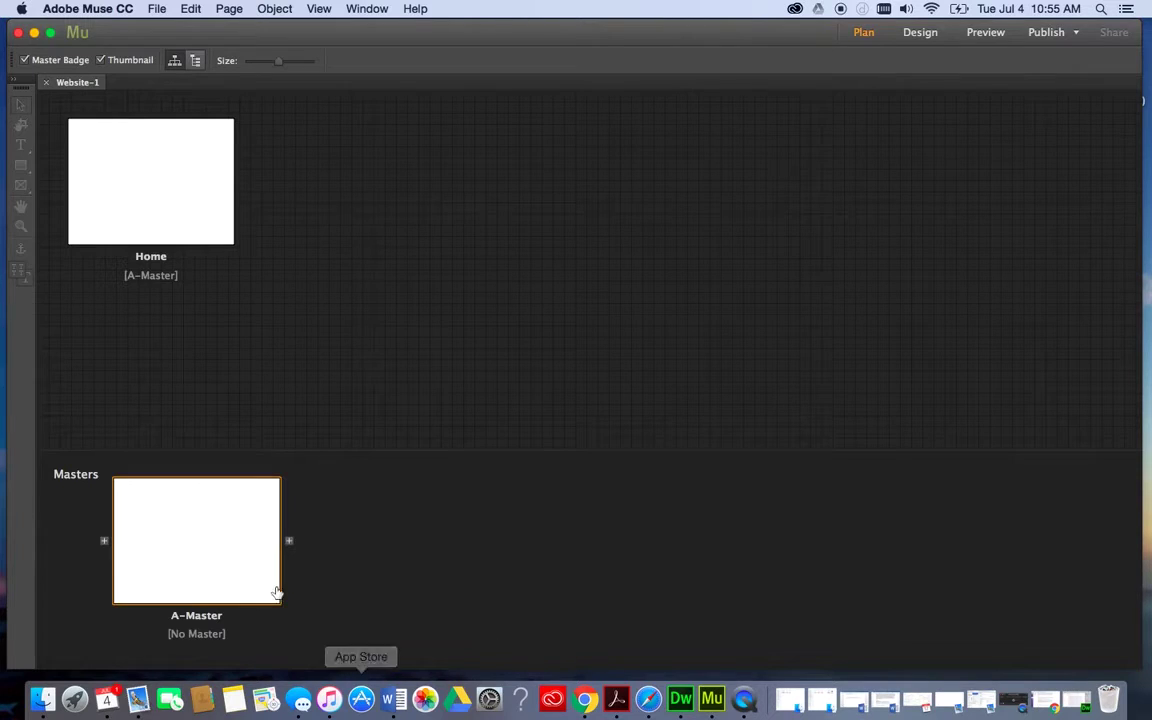
pyautogui.doubleClick(191, 546)
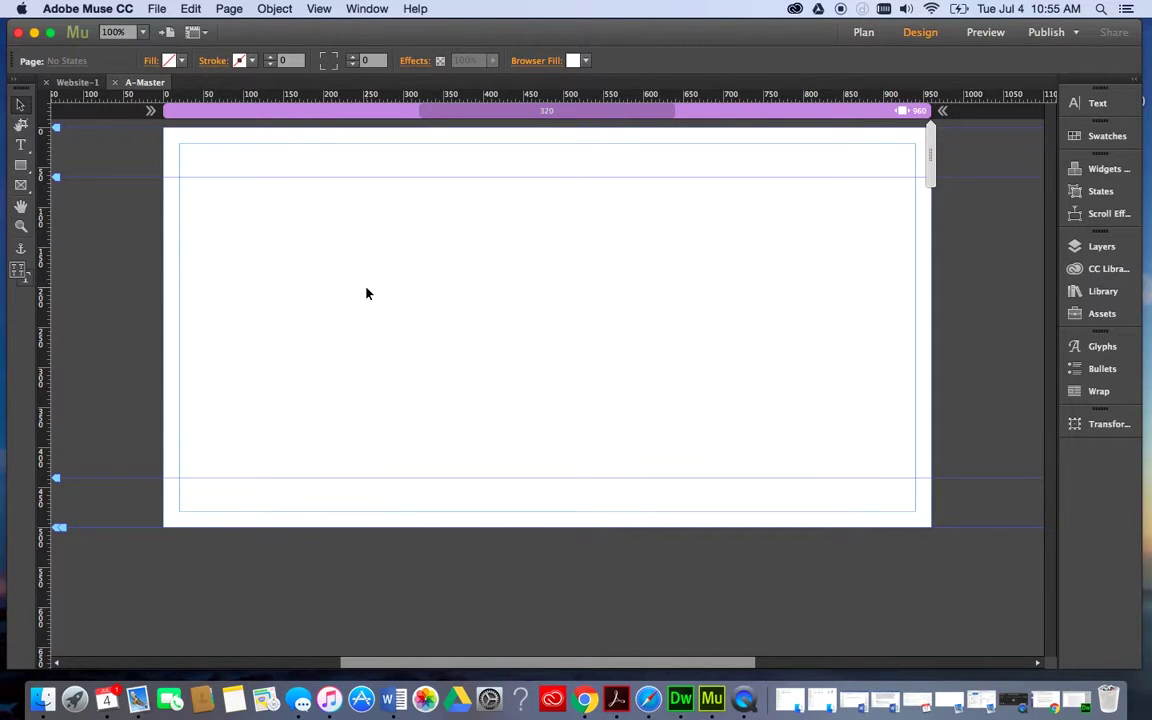
# Set the A-Master page's browser fill to grey 808080.
pyautogui.click(586, 61)
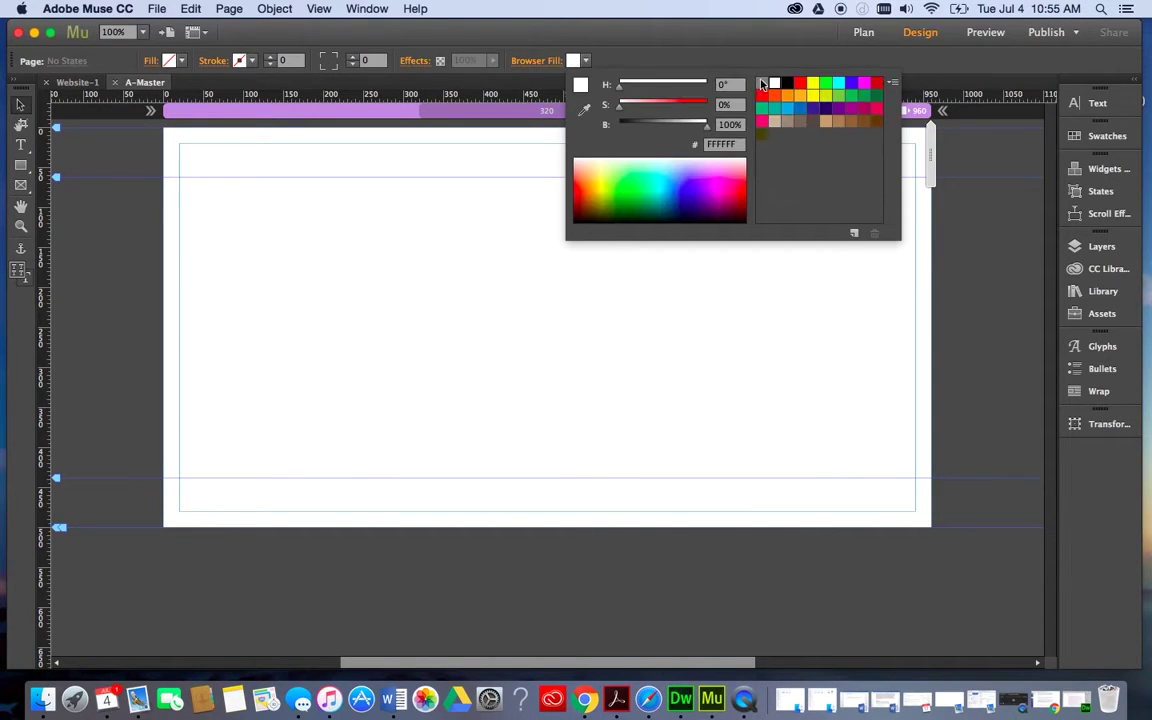
pyautogui.click(763, 84)
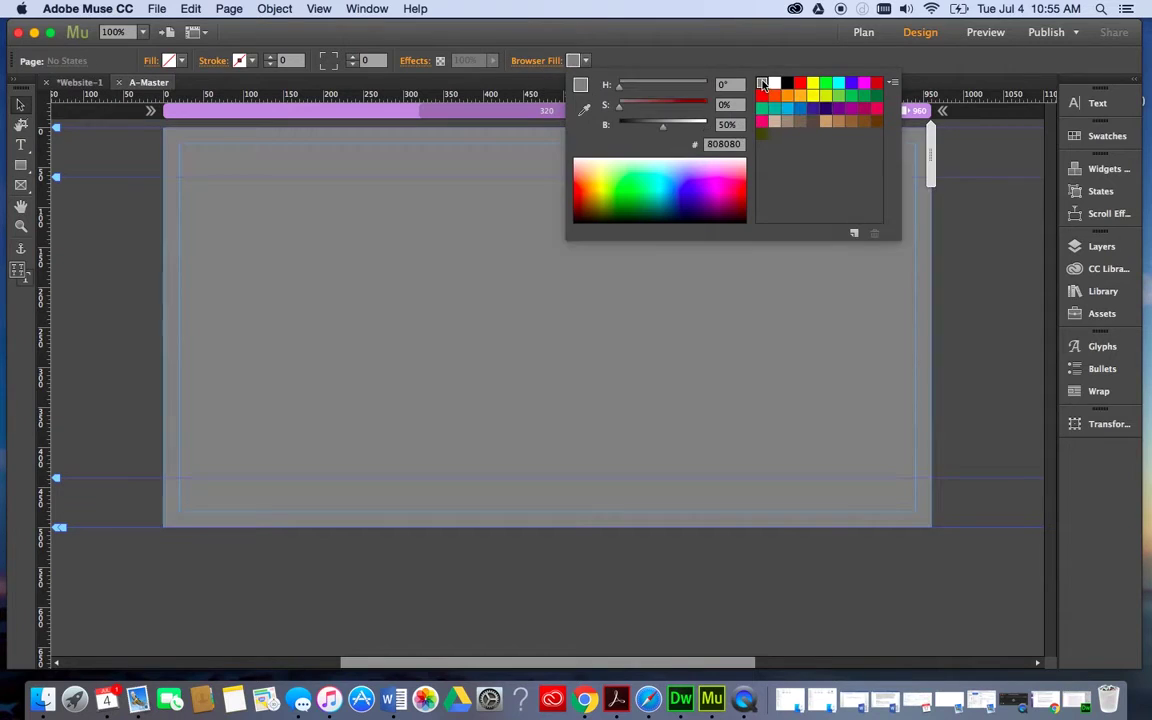
pyautogui.click(405, 318)
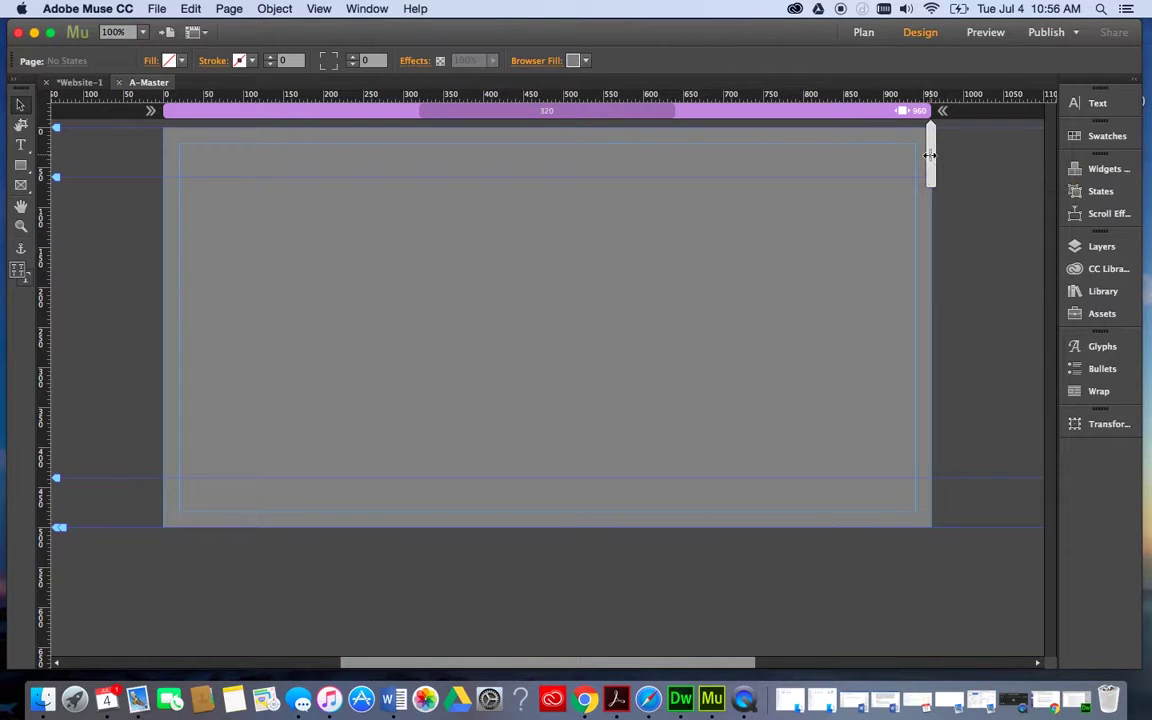
pyautogui.moveTo(930, 155); pyautogui.dragTo(674, 146)
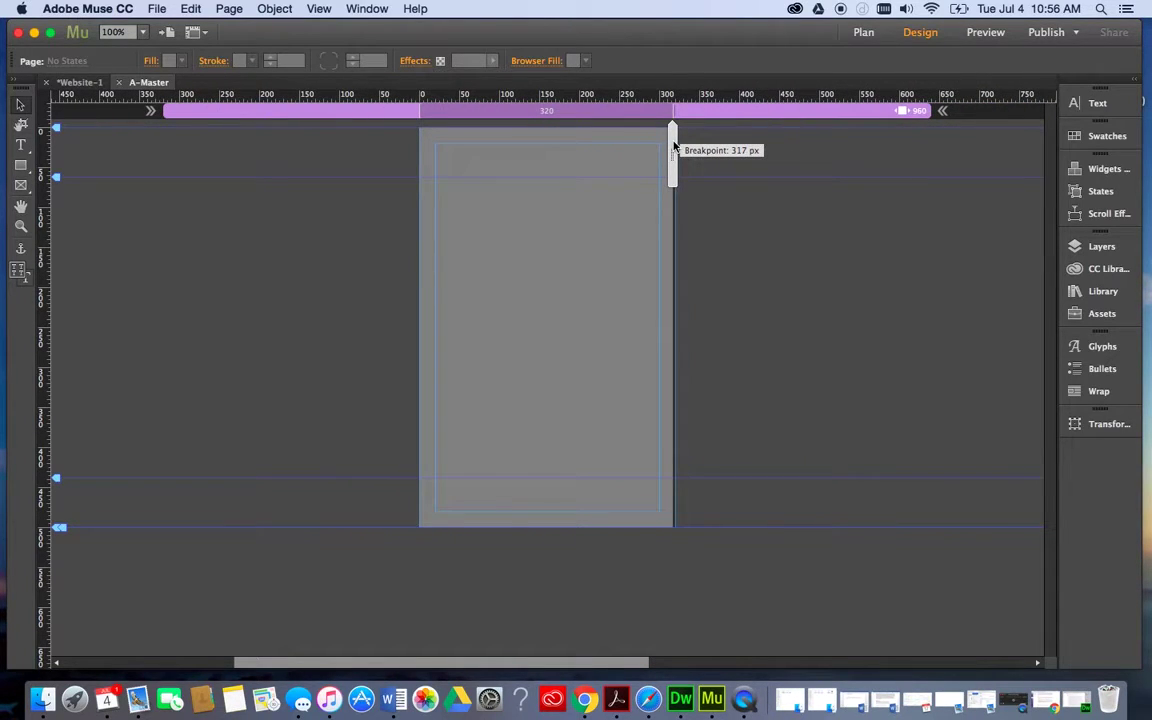
pyautogui.moveTo(674, 146); pyautogui.dragTo(931, 146)
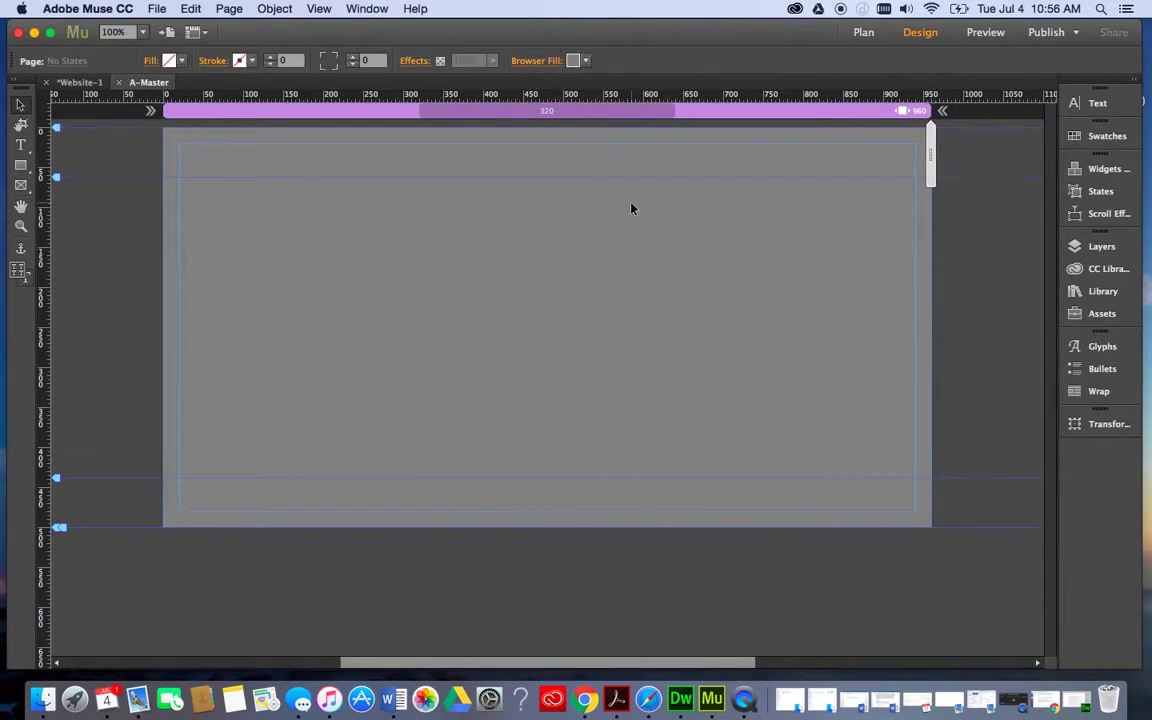
pyautogui.click(20, 146)
pyautogui.click(19, 167)
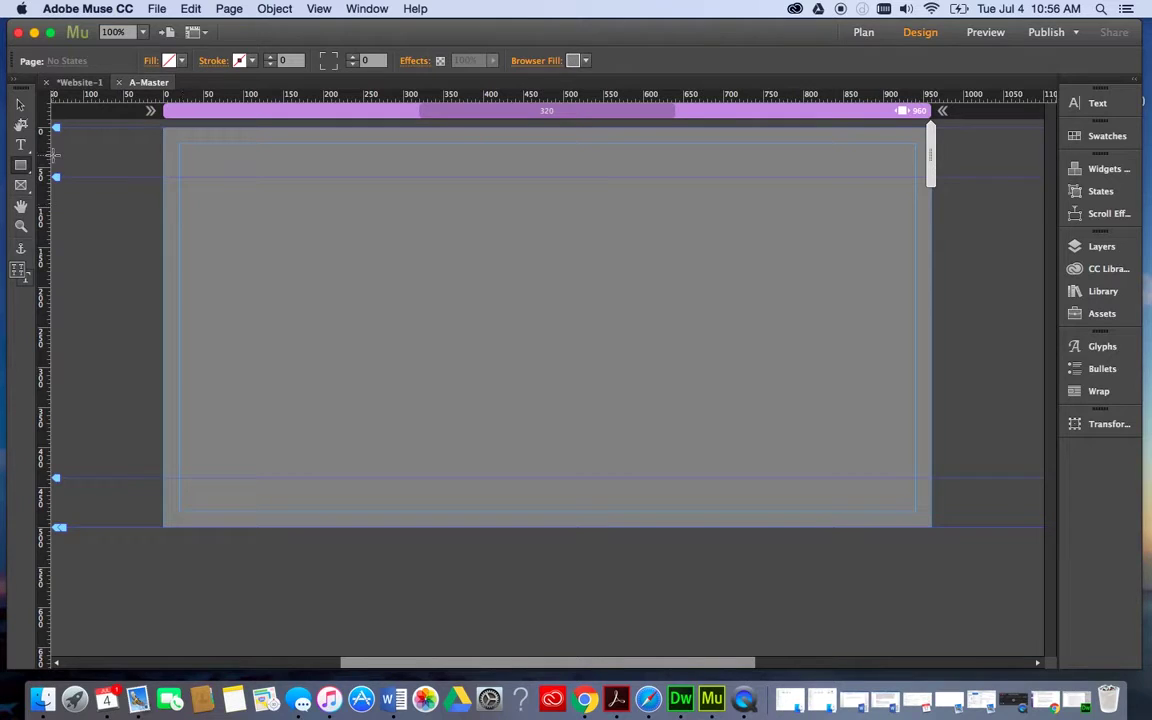
# Draw a full-width, 112 px tall banner rectangle across the top of A-Master.
pyautogui.click(22, 146)
pyautogui.click(20, 167)
pyautogui.moveTo(163, 128)
pyautogui.mouseDown()
pyautogui.moveTo(481, 180)
pyautogui.moveTo(931, 216)
pyautogui.mouseUp()
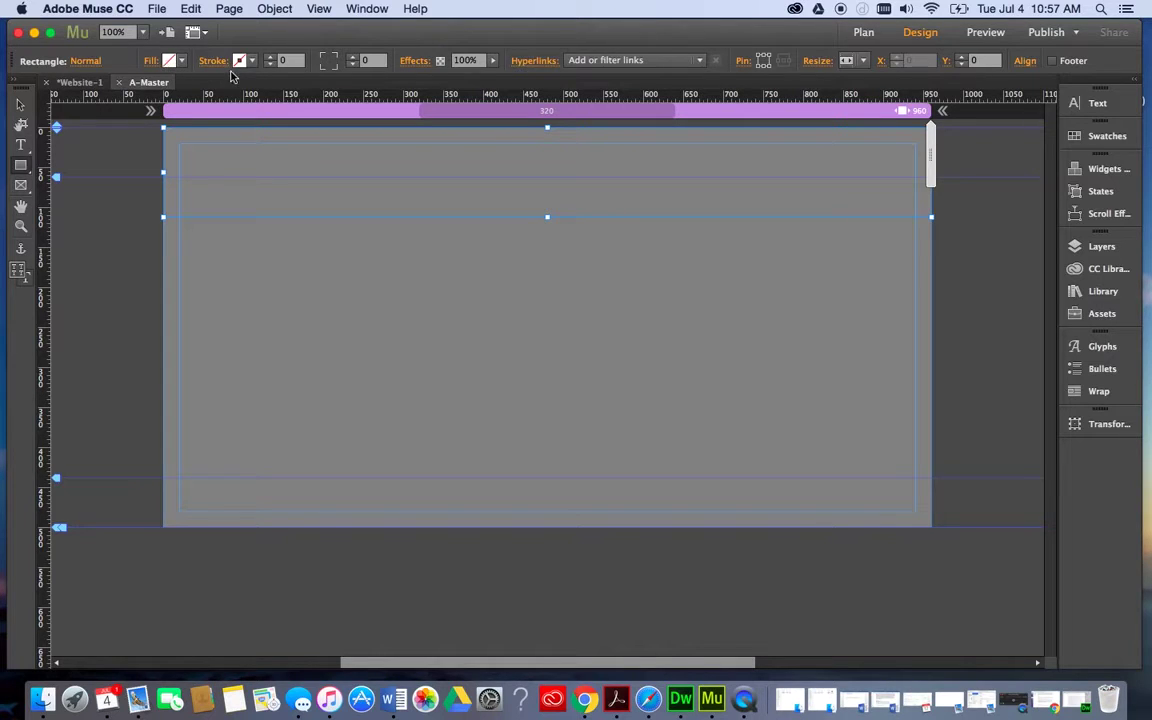
# Fill the header rectangle with red.
pyautogui.click(170, 62)
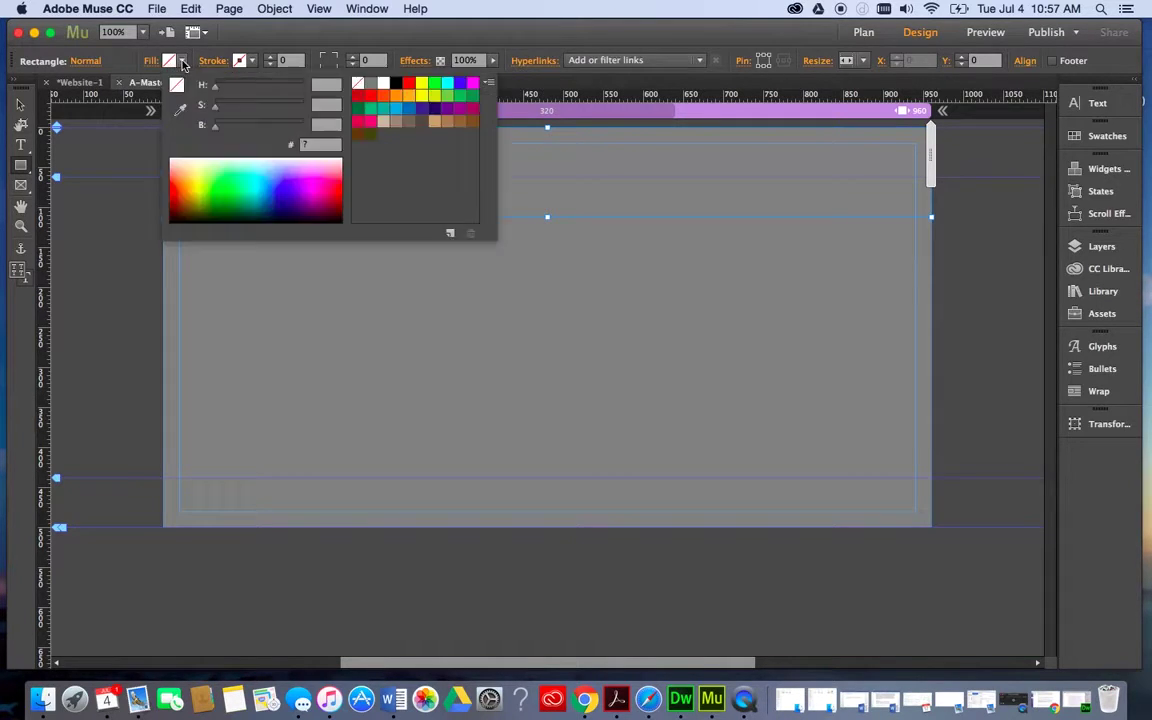
pyautogui.click(371, 97)
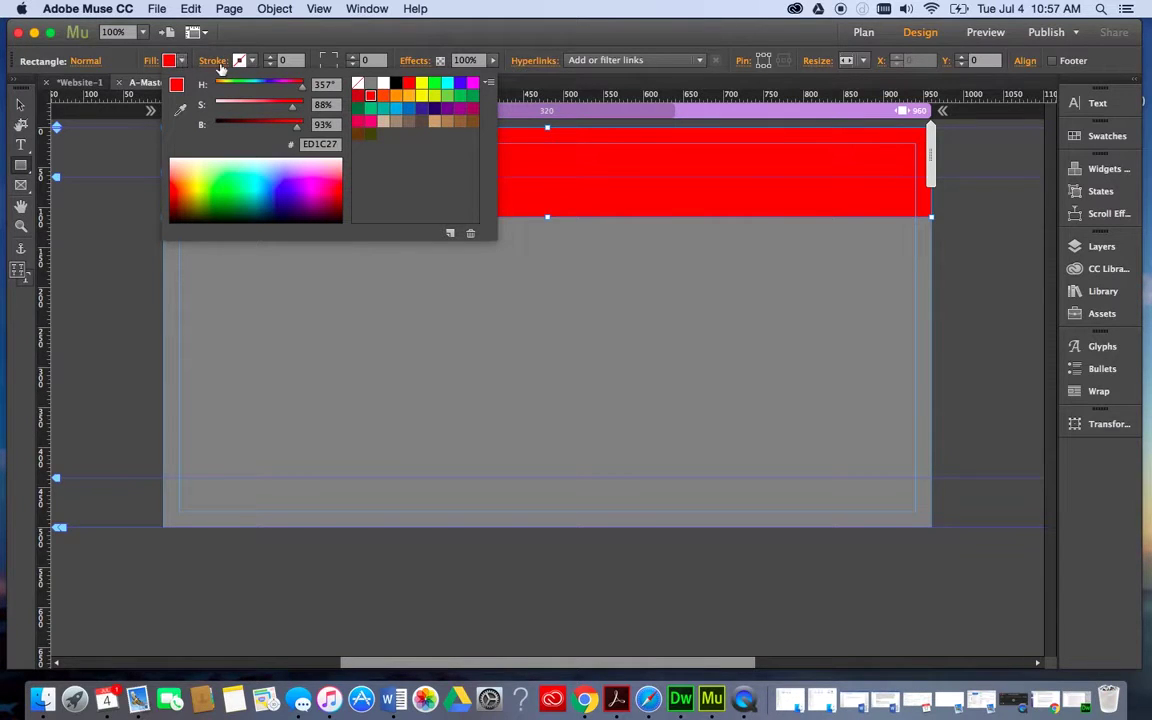
pyautogui.click(240, 61)
# Give the header rectangle a black stroke of weight 8.
pyautogui.click(252, 62)
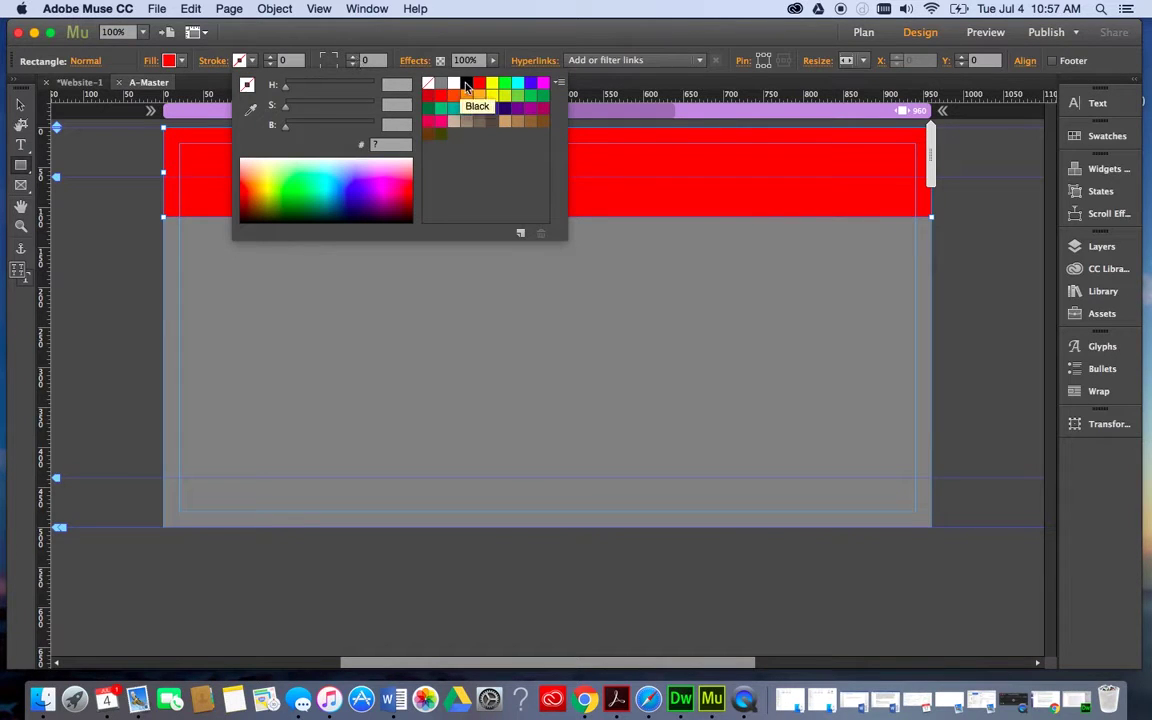
pyautogui.click(466, 84)
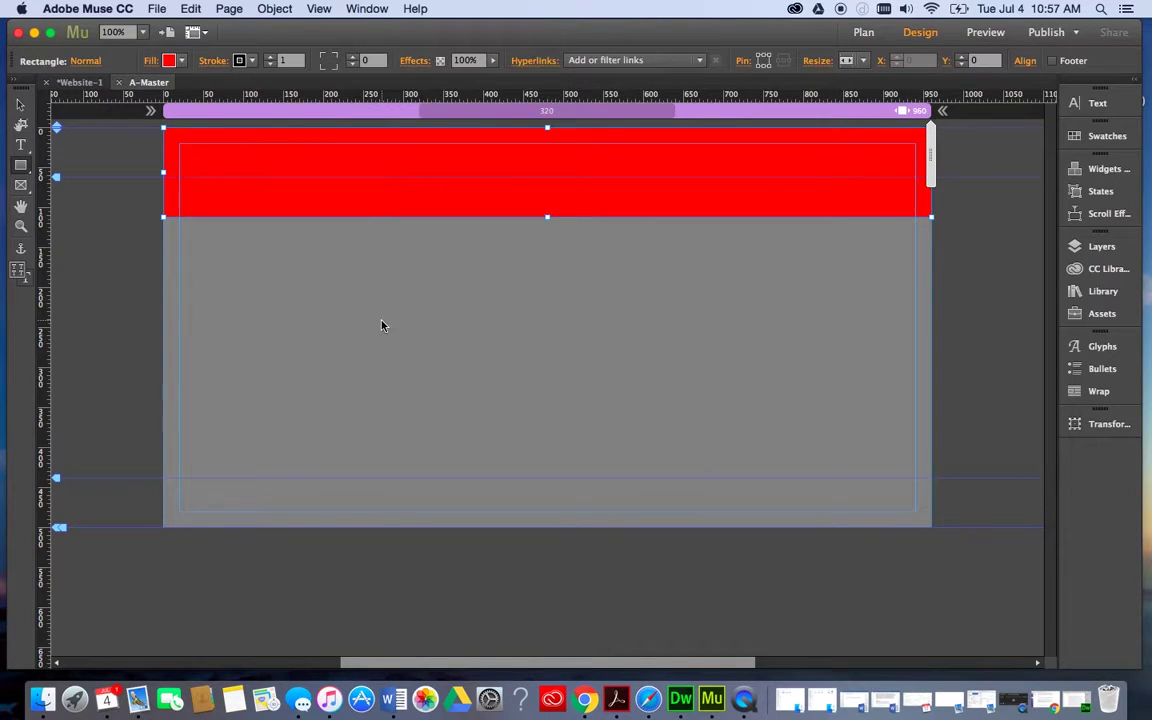
pyautogui.click(271, 57)
pyautogui.click(271, 57)
pyautogui.click(271, 57)
pyautogui.click(271, 57)
pyautogui.click(272, 57)
pyautogui.click(272, 57)
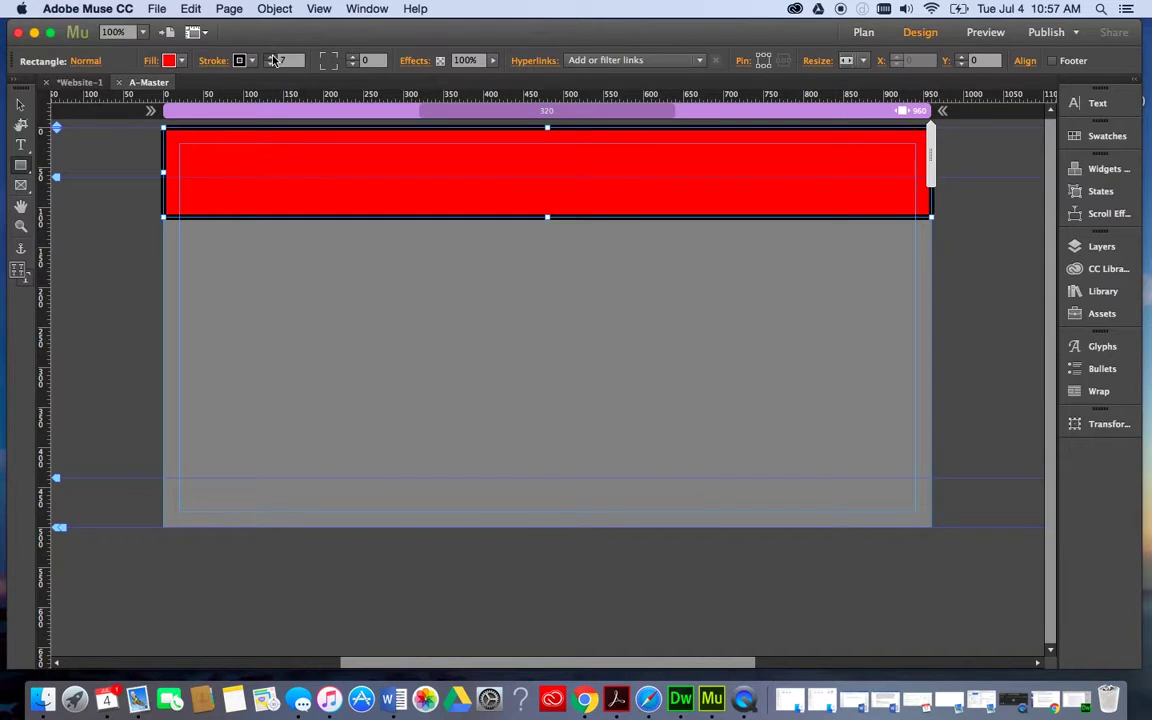
pyautogui.click(272, 57)
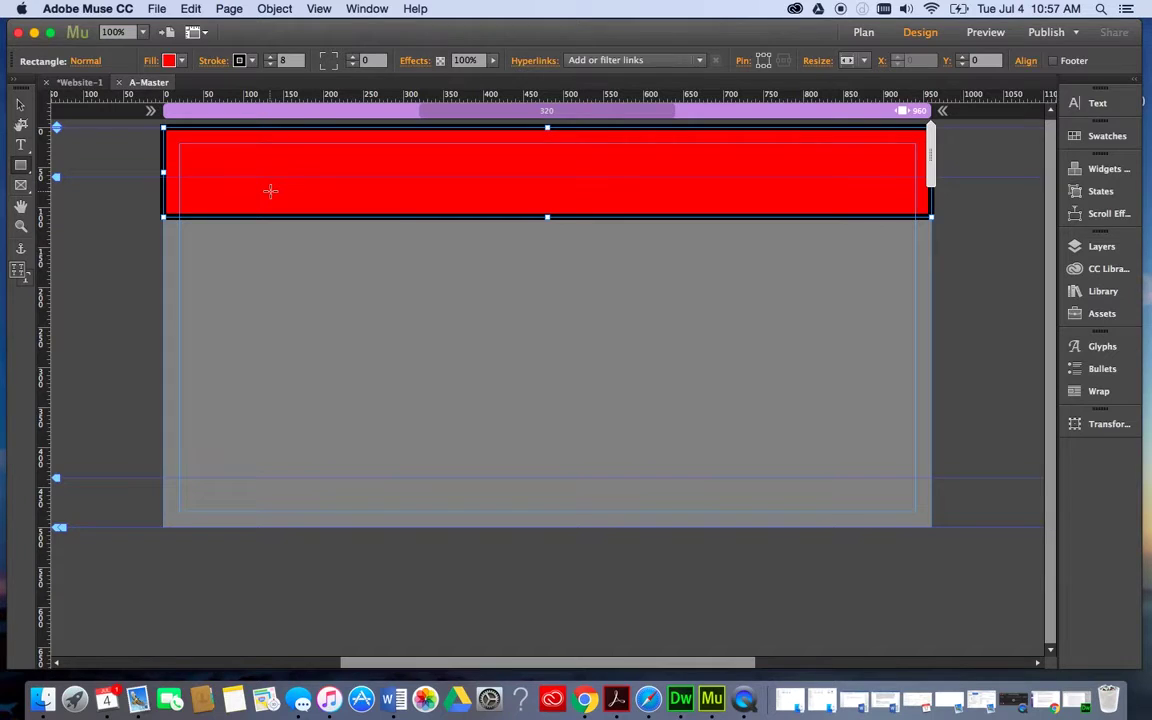
pyautogui.click(239, 60)
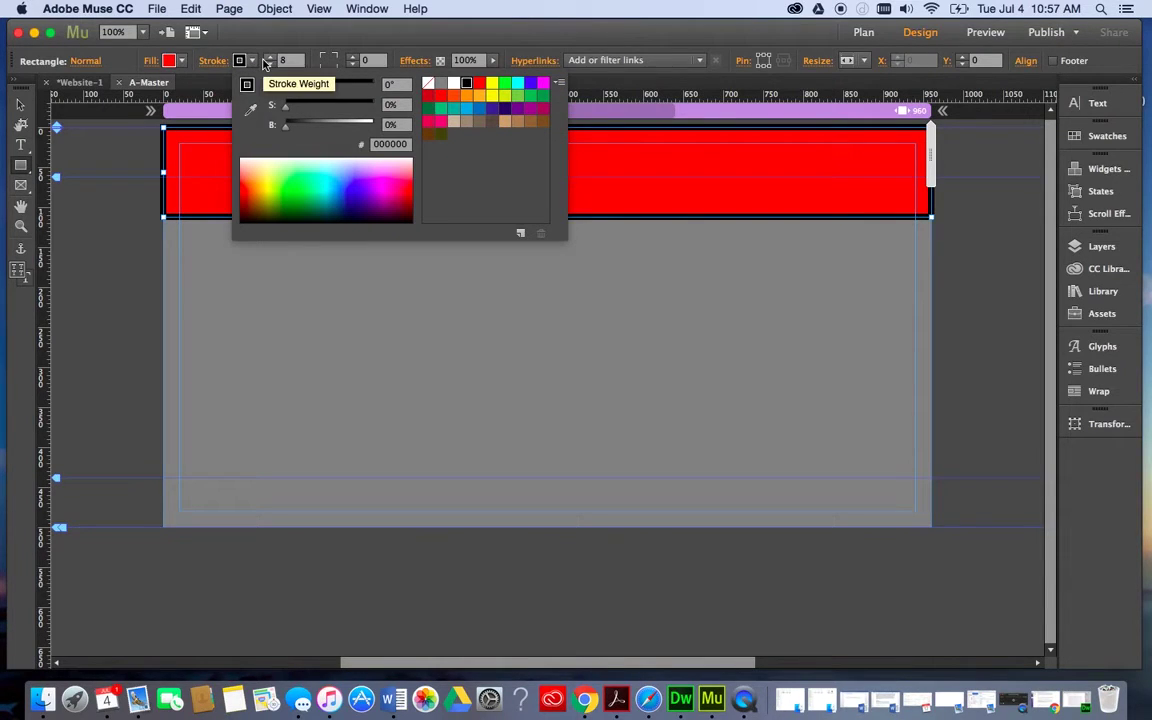
pyautogui.click(241, 305)
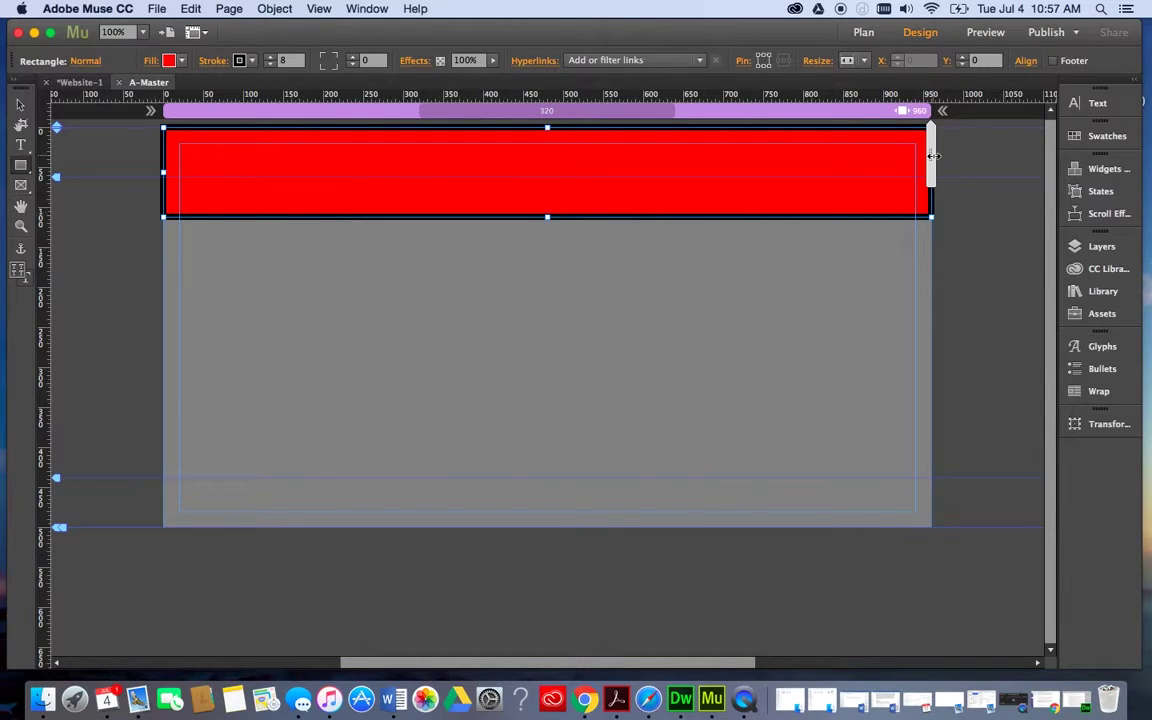
# Preview the page at a narrower 830 px width, then widen it back to full width.
pyautogui.moveTo(930, 152); pyautogui.dragTo(674, 137)
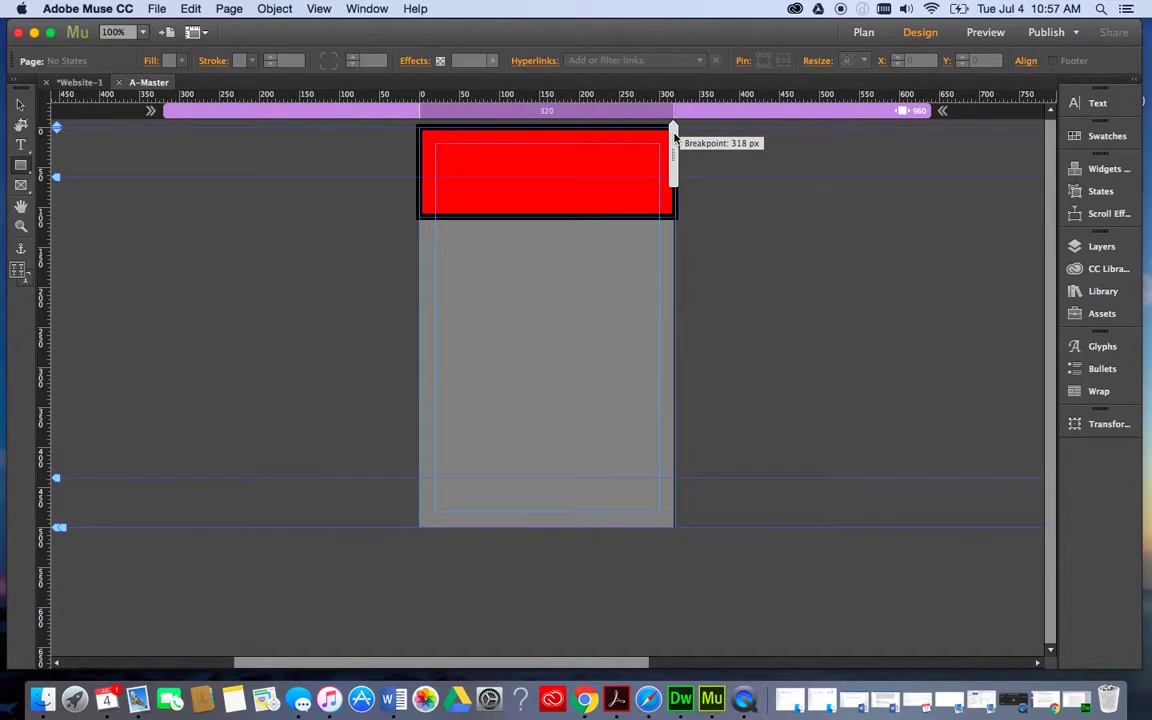
pyautogui.moveTo(674, 137); pyautogui.dragTo(823, 138)
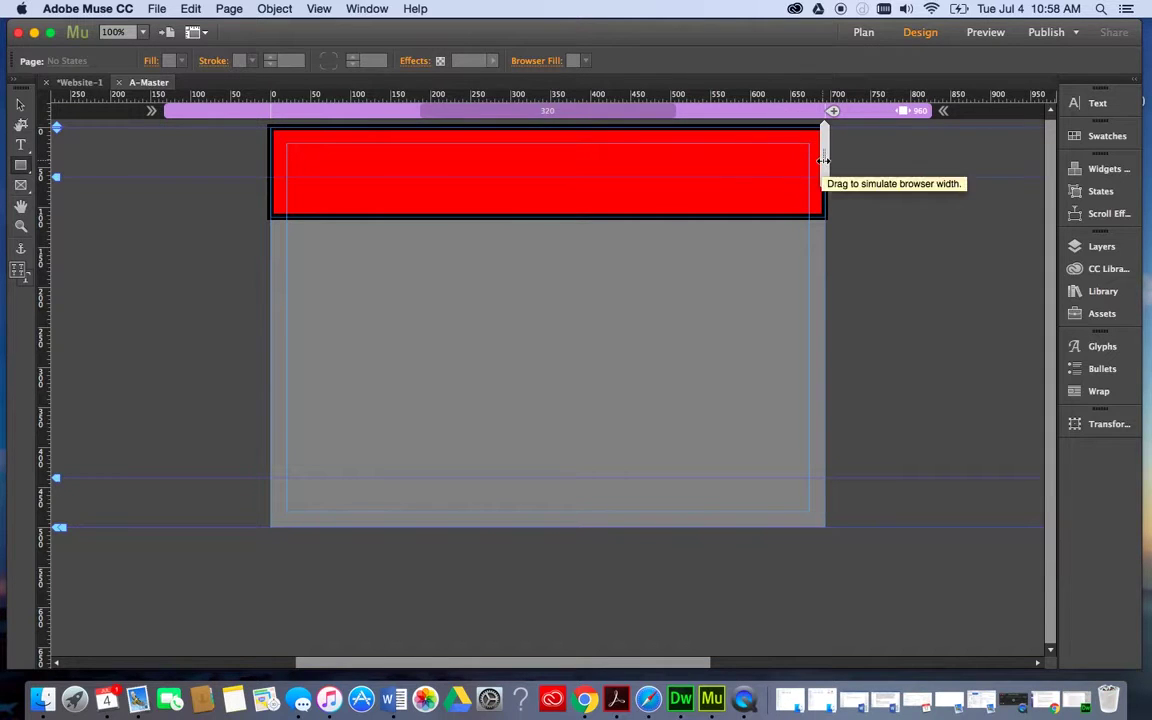
pyautogui.moveTo(823, 160); pyautogui.dragTo(931, 152)
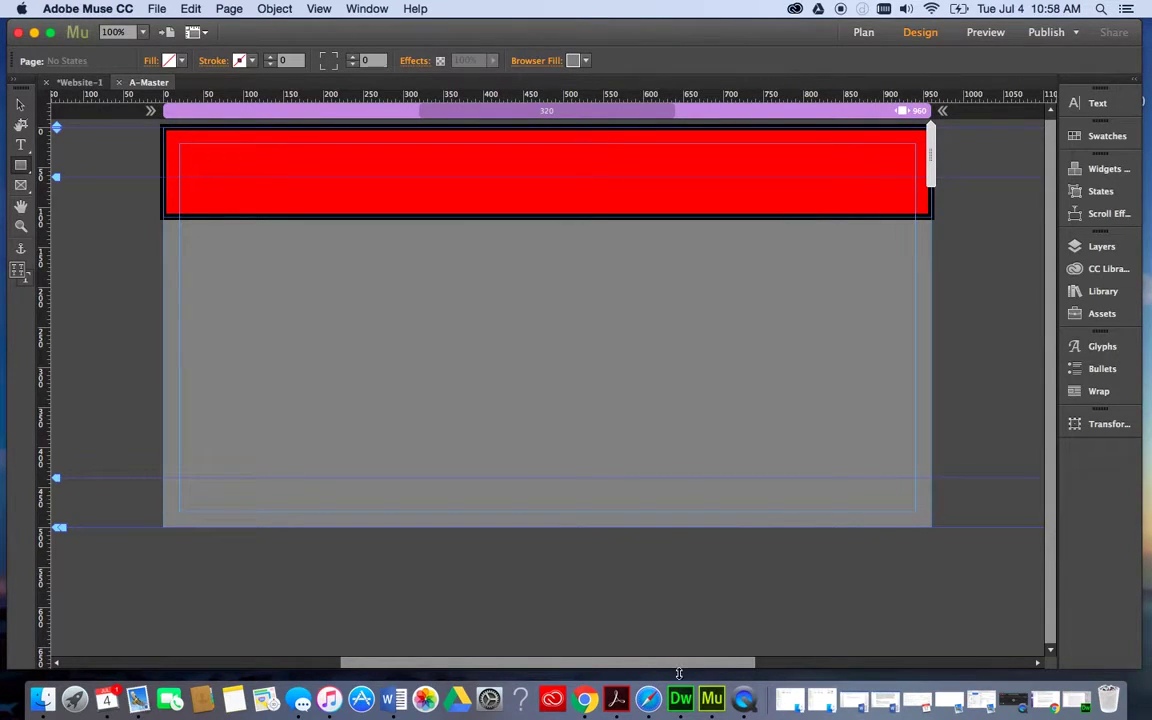
pyautogui.click(588, 699)
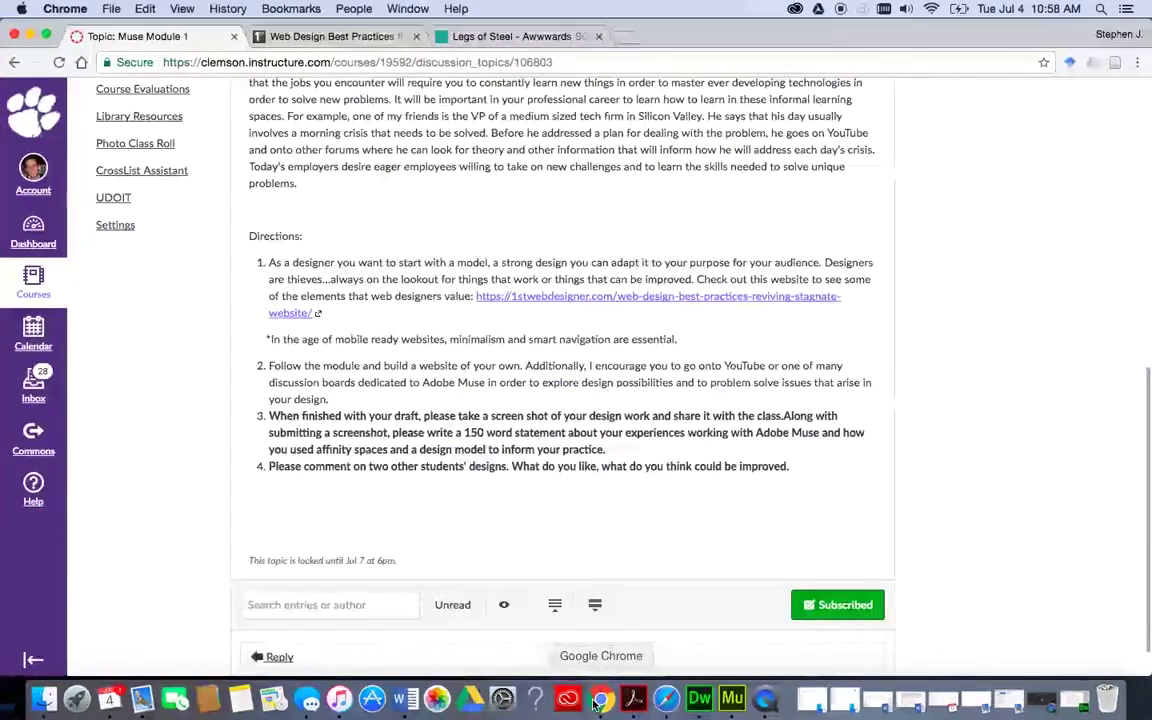
pyautogui.click(510, 36)
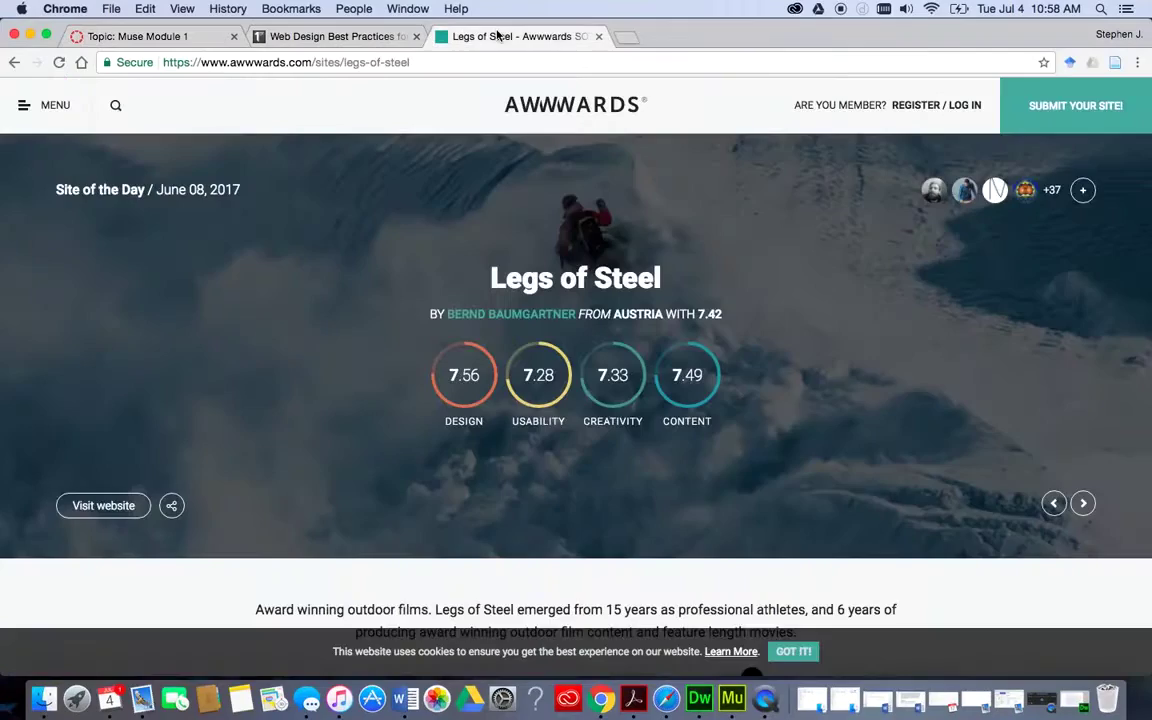
pyautogui.scroll(-1, 535, 275)
pyautogui.scroll(1, 535, 275)
pyautogui.scroll(-6, 535, 273)
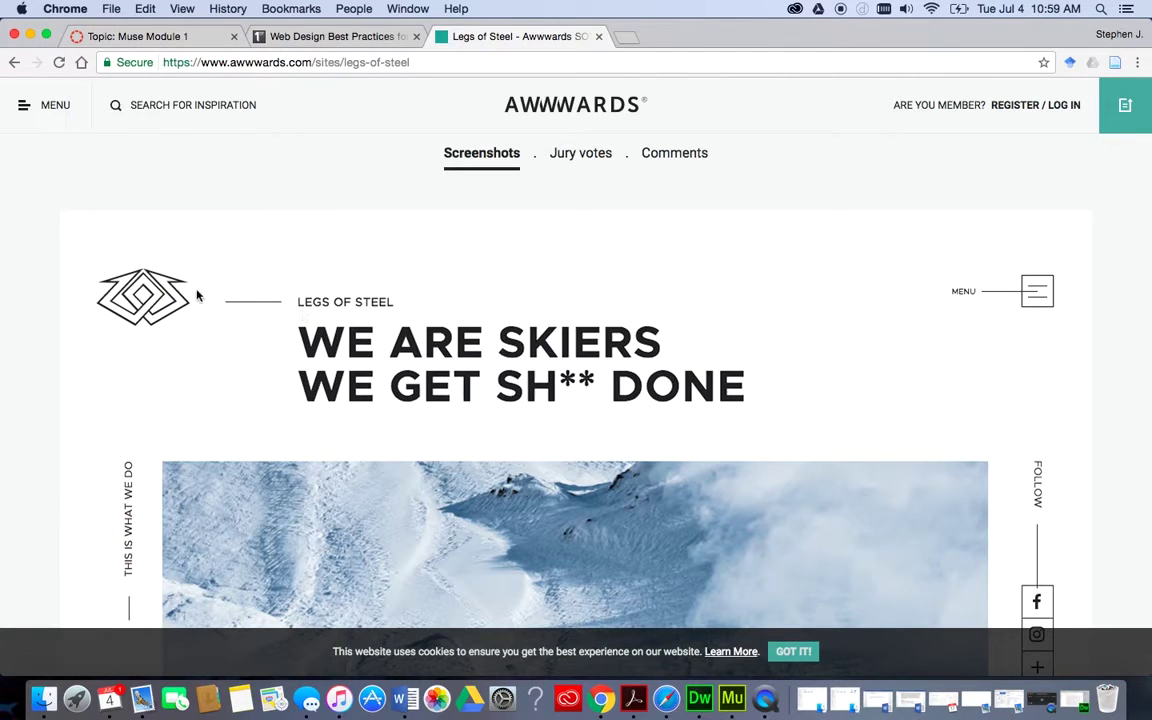
pyautogui.click(190, 37)
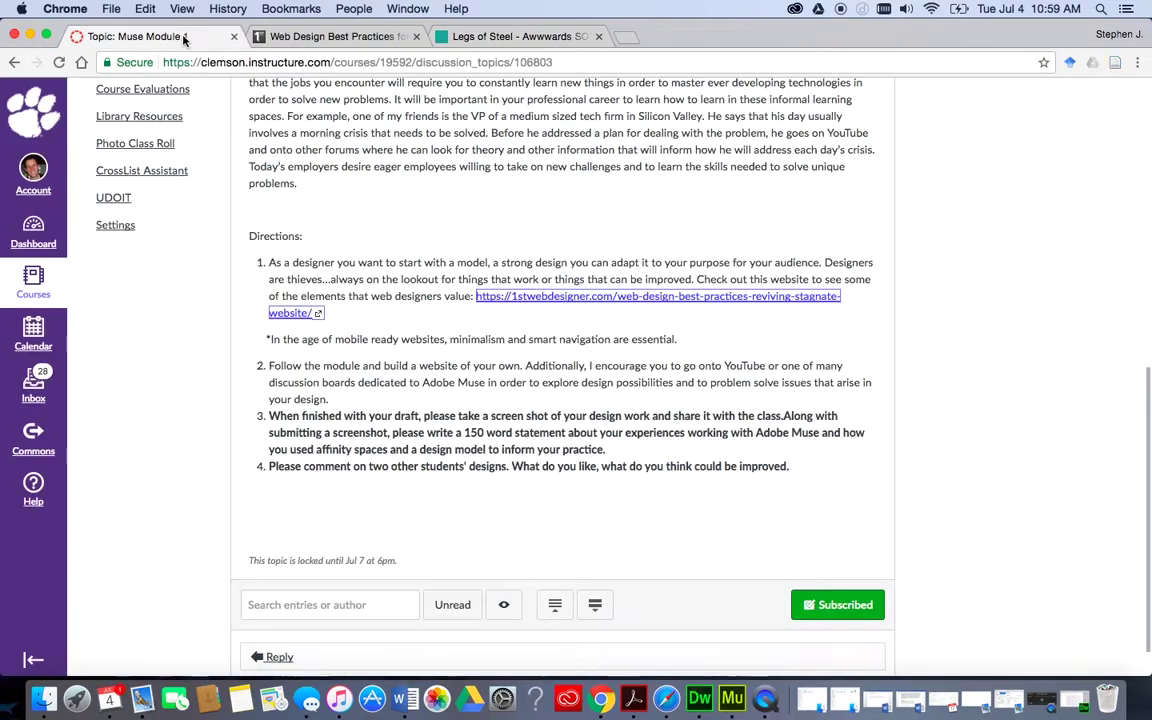
pyautogui.press('super+Tab')
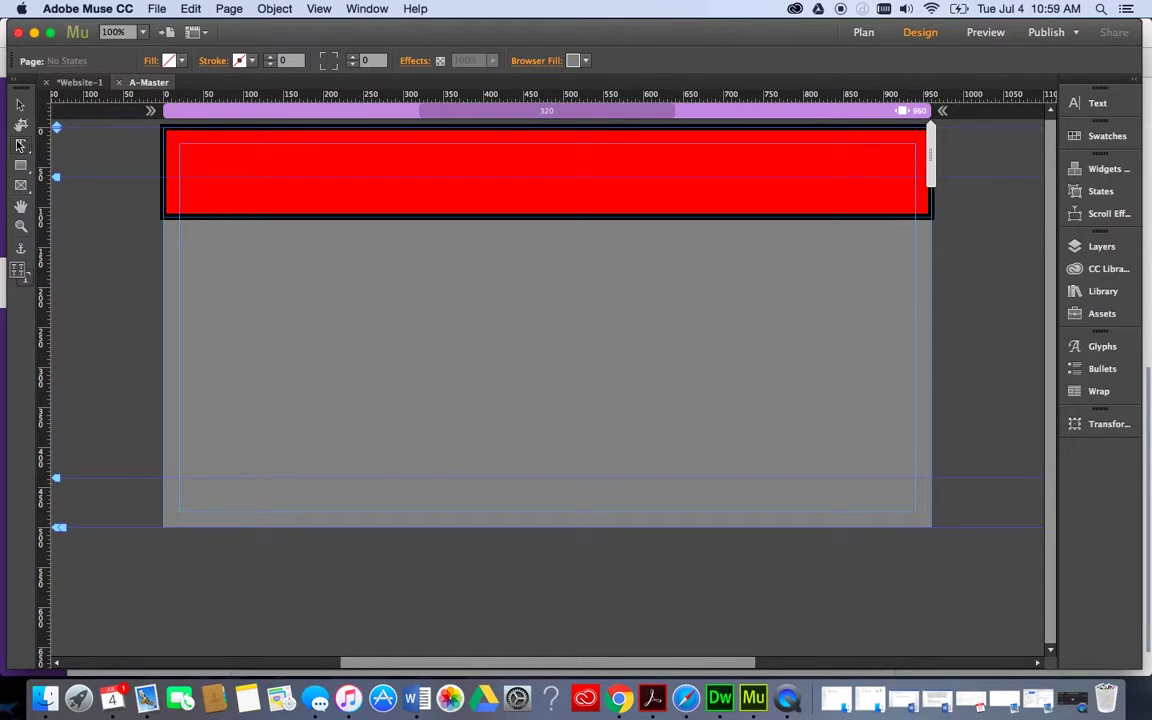
# Draw a 295 × 85 px box inside the left end of the red header.
pyautogui.click(20, 165)
pyautogui.moveTo(175, 137); pyautogui.dragTo(410, 205)
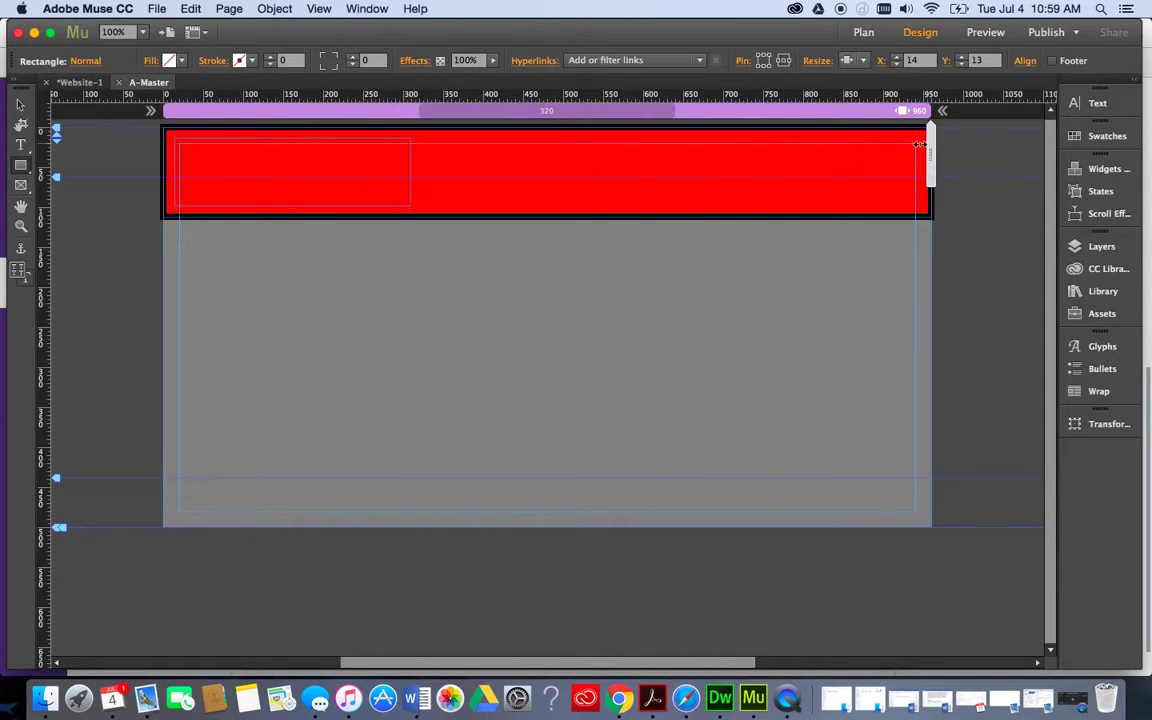
pyautogui.moveTo(930, 143)
pyautogui.mouseDown()
pyautogui.moveTo(760, 135)
pyautogui.moveTo(674, 145)
pyautogui.moveTo(930, 151)
pyautogui.mouseUp()
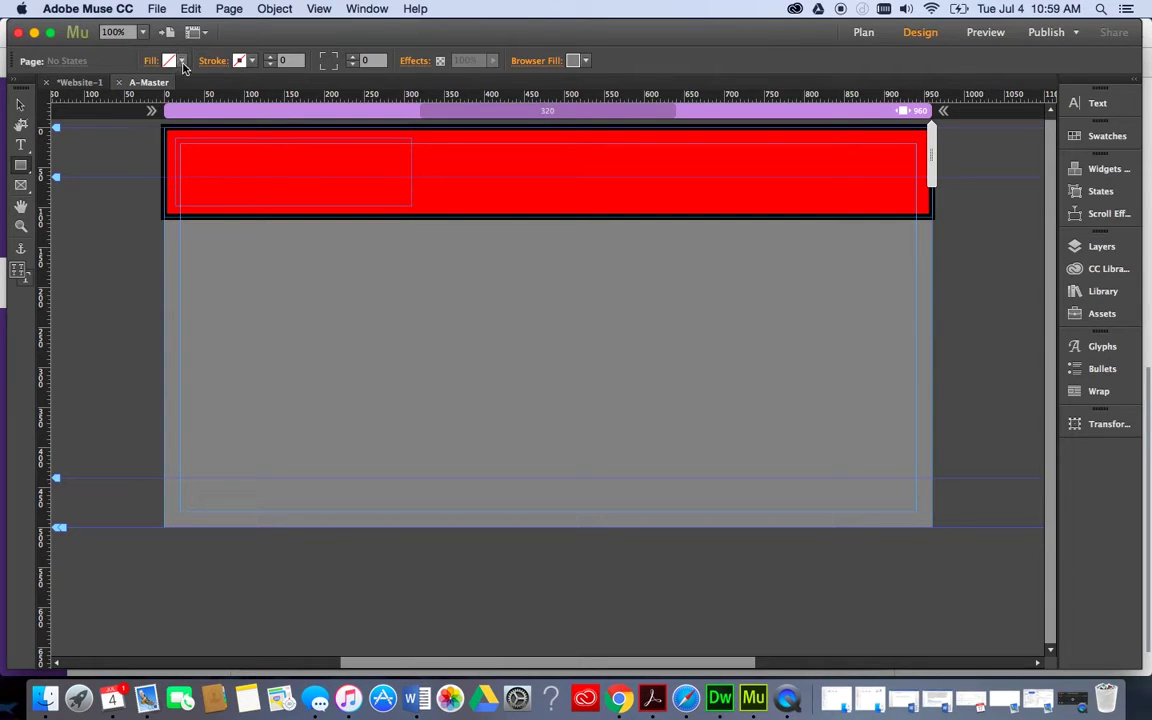
# Fill the small box inside the red header with mid grey.
pyautogui.click(182, 62)
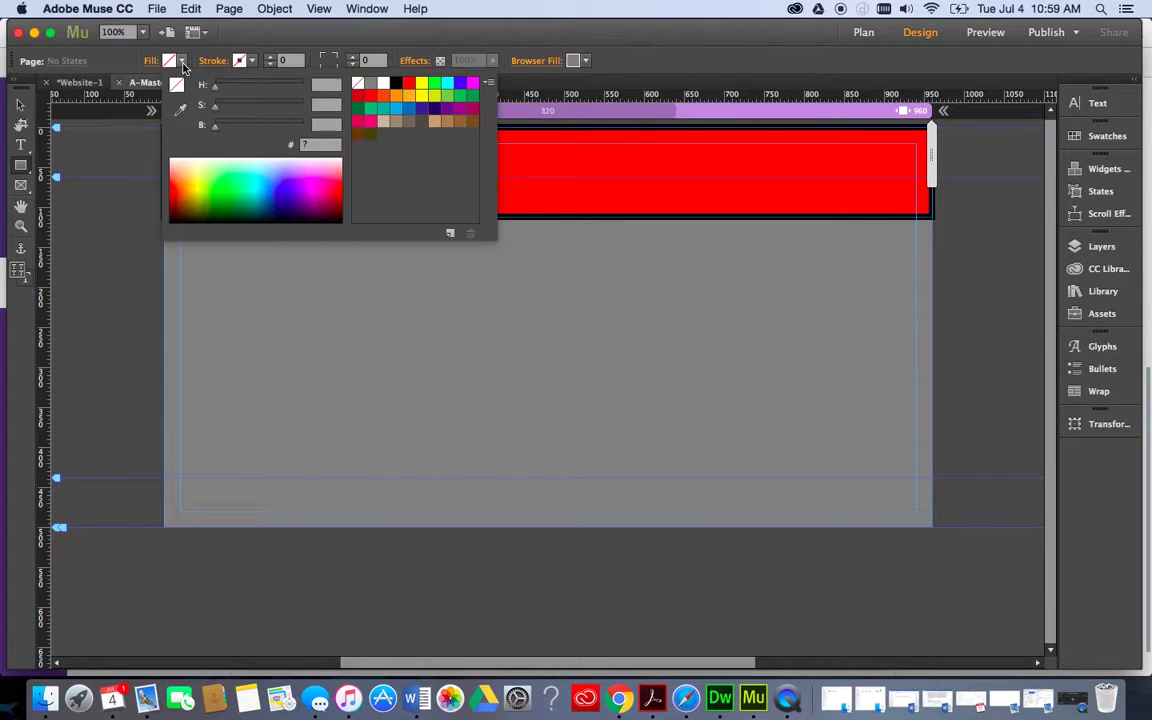
pyautogui.click(370, 84)
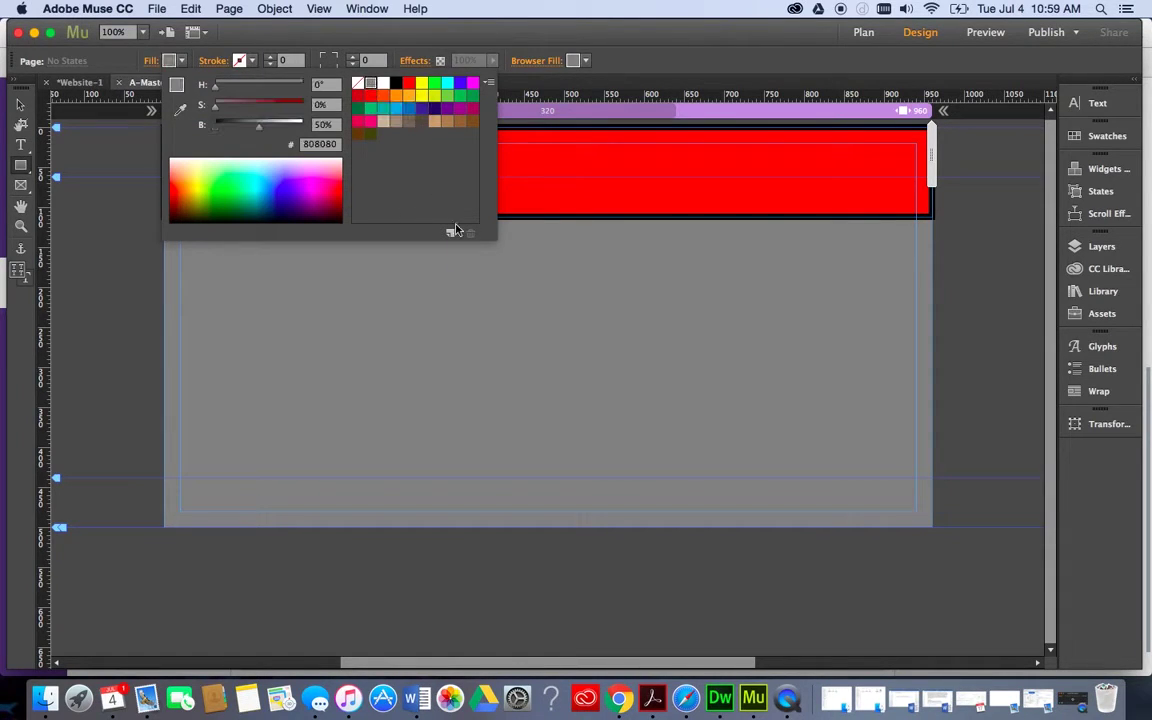
pyautogui.click(368, 276)
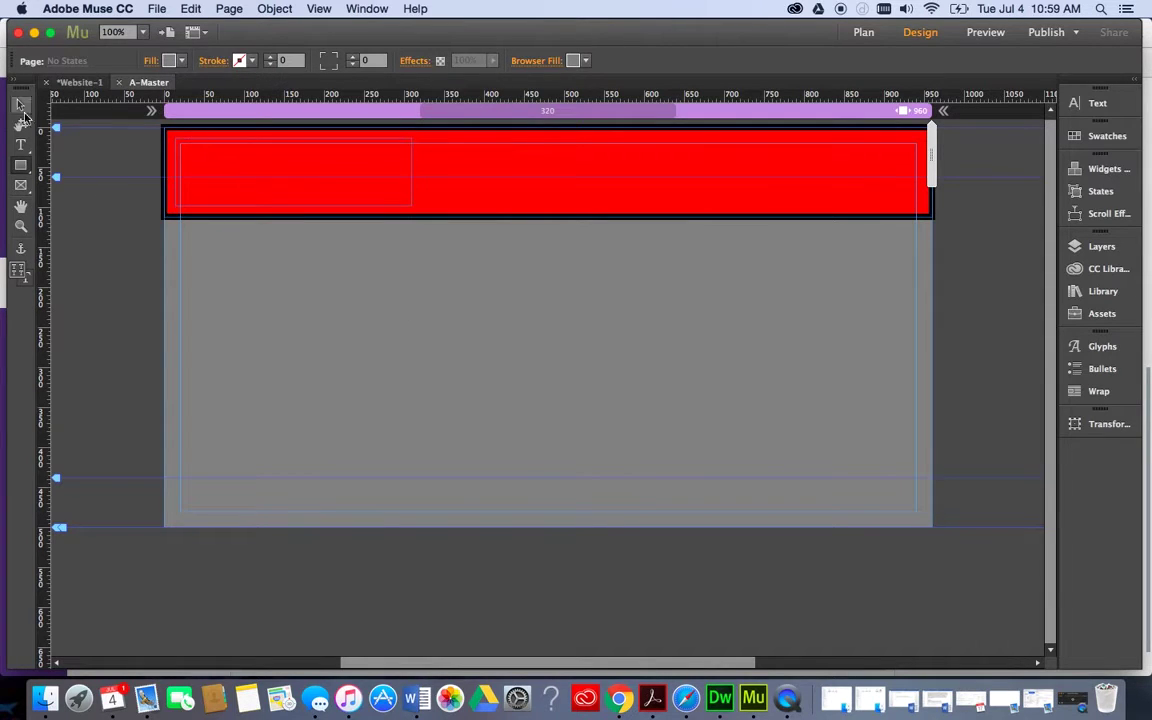
pyautogui.click(200, 158)
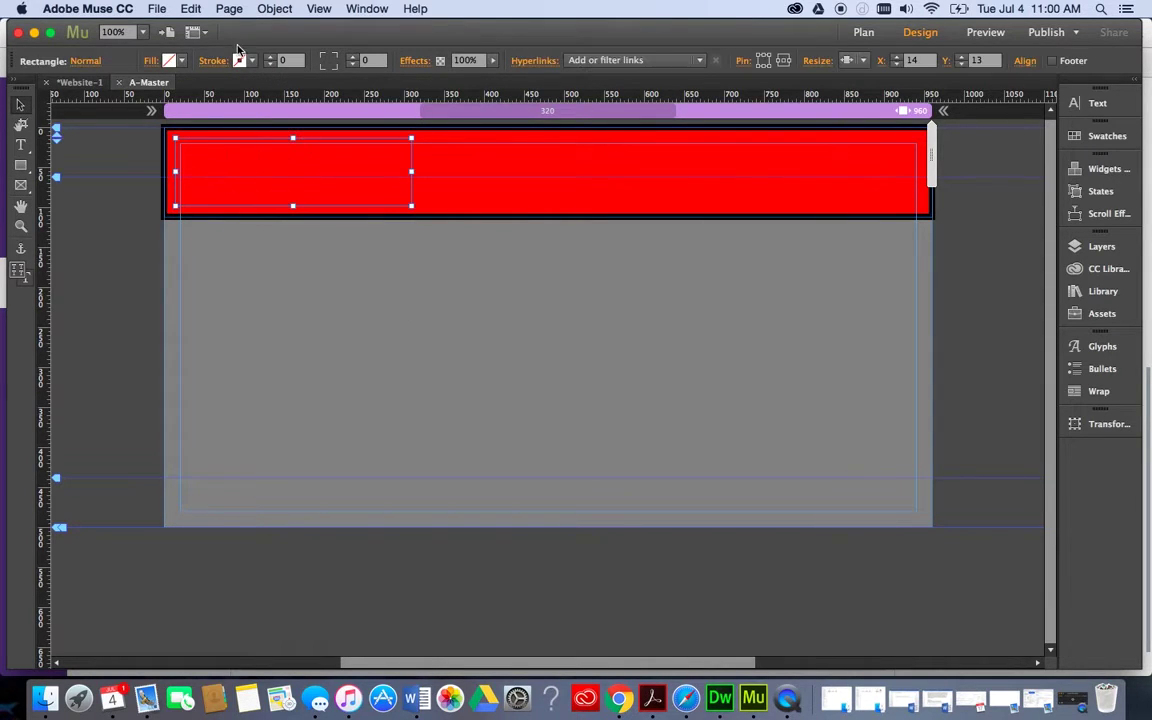
pyautogui.click(183, 62)
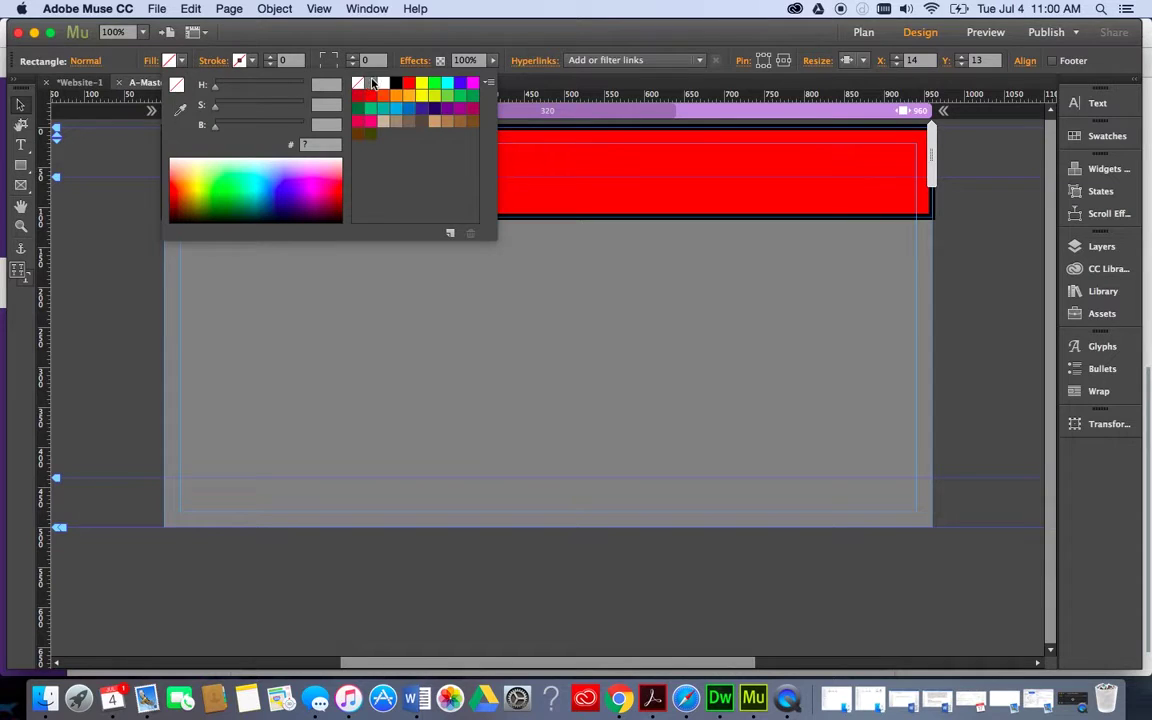
pyautogui.click(370, 83)
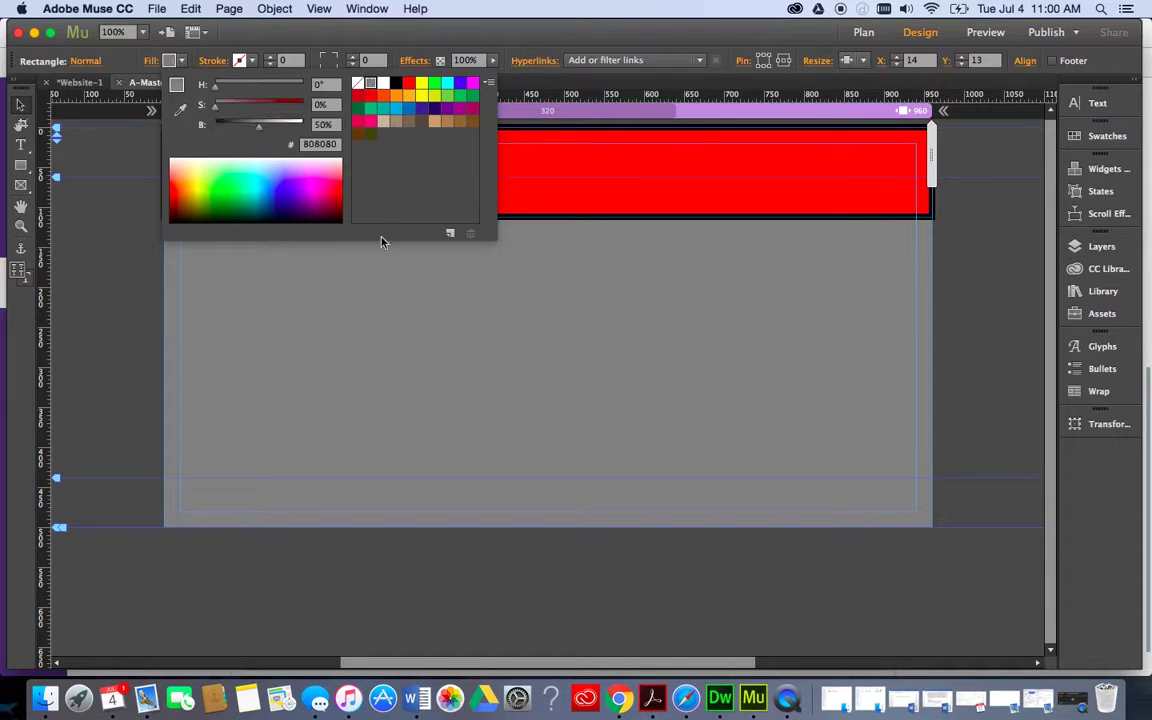
pyautogui.click(20, 145)
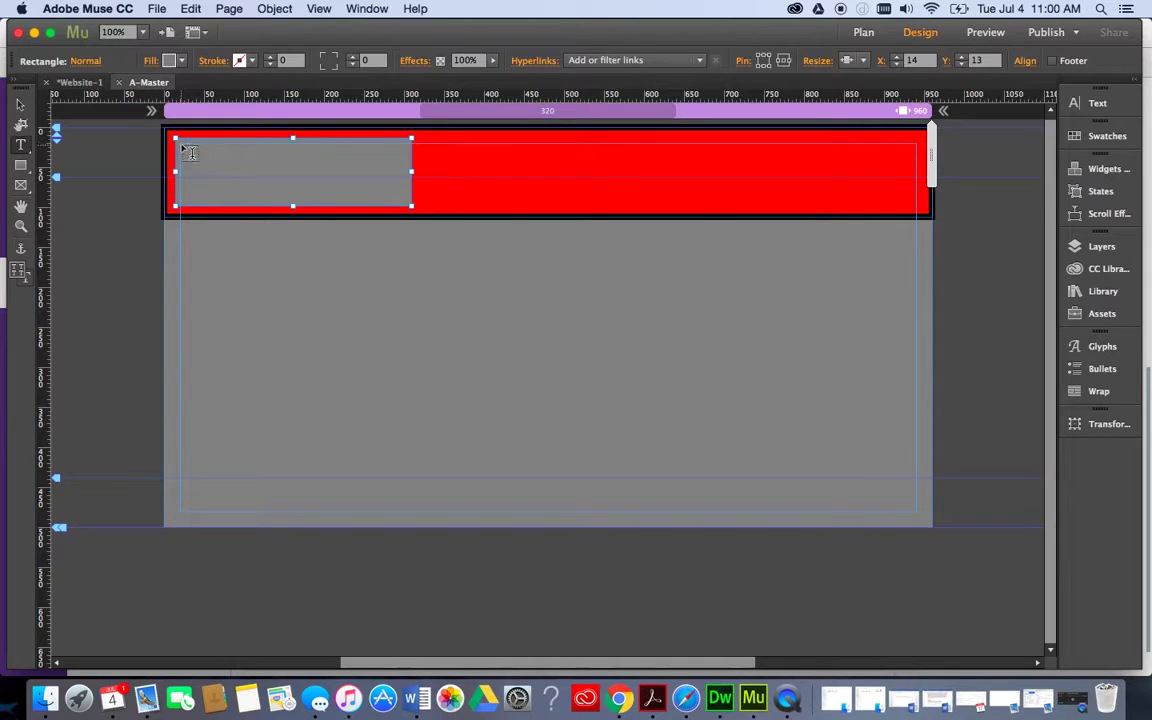
# Type the owner's name in a text frame over the grey box and enlarge it to 27 pt.
pyautogui.moveTo(180, 143); pyautogui.dragTo(403, 204)
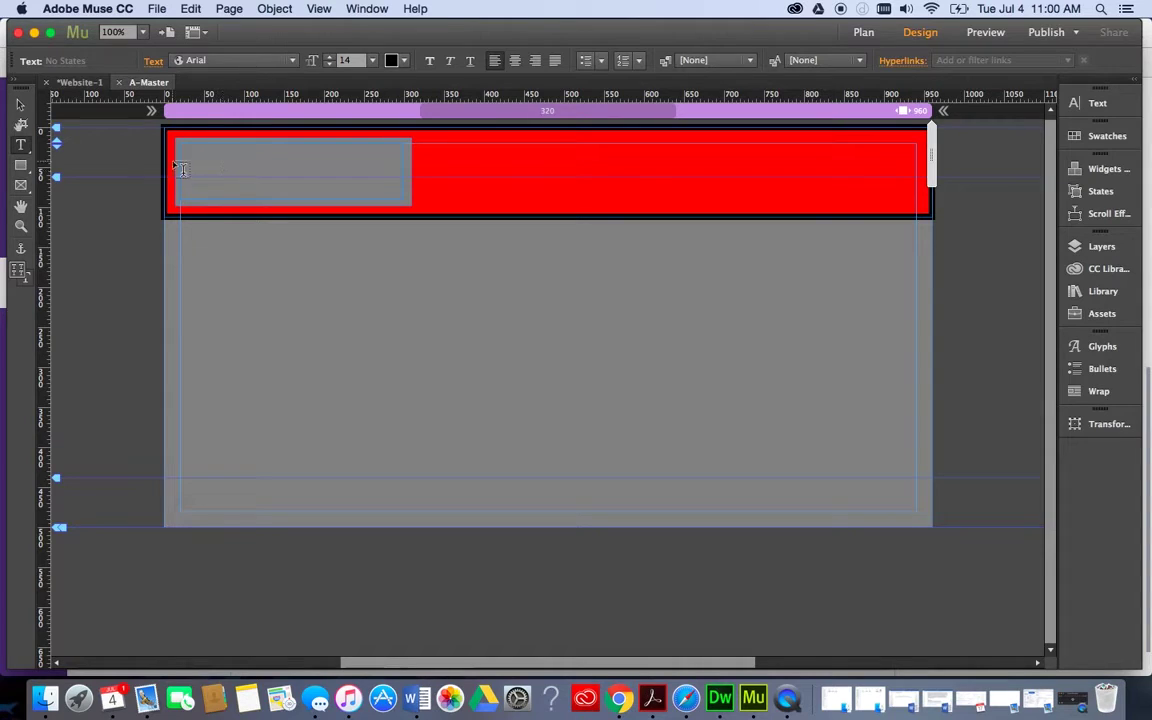
pyautogui.write('hghj')
pyautogui.moveTo(262, 152); pyautogui.dragTo(184, 152)
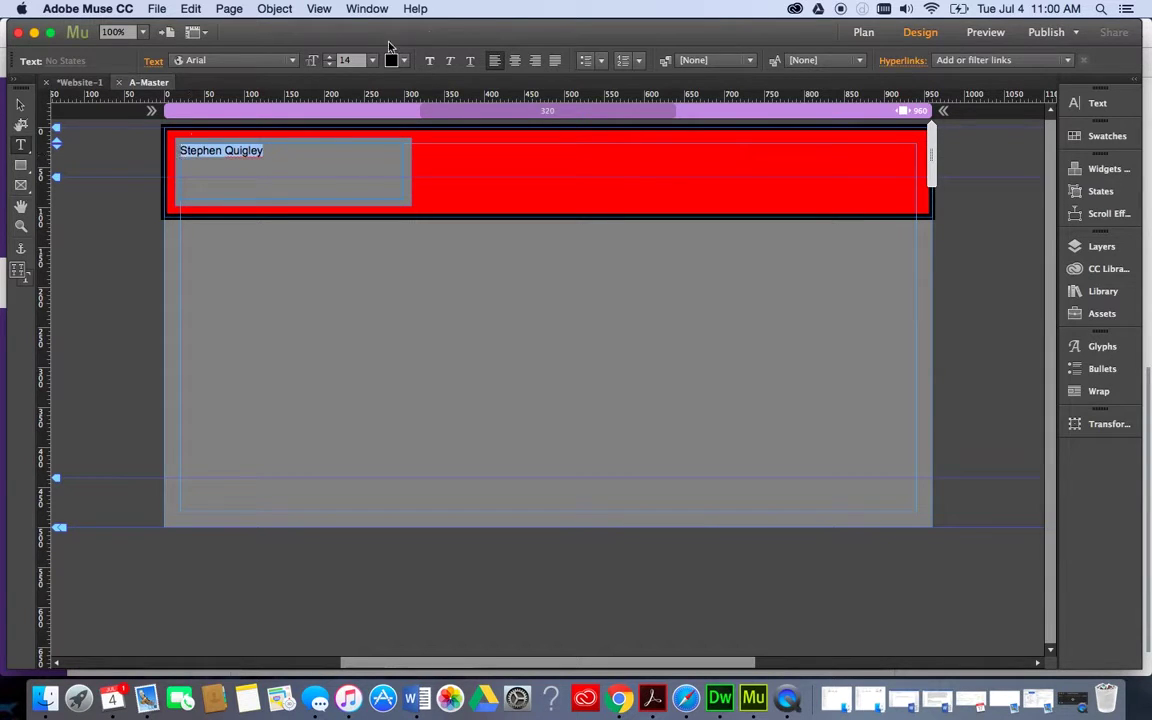
pyautogui.click(328, 57)
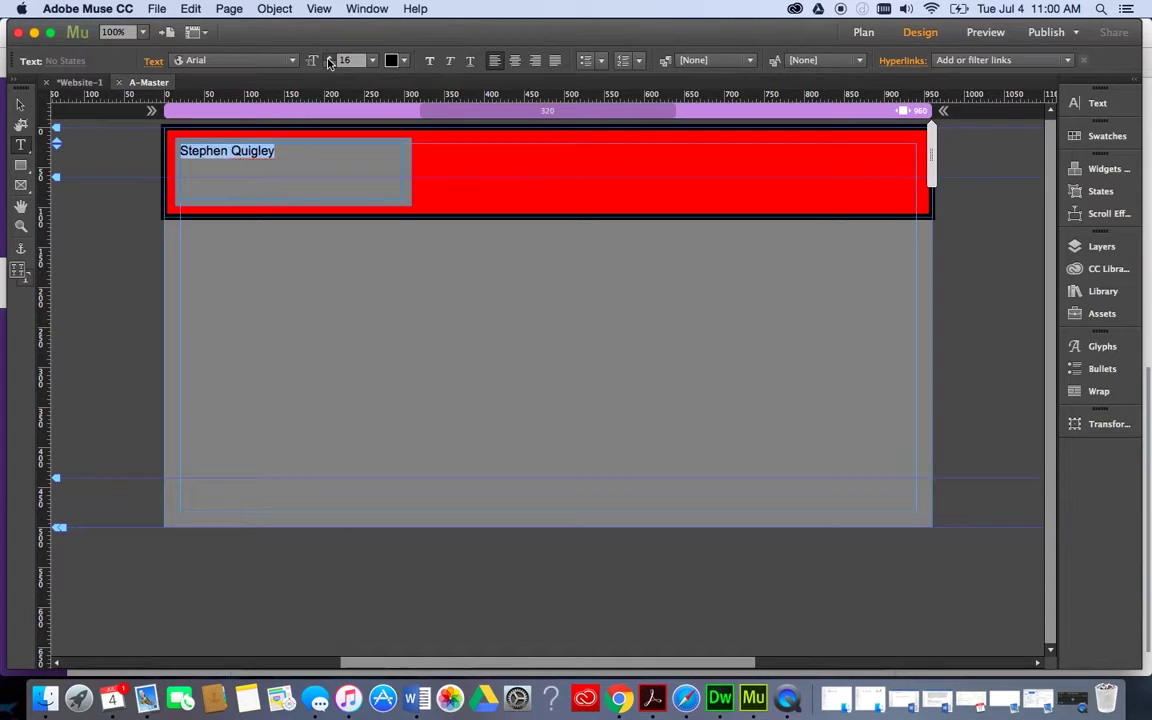
pyautogui.click(328, 57)
pyautogui.click(328, 57)
pyautogui.click(328, 58)
pyautogui.click(328, 58)
pyautogui.click(328, 58)
pyautogui.click(328, 58)
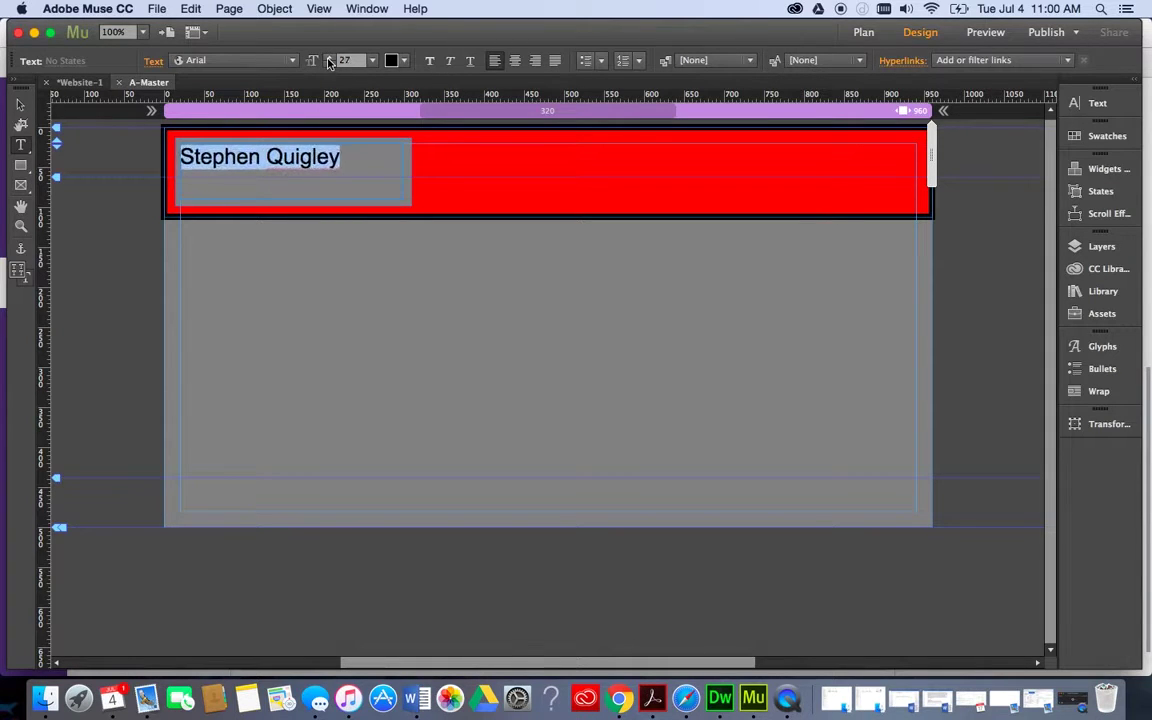
pyautogui.click(328, 58)
pyautogui.click(328, 58)
pyautogui.click(328, 58)
# Set the name in Copperplate Gothic Bold.
pyautogui.click(293, 62)
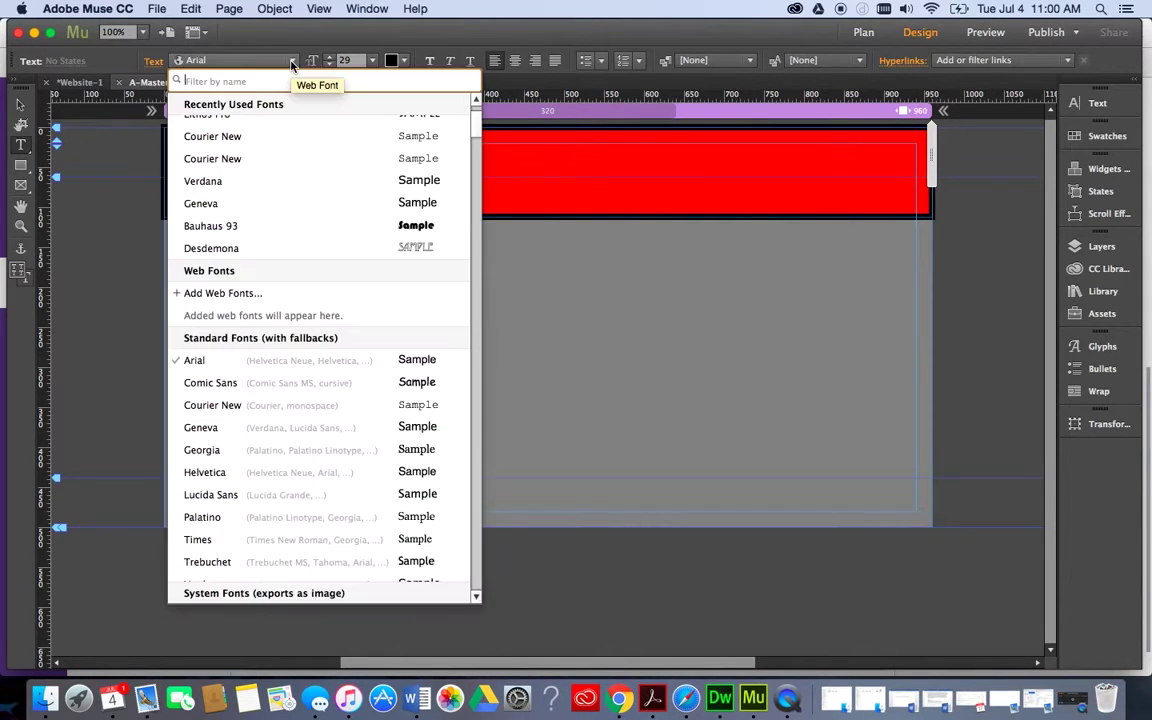
pyautogui.scroll(-10, 231, 405)
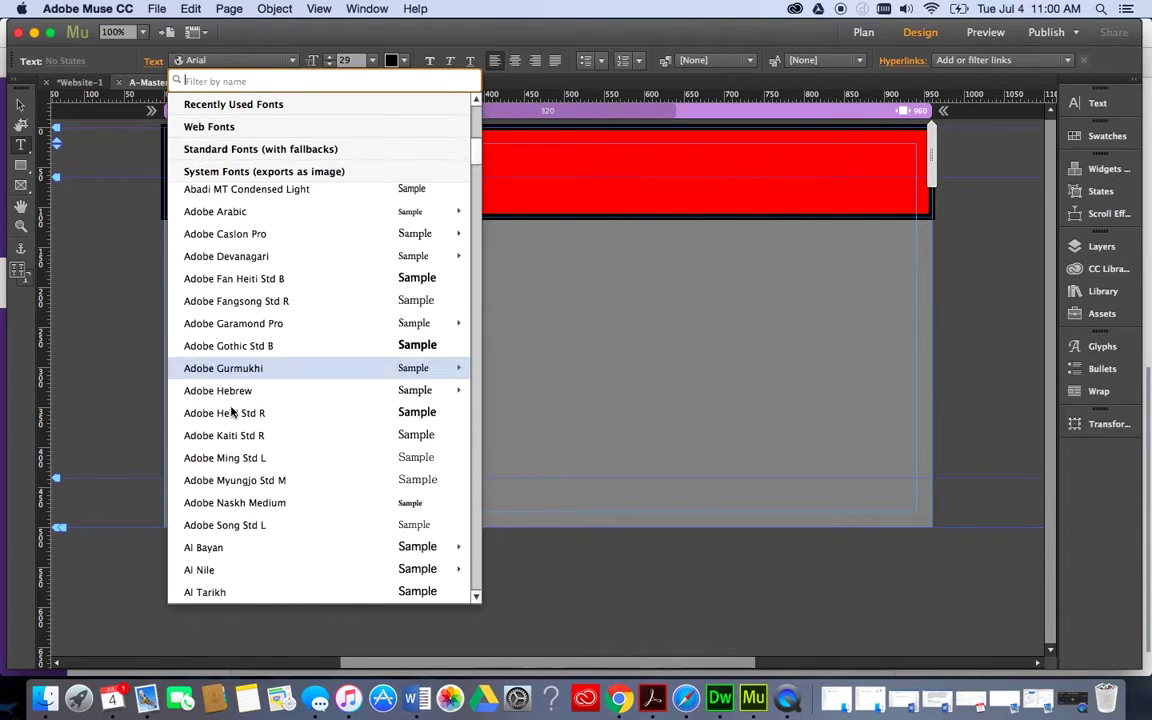
pyautogui.scroll(-12, 231, 412)
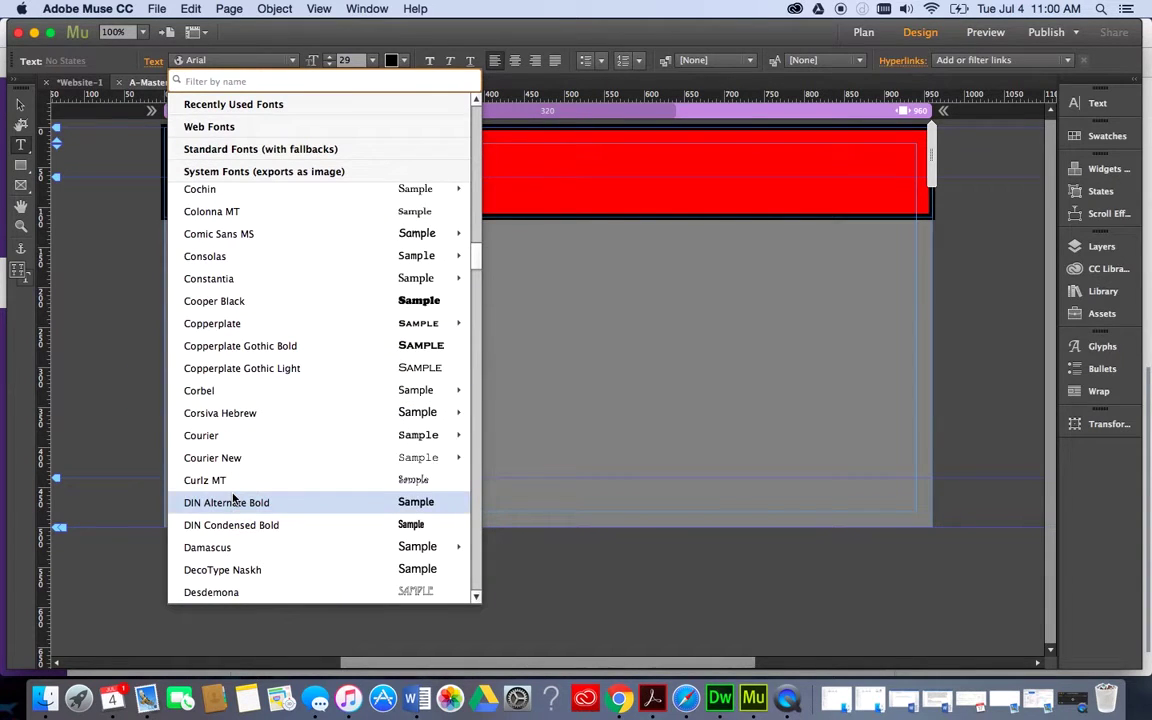
pyautogui.click(233, 346)
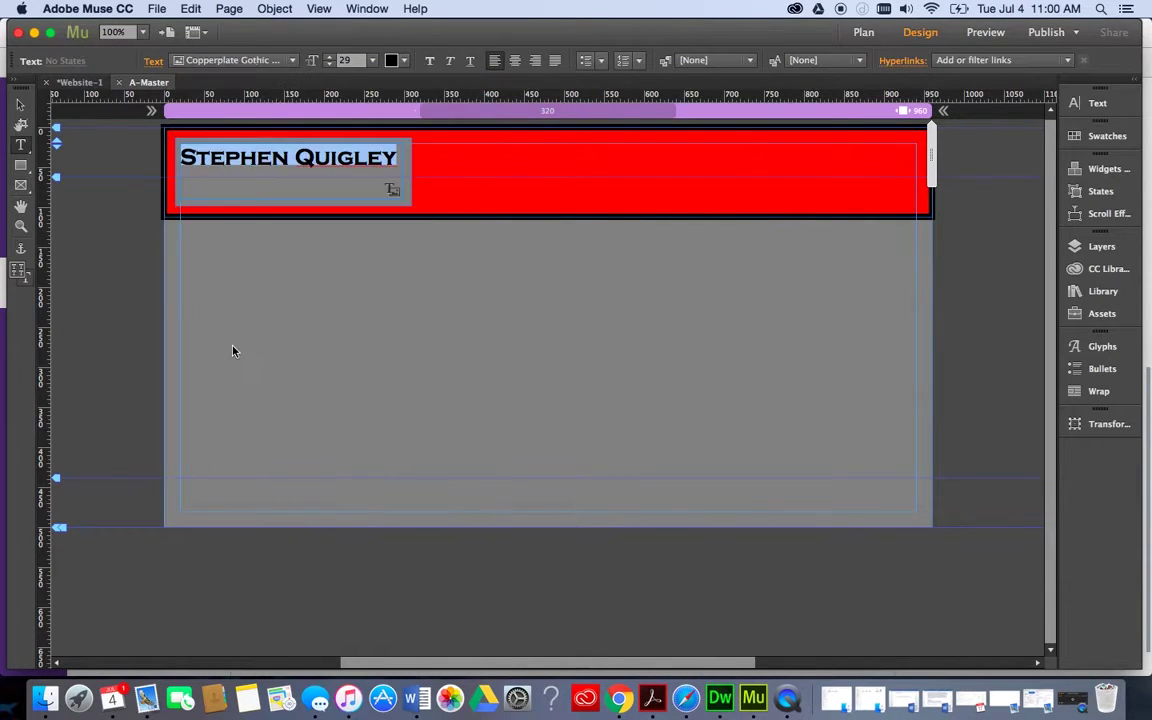
pyautogui.click(300, 155)
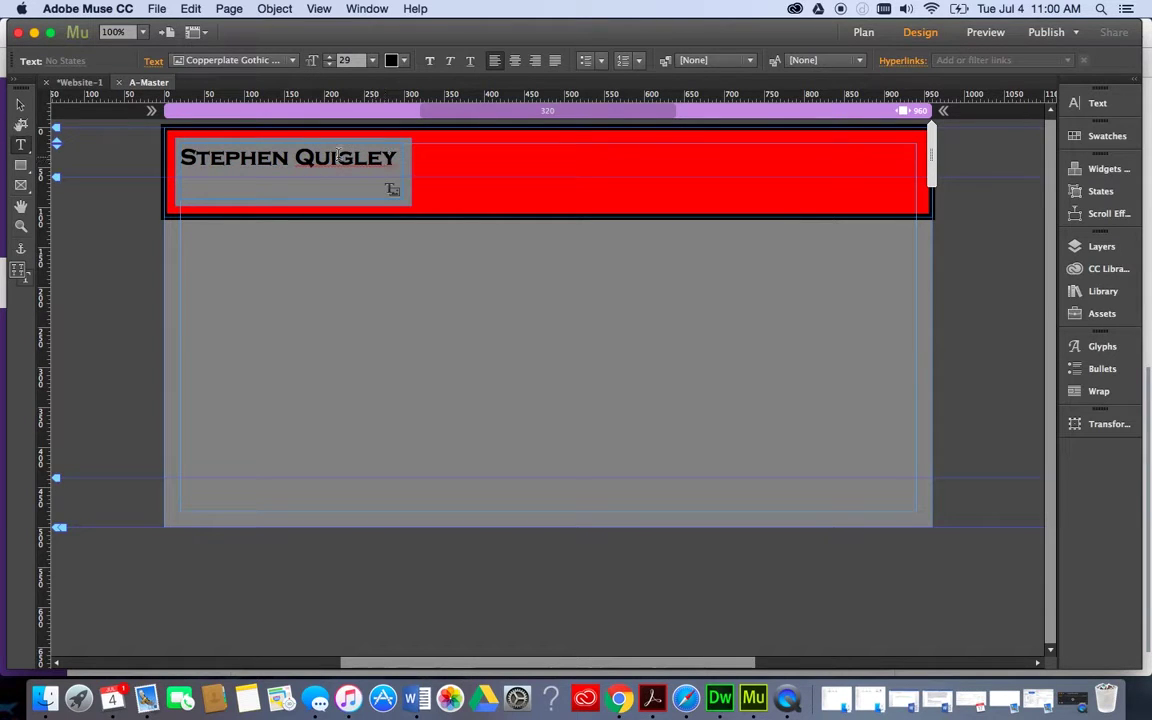
# Move the name's text frame slightly lower inside the grey box.
pyautogui.click(20, 103)
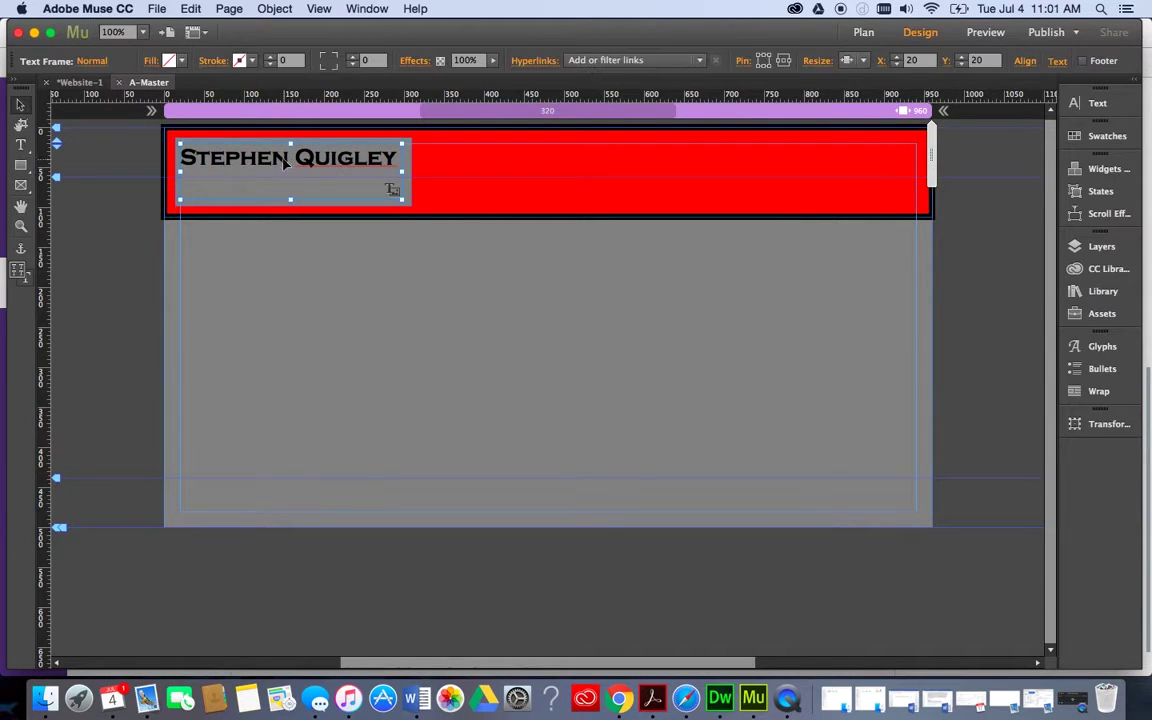
pyautogui.moveTo(282, 162); pyautogui.dragTo(291, 195)
pyautogui.click(409, 279)
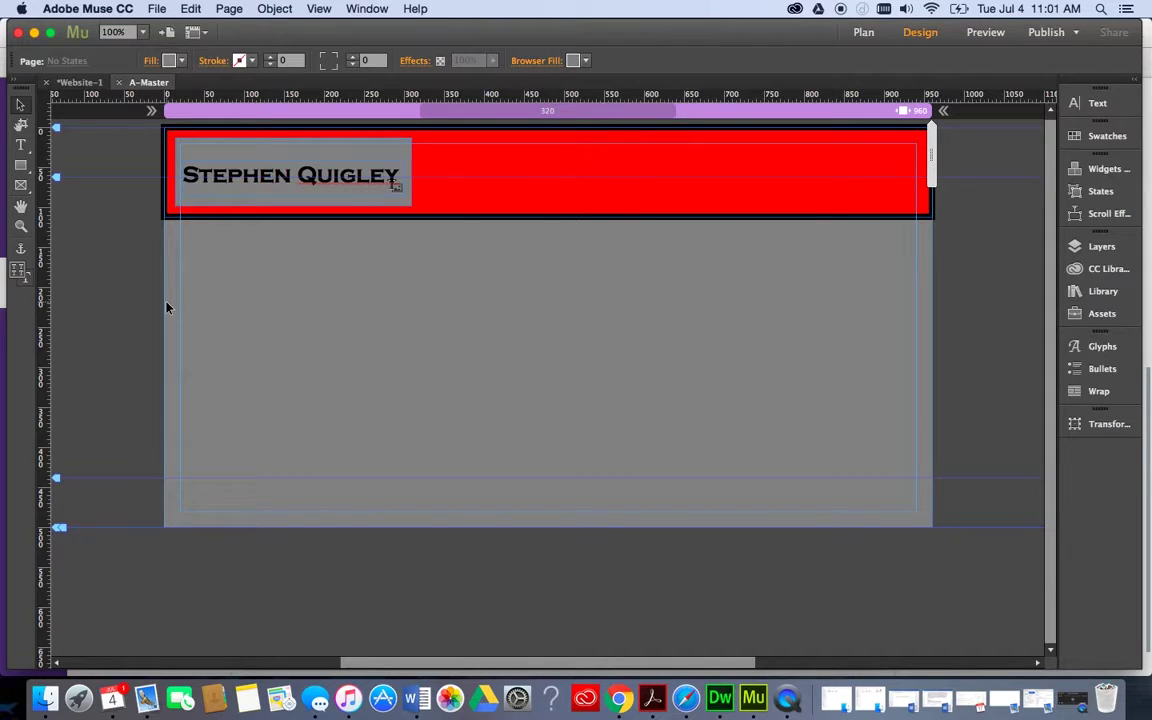
# Outline the grey name box with a black stroke of weight 5.
pyautogui.click(277, 146)
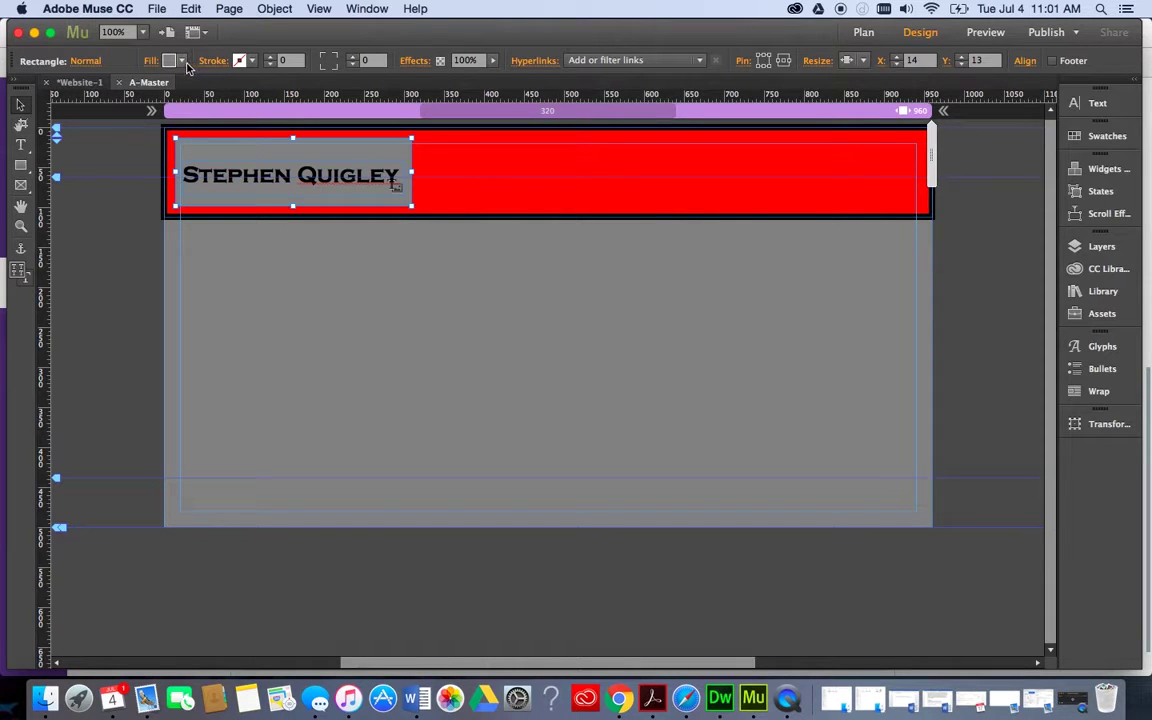
pyautogui.click(248, 60)
pyautogui.click(466, 84)
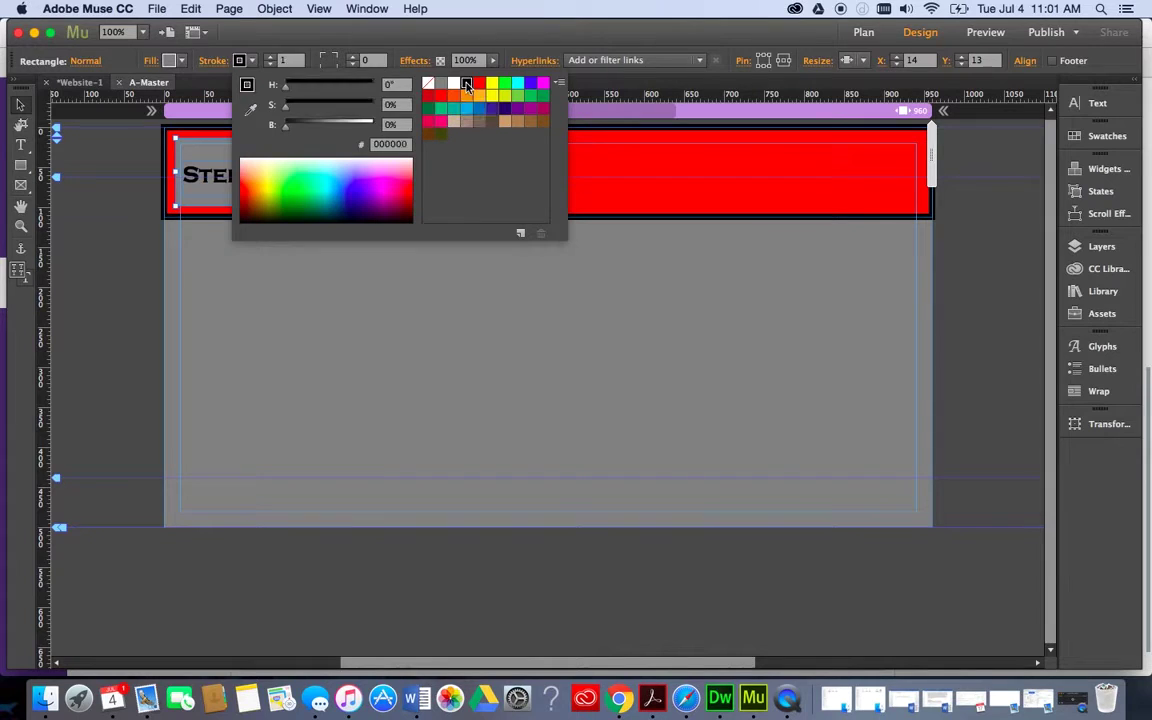
pyautogui.click(271, 57)
pyautogui.click(271, 57)
pyautogui.click(271, 57)
pyautogui.click(271, 57)
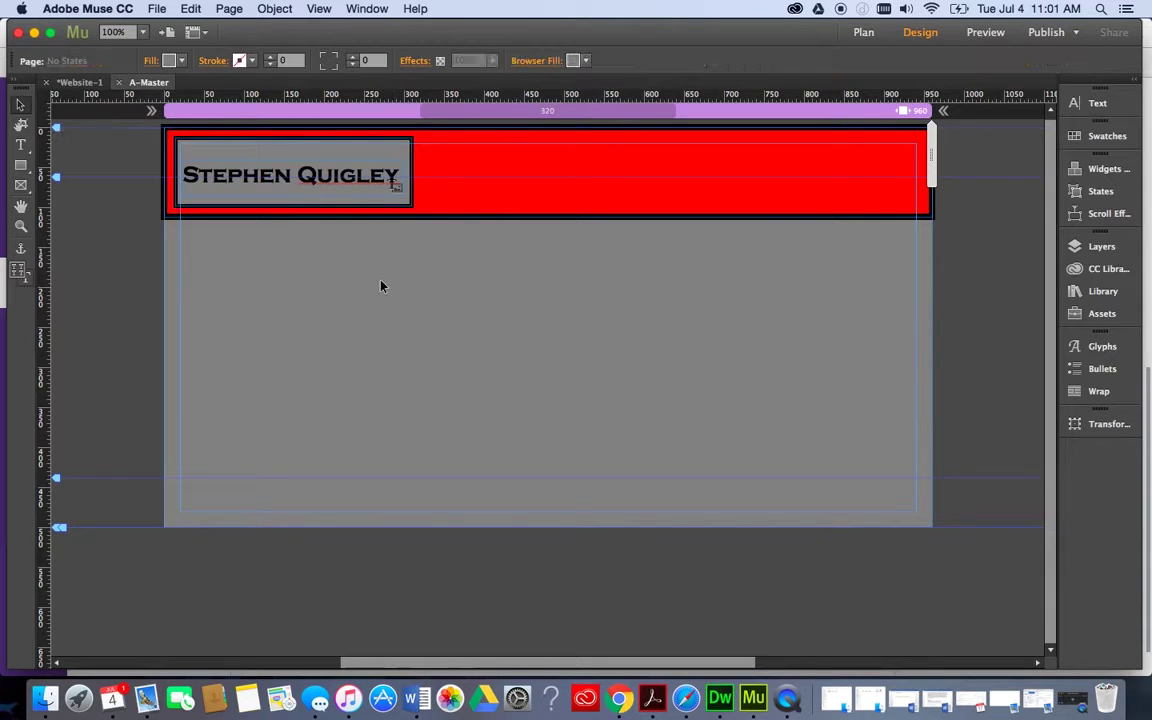
pyautogui.rightClick(373, 158)
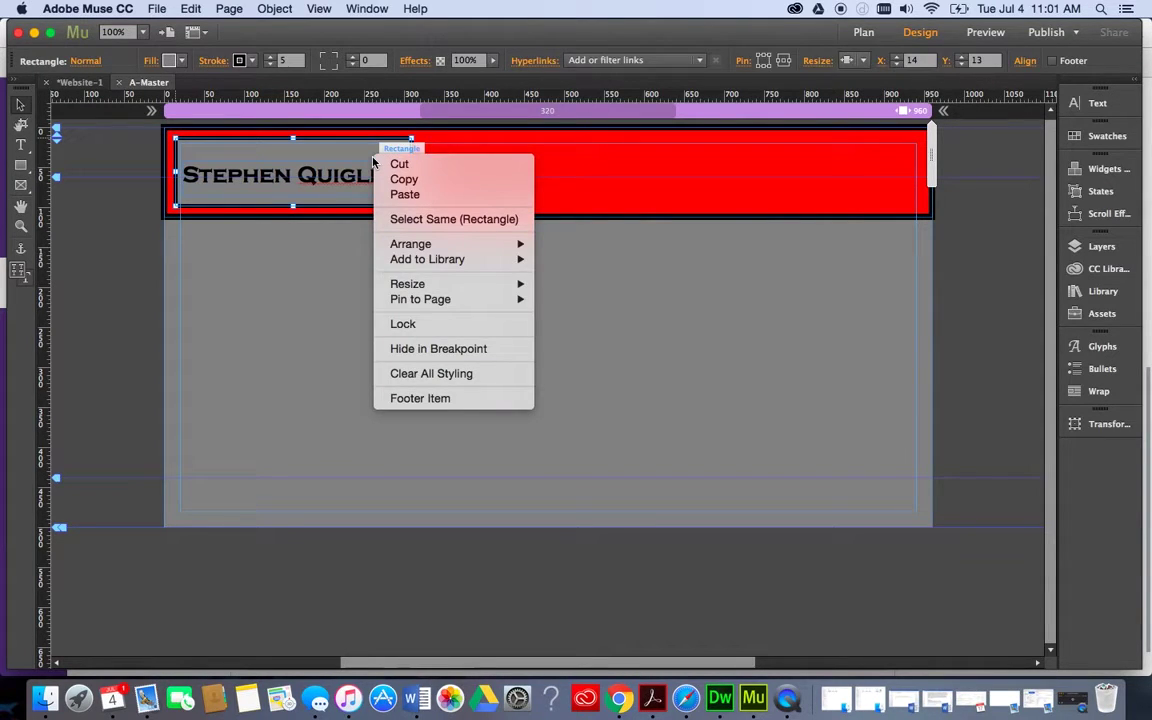
pyautogui.click(284, 150)
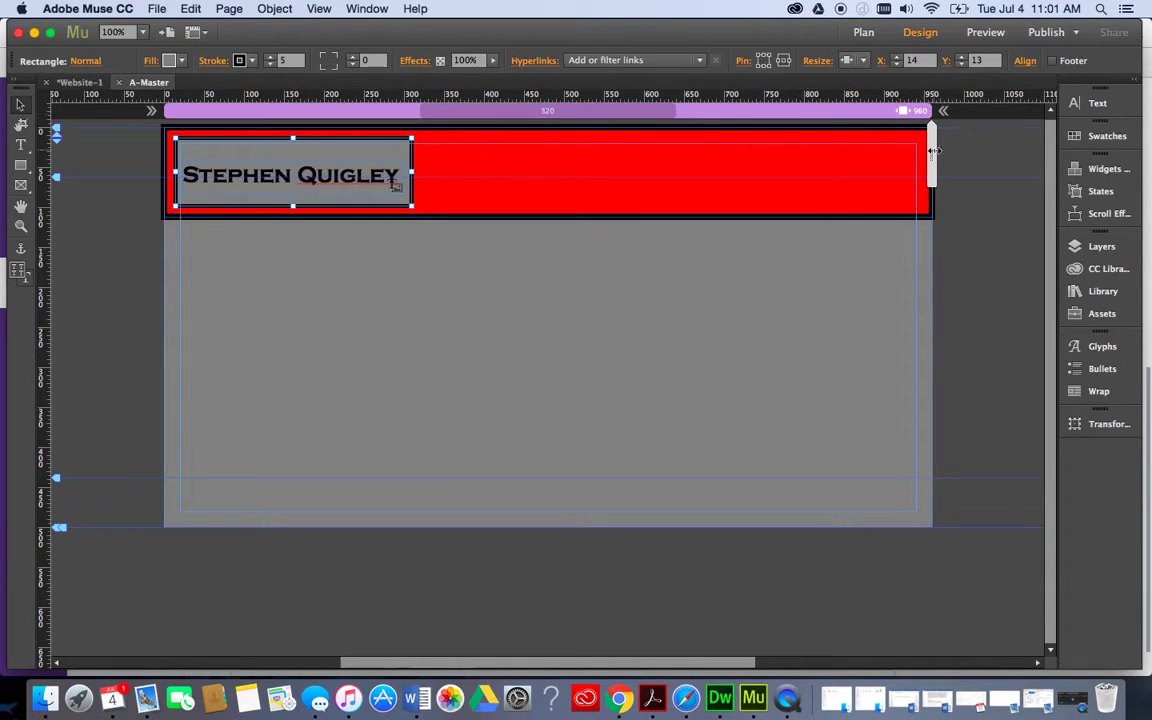
pyautogui.moveTo(933, 150)
pyautogui.mouseDown()
pyautogui.moveTo(825, 158)
pyautogui.moveTo(581, 129)
pyautogui.moveTo(932, 140)
pyautogui.mouseUp()
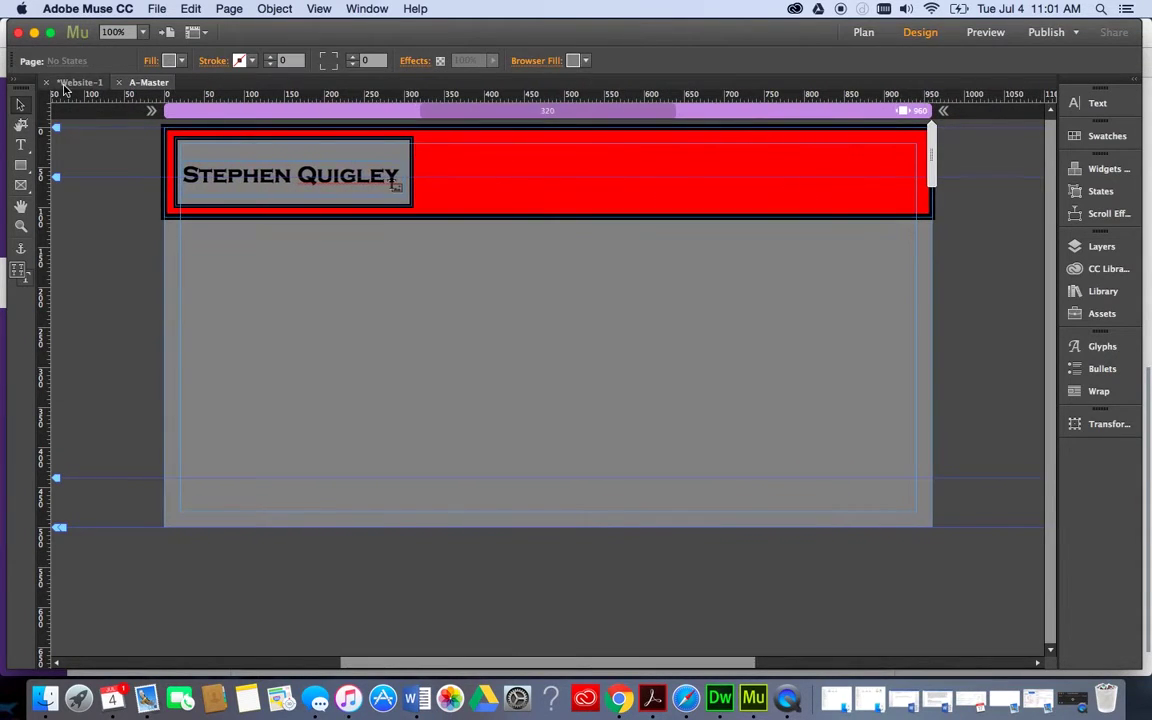
pyautogui.click(284, 150)
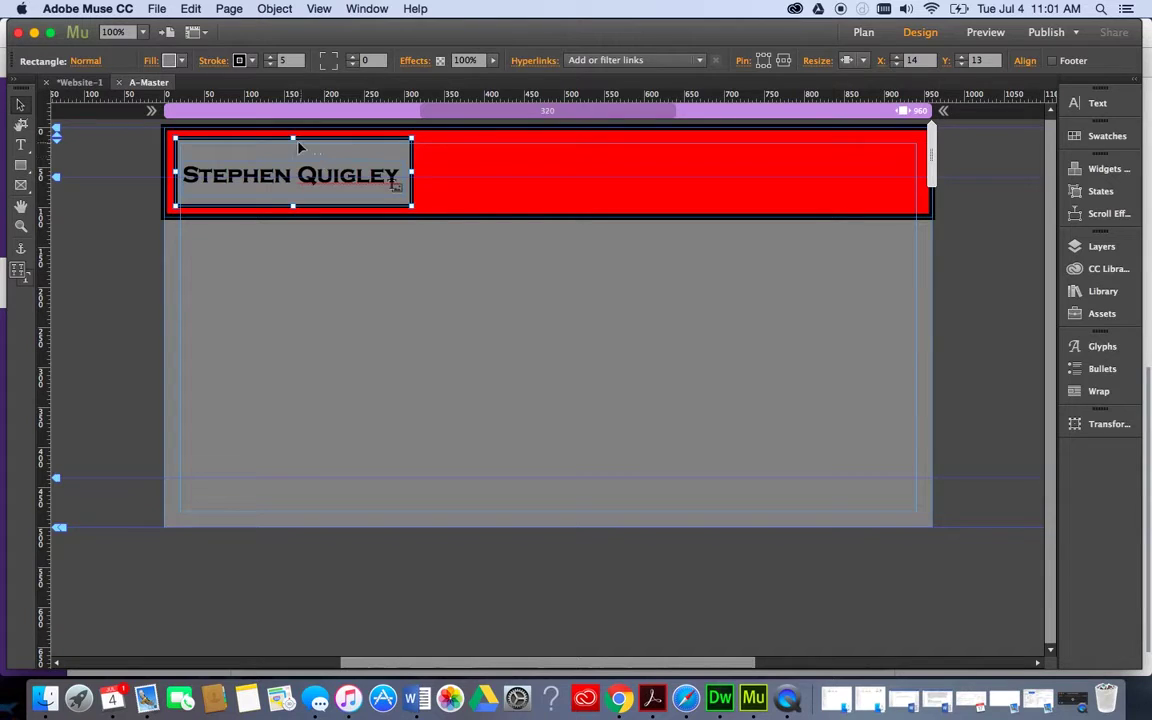
pyautogui.click(742, 160)
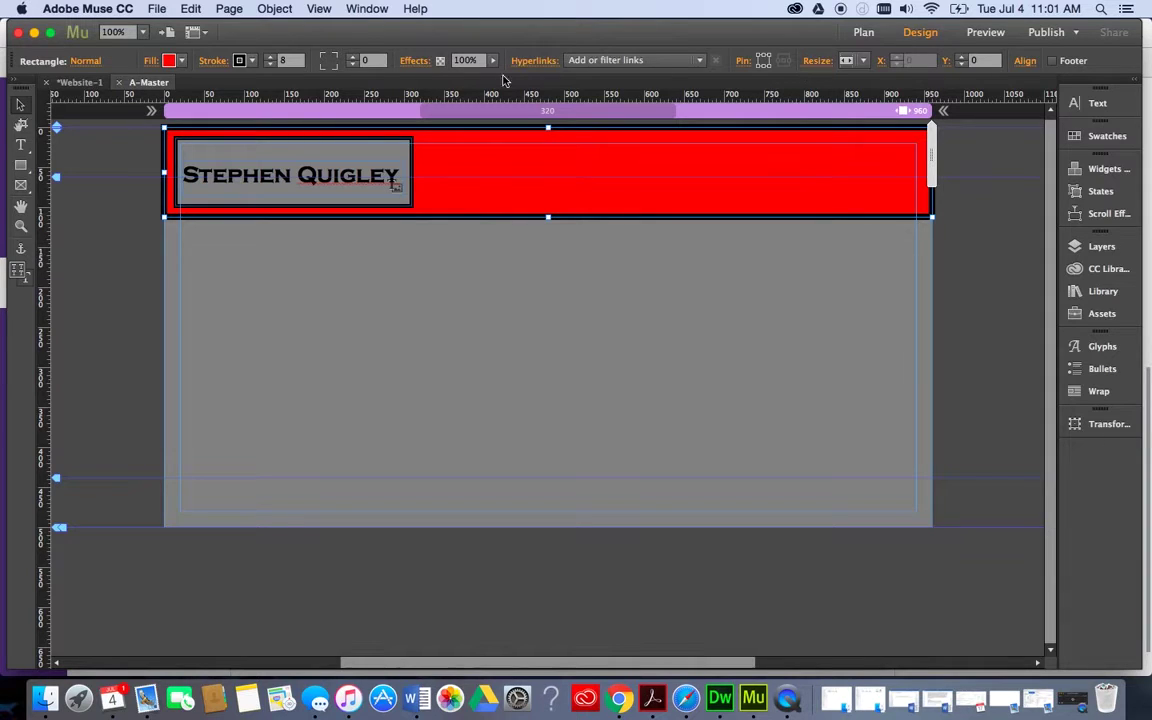
pyautogui.click(338, 152)
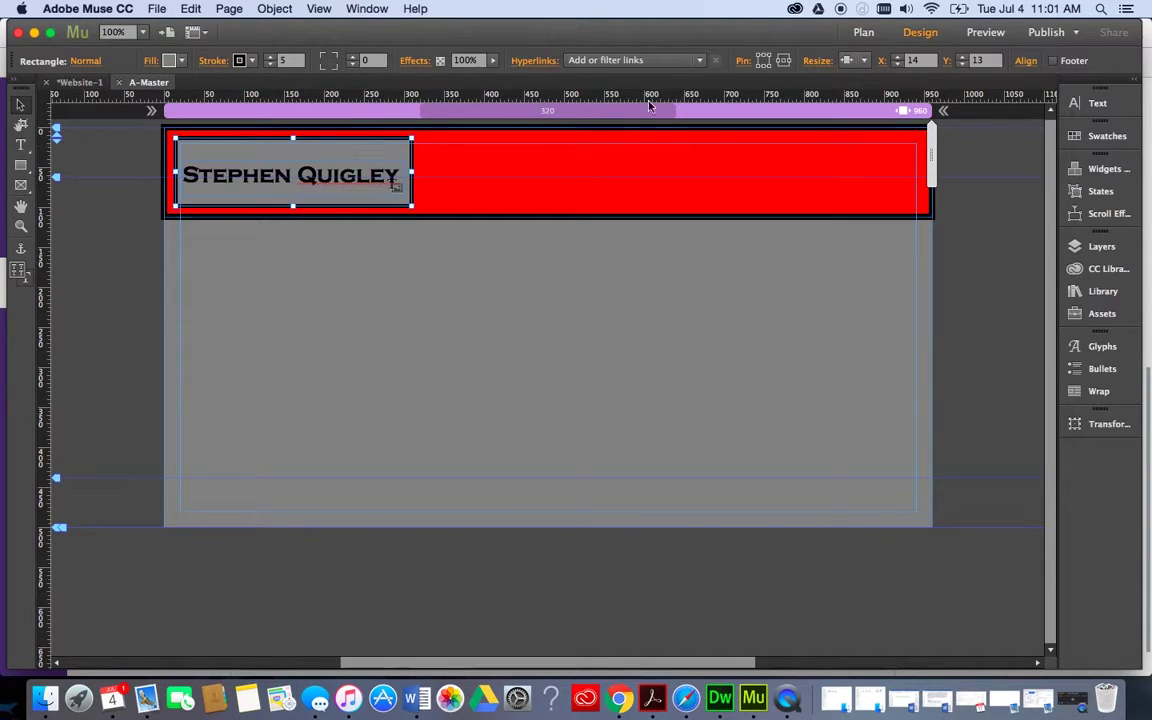
# Set the name box's Resize option to None and preview the header down to 440 px.
pyautogui.click(855, 61)
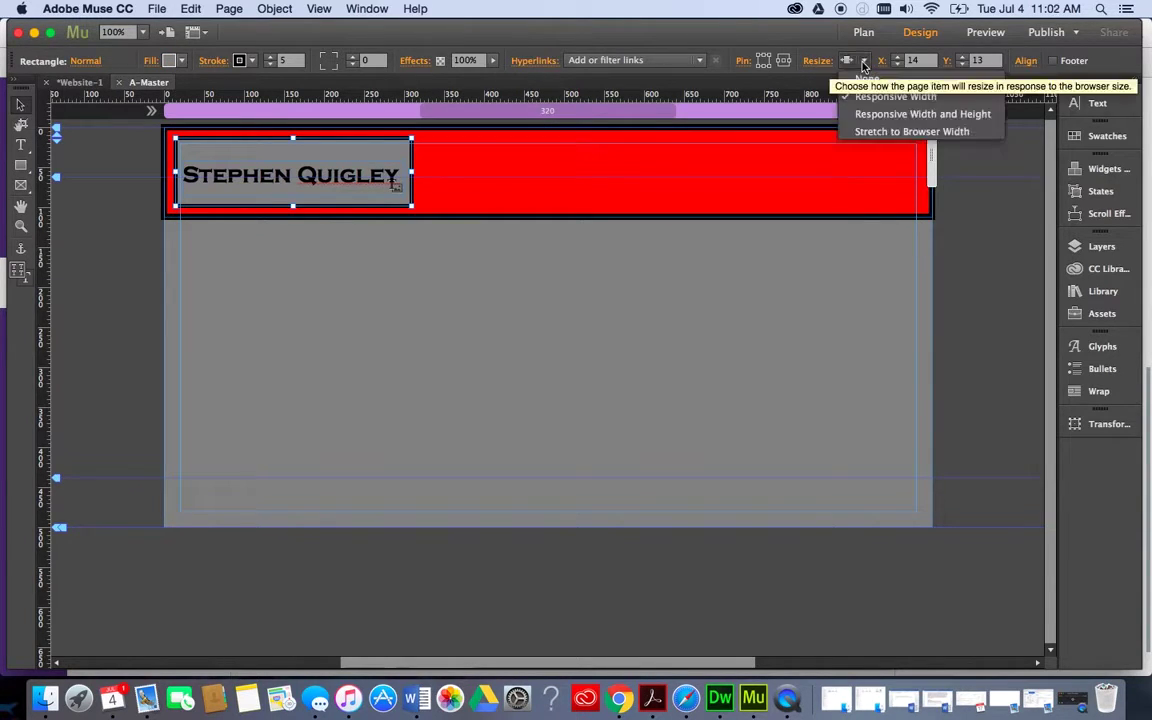
pyautogui.click(866, 80)
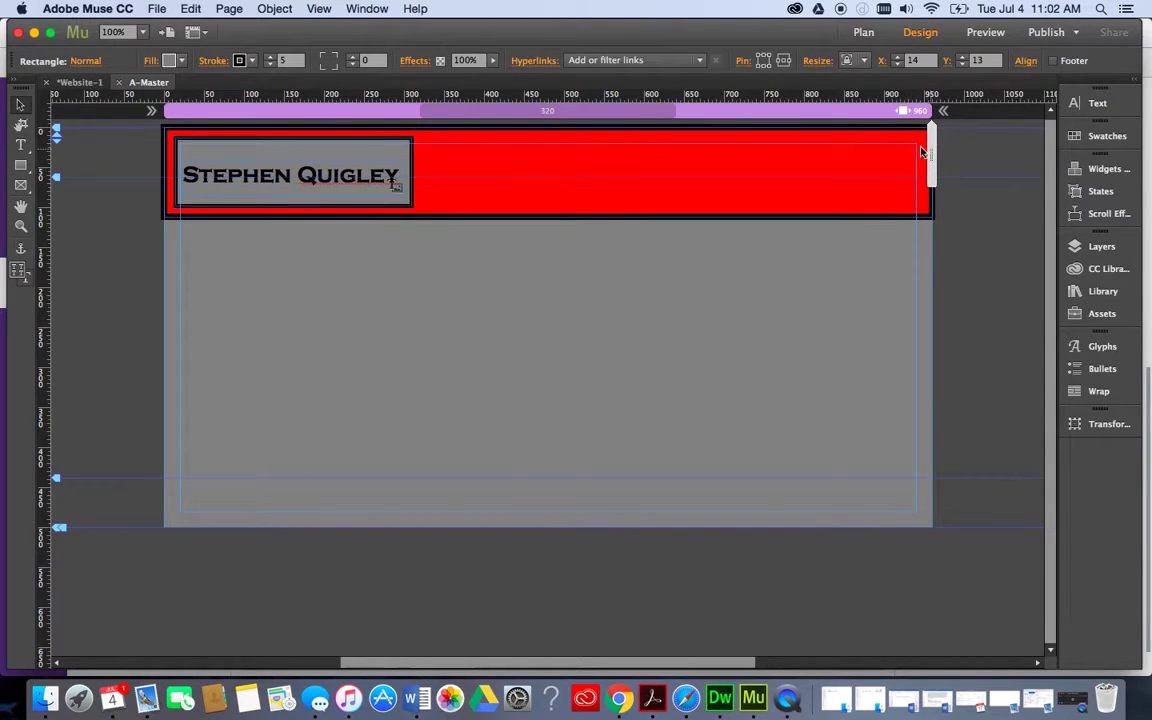
pyautogui.moveTo(931, 152); pyautogui.dragTo(873, 153)
pyautogui.moveTo(831, 150)
pyautogui.mouseDown()
pyautogui.moveTo(774, 125)
pyautogui.moveTo(675, 133)
pyautogui.moveTo(933, 117)
pyautogui.mouseUp()
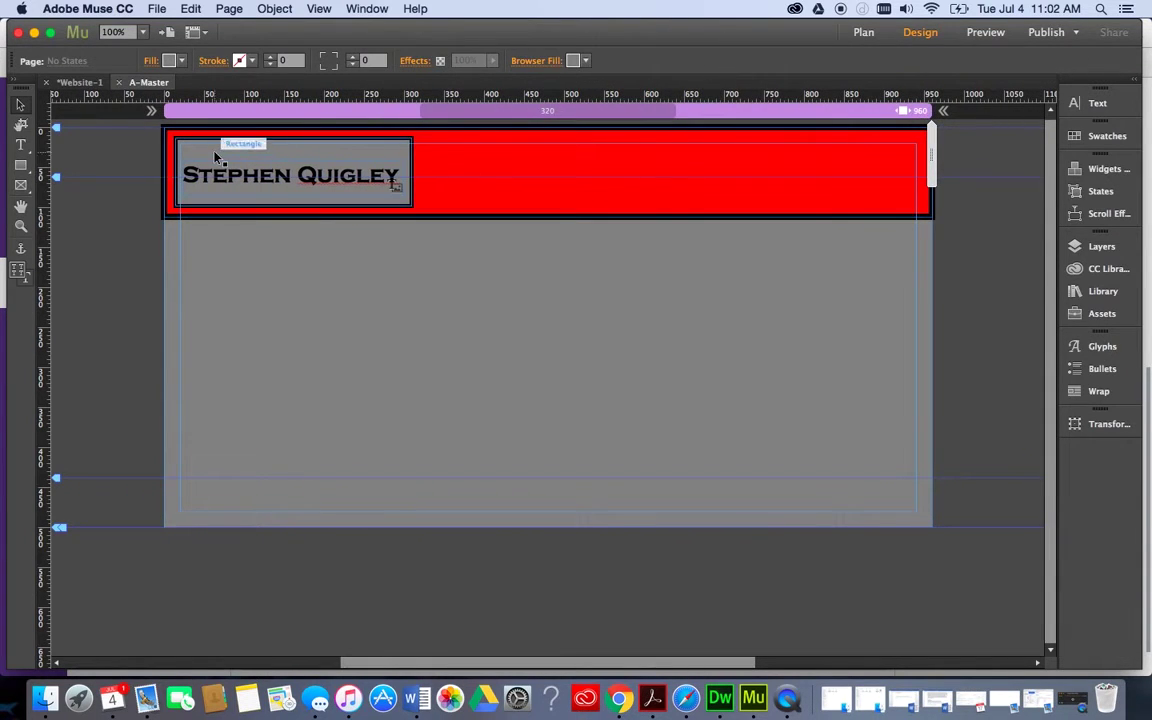
pyautogui.moveTo(931, 157)
pyautogui.mouseDown()
pyautogui.moveTo(716, 157)
pyautogui.moveTo(391, 185)
pyautogui.moveTo(420, 172)
pyautogui.moveTo(962, 154)
pyautogui.moveTo(931, 147)
pyautogui.mouseUp()
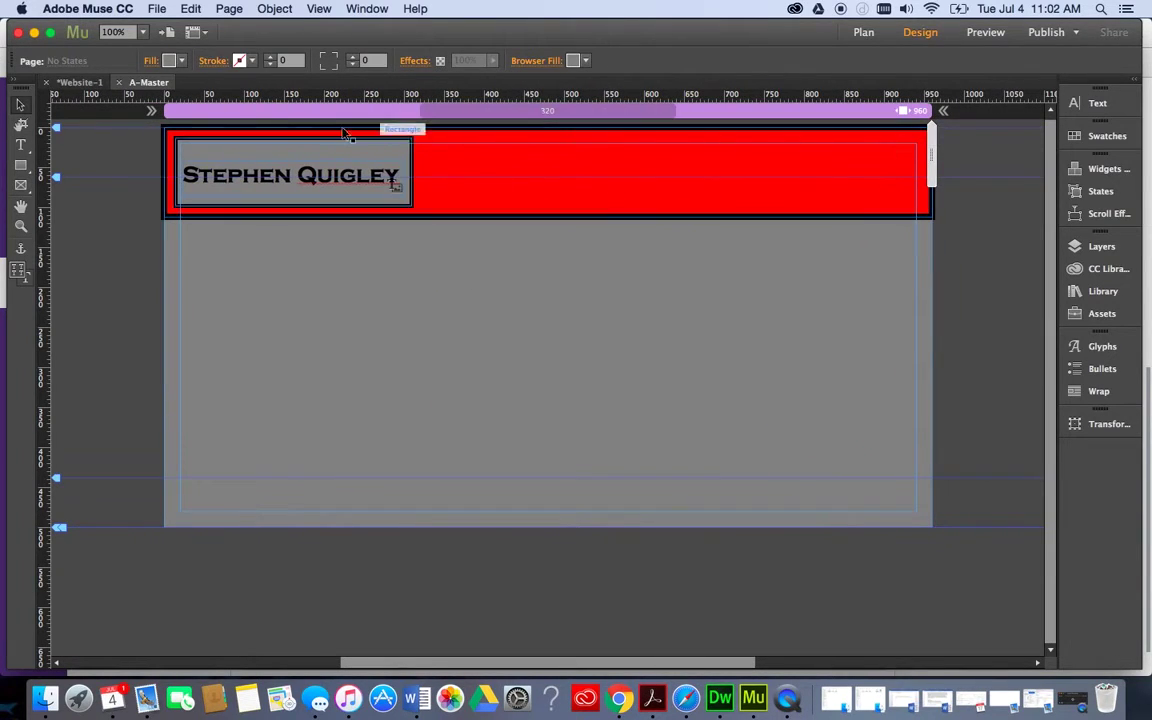
# Reselect the name box and test the header at narrow widths, ending back at 910 px.
pyautogui.click(305, 140)
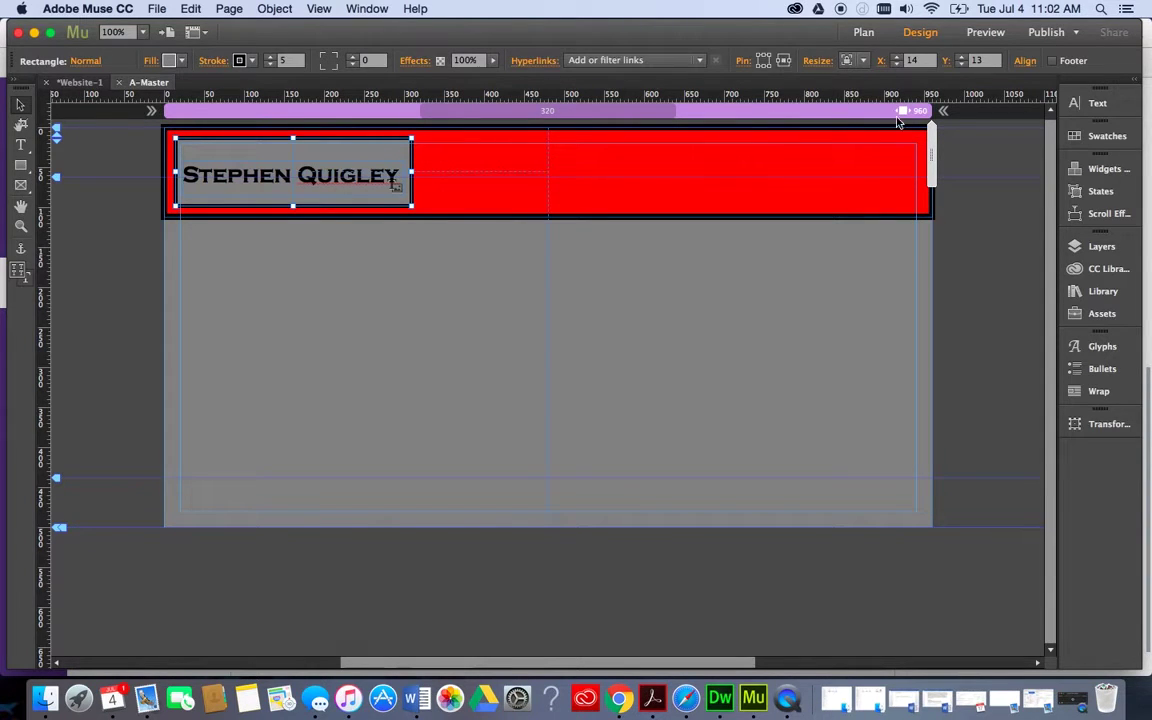
pyautogui.moveTo(932, 145)
pyautogui.mouseDown()
pyautogui.moveTo(593, 145)
pyautogui.moveTo(940, 137)
pyautogui.mouseUp()
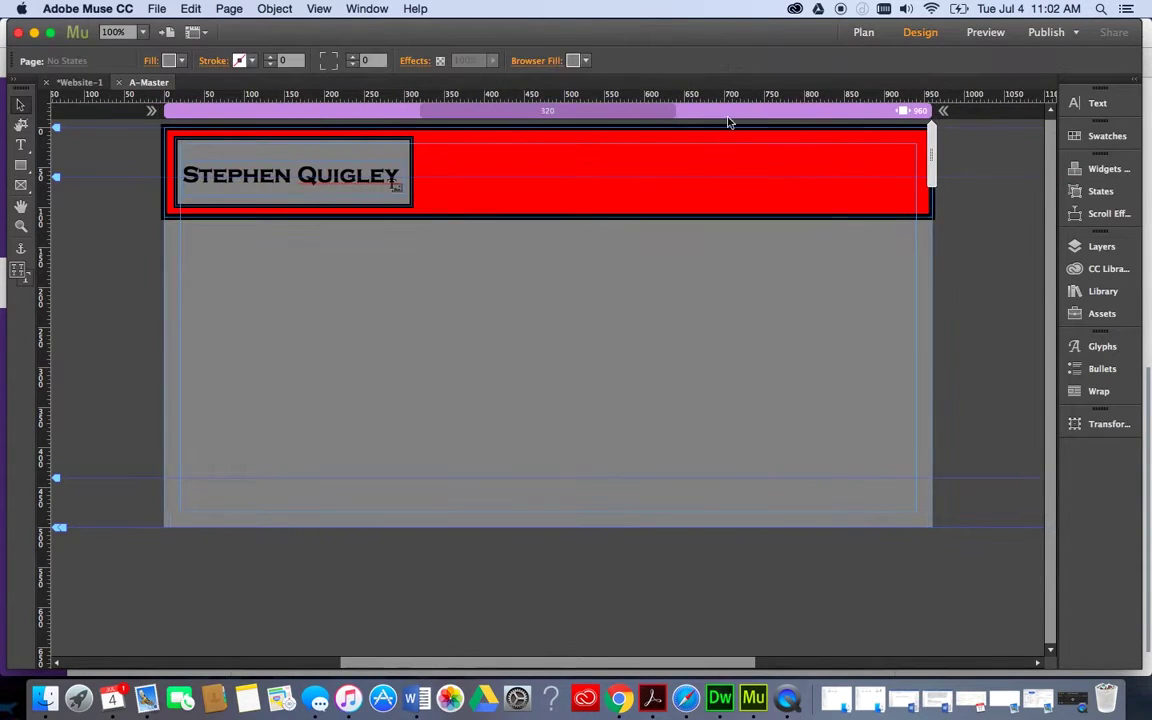
pyautogui.click(380, 158)
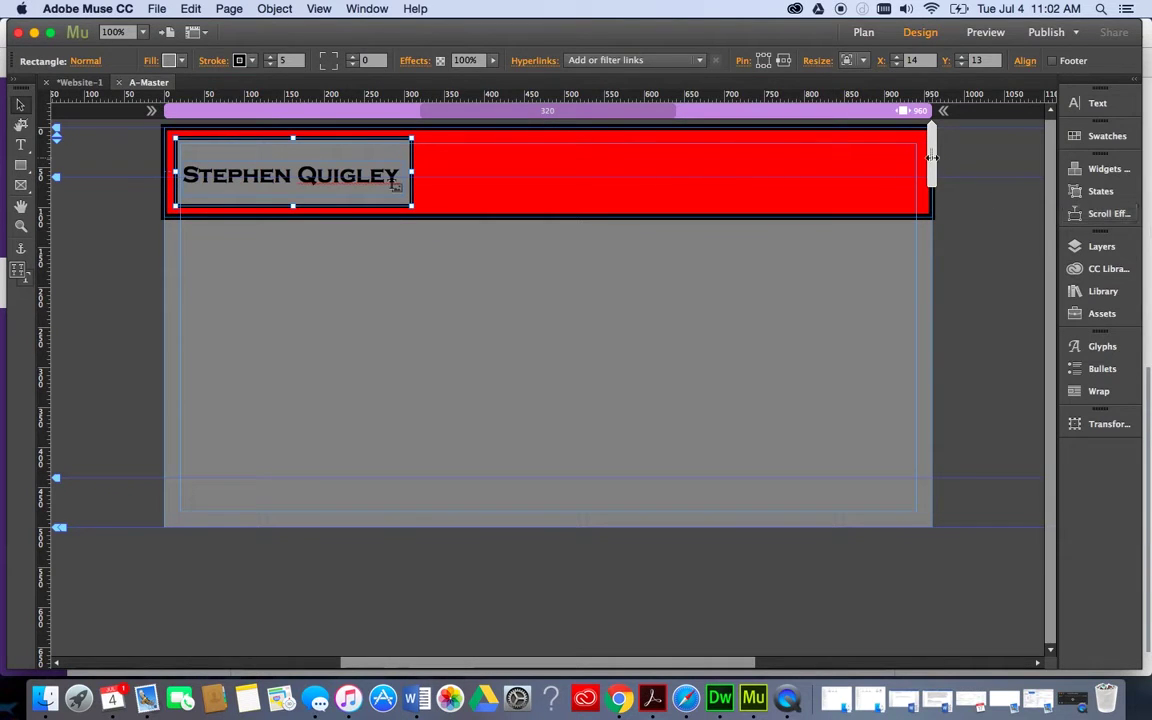
pyautogui.moveTo(932, 155)
pyautogui.mouseDown()
pyautogui.moveTo(717, 124)
pyautogui.moveTo(676, 124)
pyautogui.moveTo(677, 135)
pyautogui.mouseUp()
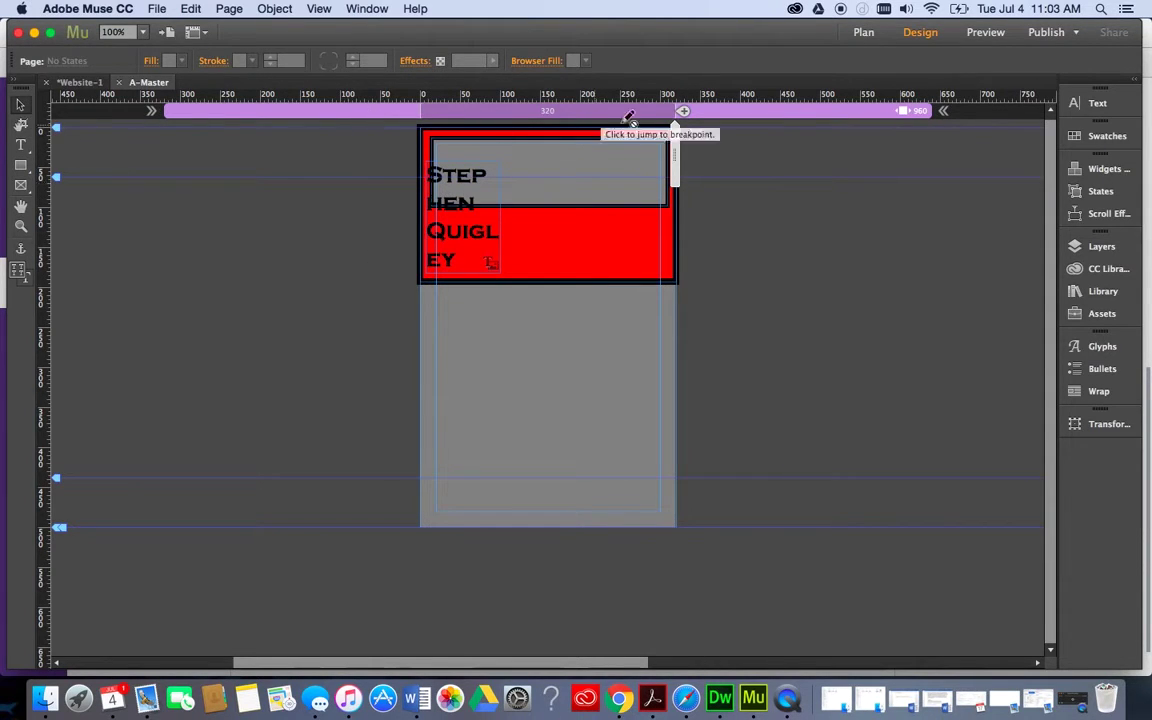
pyautogui.moveTo(676, 147); pyautogui.dragTo(946, 143)
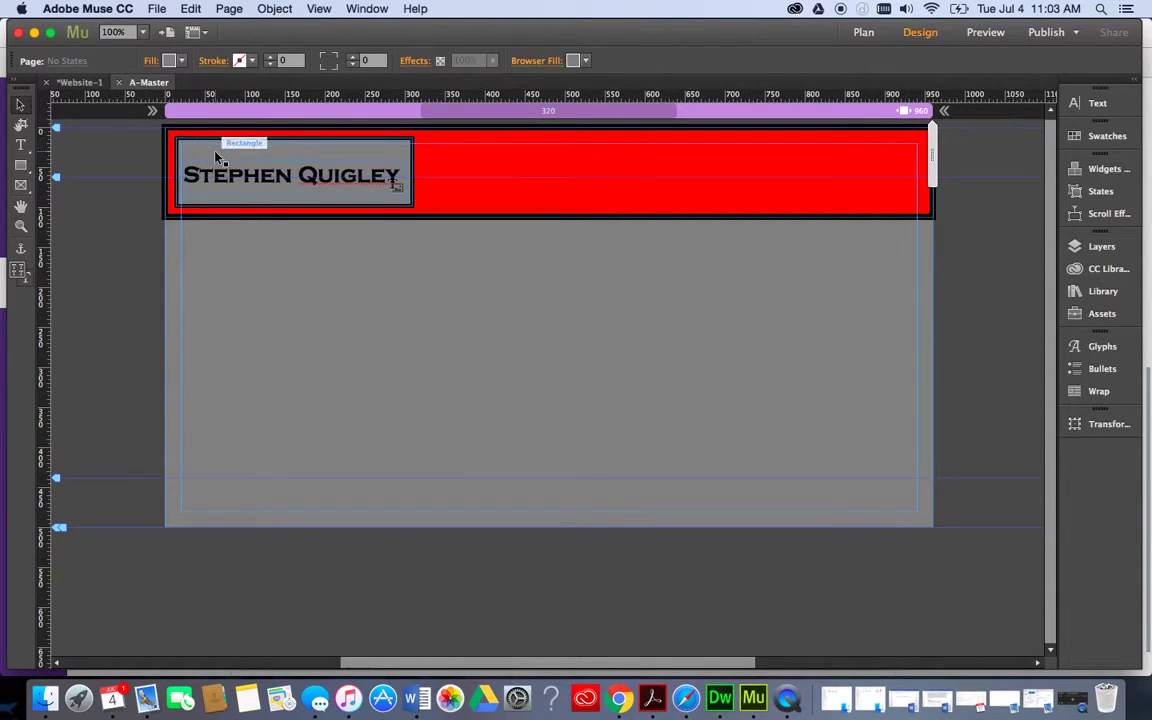
# Set the name text frame's Resize option to None and preview it at 620 px.
pyautogui.click(219, 186)
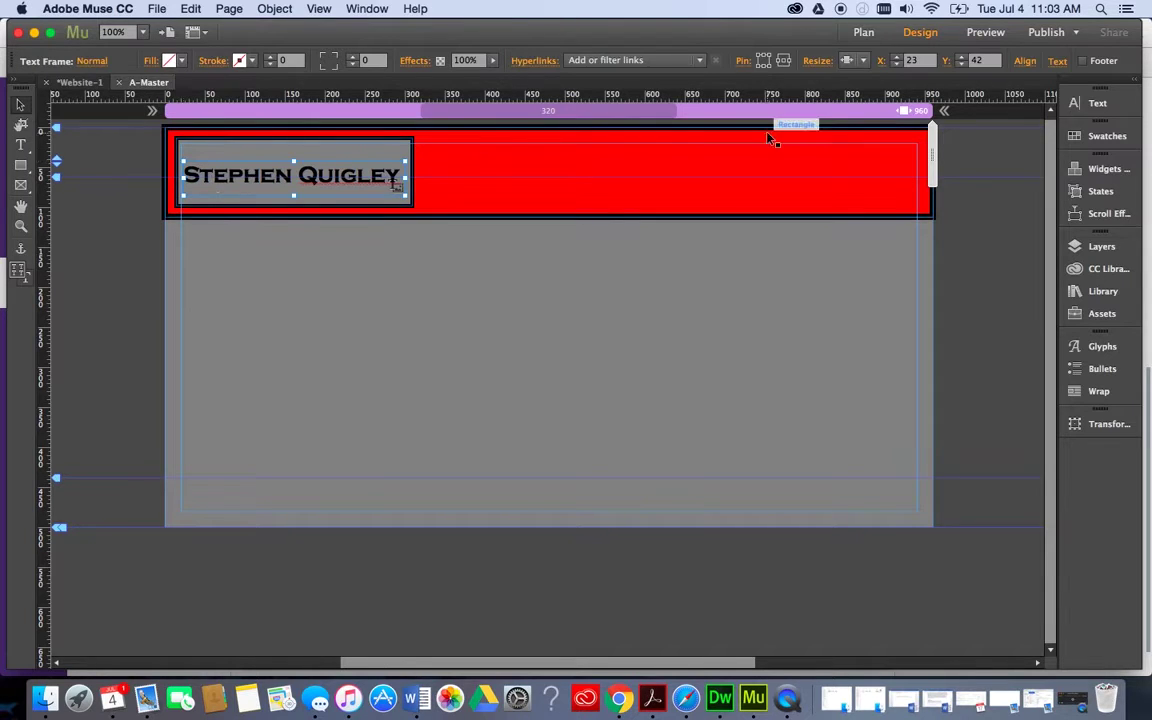
pyautogui.click(865, 61)
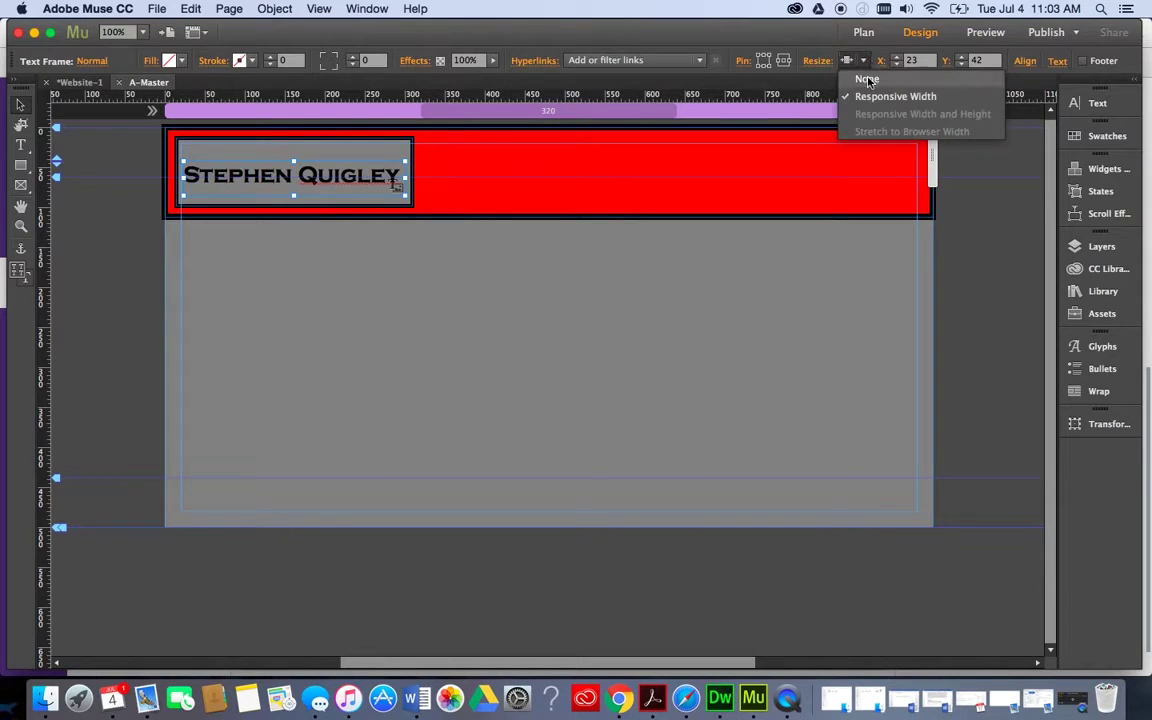
pyautogui.click(867, 80)
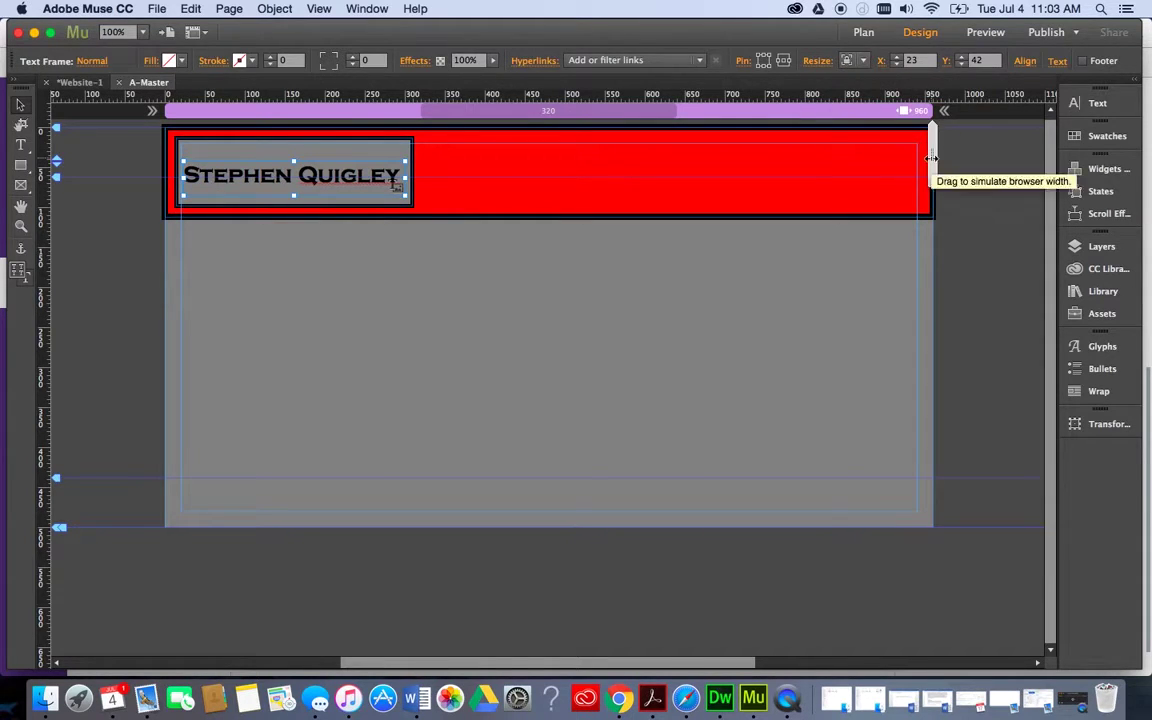
pyautogui.moveTo(932, 160); pyautogui.dragTo(676, 150)
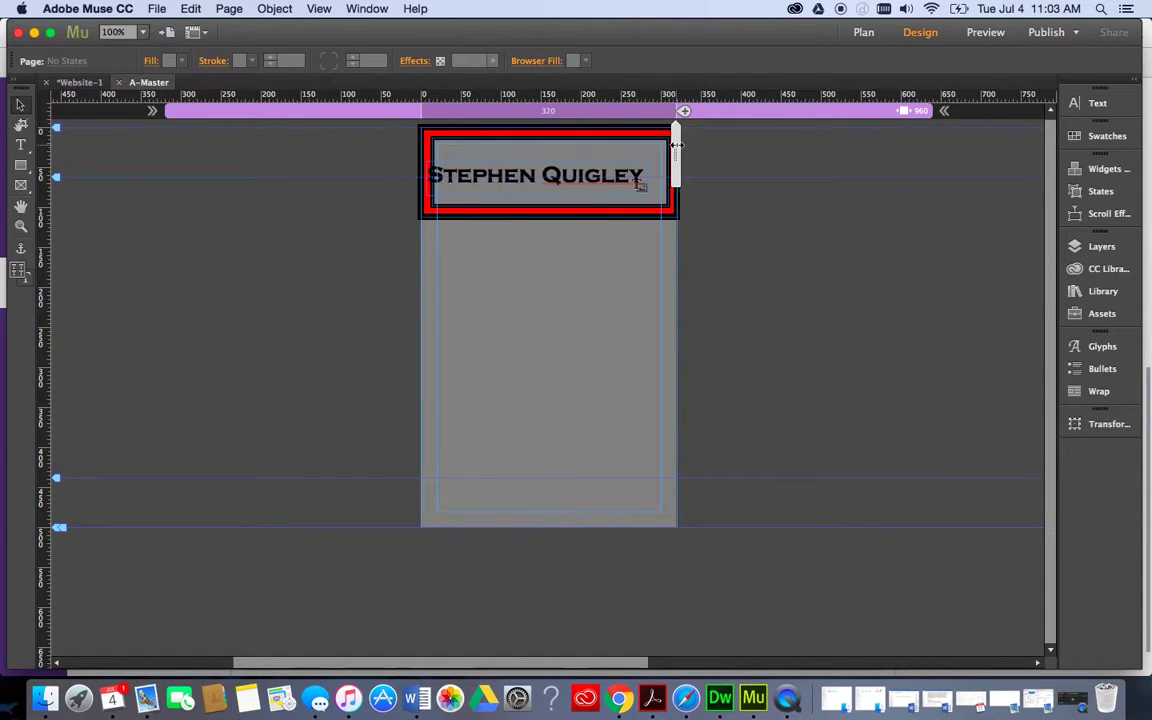
pyautogui.moveTo(676, 145); pyautogui.dragTo(932, 142)
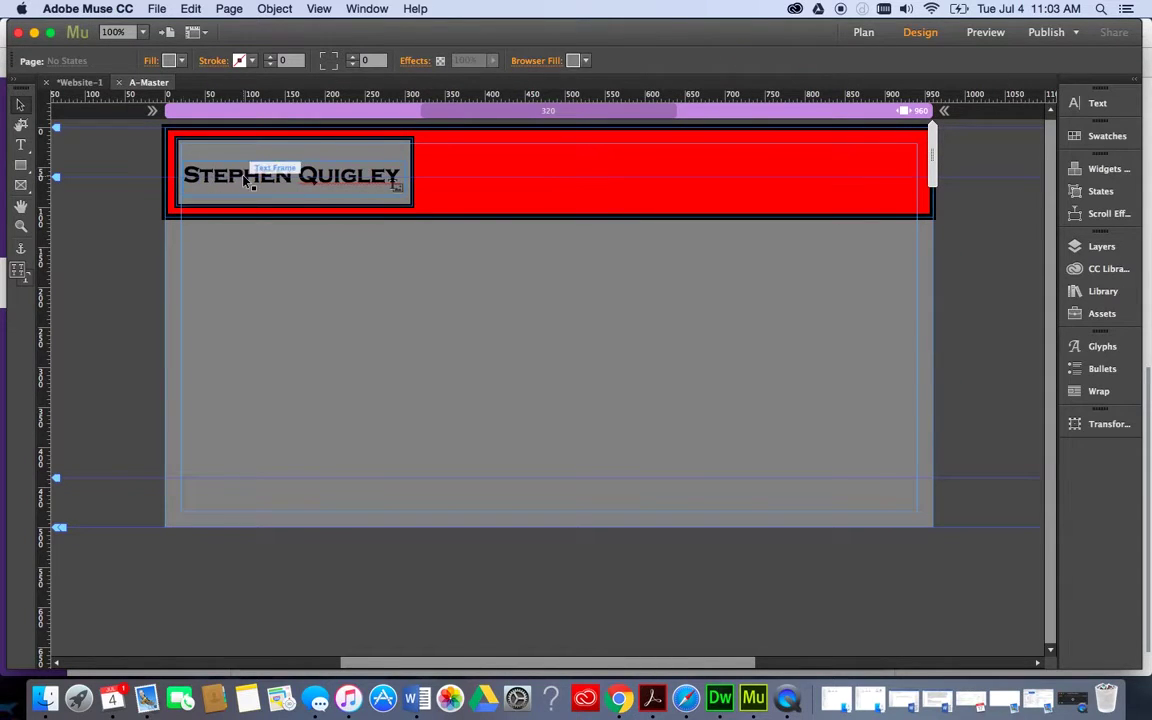
# Pin the name text frame, recheck narrow and full widths, then switch to Plan view.
pyautogui.click(218, 160)
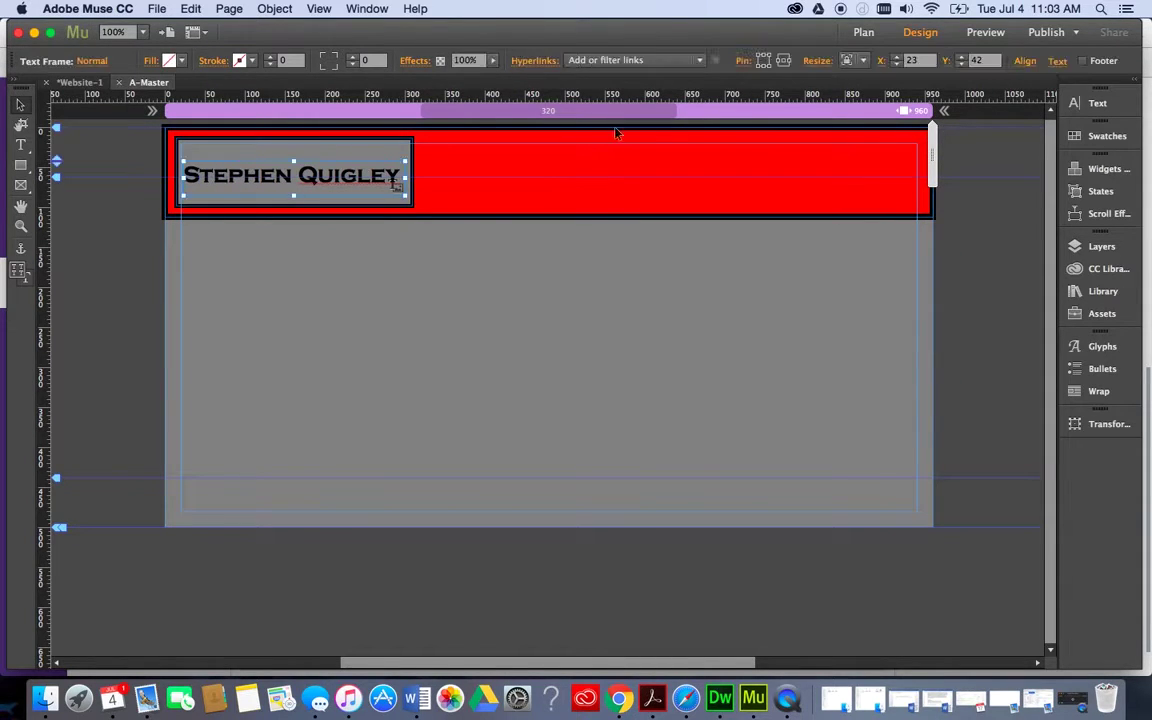
pyautogui.click(782, 63)
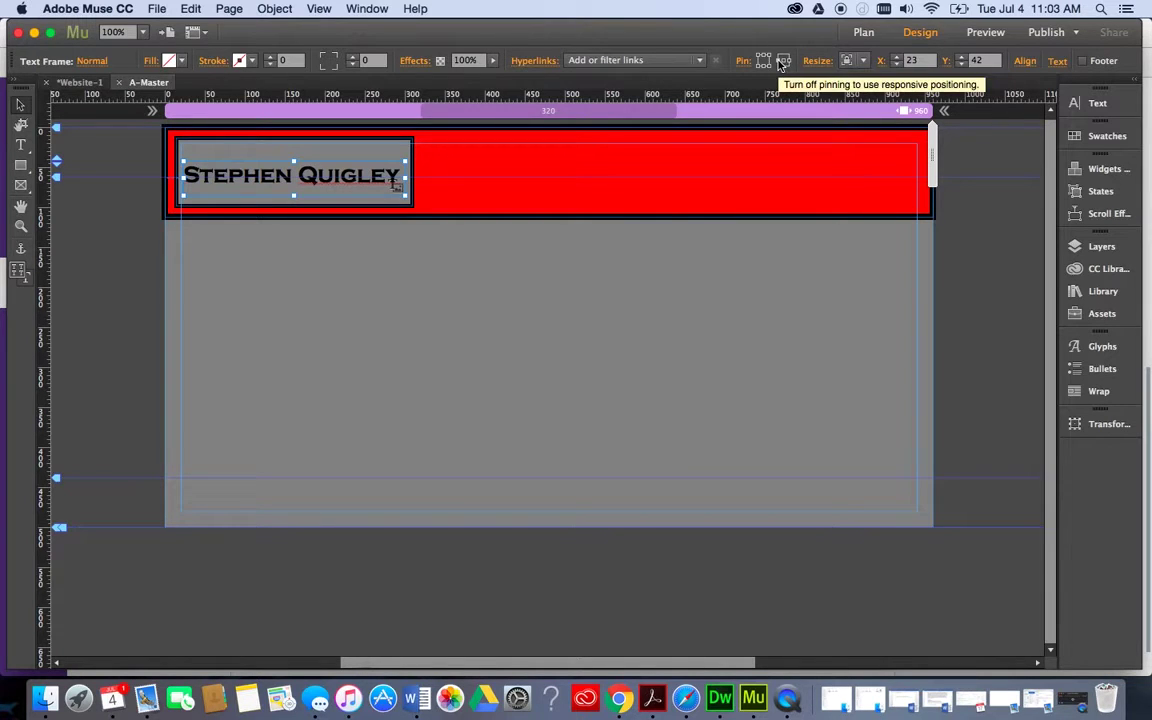
pyautogui.moveTo(918, 157); pyautogui.dragTo(677, 150)
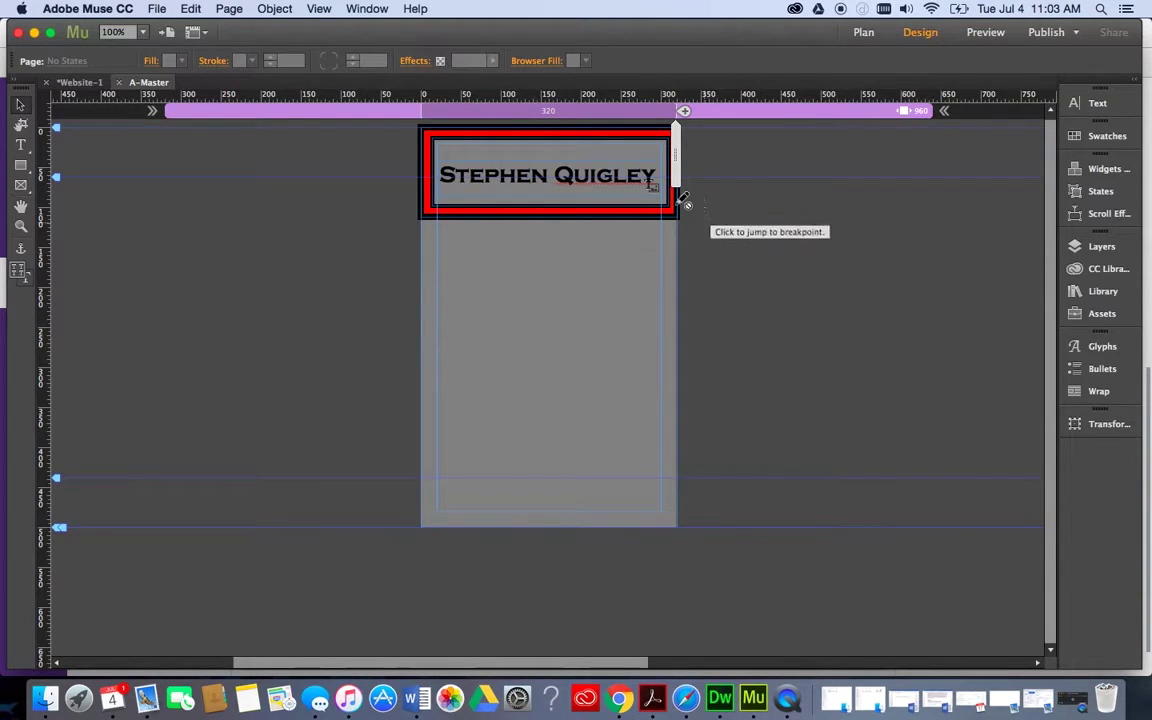
pyautogui.moveTo(676, 157)
pyautogui.mouseDown()
pyautogui.moveTo(820, 168)
pyautogui.moveTo(943, 150)
pyautogui.moveTo(932, 146)
pyautogui.mouseUp()
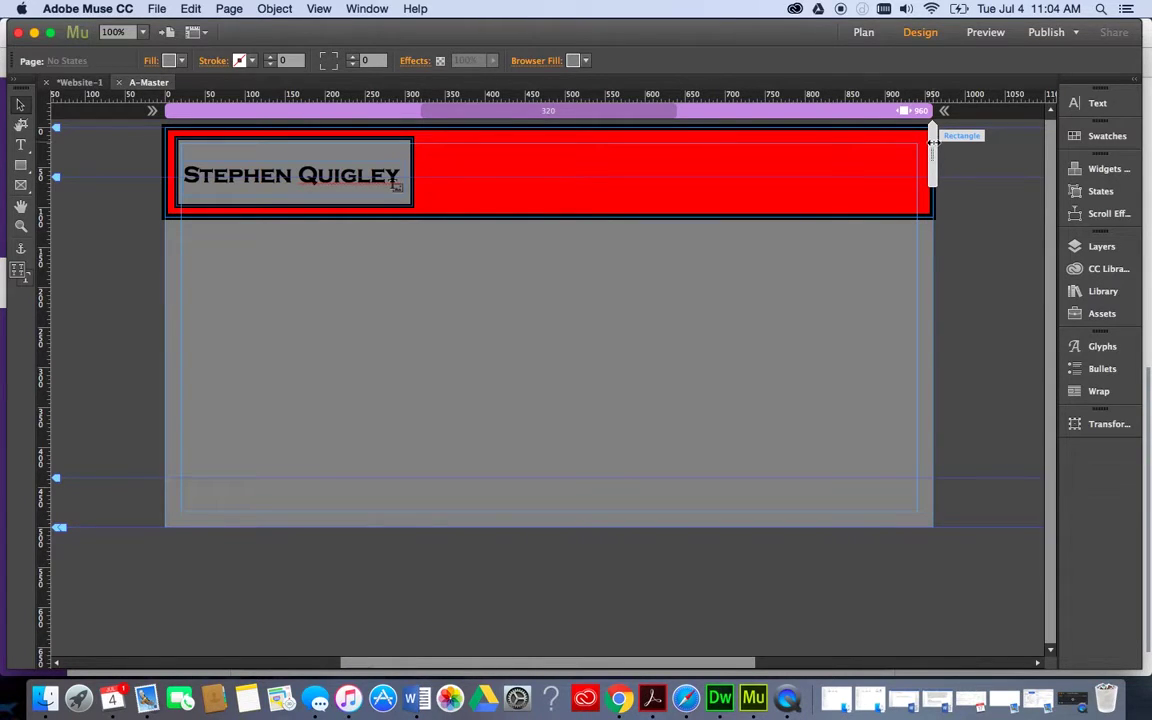
pyautogui.moveTo(932, 142); pyautogui.dragTo(888, 160)
pyautogui.press('super+m')
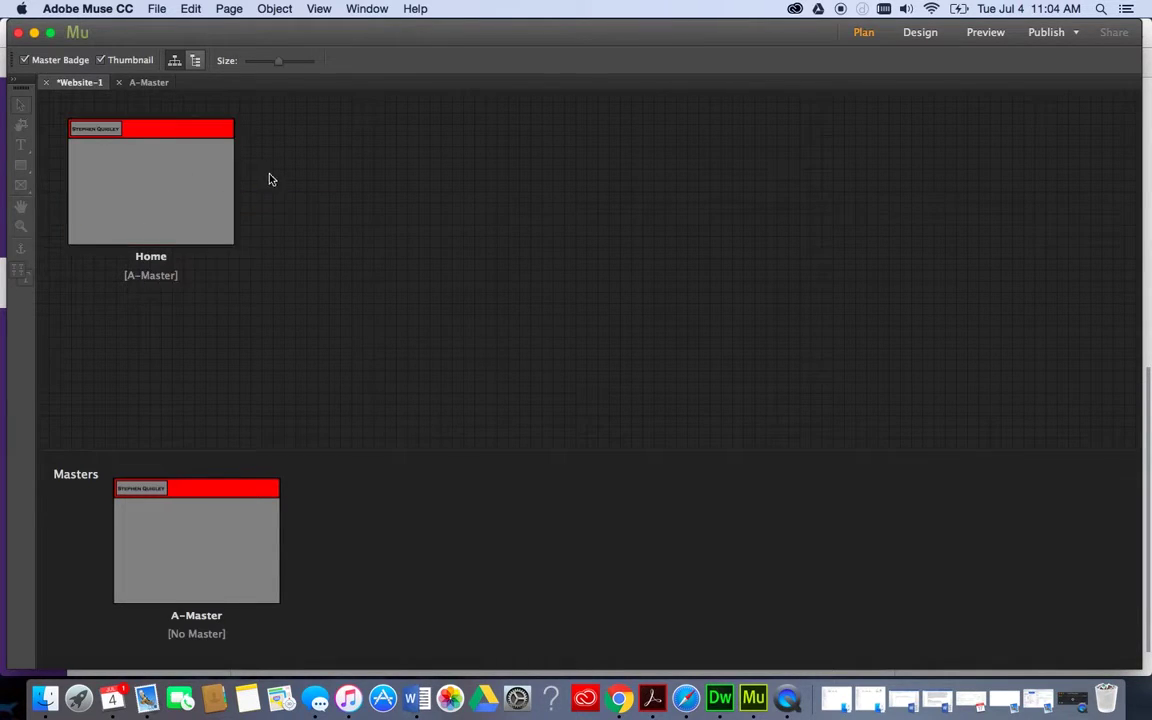
# Add pages Untitled 2 through Untitled 5 after Home in the site plan.
pyautogui.click(243, 185)
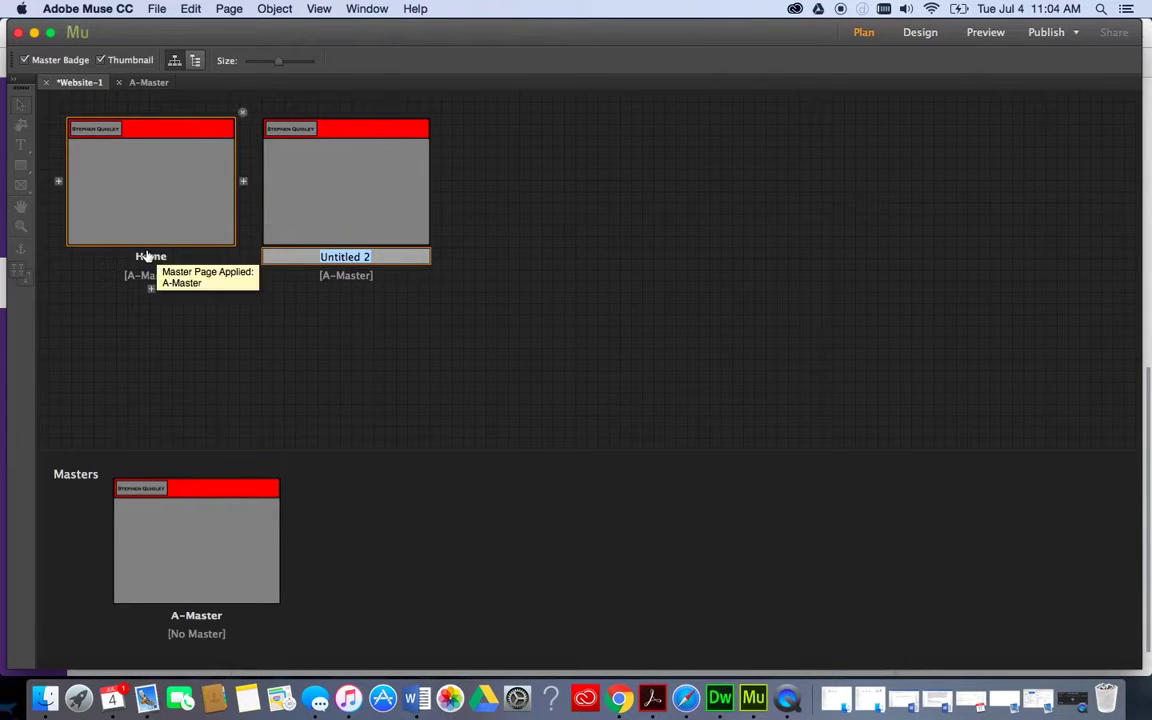
pyautogui.click(438, 185)
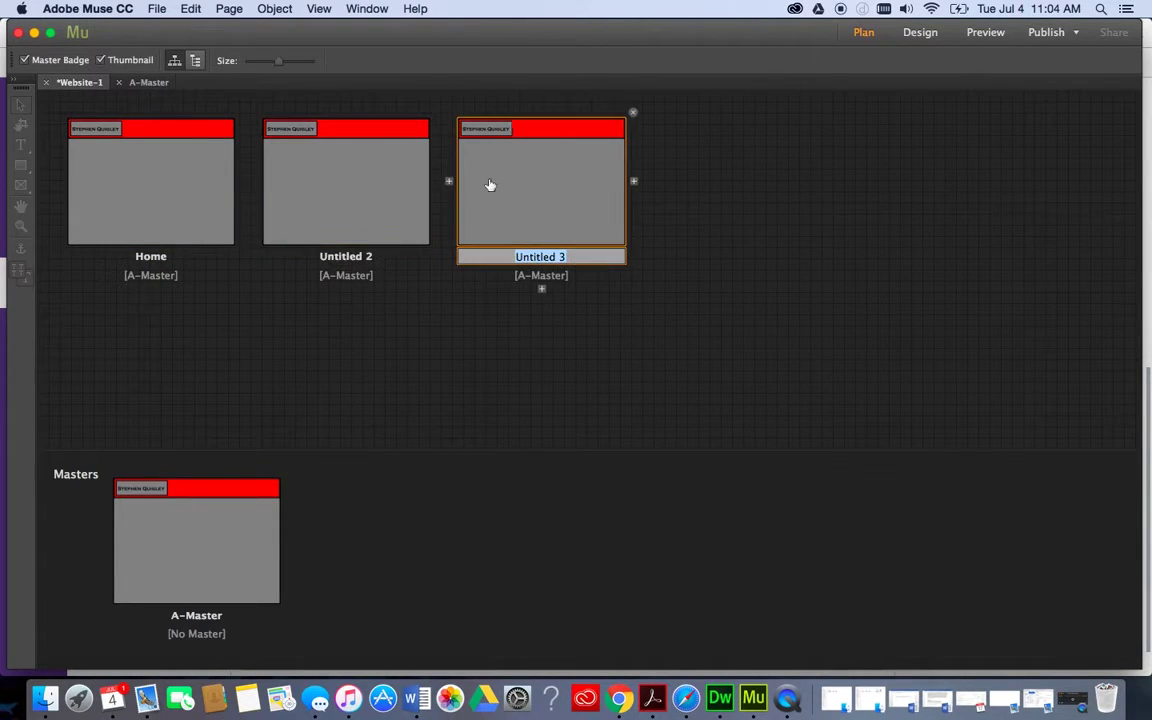
pyautogui.click(635, 185)
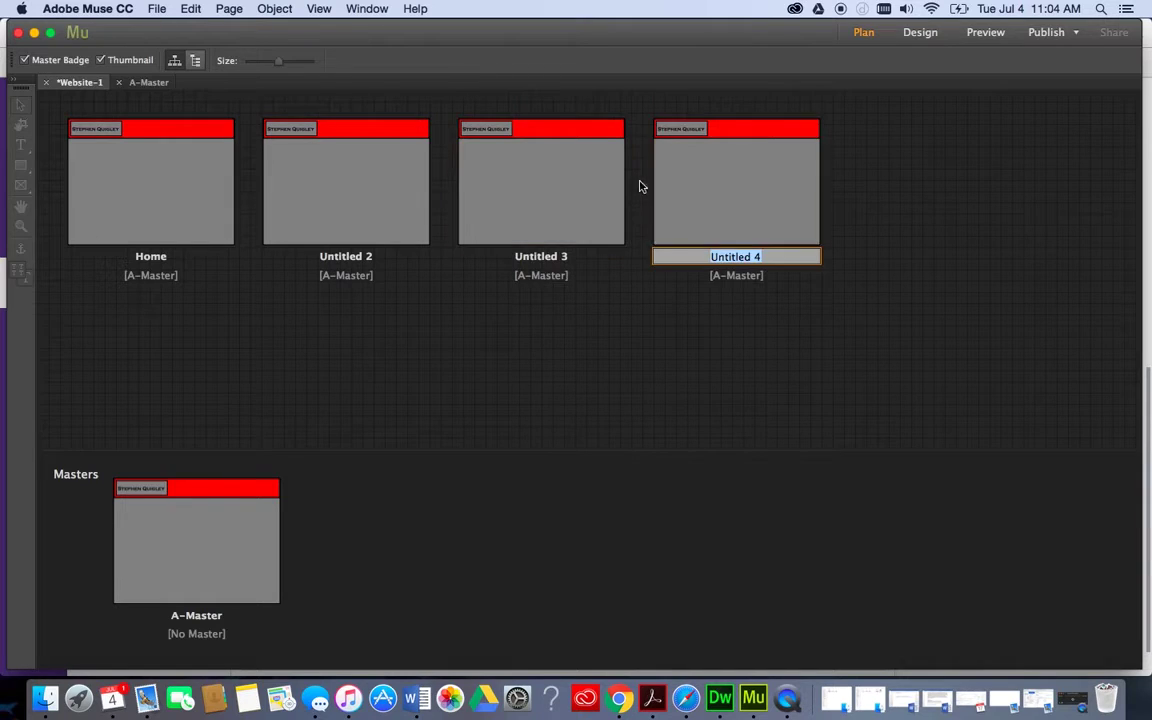
pyautogui.click(830, 183)
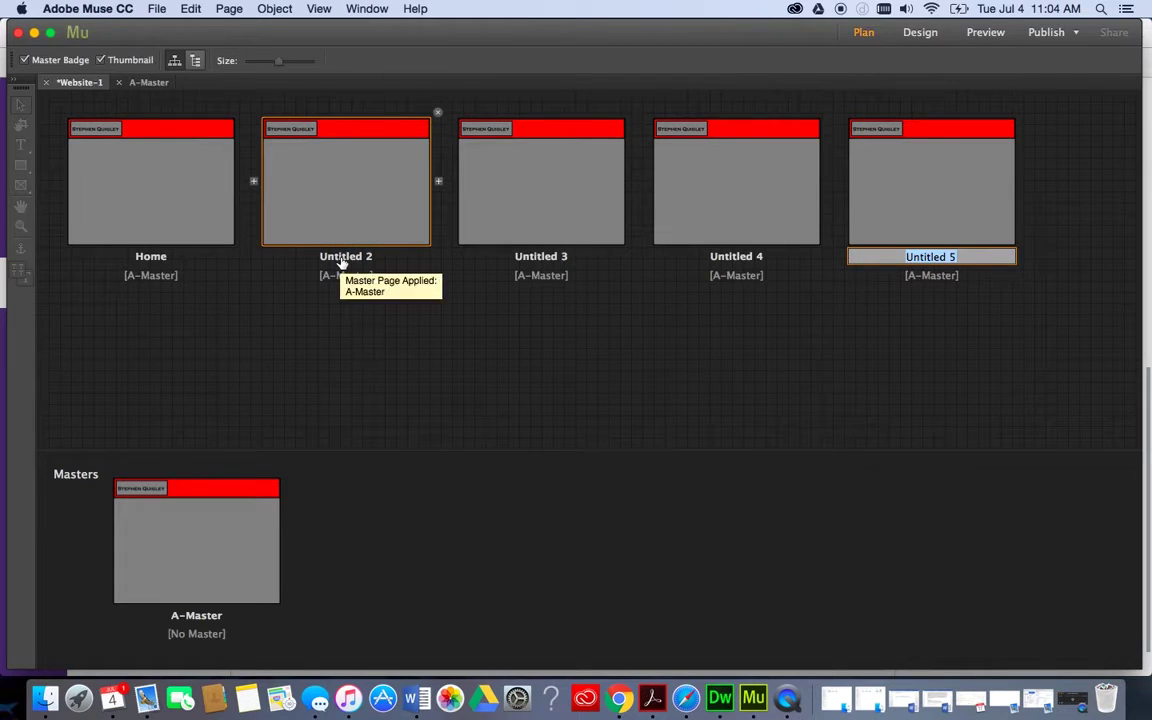
# Rename Untitled 2 to 'Projects' and Untitled 3 to 'Usability Study'.
pyautogui.click(342, 262)
pyautogui.doubleClick(342, 258)
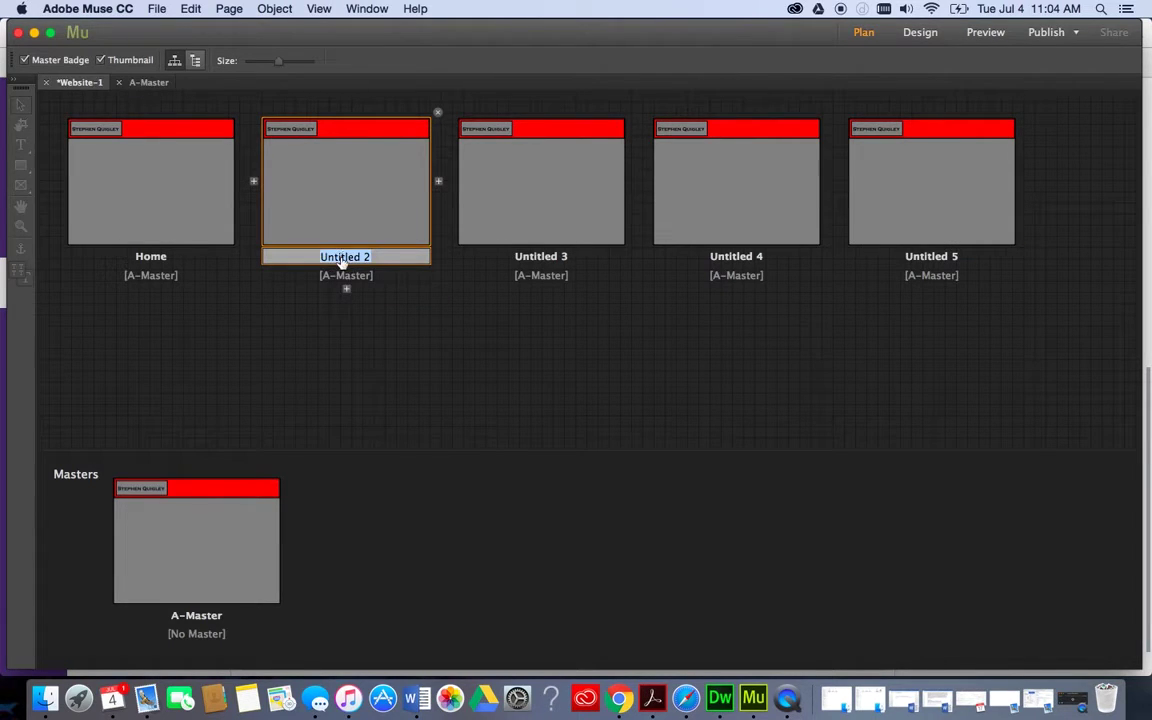
pyautogui.write('Projects')
pyautogui.click(540, 257)
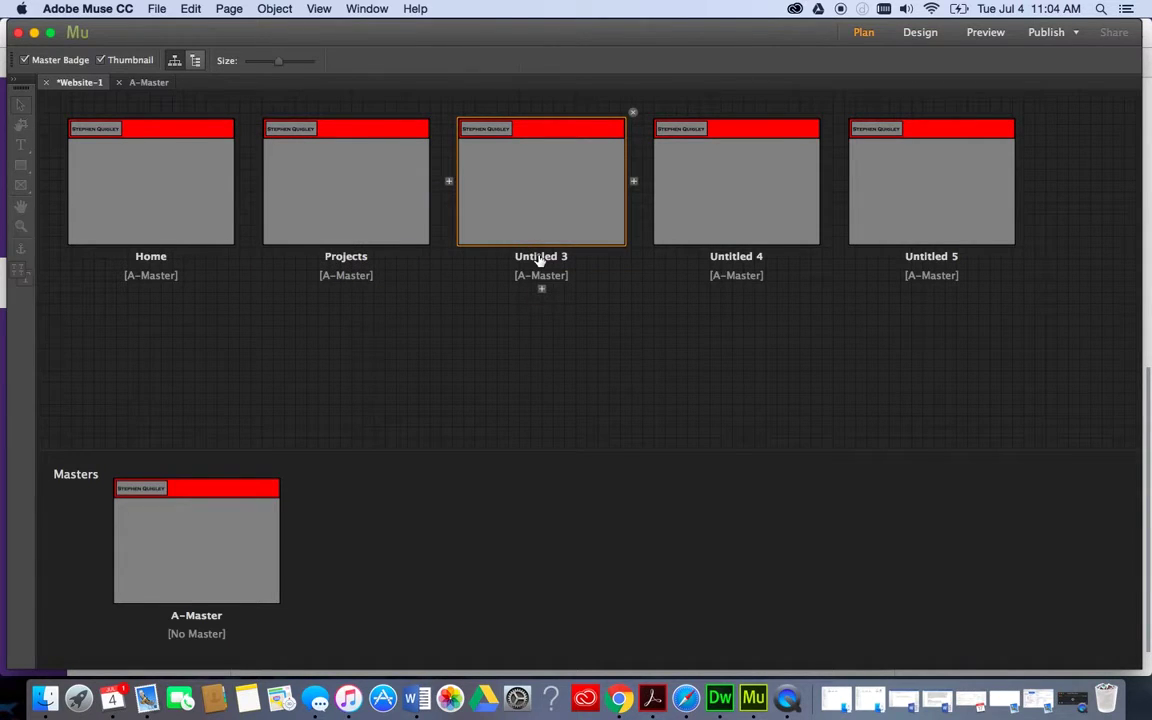
pyautogui.doubleClick(540, 257)
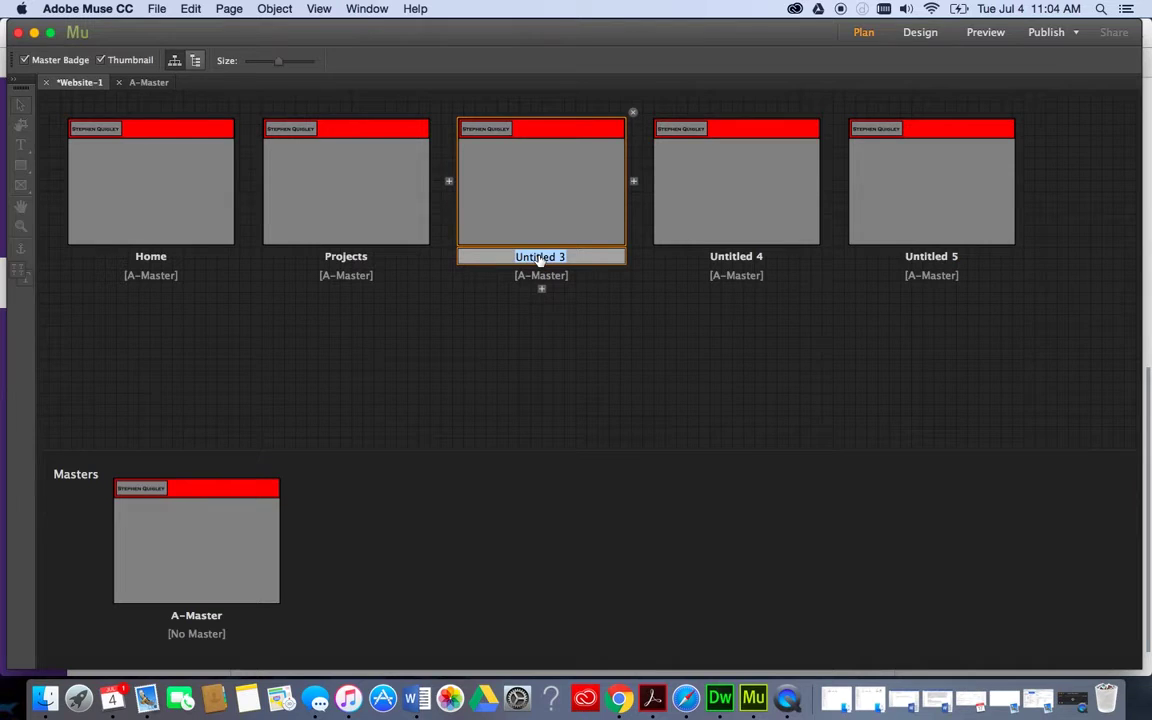
pyautogui.write('Usability Study')
pyautogui.click(172, 255)
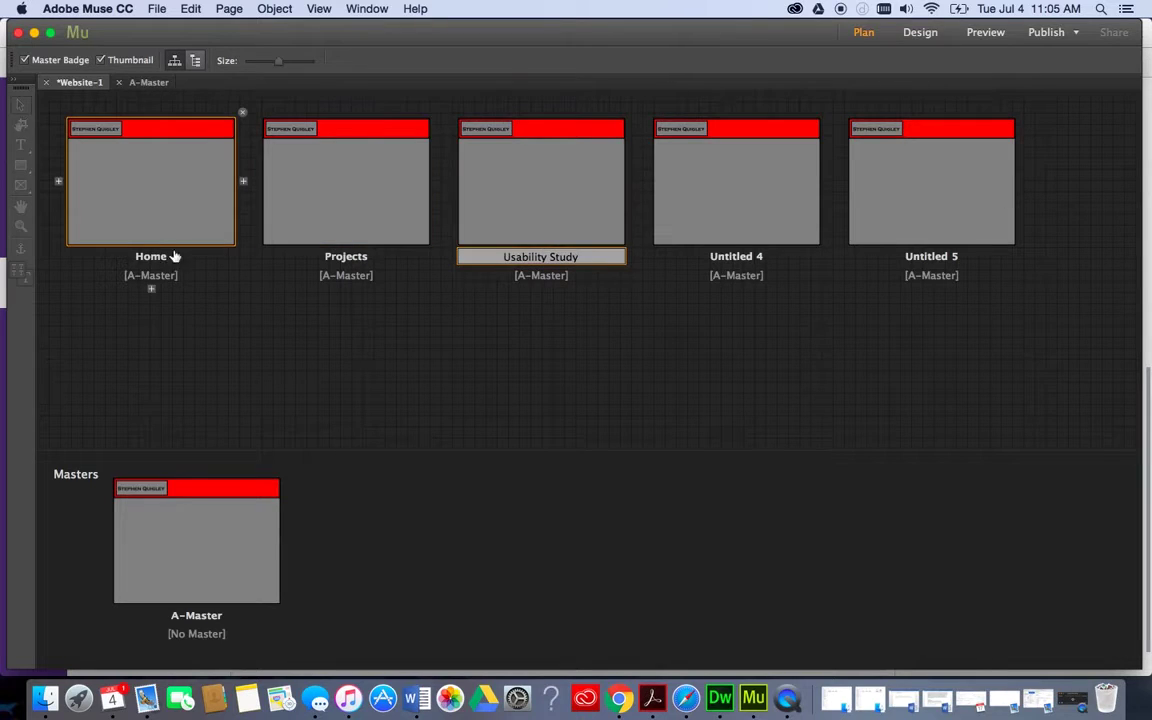
# Rename the Home page to 'About' and delete the Untitled 5 page.
pyautogui.doubleClick(144, 257)
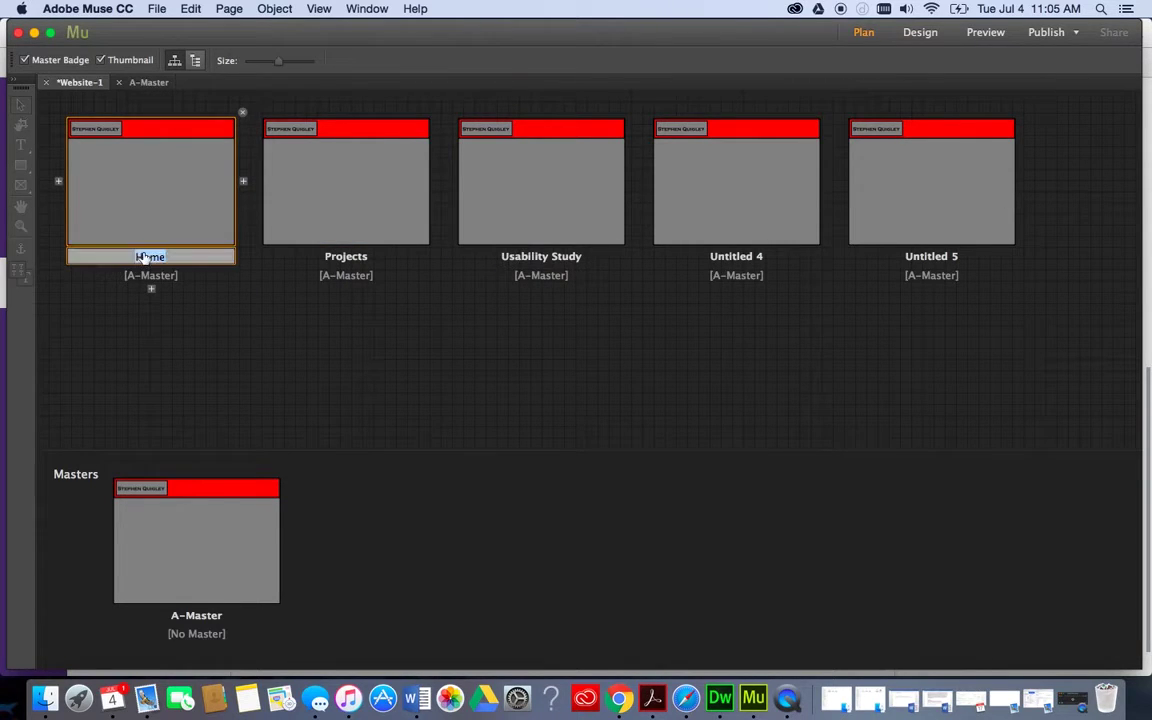
pyautogui.write('About')
pyautogui.click(684, 331)
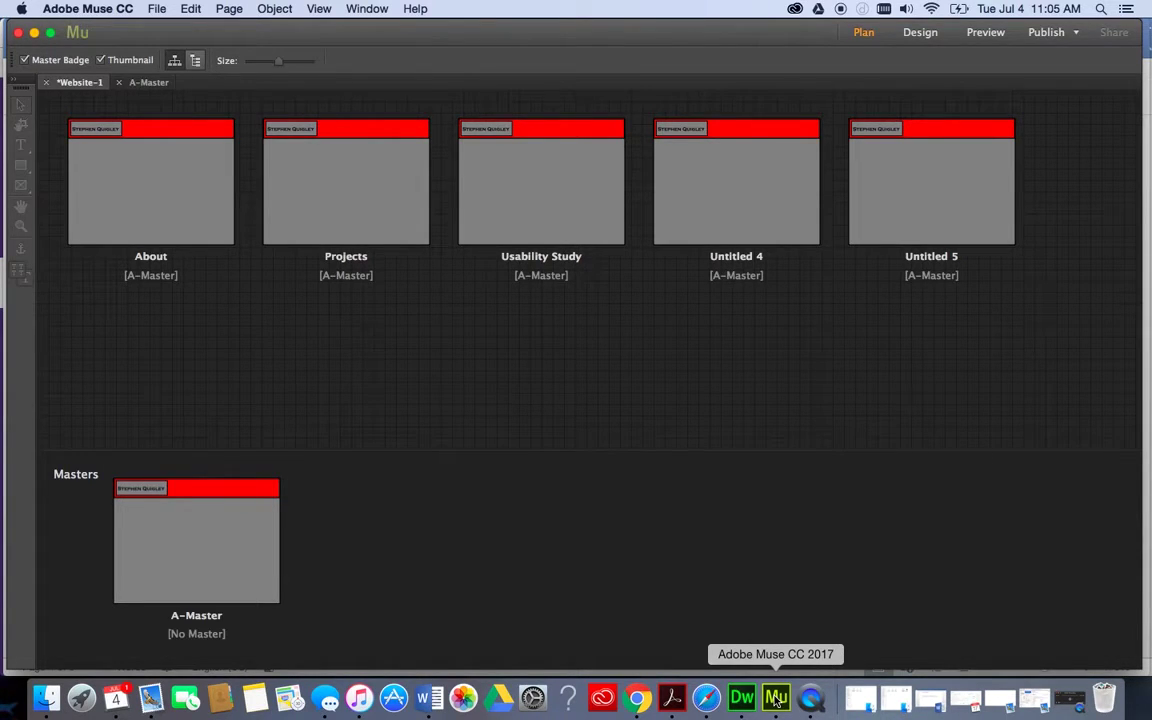
pyautogui.click(920, 157)
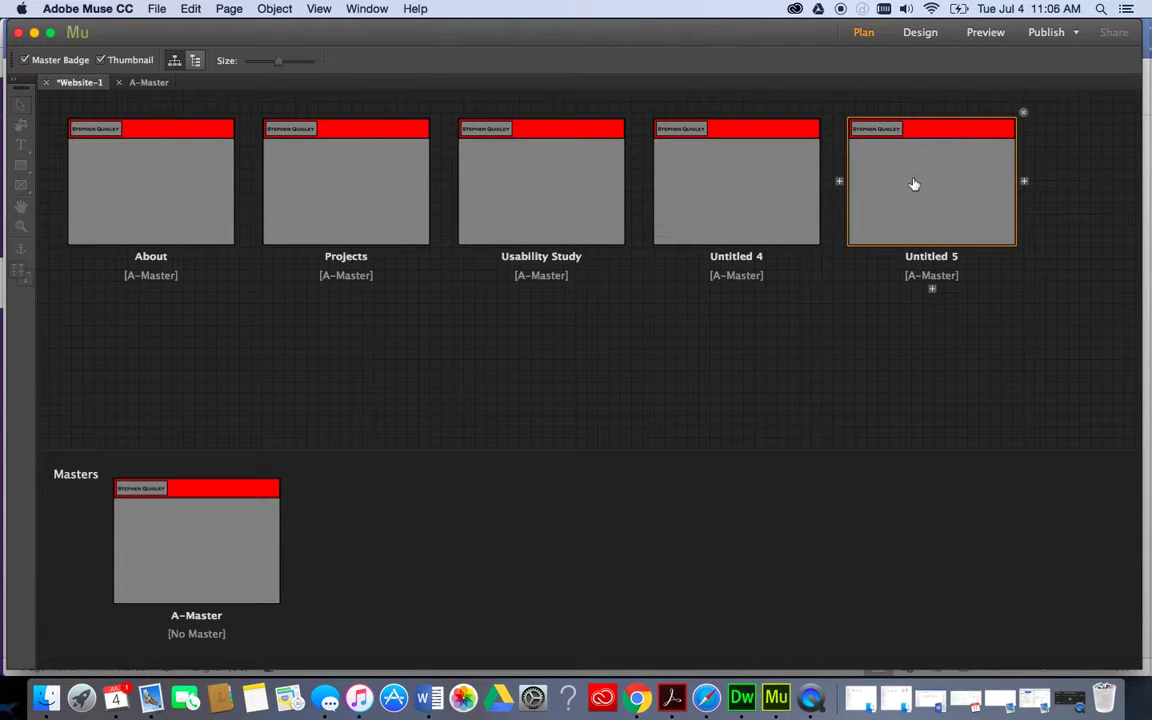
pyautogui.click(1023, 115)
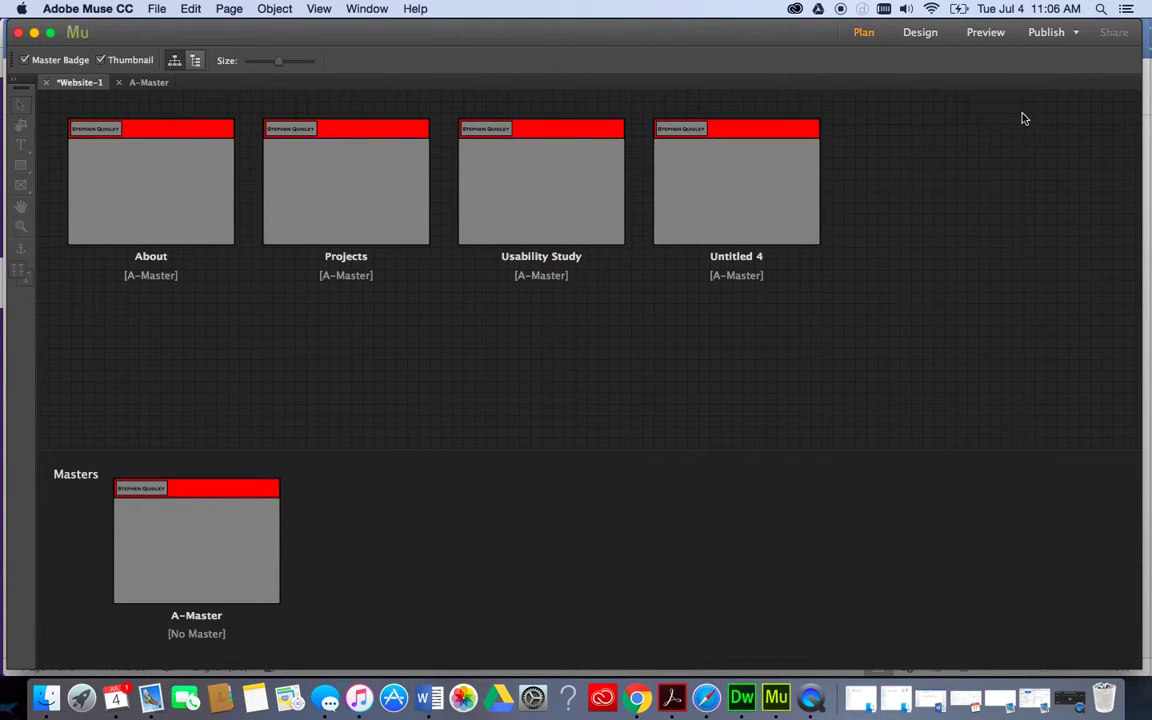
pyautogui.click(805, 180)
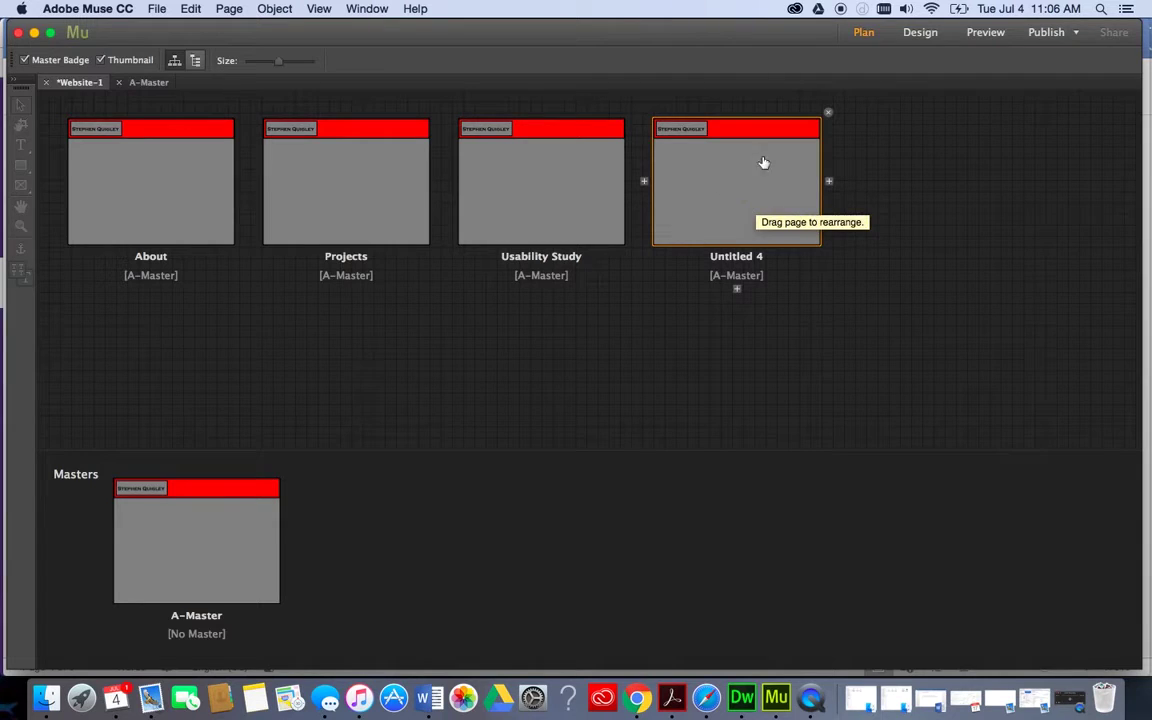
# Delete the Untitled 4 page from the site plan.
pyautogui.click(828, 112)
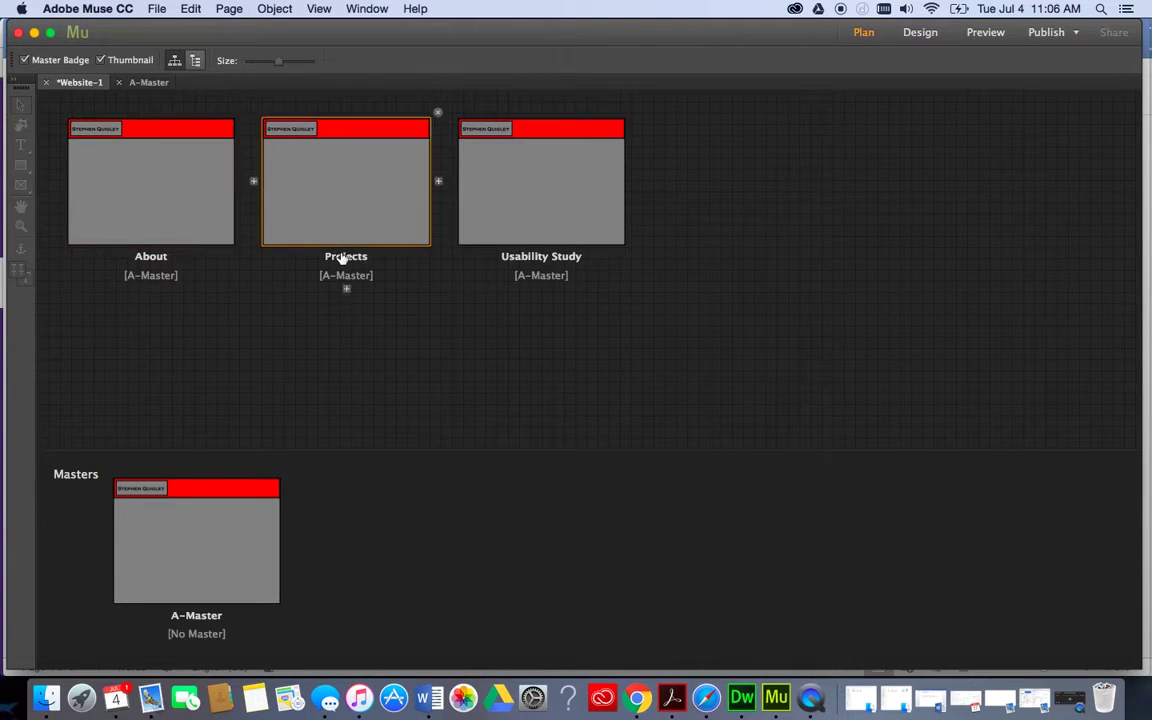
# Open A-Master in Design view and browse the Buttons widgets in the Widgets Library.
pyautogui.doubleClick(216, 530)
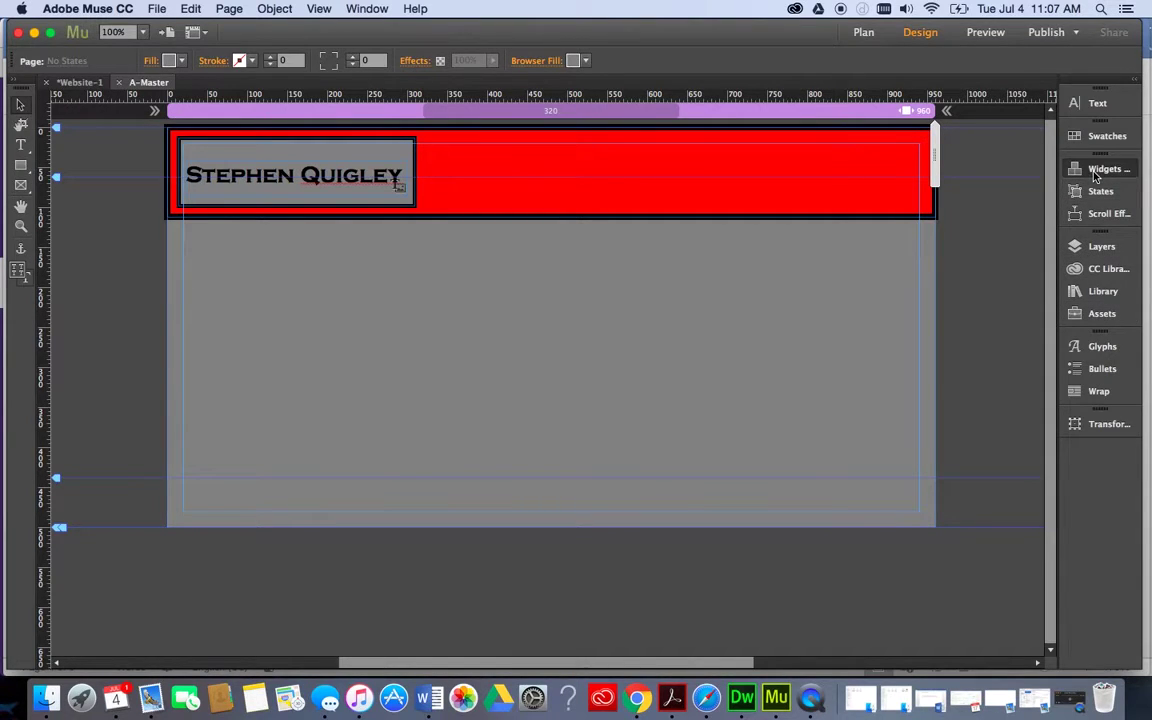
pyautogui.click(1100, 170)
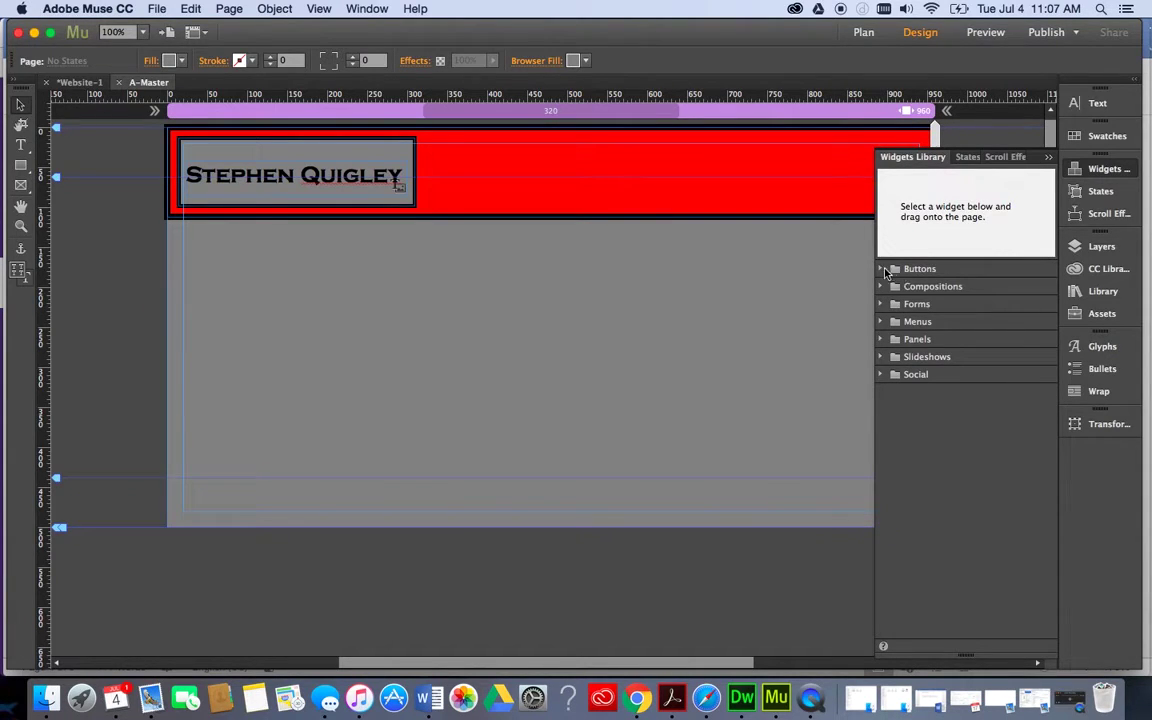
pyautogui.click(882, 269)
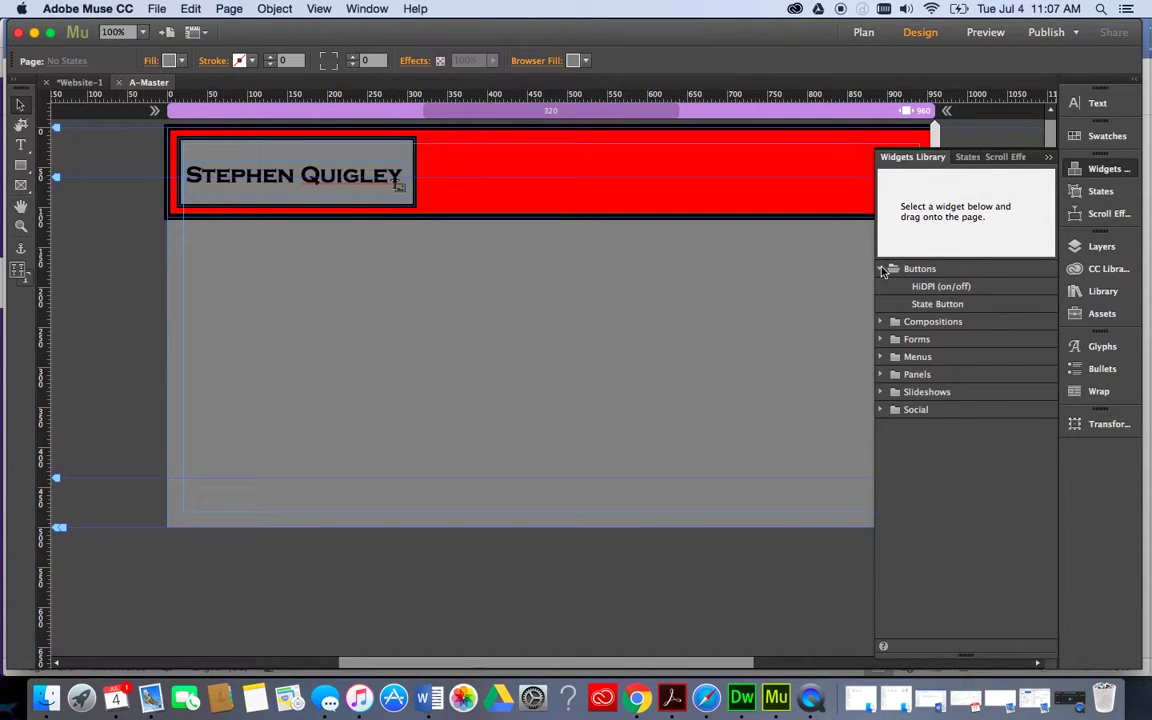
pyautogui.click(884, 269)
# Expand the Compositions widgets and preview the Tooltip and Blank compositions.
pyautogui.click(882, 287)
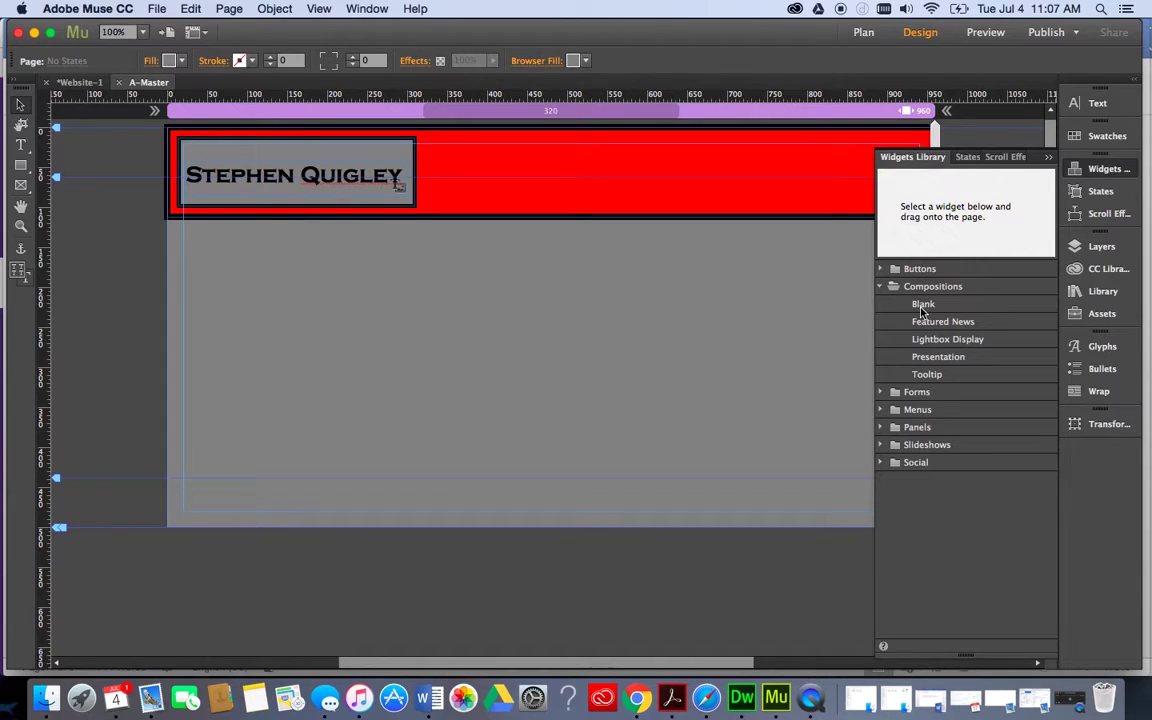
pyautogui.click(920, 376)
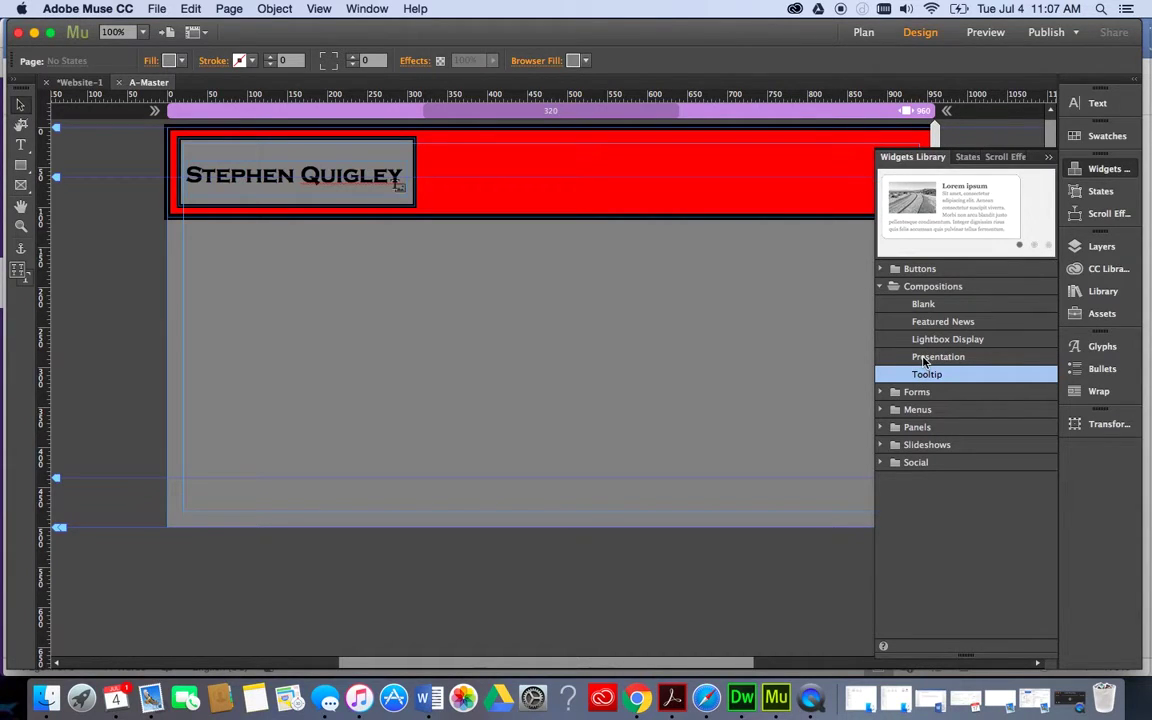
pyautogui.click(915, 304)
pyautogui.click(881, 287)
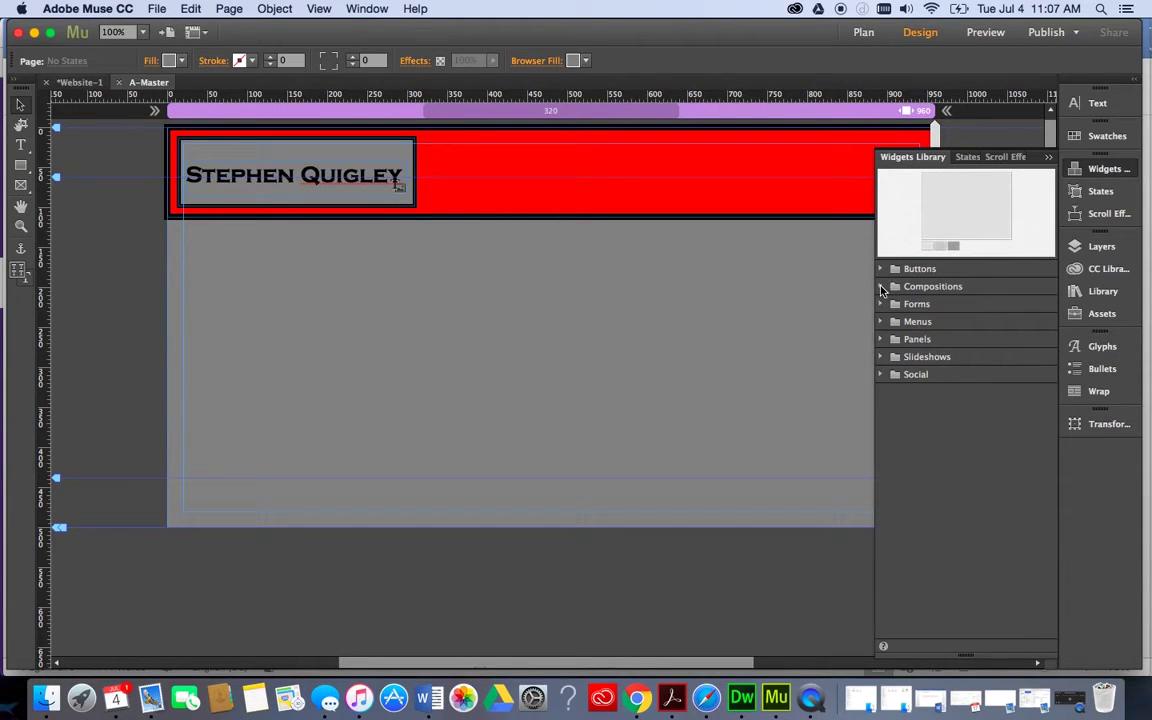
pyautogui.click(881, 287)
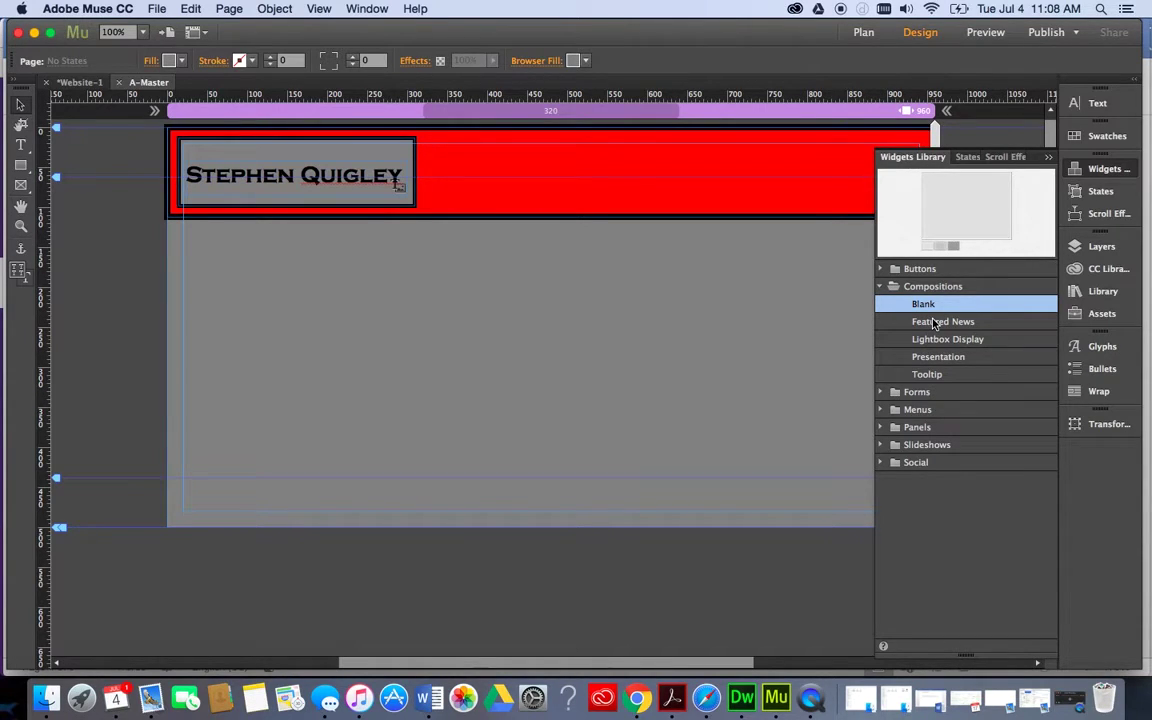
pyautogui.click(885, 287)
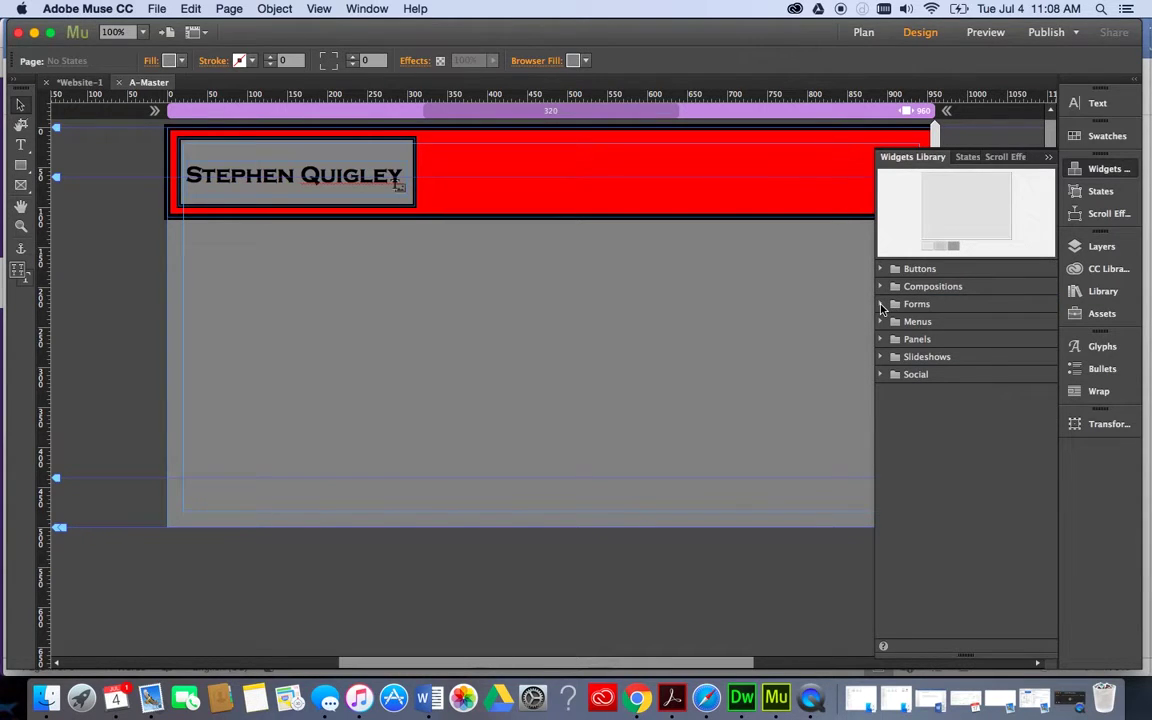
pyautogui.click(882, 305)
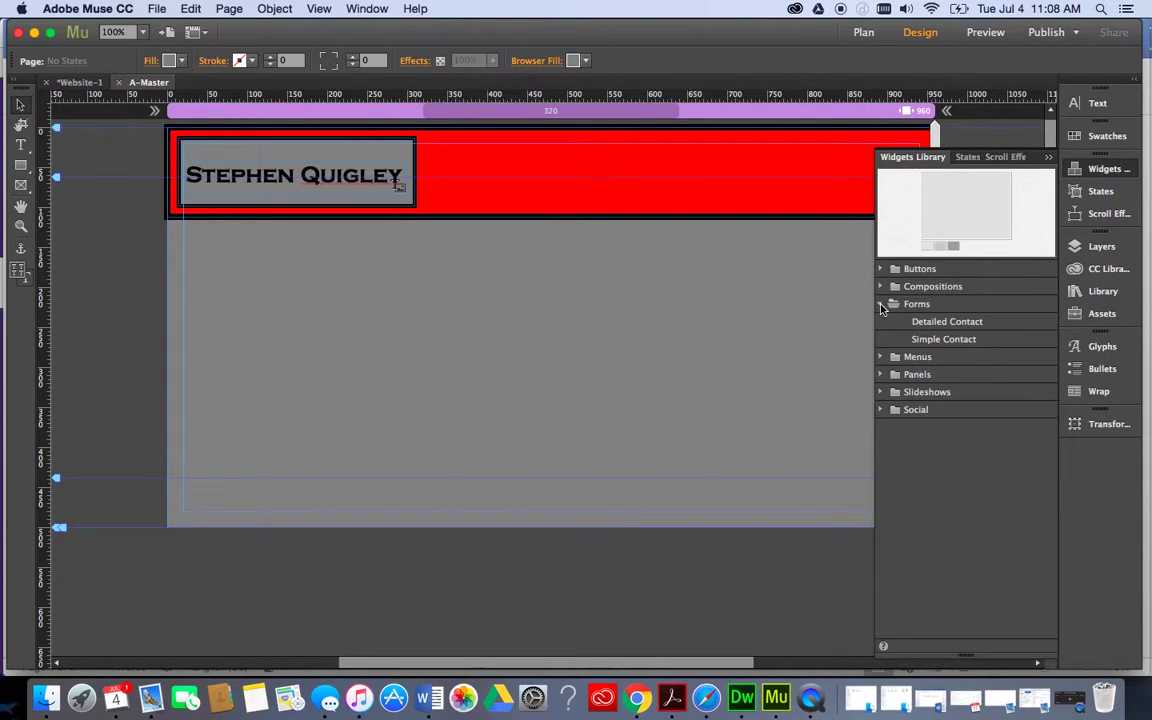
pyautogui.click(918, 321)
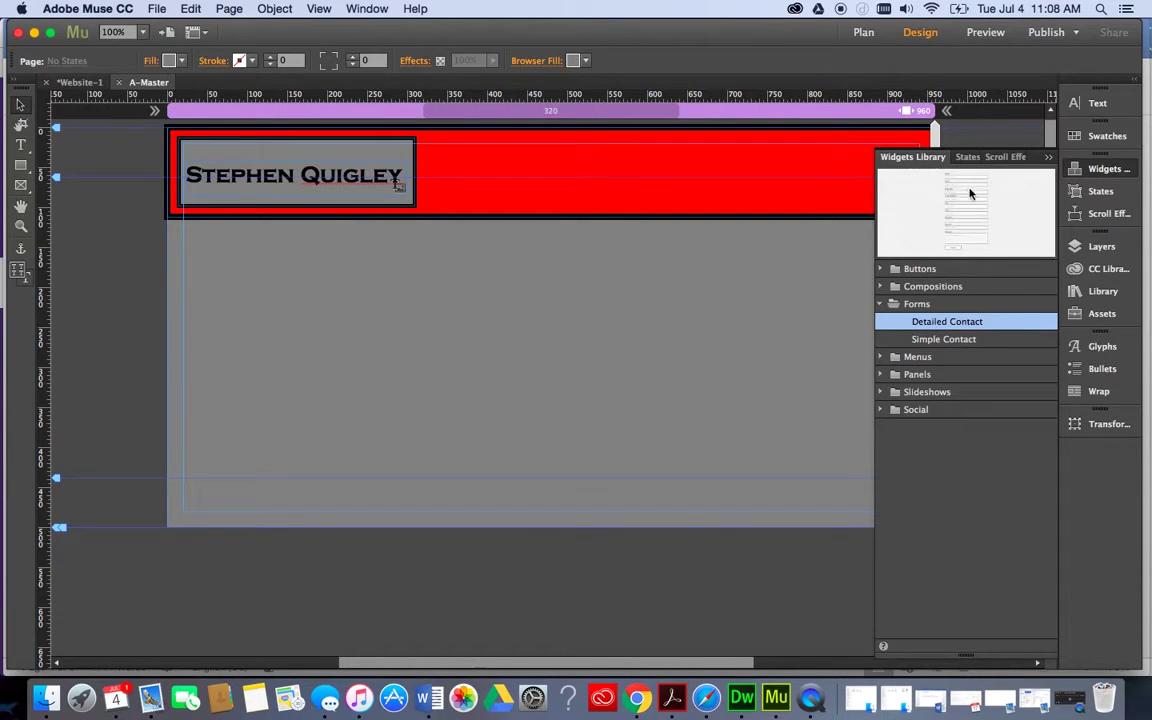
pyautogui.click(882, 304)
pyautogui.click(881, 321)
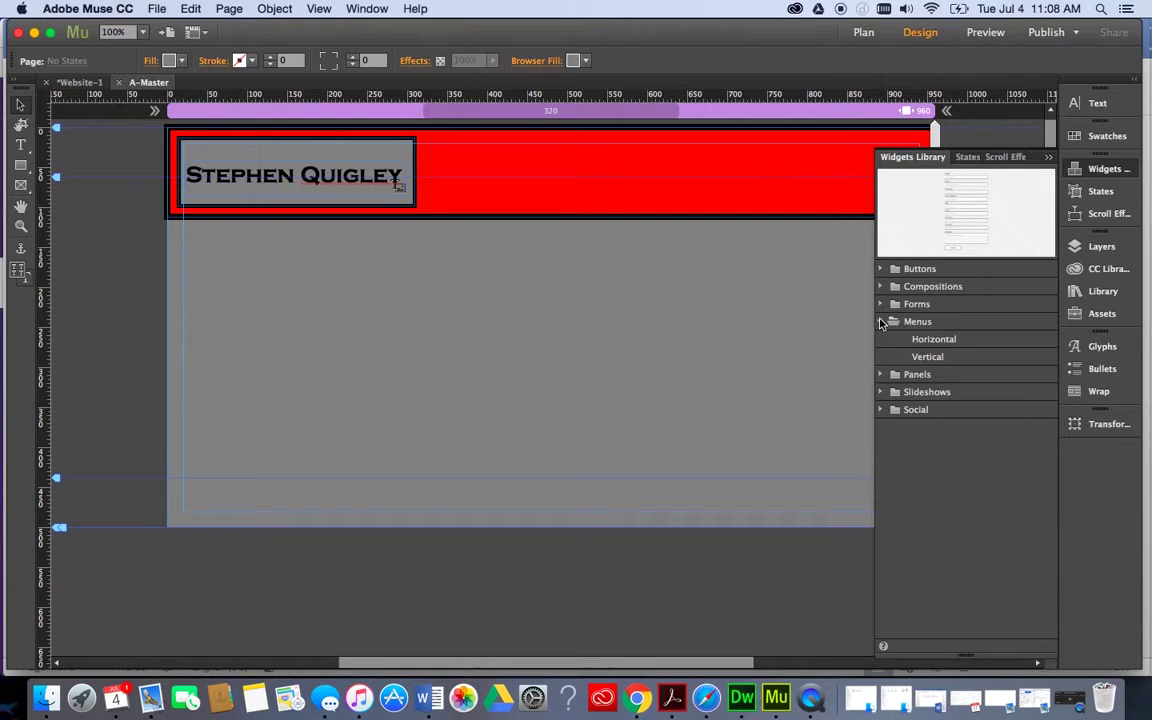
pyautogui.click(881, 322)
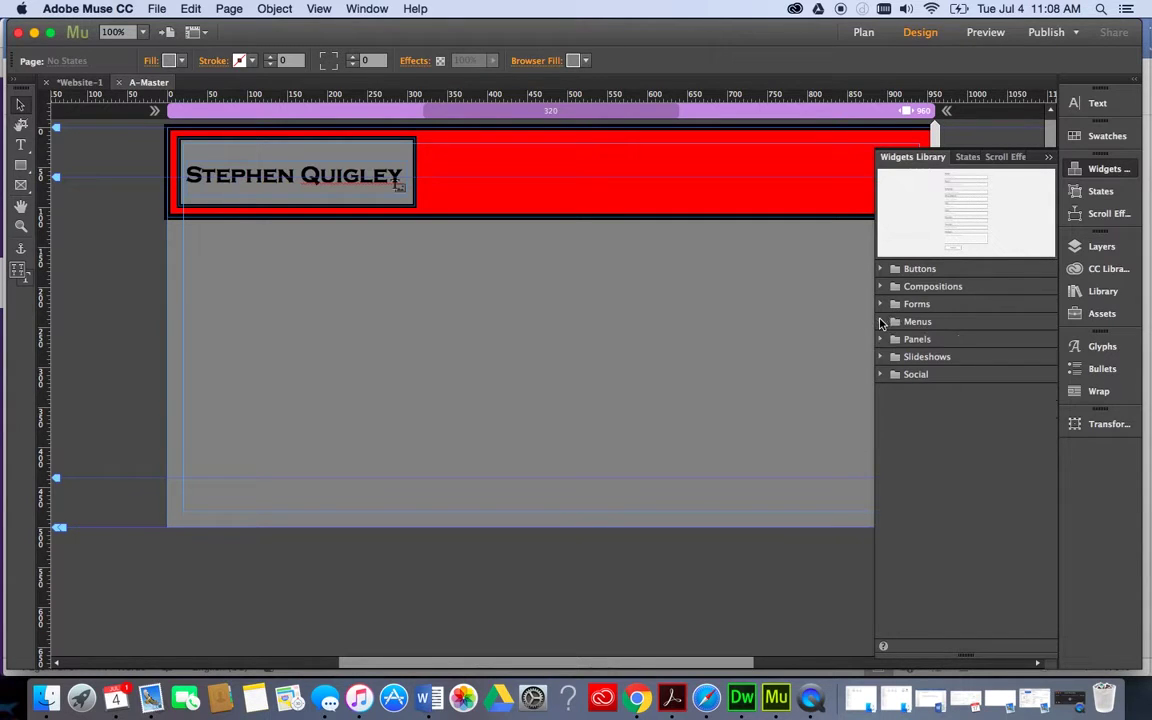
pyautogui.click(881, 340)
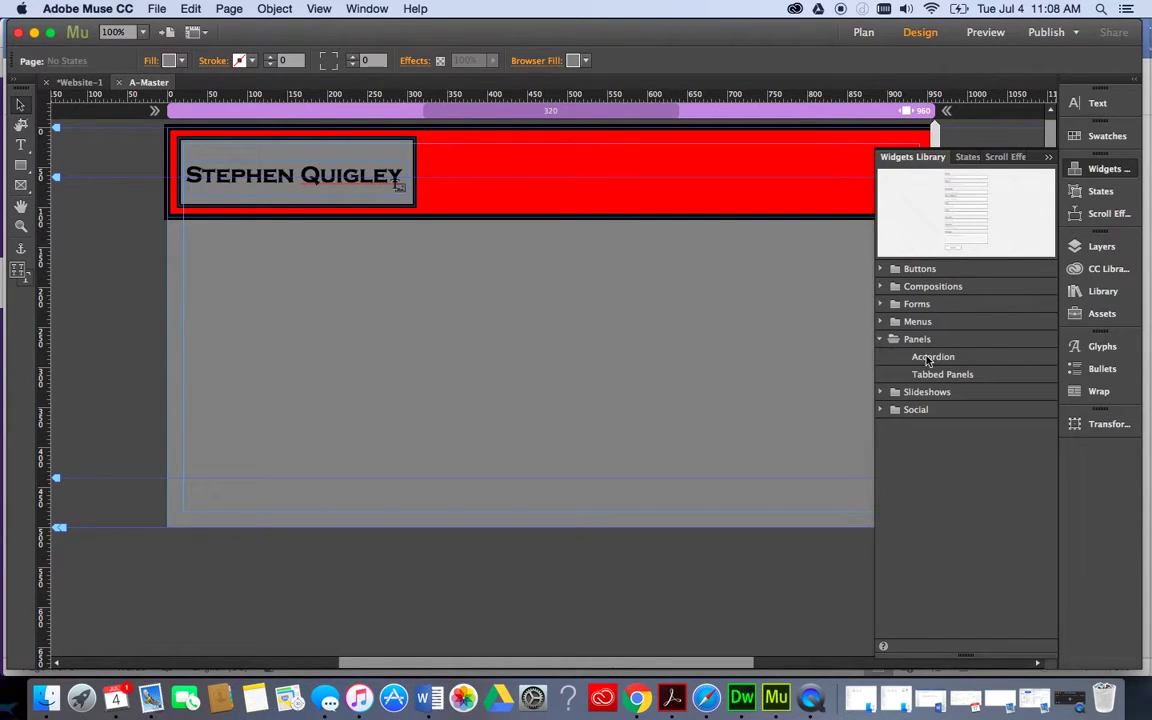
pyautogui.click(928, 358)
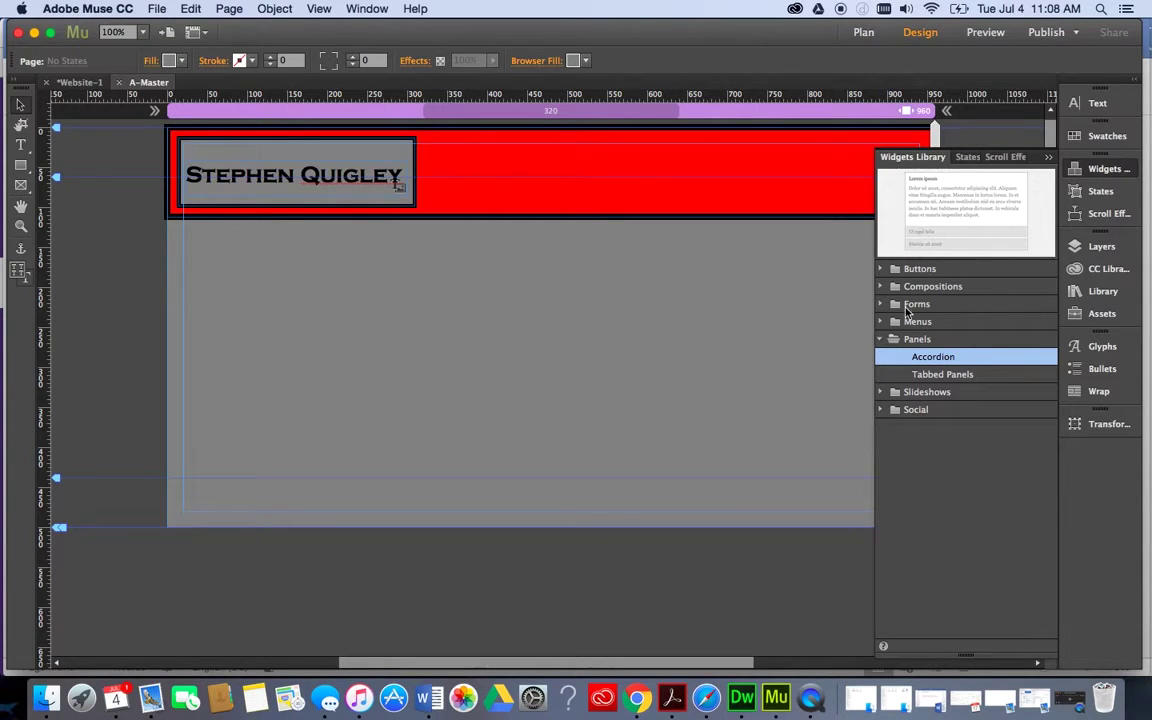
pyautogui.click(881, 392)
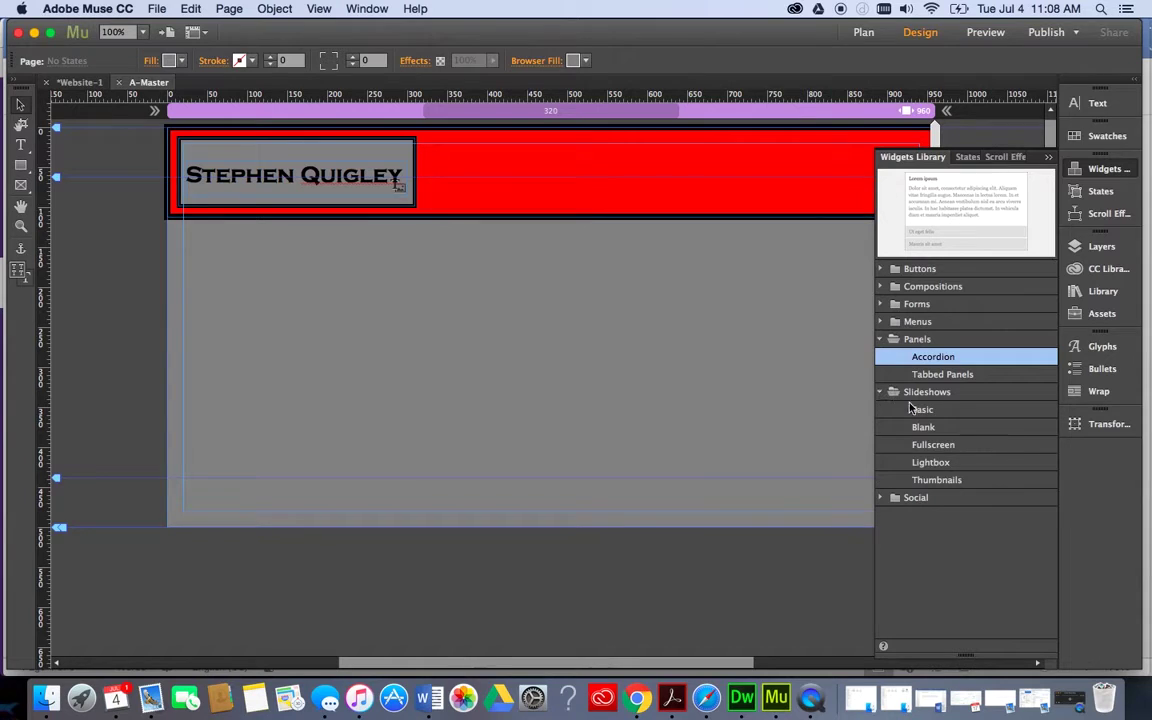
pyautogui.click(918, 410)
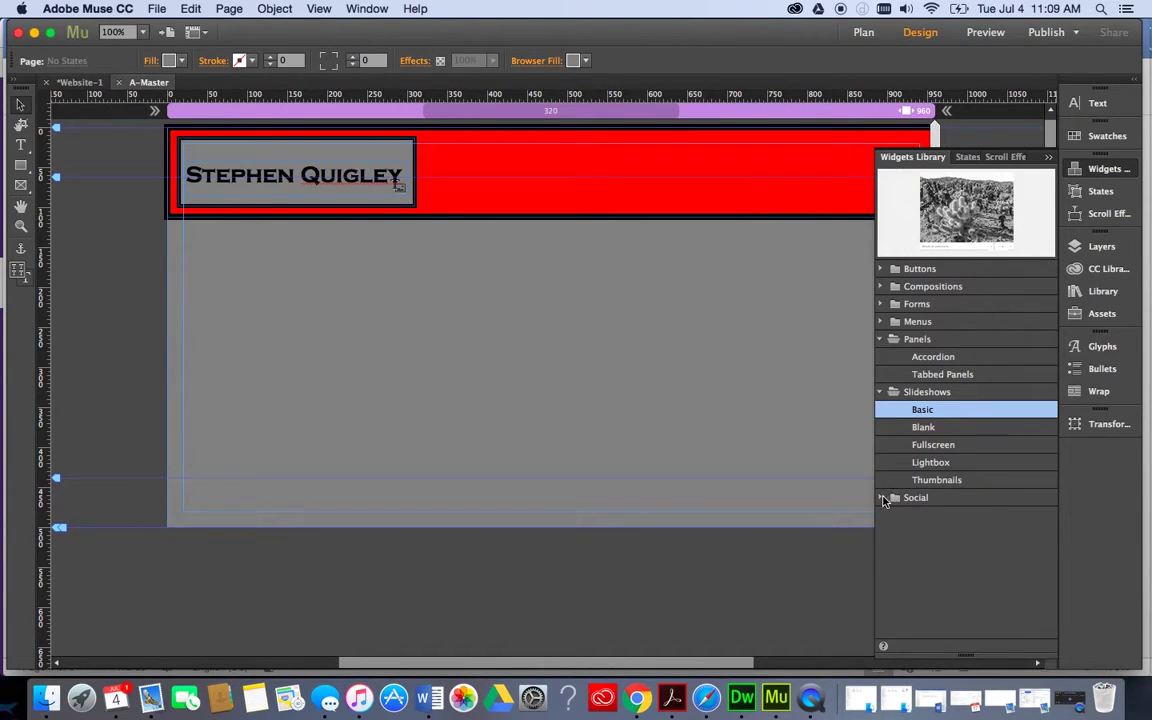
pyautogui.click(896, 495)
pyautogui.scroll(-2, 950, 555)
pyautogui.scroll(-4, 952, 558)
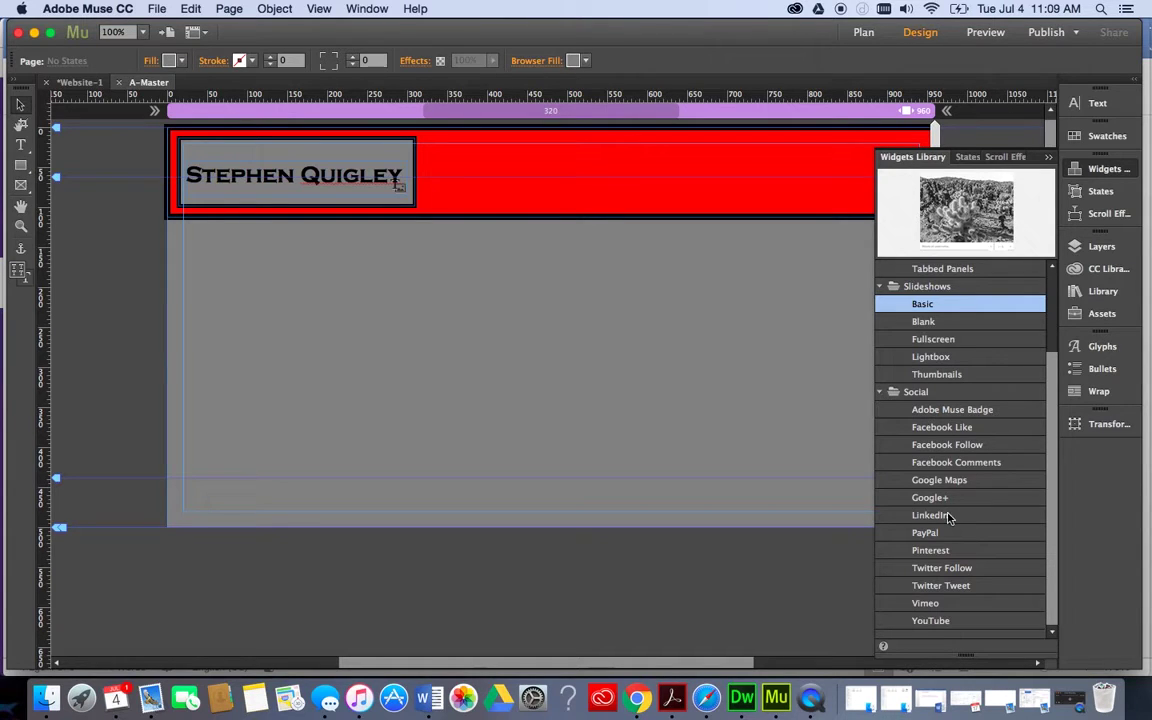
pyautogui.click(880, 392)
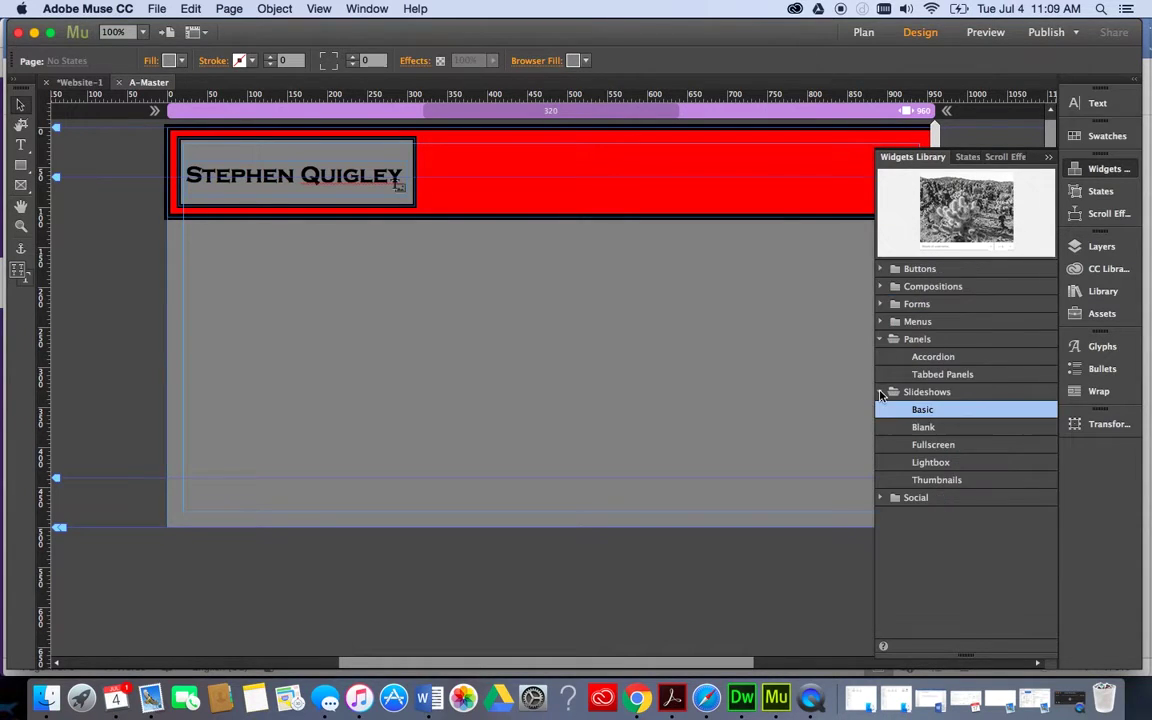
pyautogui.click(880, 392)
pyautogui.click(880, 339)
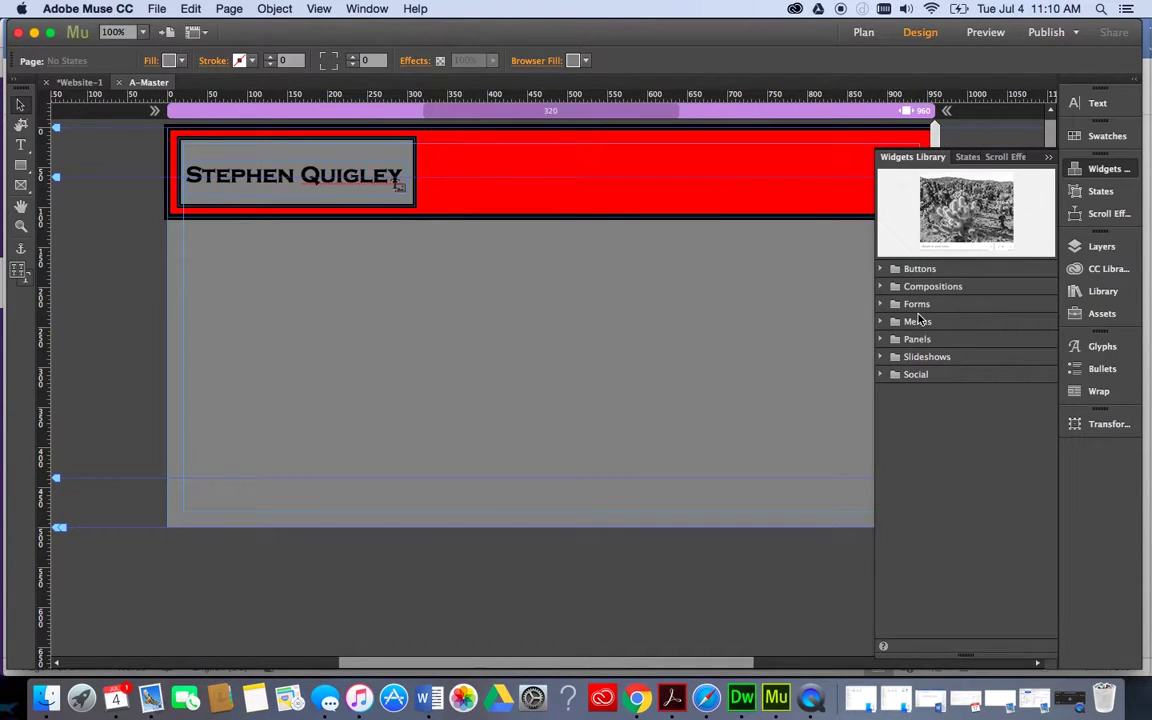
# Open the About page from the site plan, then return to Plan view.
pyautogui.click(863, 32)
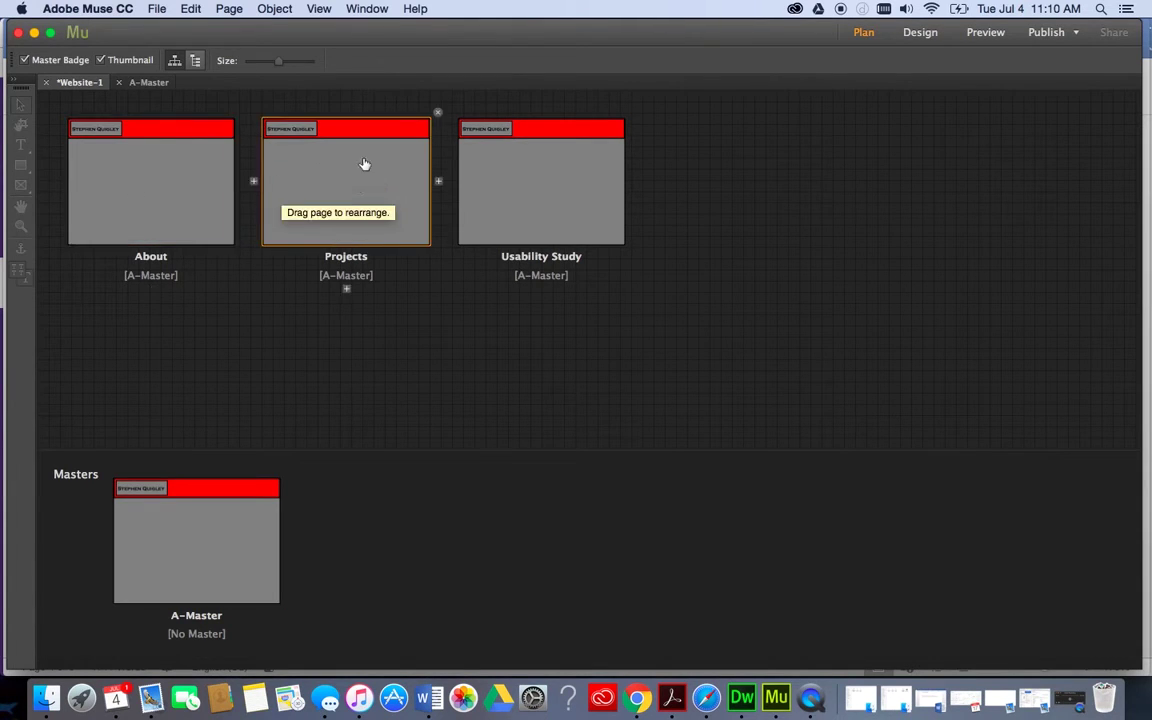
pyautogui.doubleClick(171, 195)
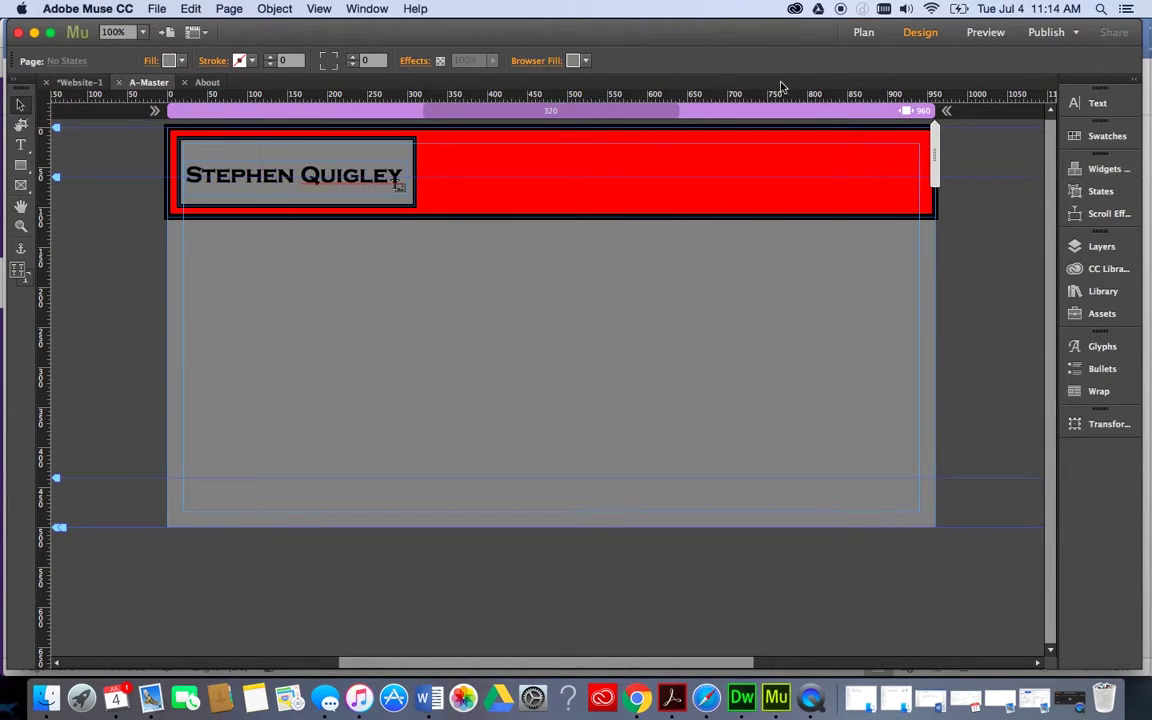
pyautogui.click(863, 32)
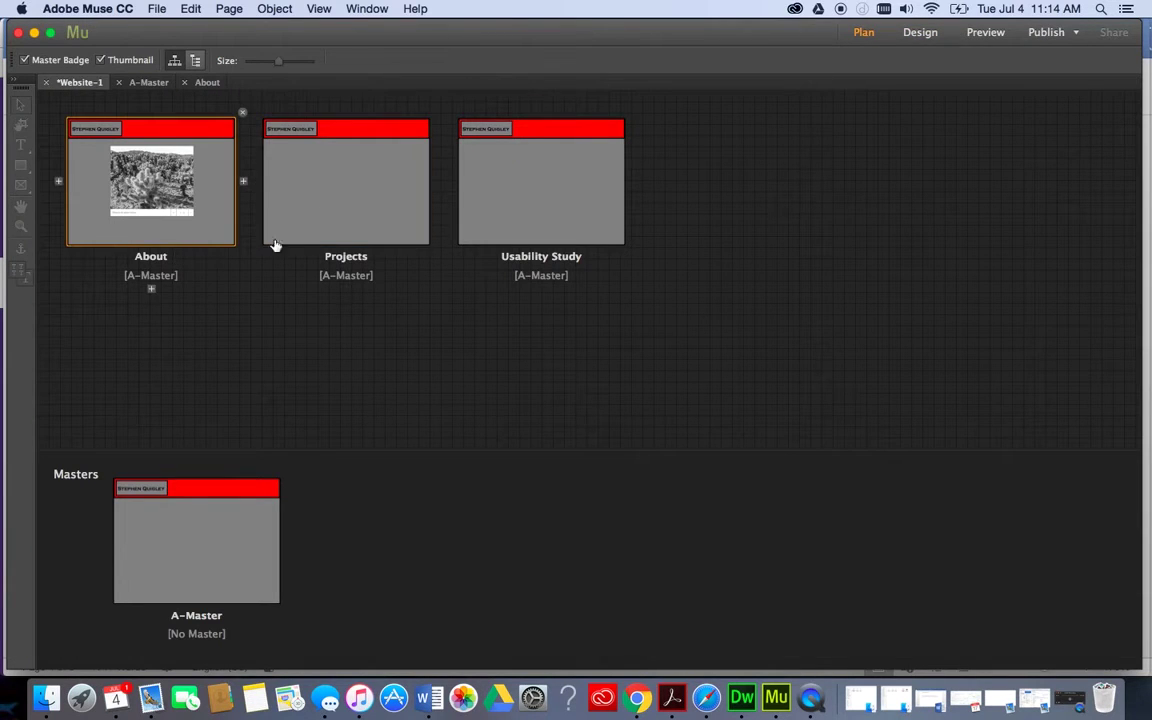
# Open A-Master, collapse Slideshows and preview the Horizontal menu widget in the Widgets Library.
pyautogui.doubleClick(172, 584)
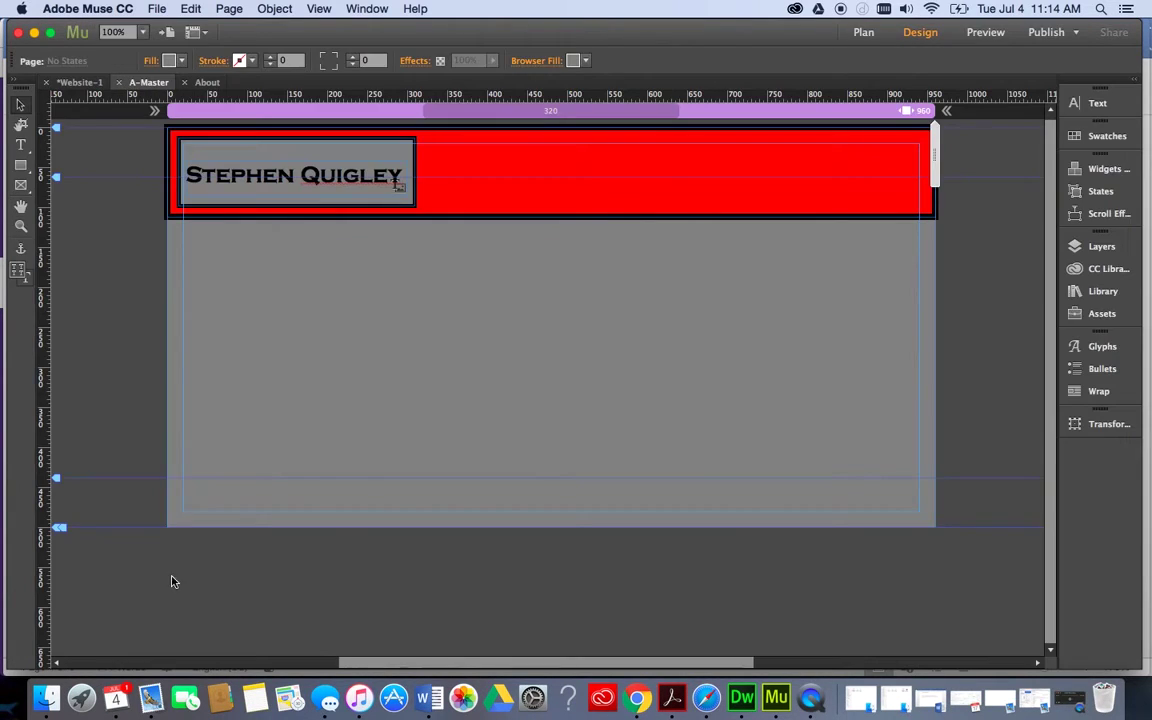
pyautogui.click(1105, 169)
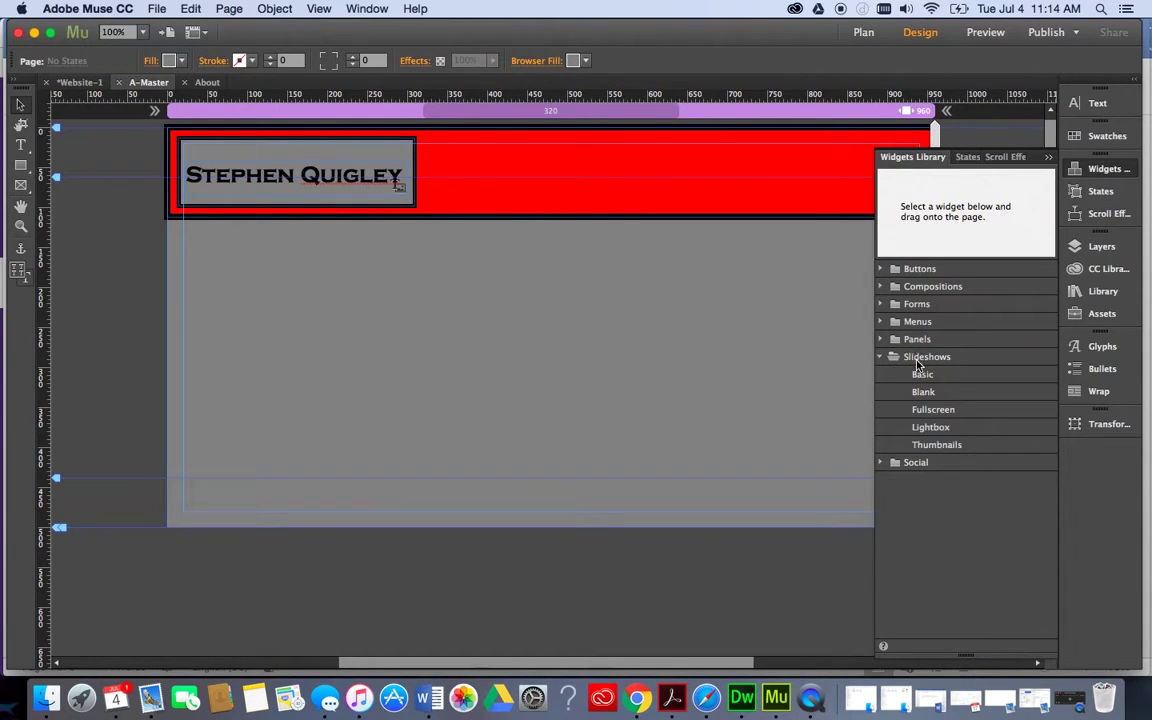
pyautogui.click(920, 357)
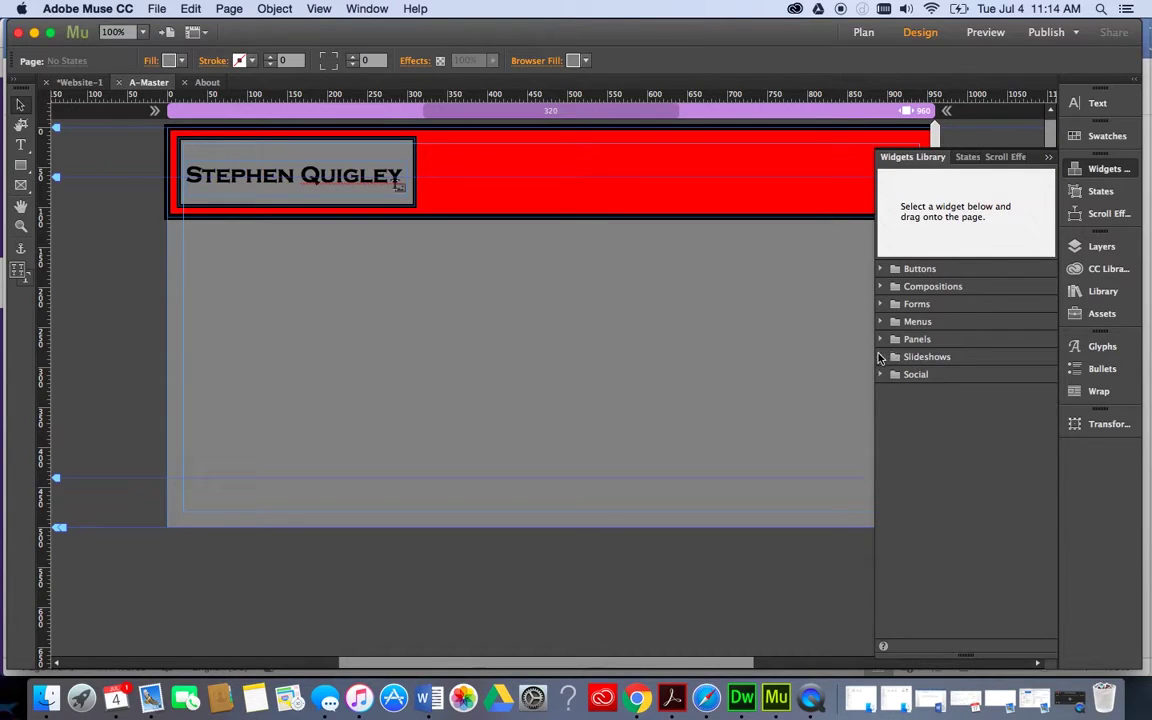
pyautogui.click(918, 321)
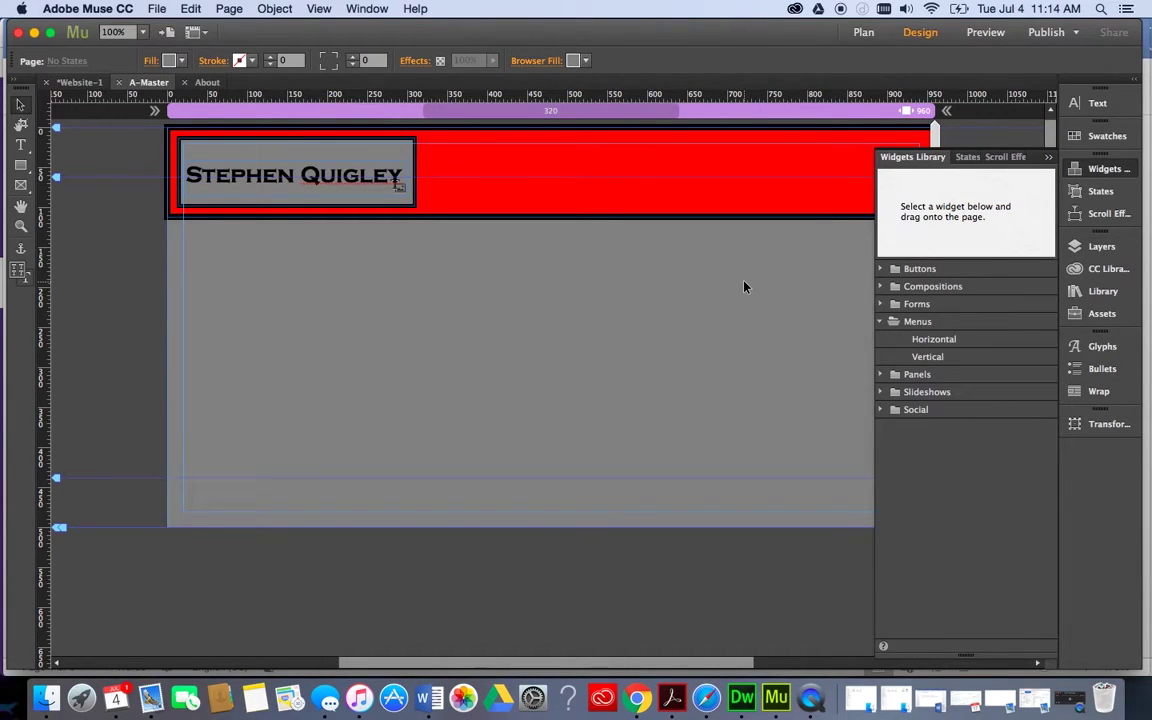
pyautogui.click(949, 339)
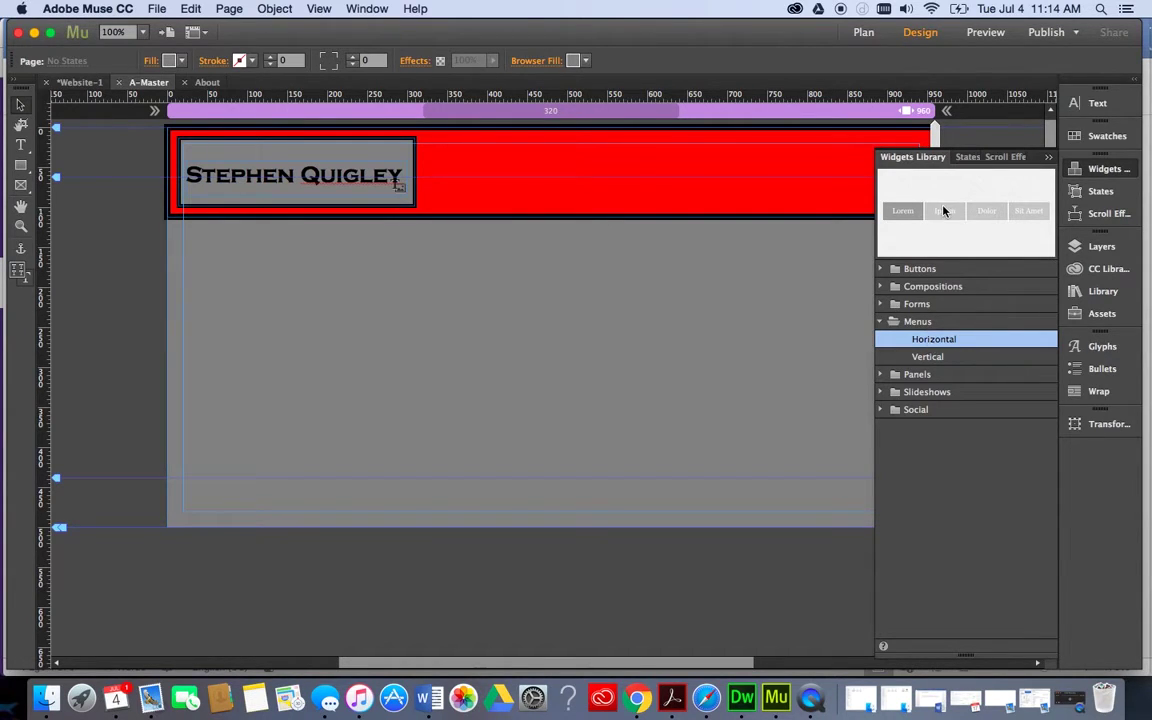
# Drop a Horizontal menu onto the red header, close its Options, and select its About and Projects items.
pyautogui.moveTo(951, 213); pyautogui.dragTo(456, 167)
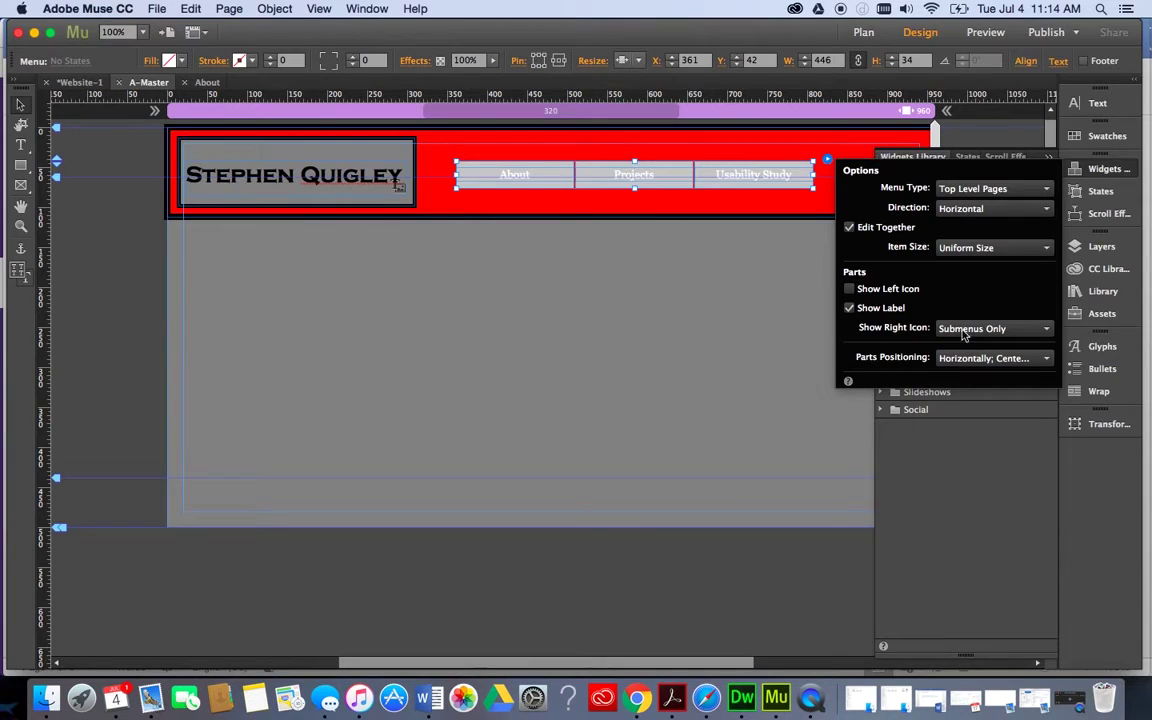
pyautogui.click(1052, 159)
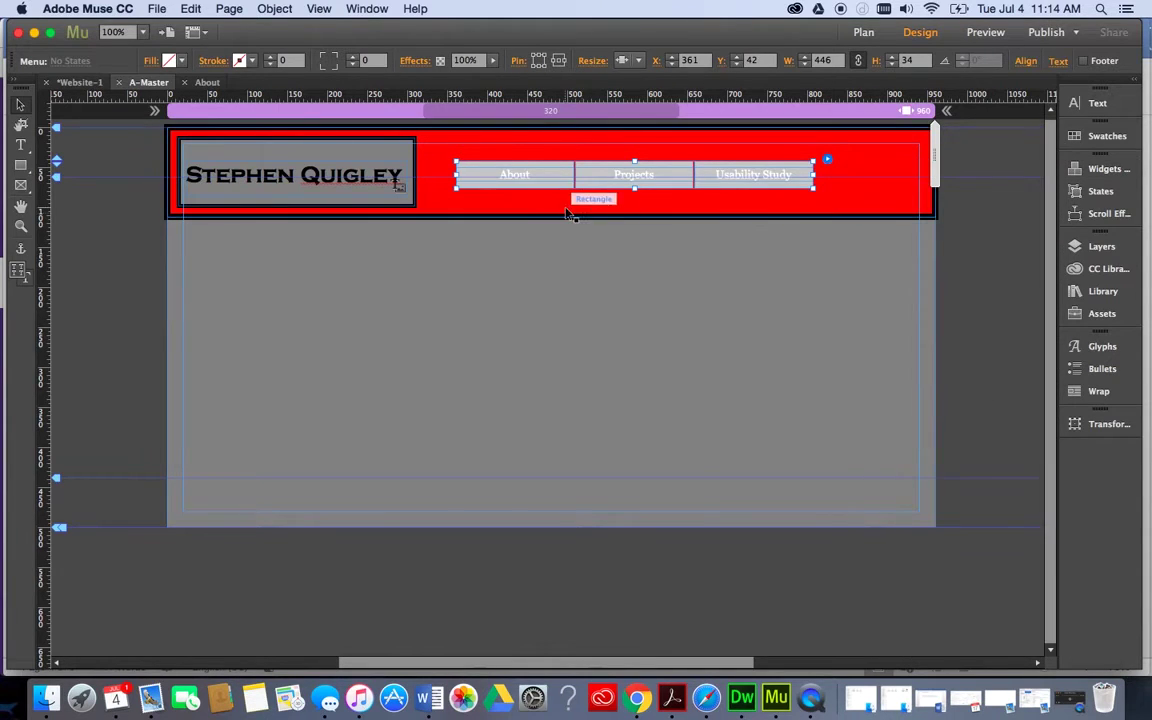
pyautogui.click(540, 176)
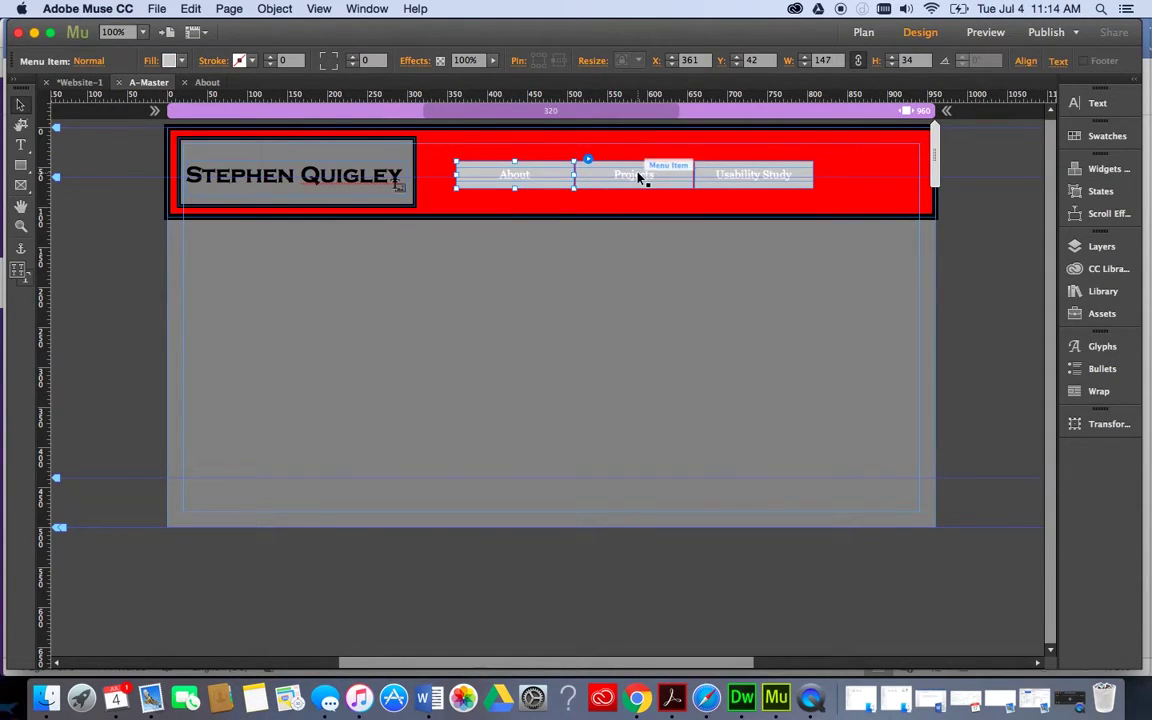
pyautogui.click(655, 172)
pyautogui.click(535, 174)
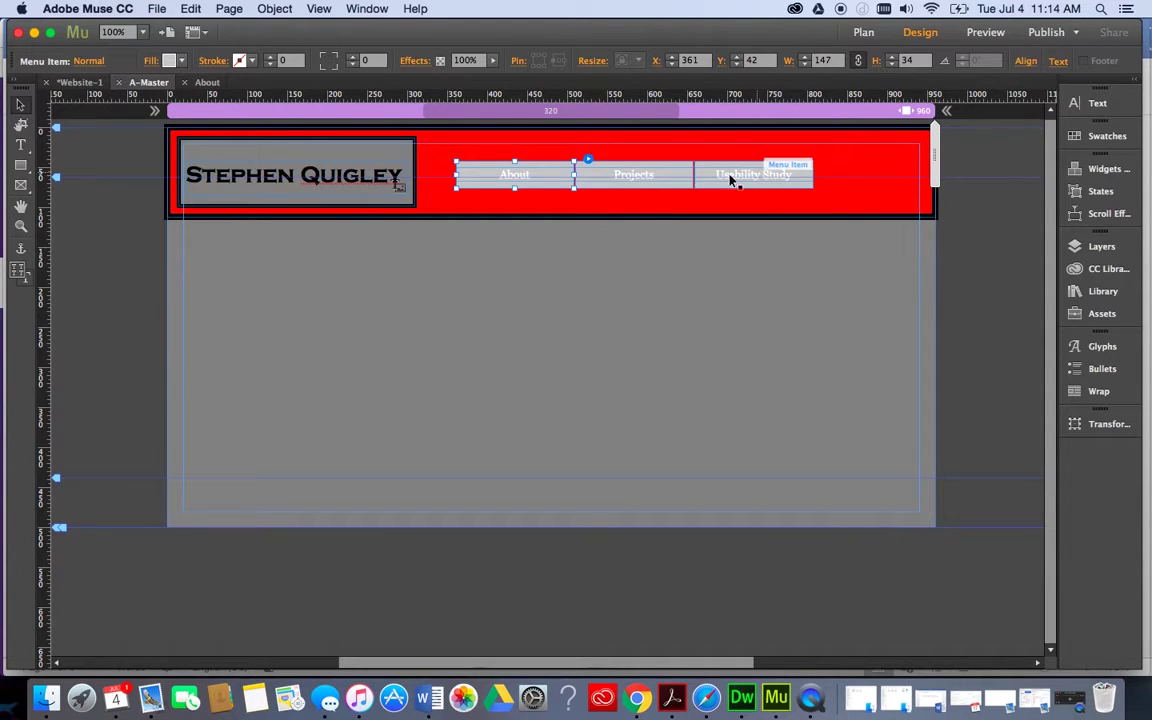
pyautogui.click(367, 182)
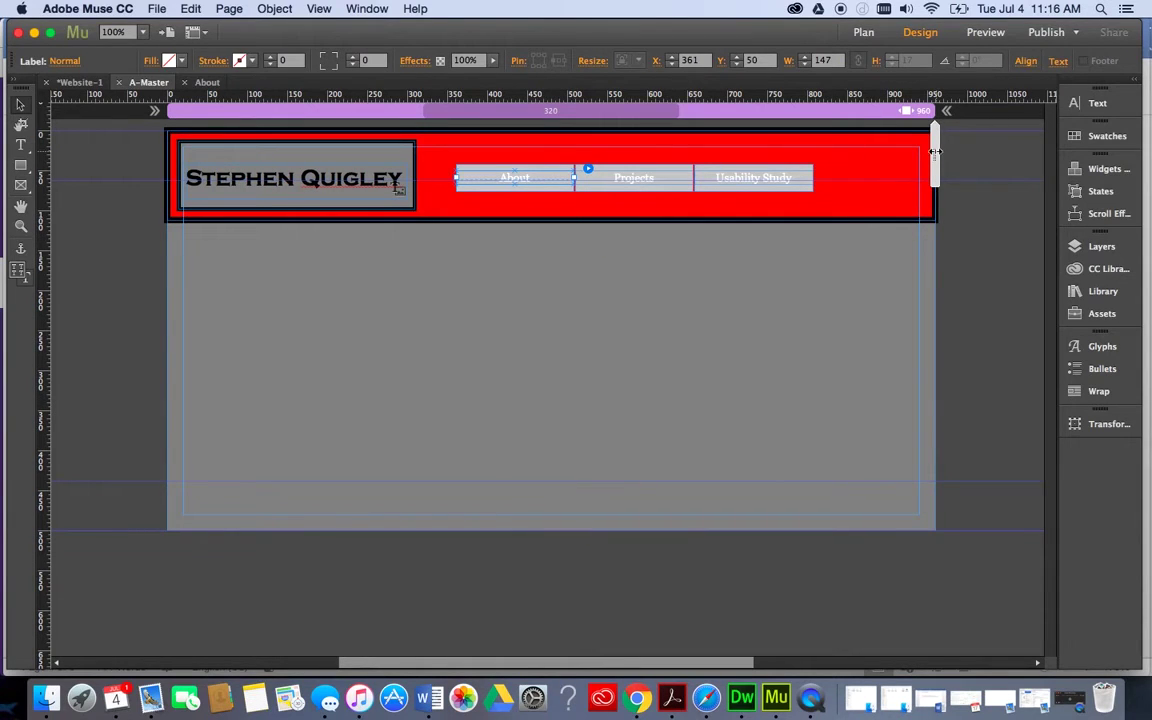
# Drag the navigation menu to the right end of the red header beside the logo.
pyautogui.moveTo(934, 150)
pyautogui.mouseDown()
pyautogui.moveTo(677, 148)
pyautogui.moveTo(934, 139)
pyautogui.mouseUp()
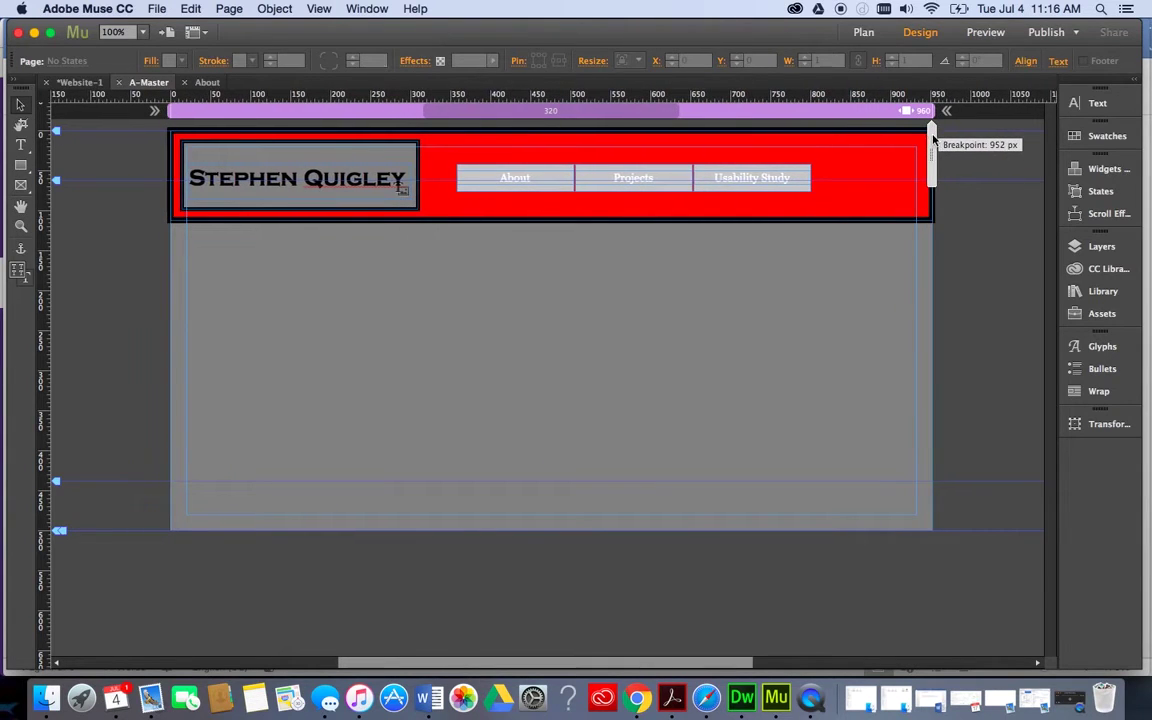
pyautogui.click(490, 172)
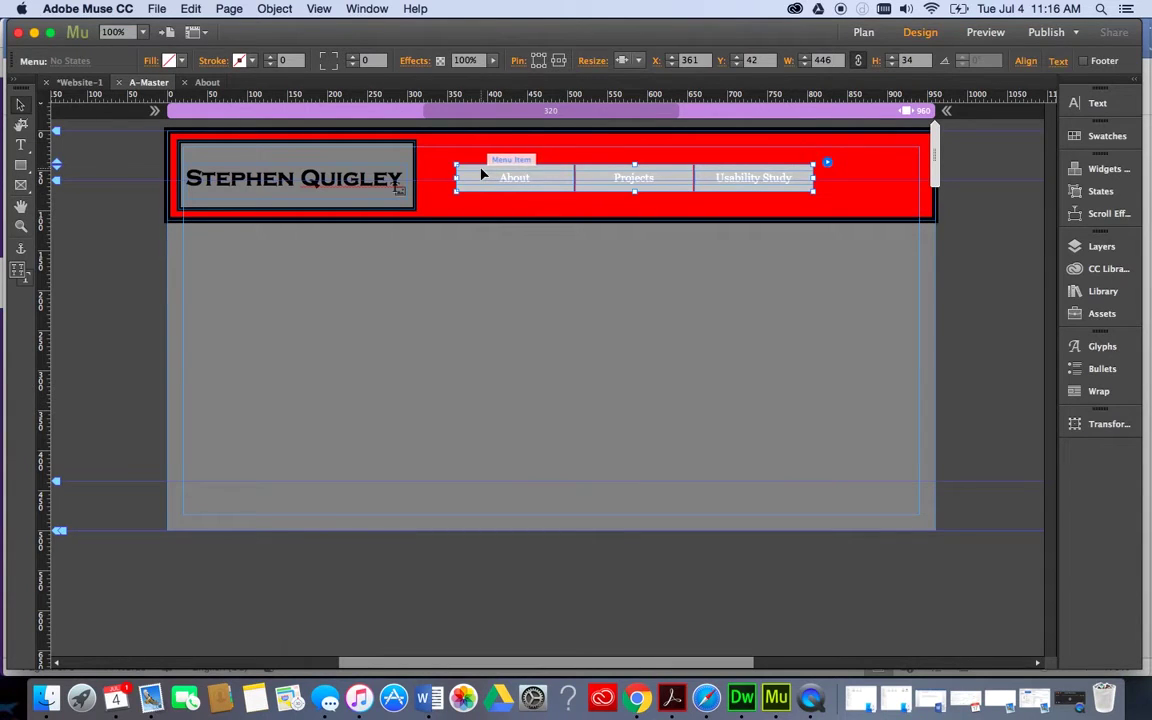
pyautogui.click(481, 175)
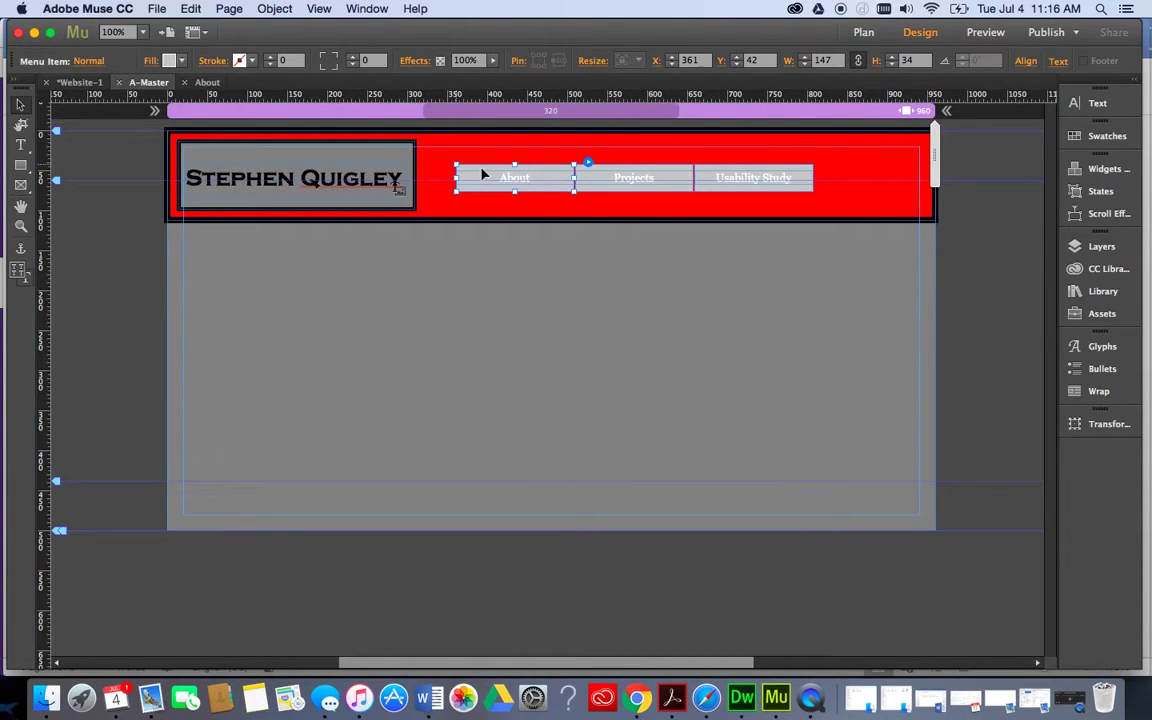
pyautogui.moveTo(482, 175); pyautogui.dragTo(589, 170)
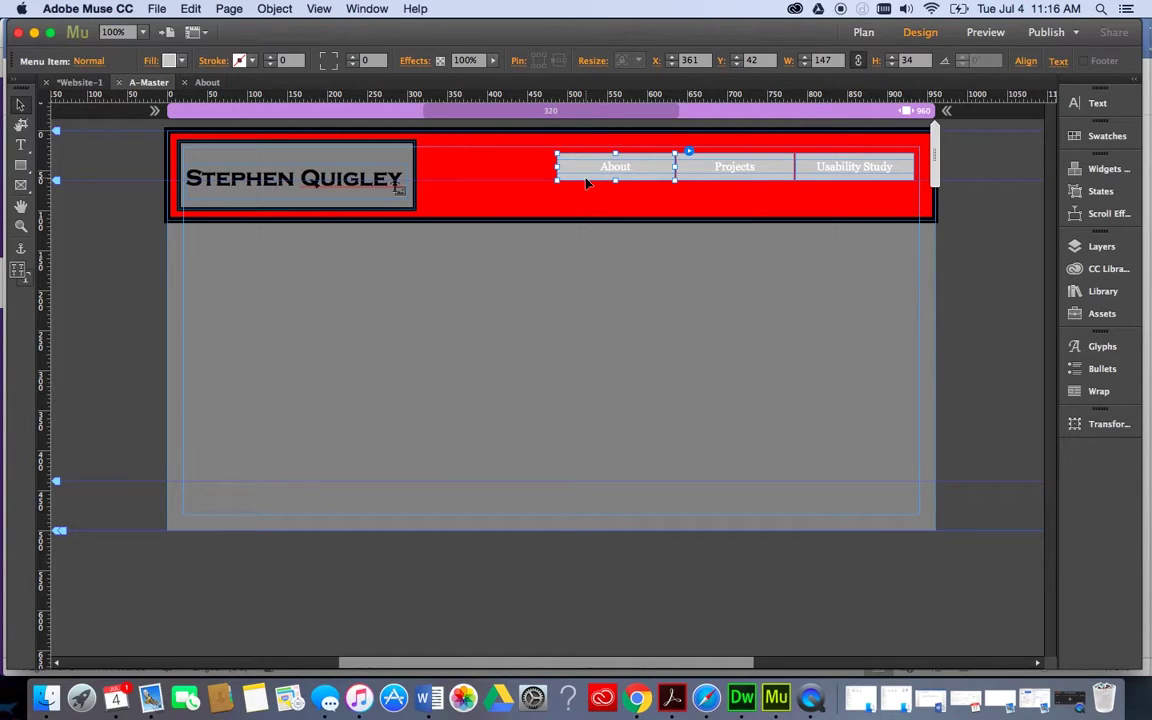
# Reselect the repositioned navigation menu and its About item.
pyautogui.rightClick(588, 182)
pyautogui.press('Escape')
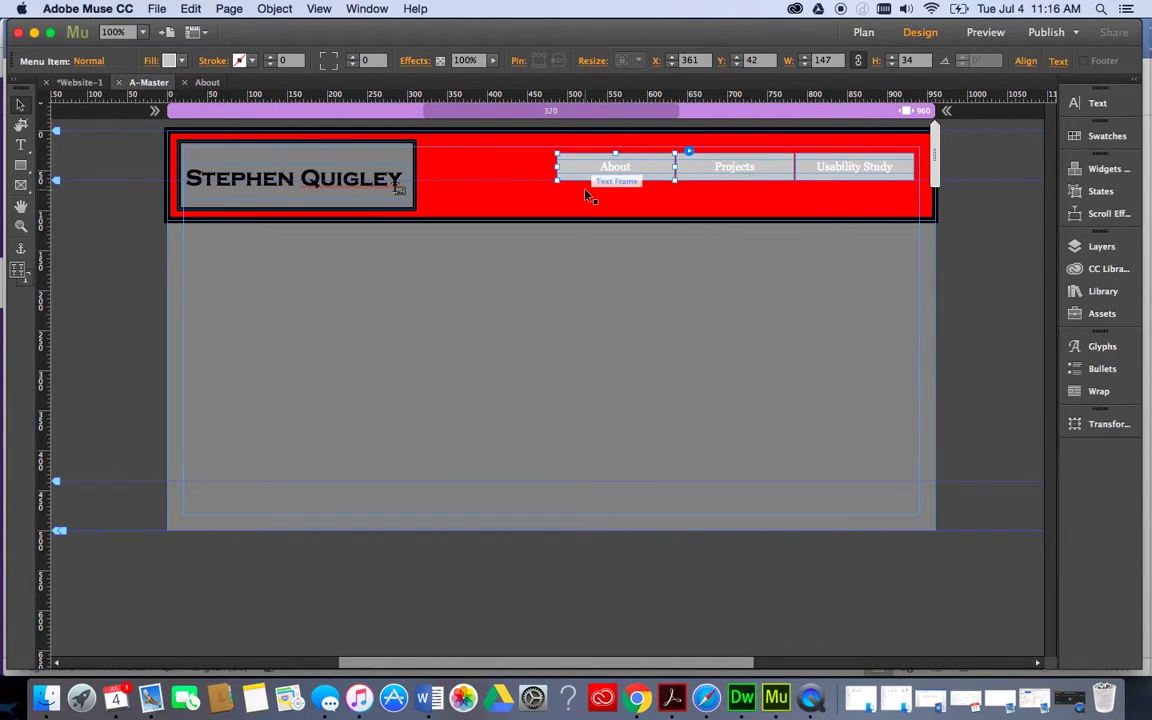
pyautogui.click(588, 196)
pyautogui.click(566, 290)
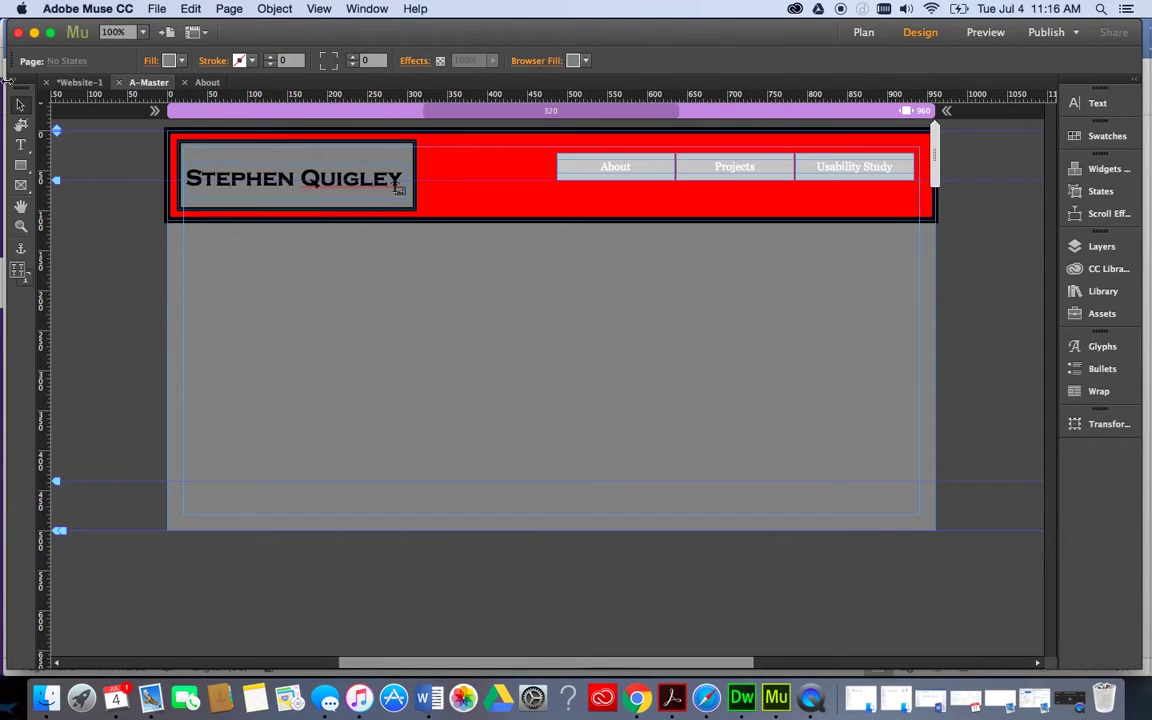
pyautogui.click(610, 163)
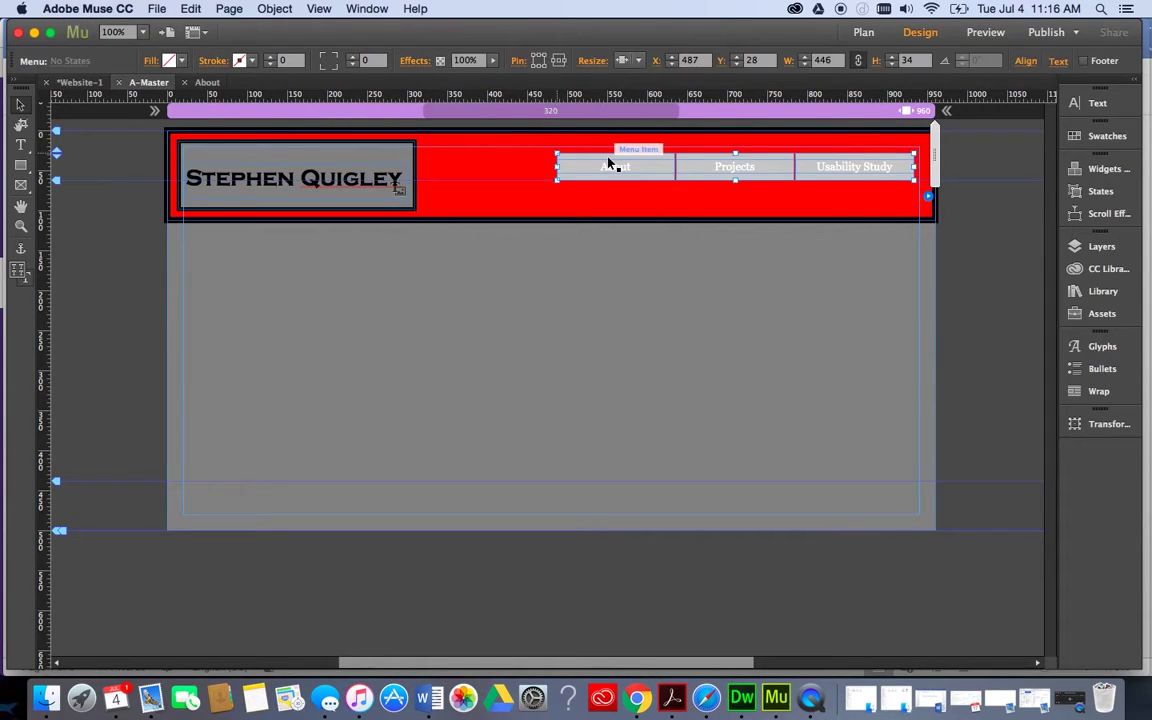
pyautogui.click(619, 169)
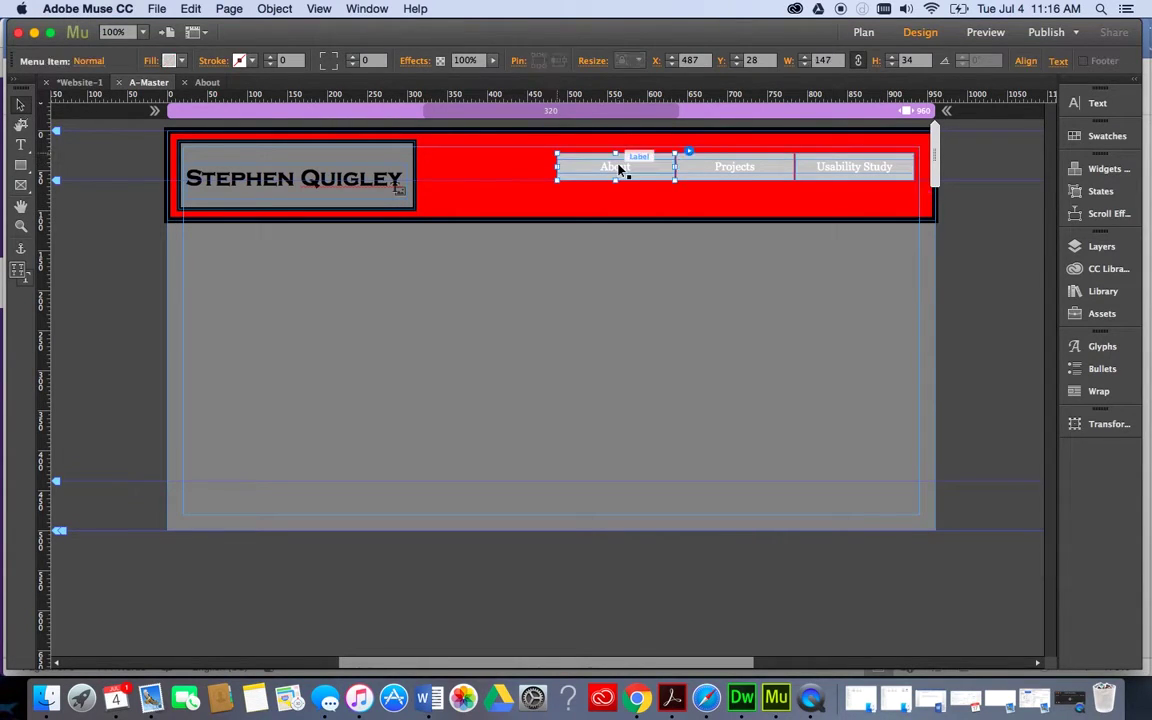
# Set the menu items' fill to None so they sit directly on the red header.
pyautogui.click(181, 62)
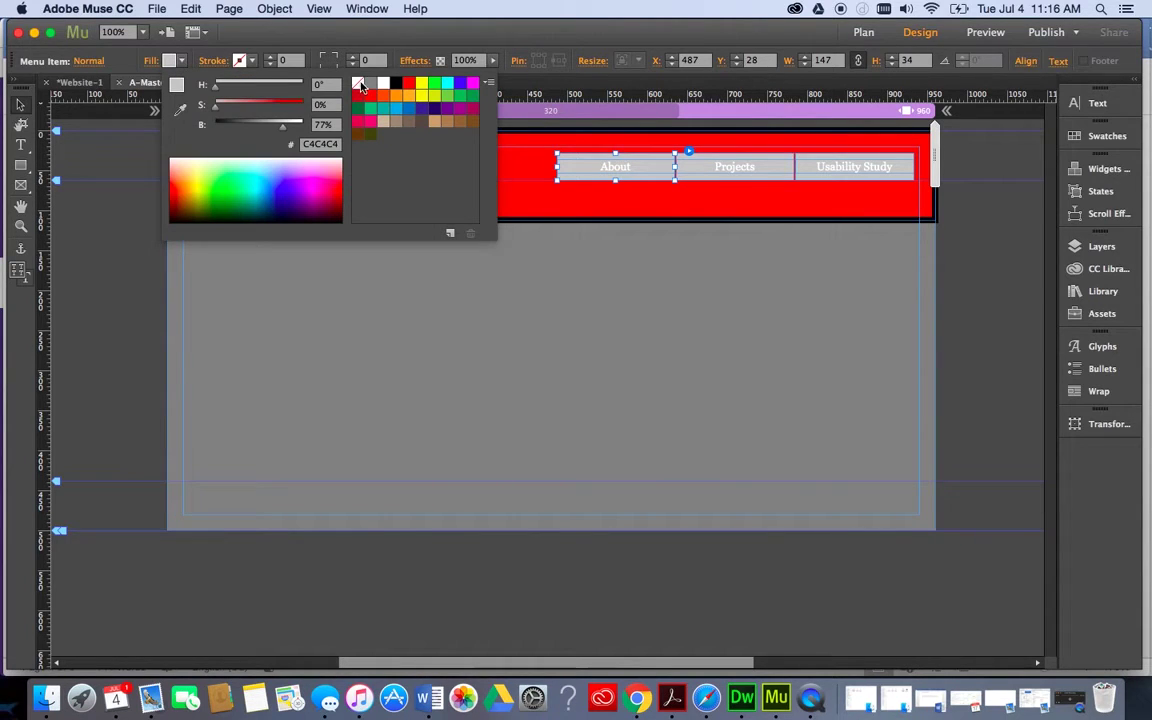
pyautogui.click(359, 85)
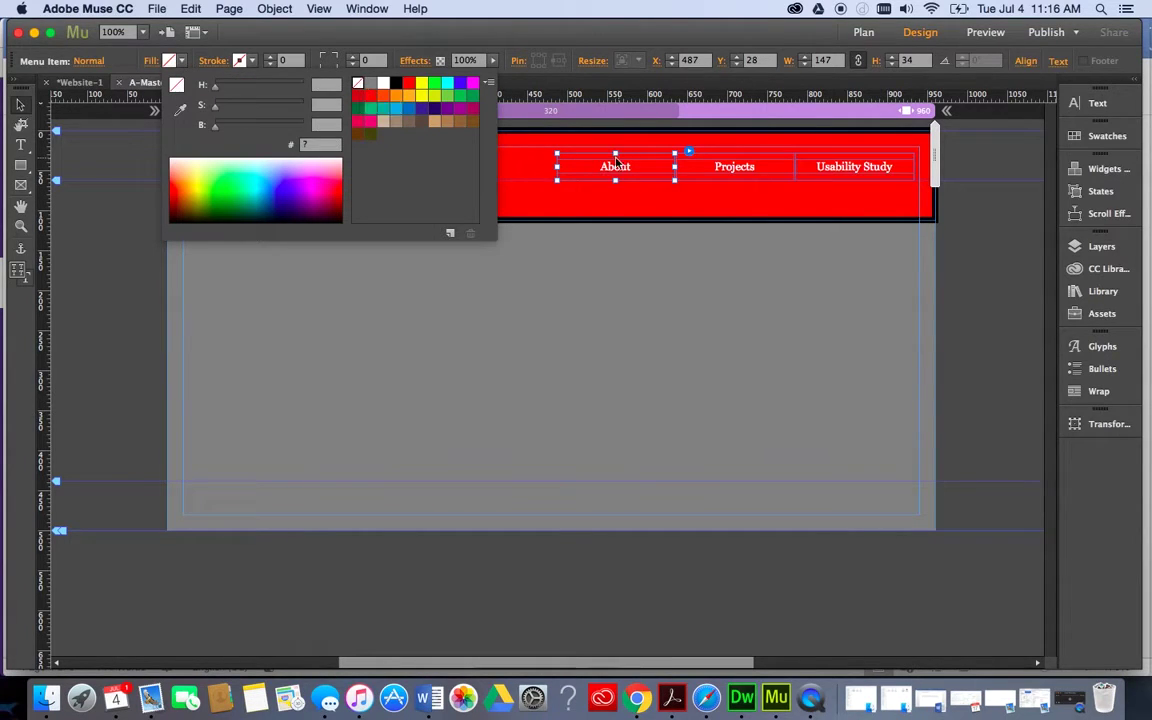
pyautogui.click(630, 285)
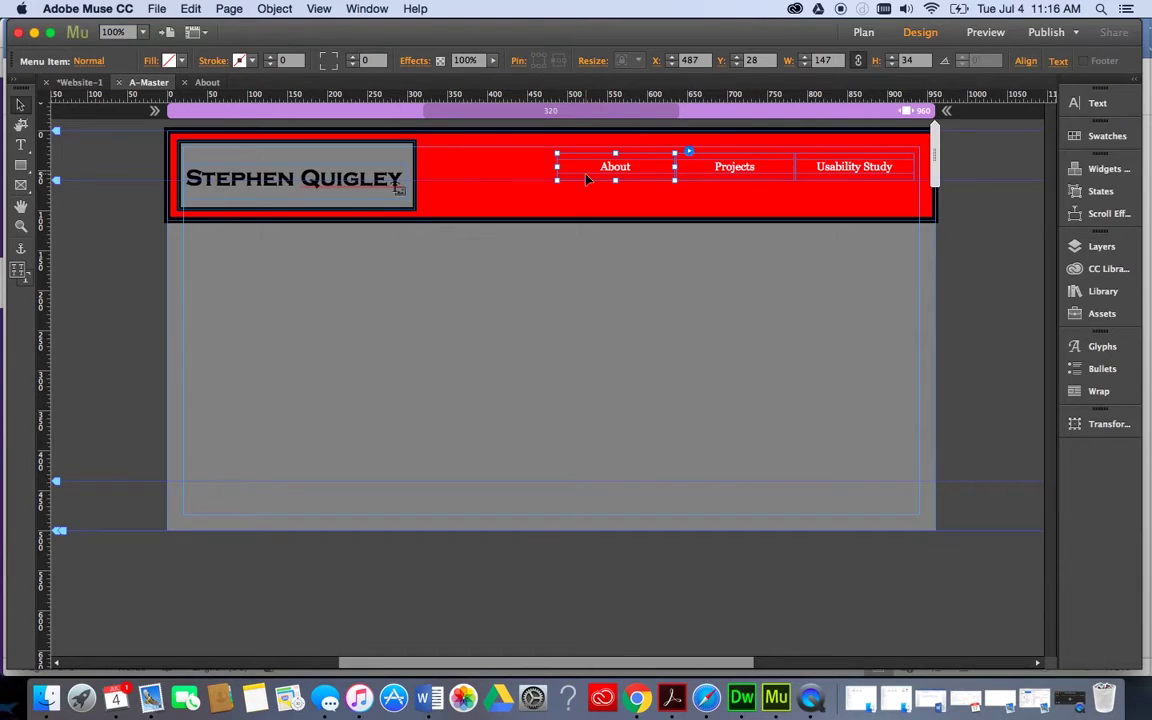
# Select the Stephen Quigley logo text, then reselect the menu's About item.
pyautogui.click(355, 185)
pyautogui.tripleClick(350, 179)
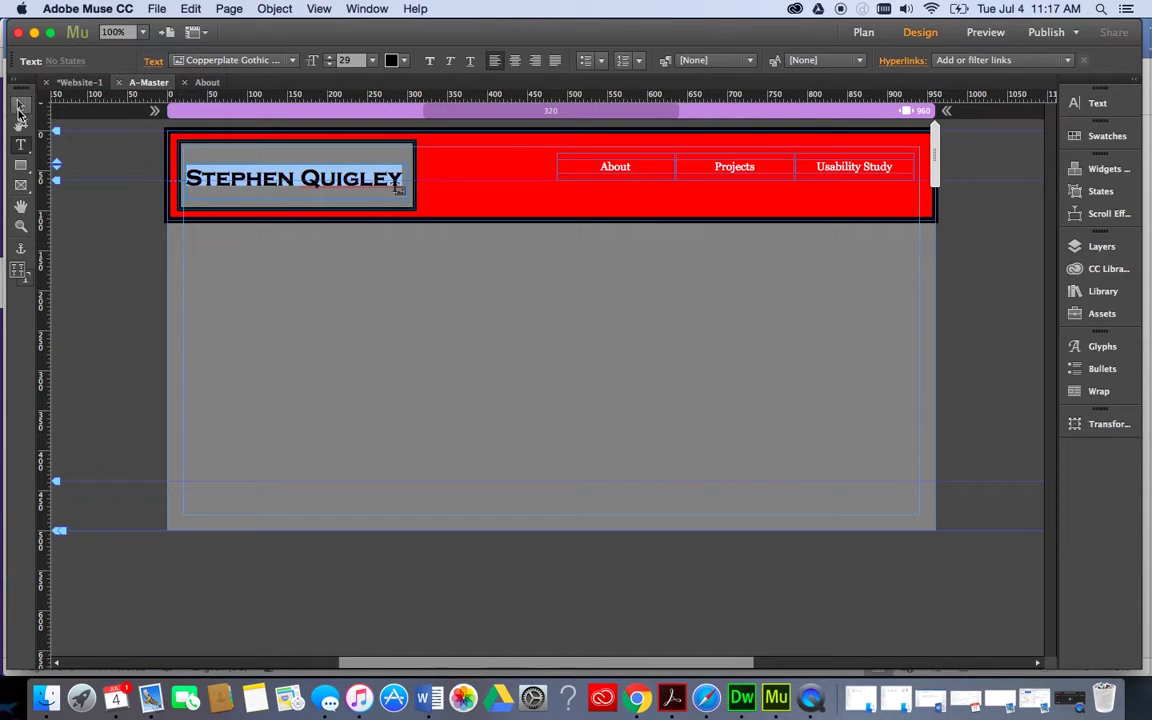
pyautogui.click(18, 110)
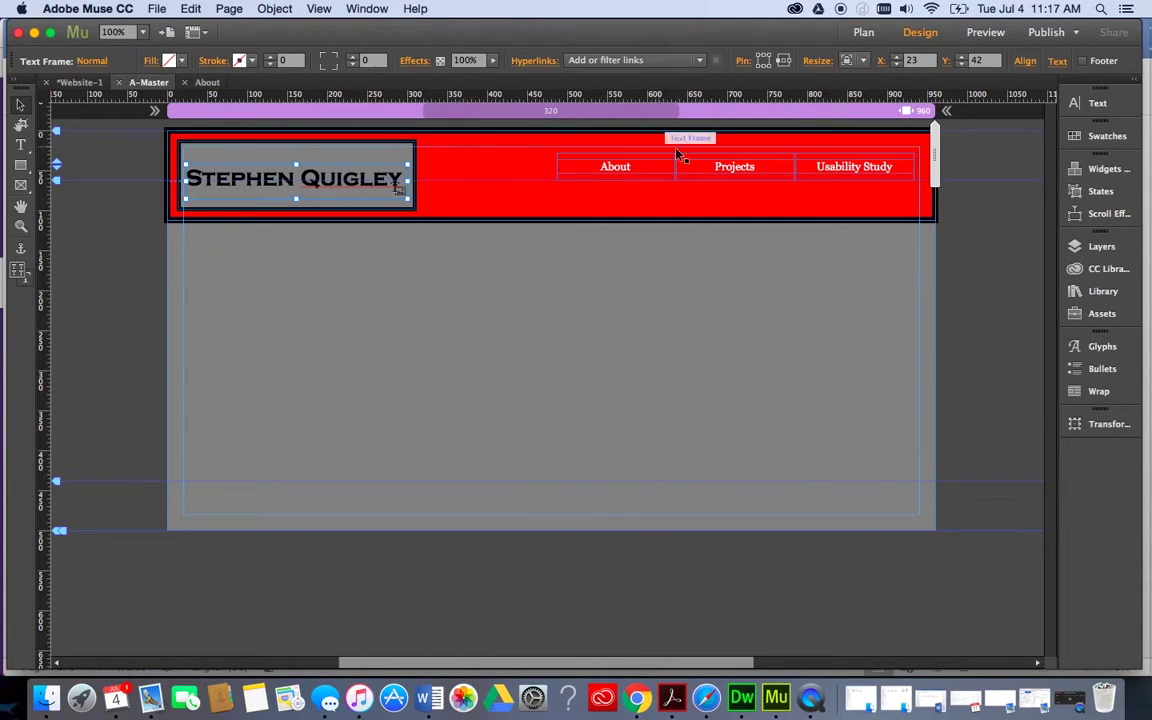
pyautogui.click(628, 168)
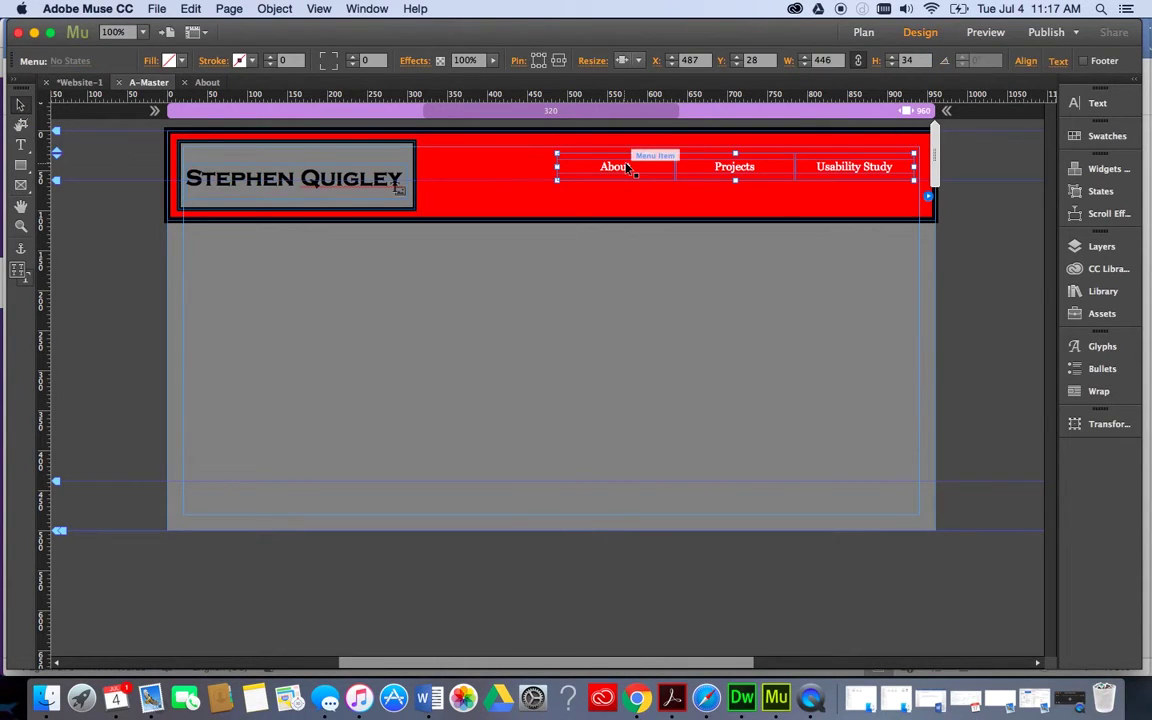
pyautogui.click(628, 168)
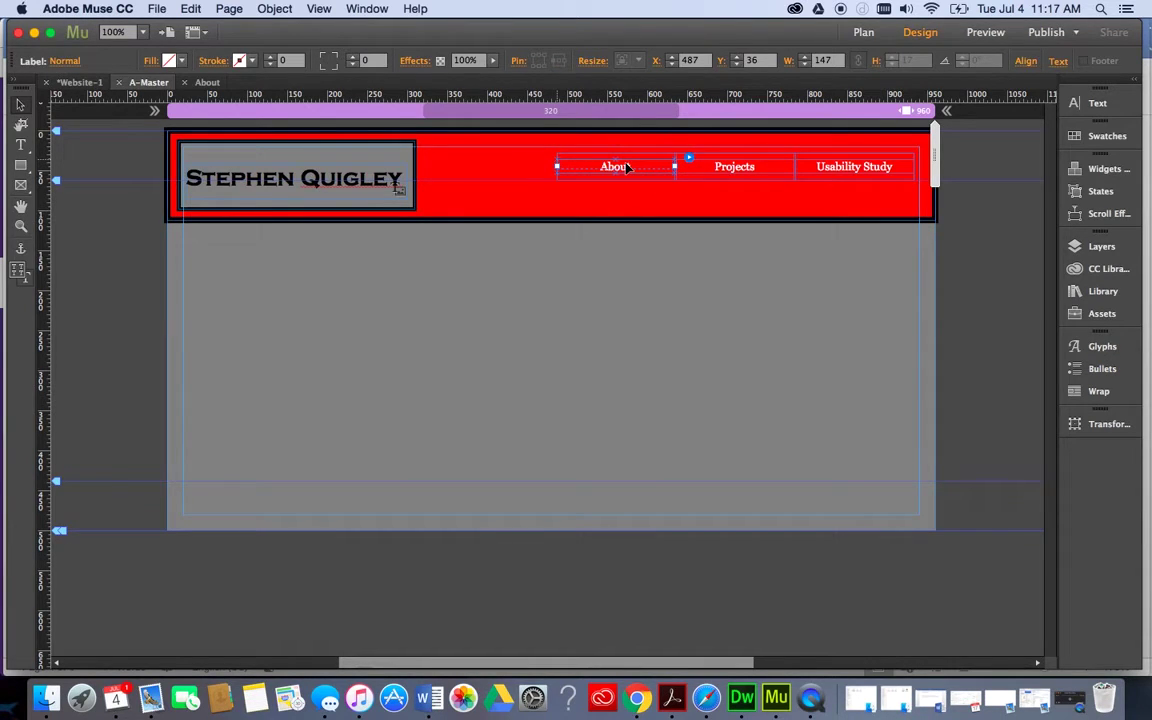
# Set the About, Projects and Usability Study labels in Copperplate Gothic Light.
pyautogui.click(1099, 104)
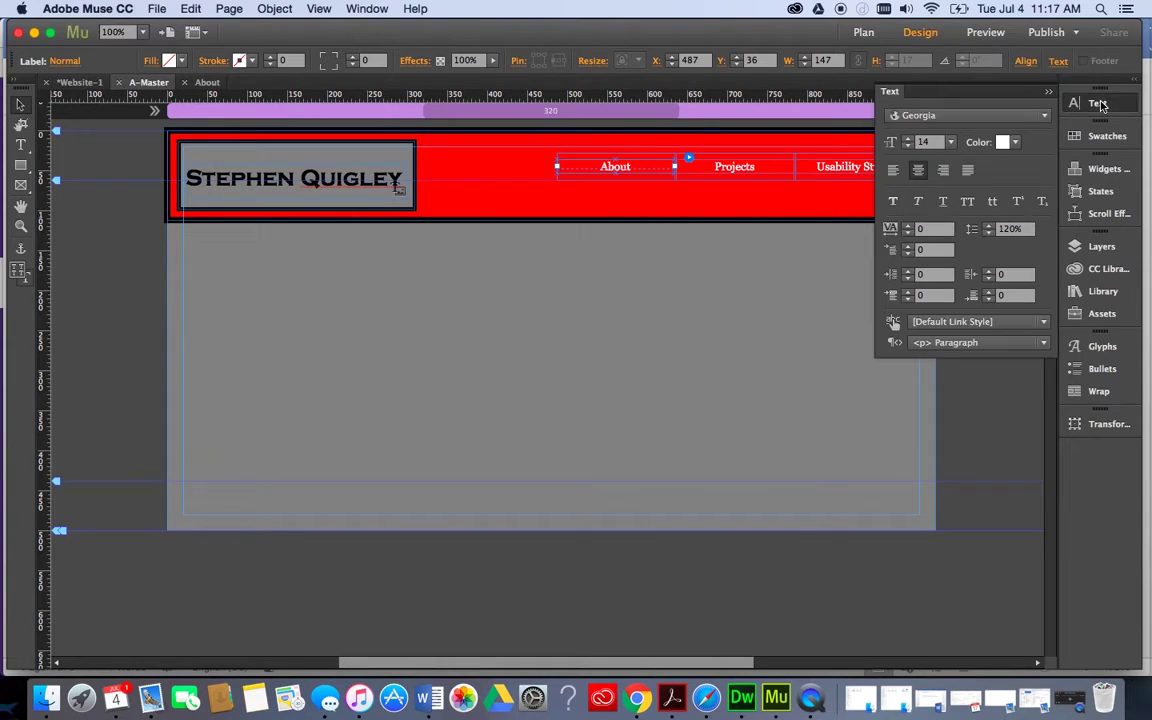
pyautogui.click(1010, 117)
pyautogui.scroll(-10, 923, 460)
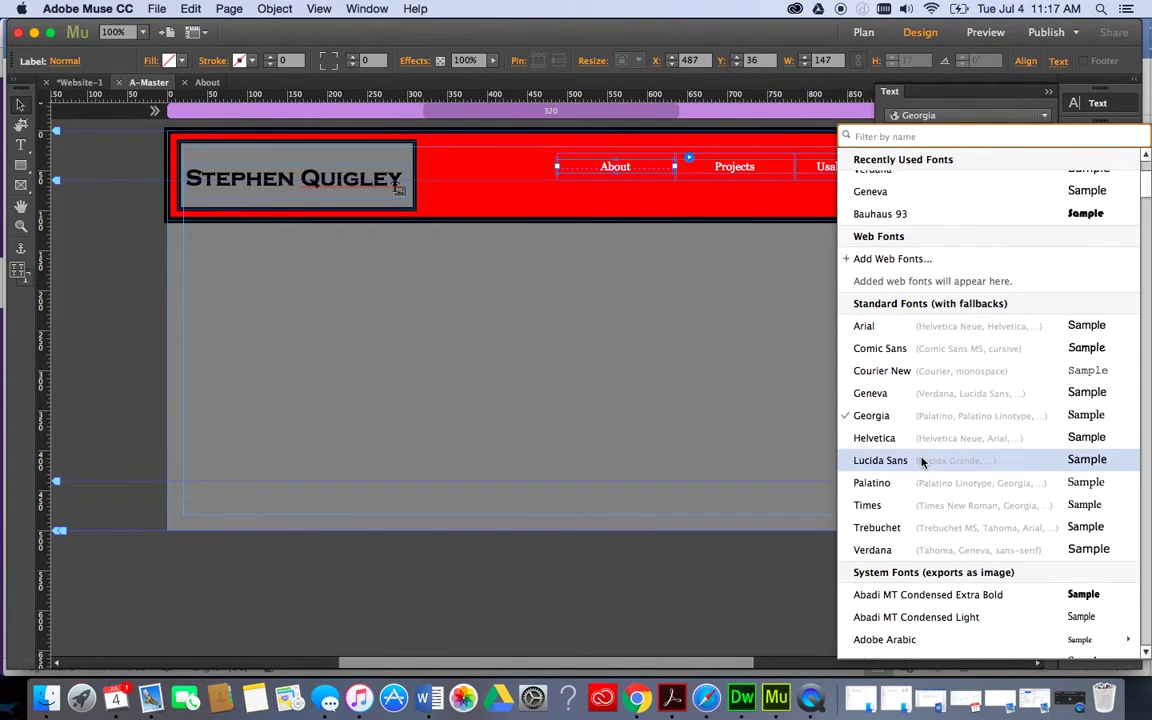
pyautogui.scroll(-15, 923, 460)
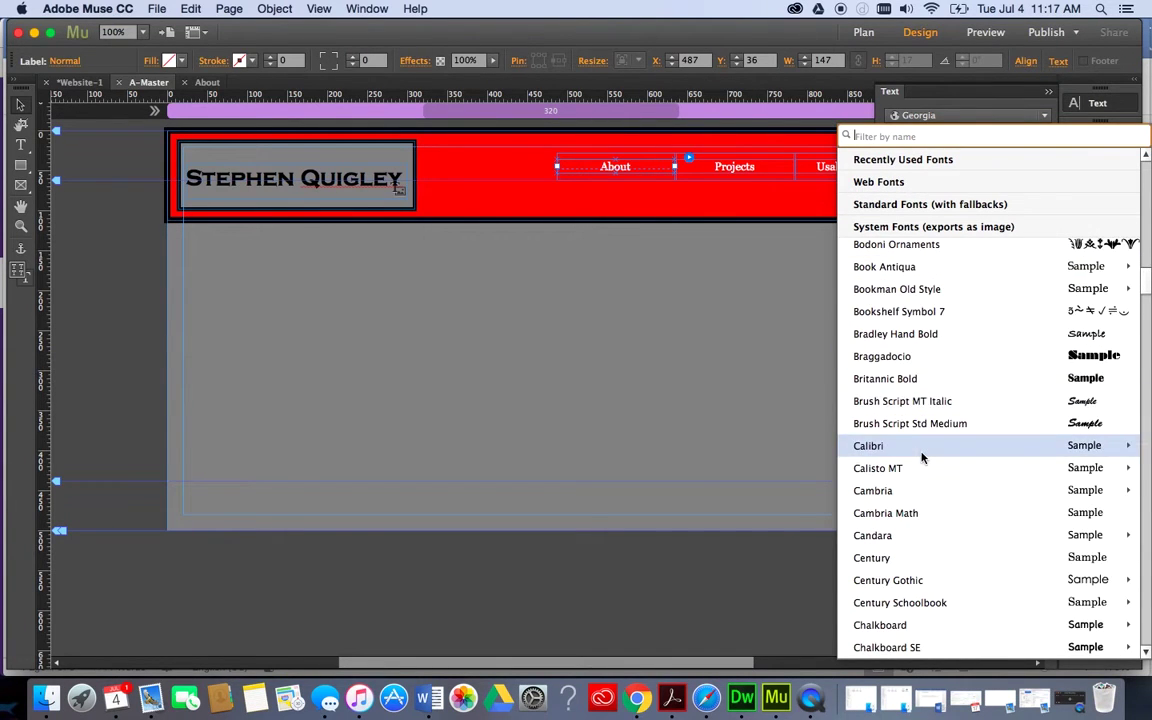
pyautogui.scroll(-5, 923, 458)
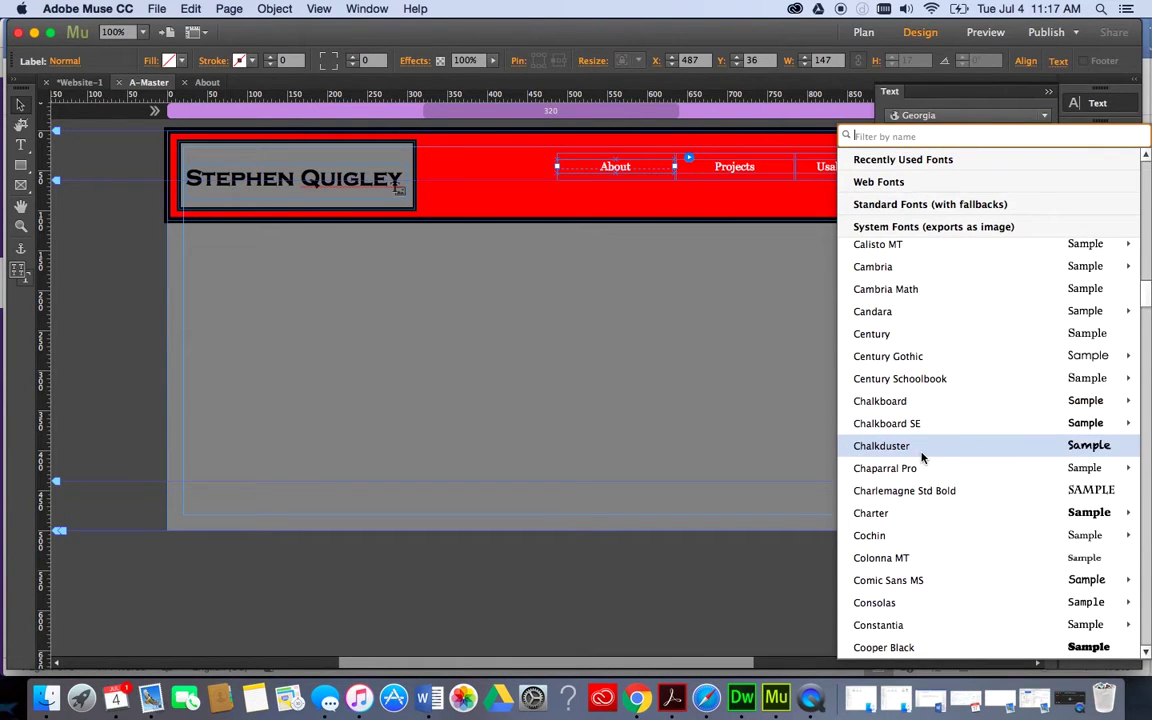
pyautogui.scroll(-2, 920, 455)
pyautogui.scroll(-5, 905, 548)
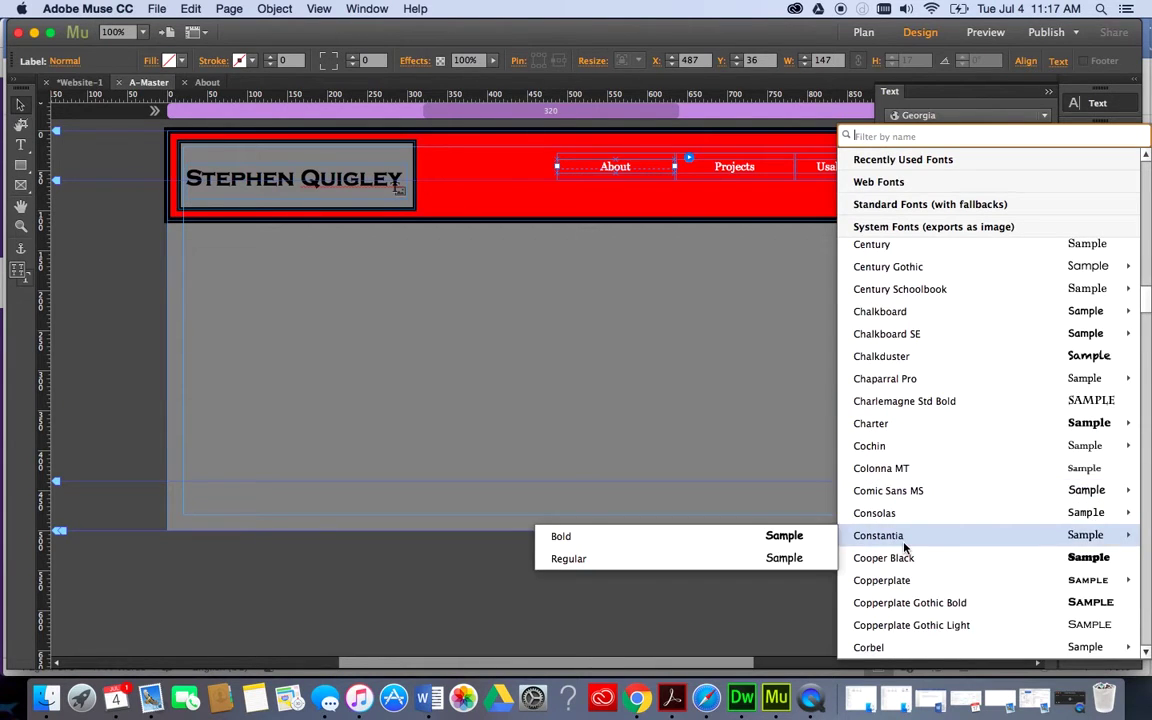
pyautogui.scroll(-2, 905, 548)
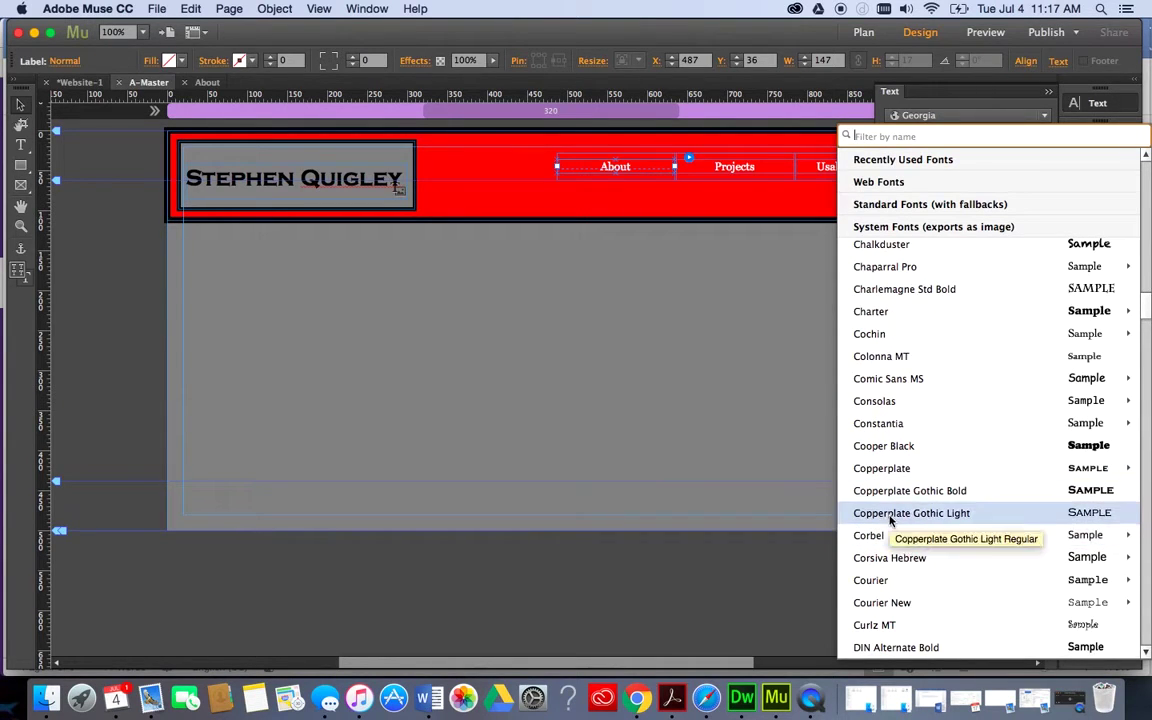
pyautogui.click(890, 516)
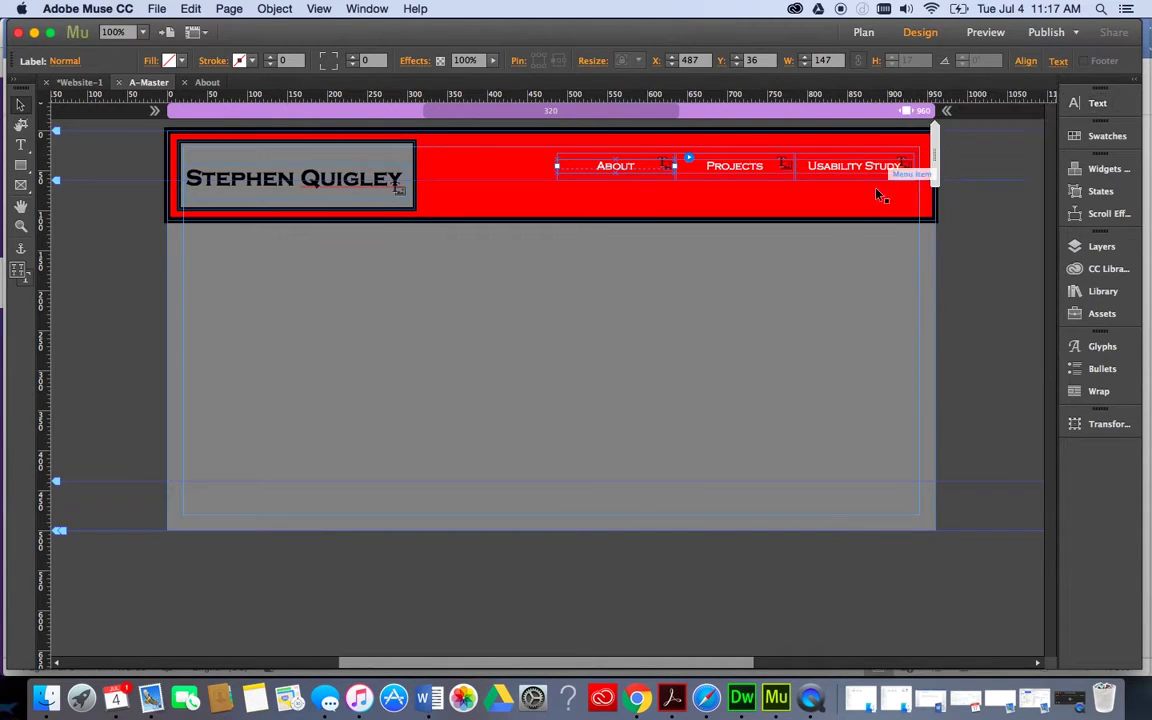
pyautogui.click(815, 313)
# Nudge the menu down about 14 px, then test narrower and wider page widths.
pyautogui.moveTo(735, 175); pyautogui.dragTo(740, 188)
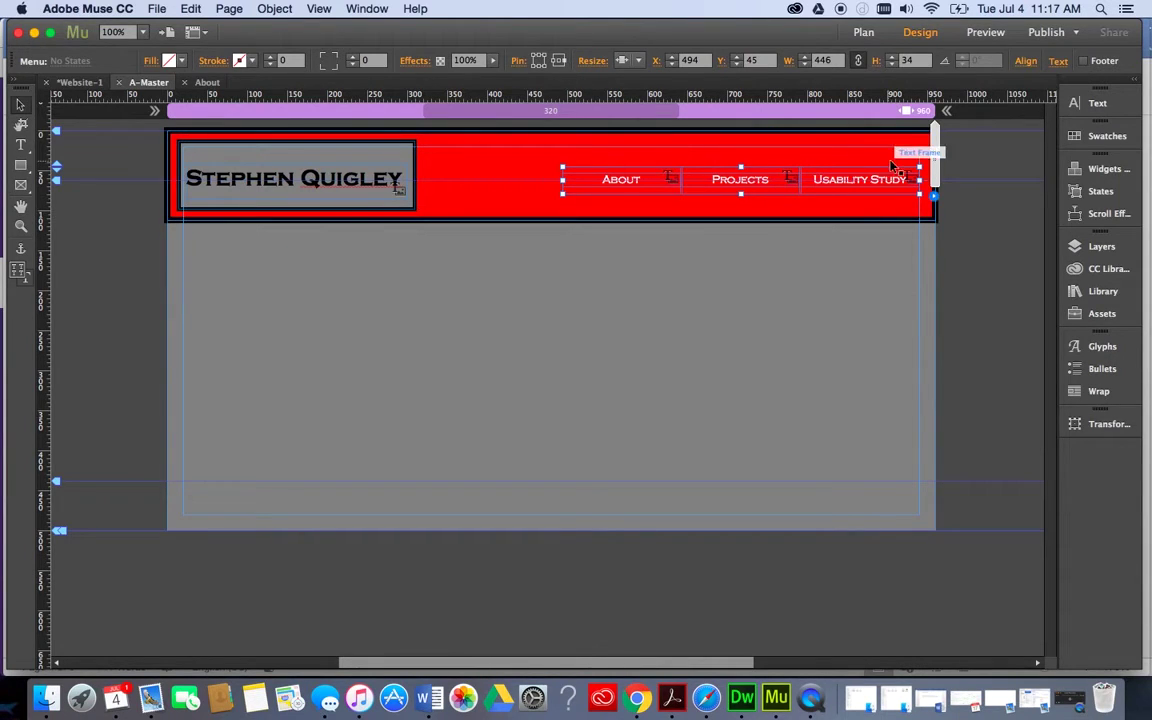
pyautogui.moveTo(936, 152); pyautogui.dragTo(701, 152)
pyautogui.moveTo(659, 145)
pyautogui.mouseDown()
pyautogui.moveTo(678, 145)
pyautogui.moveTo(682, 128)
pyautogui.moveTo(751, 118)
pyautogui.moveTo(936, 138)
pyautogui.mouseUp()
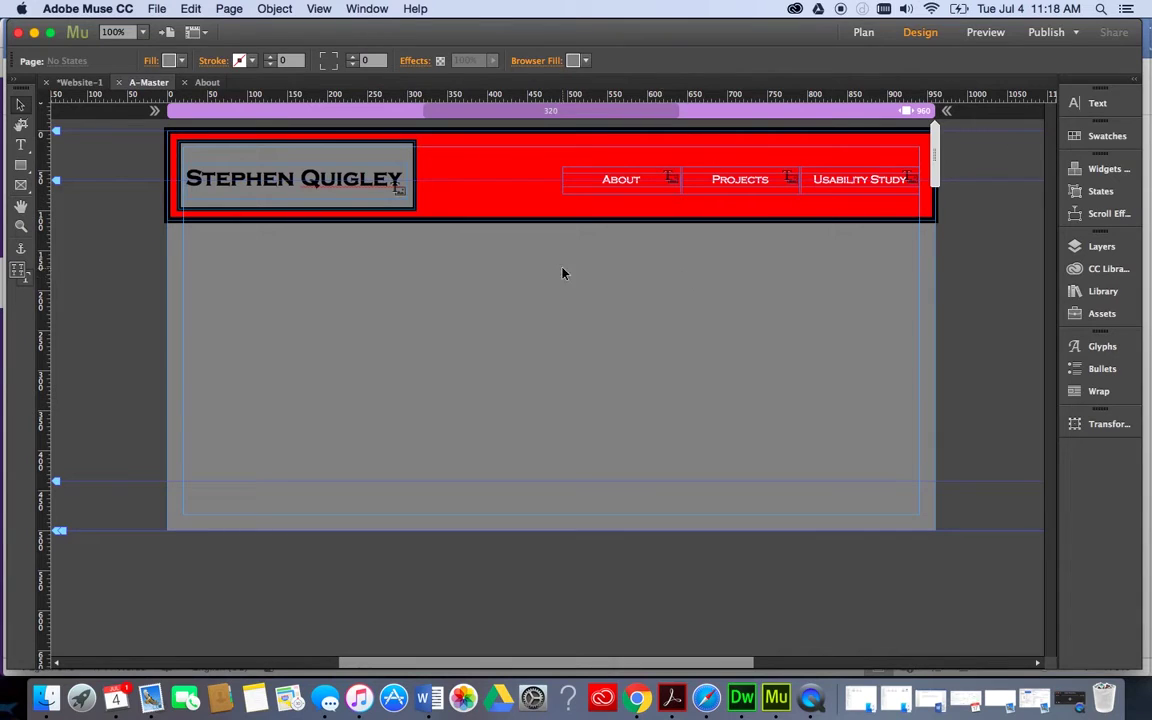
# Open the About page and browse the Basic slideshow widget in the Widgets Library.
pyautogui.click(863, 32)
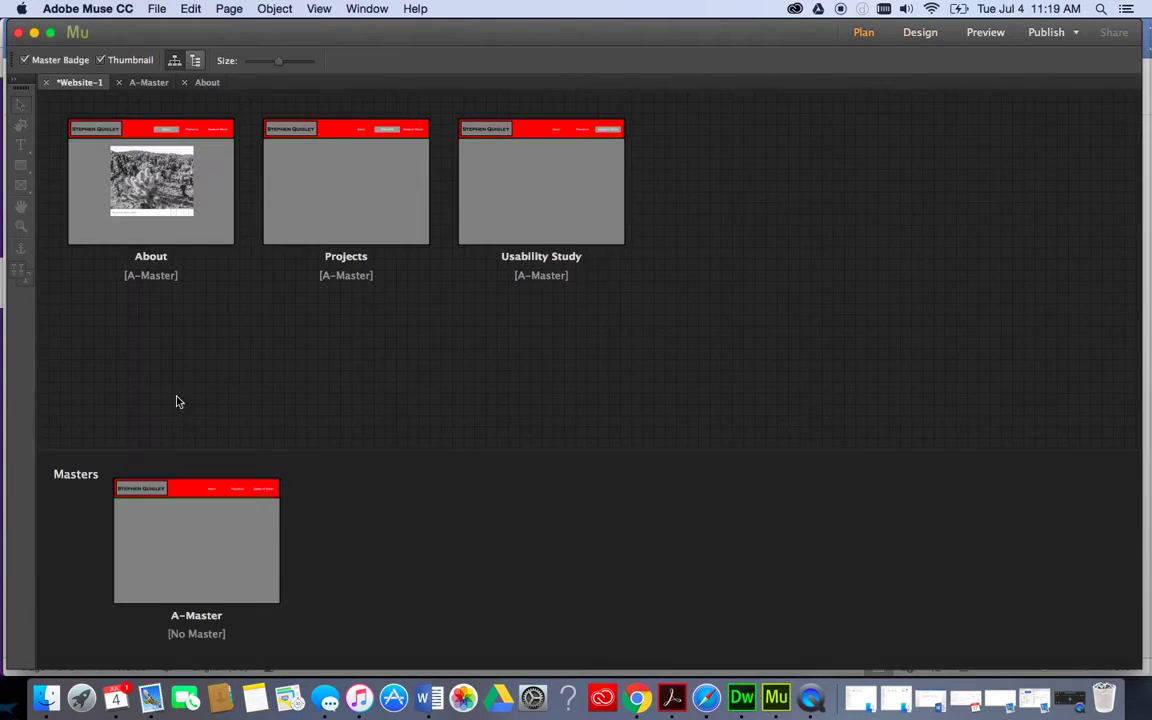
pyautogui.doubleClick(204, 230)
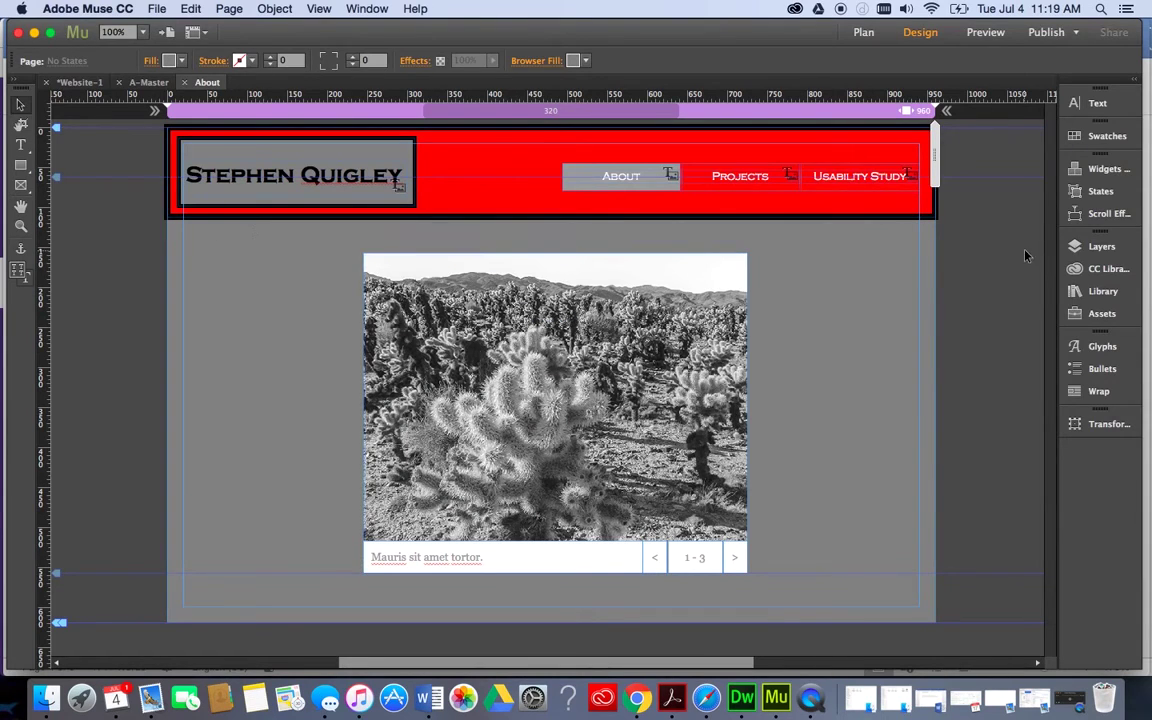
pyautogui.click(1093, 171)
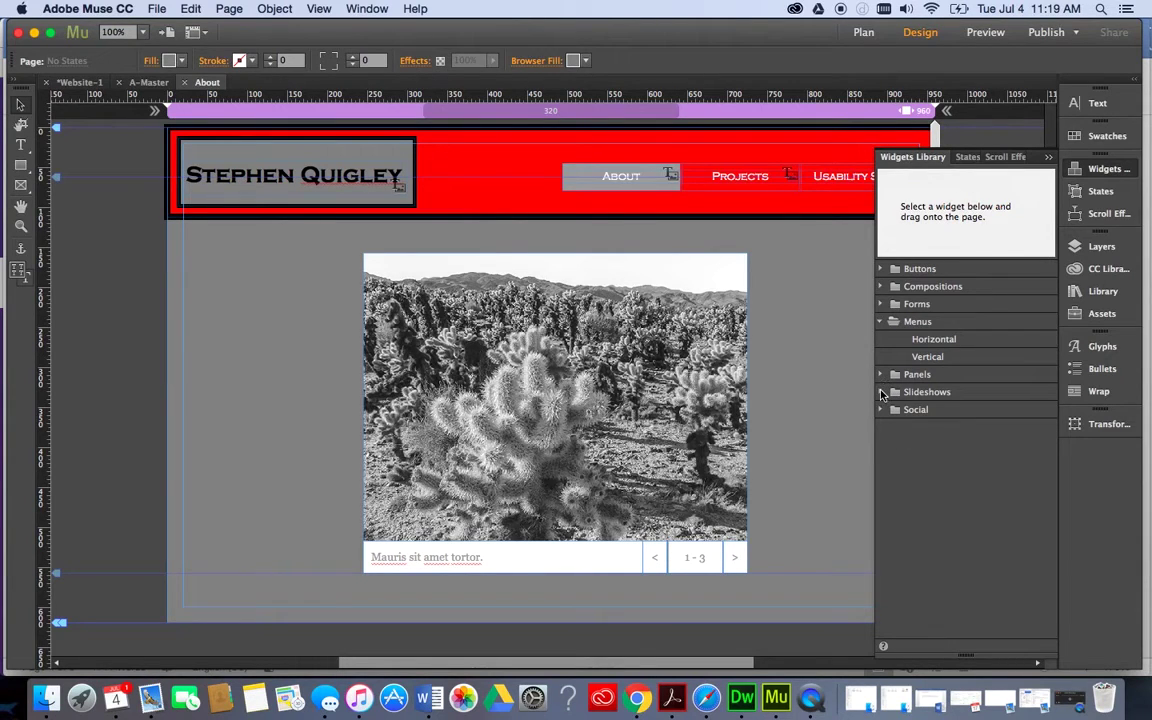
pyautogui.click(881, 392)
pyautogui.click(920, 412)
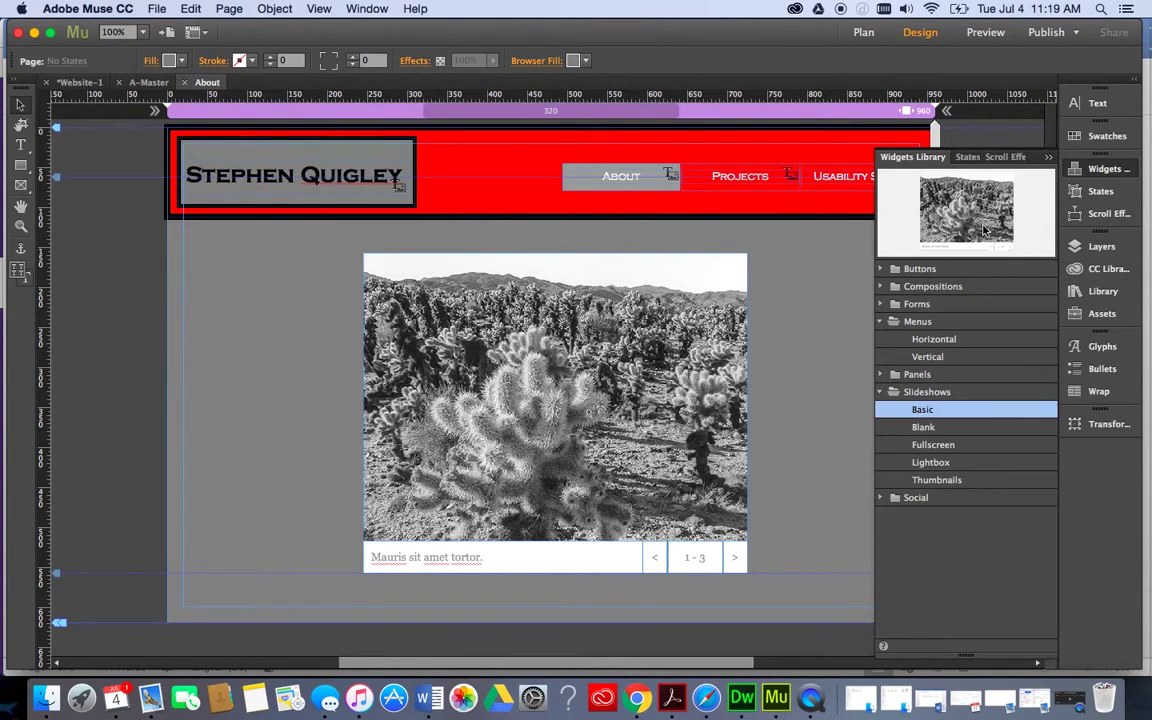
pyautogui.moveTo(985, 225); pyautogui.dragTo(826, 205)
# Select the existing slideshow, check its options, and delete it.
pyautogui.click(715, 270)
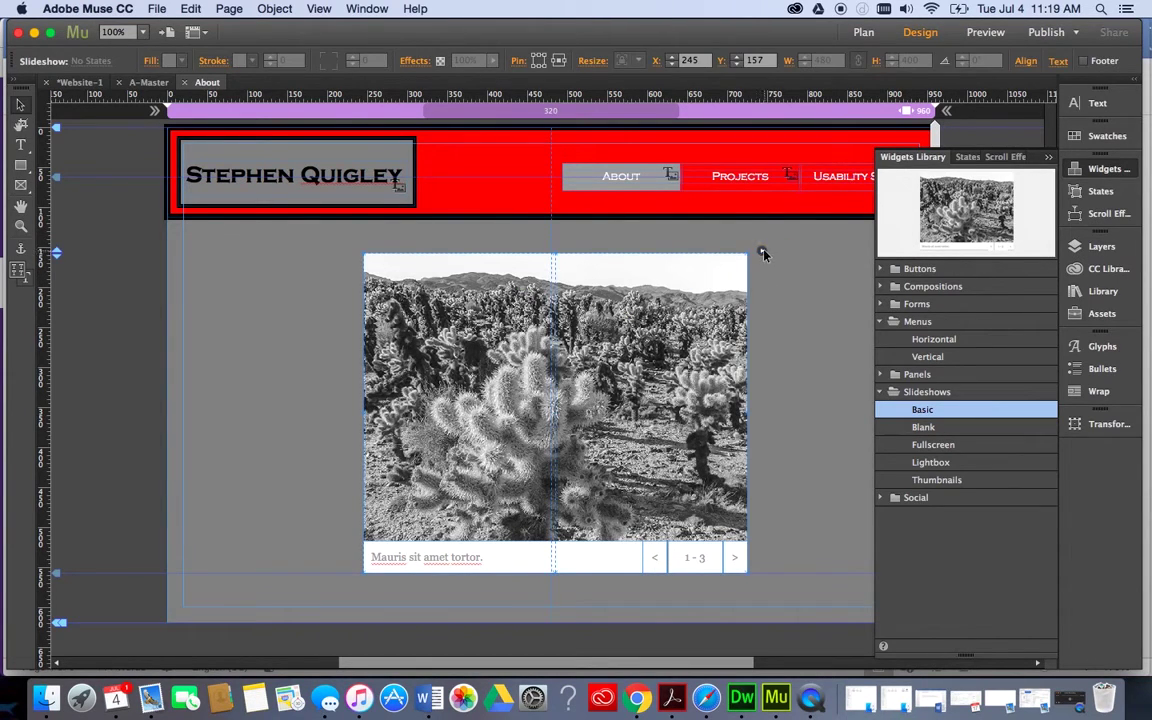
pyautogui.click(762, 252)
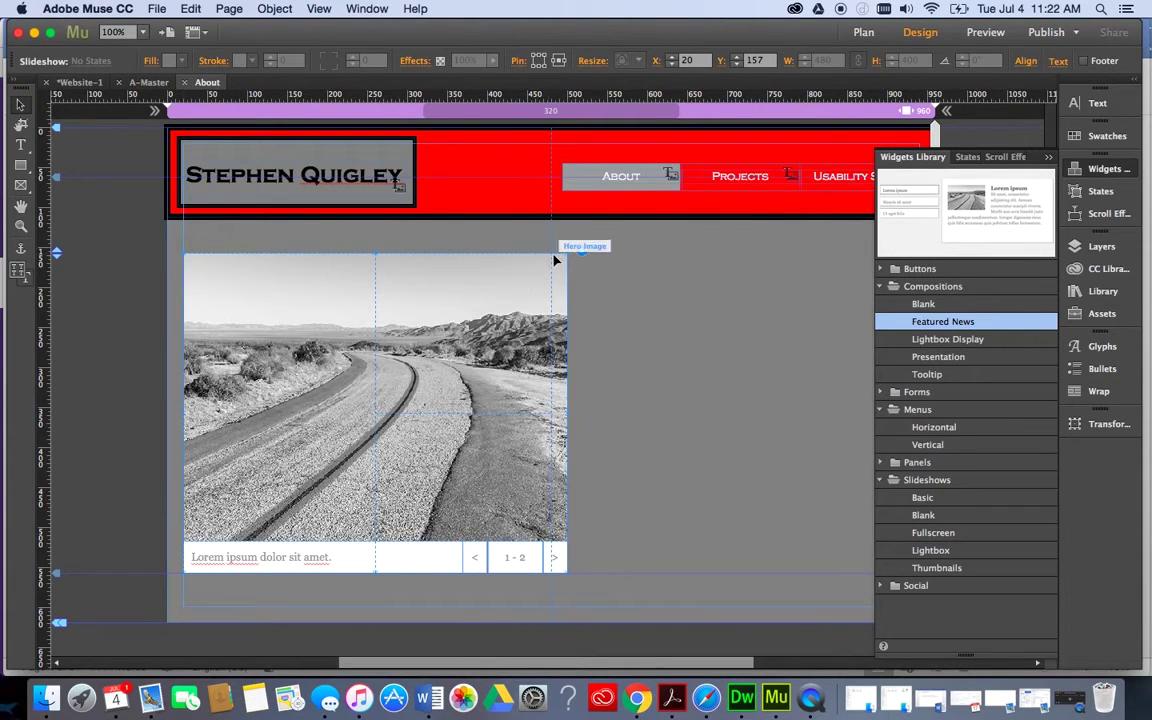
pyautogui.press('Delete')
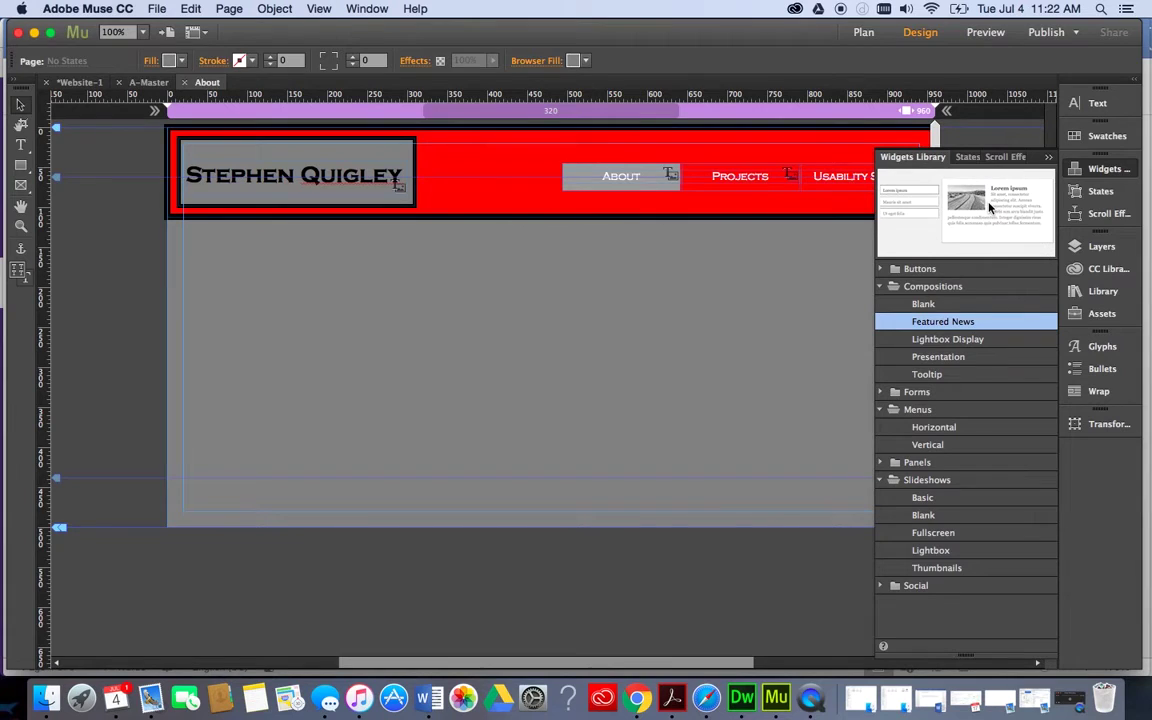
# Place a Featured News composition below the header, shifted toward the left edge.
pyautogui.moveTo(989, 207); pyautogui.dragTo(225, 272)
pyautogui.moveTo(405, 313); pyautogui.dragTo(405, 313)
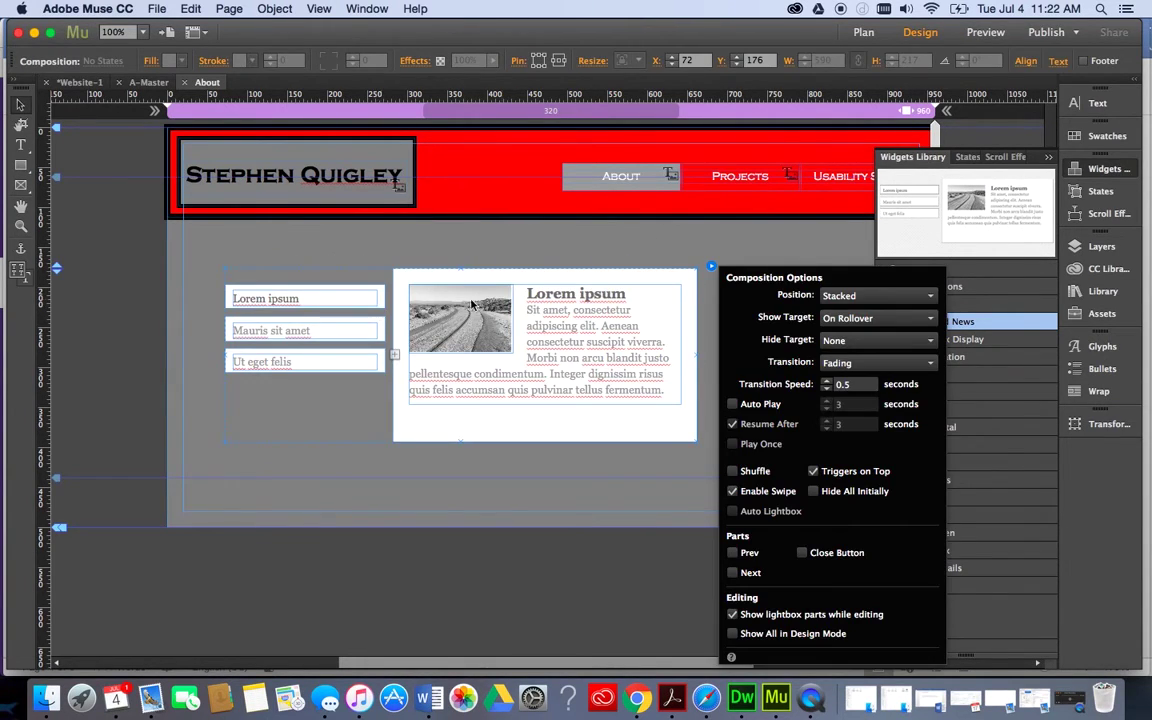
pyautogui.moveTo(530, 277); pyautogui.dragTo(499, 277)
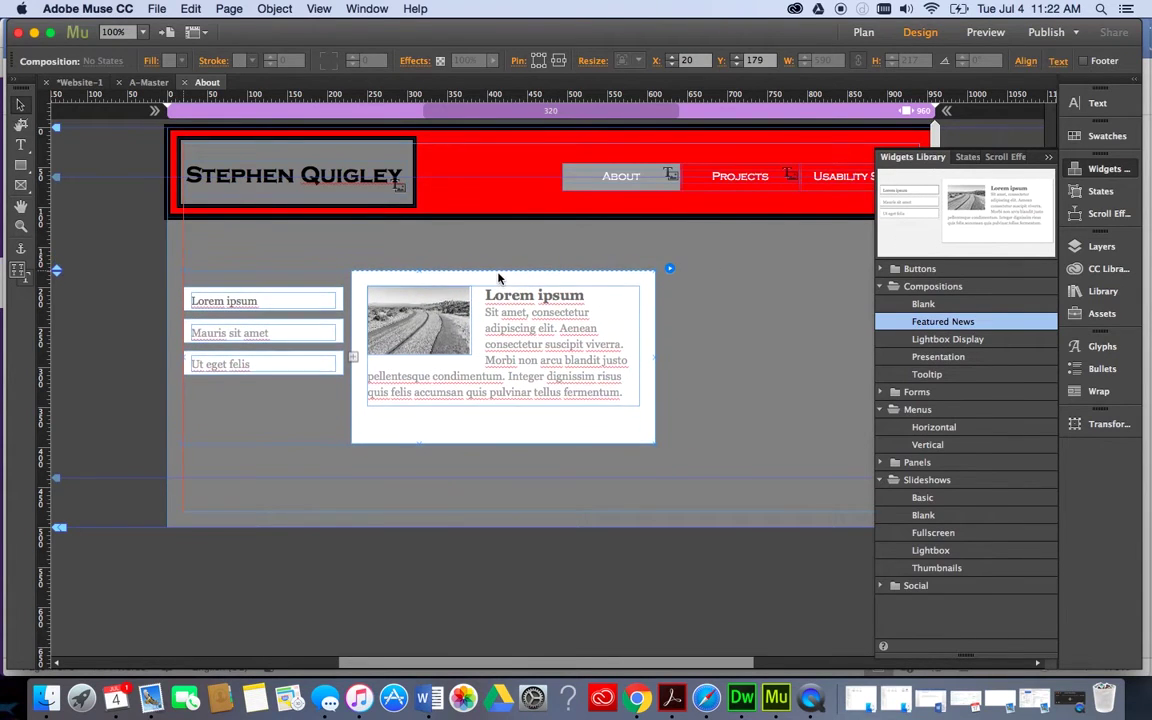
# Rename the three trigger labels to Rhetor, Teacher and Design.
pyautogui.click(257, 305)
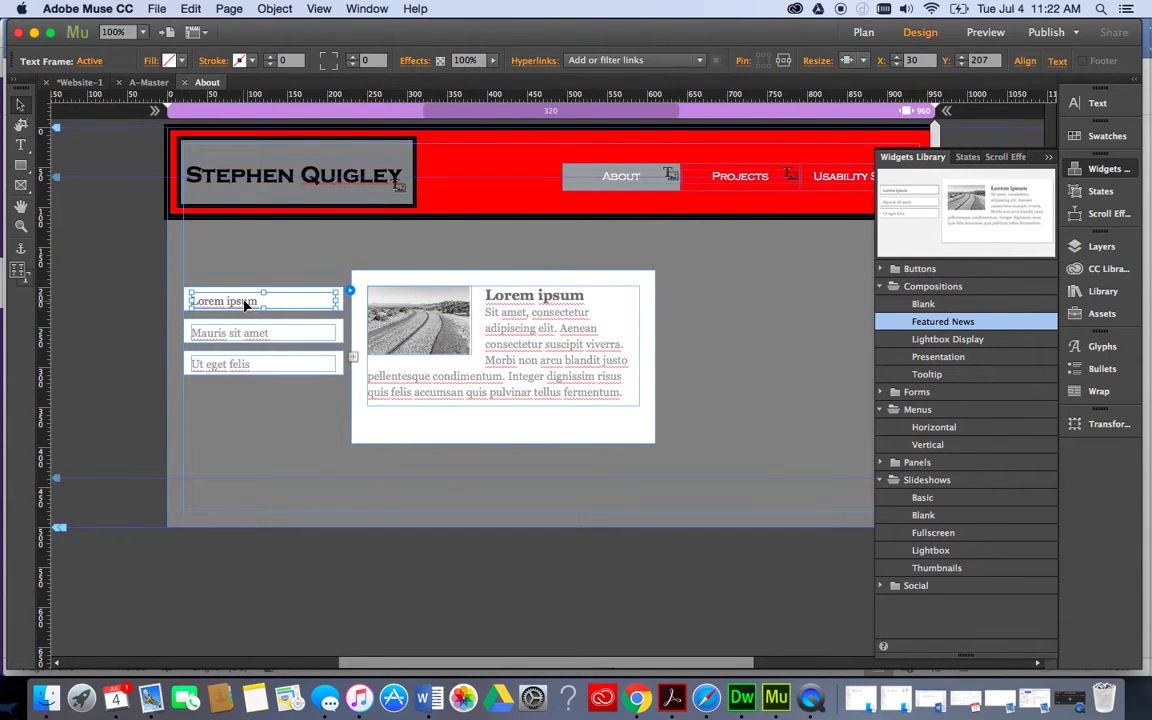
pyautogui.doubleClick(244, 304)
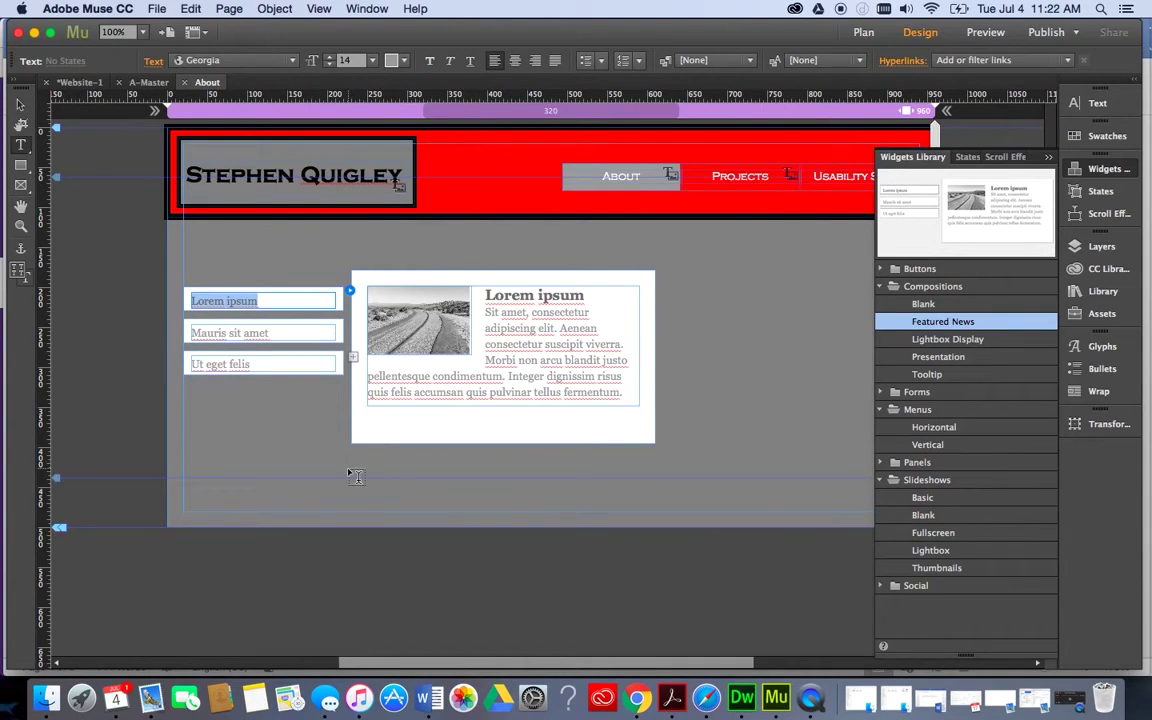
pyautogui.write('Rh')
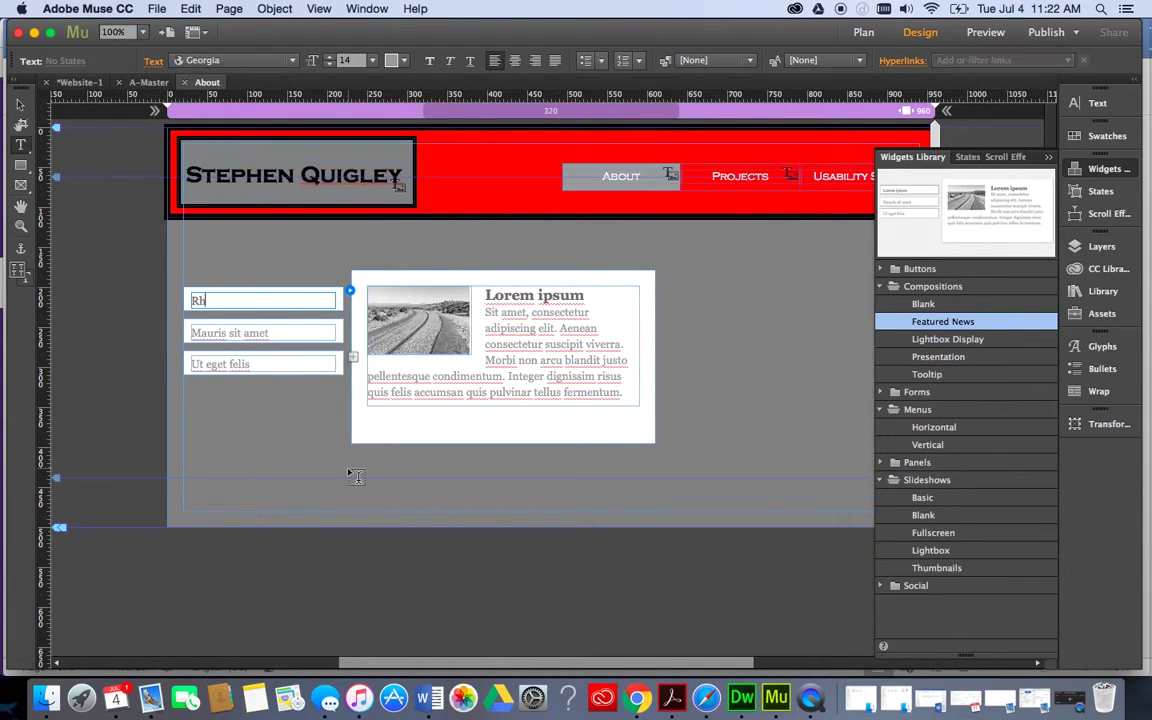
pyautogui.write('etor')
pyautogui.doubleClick(249, 332)
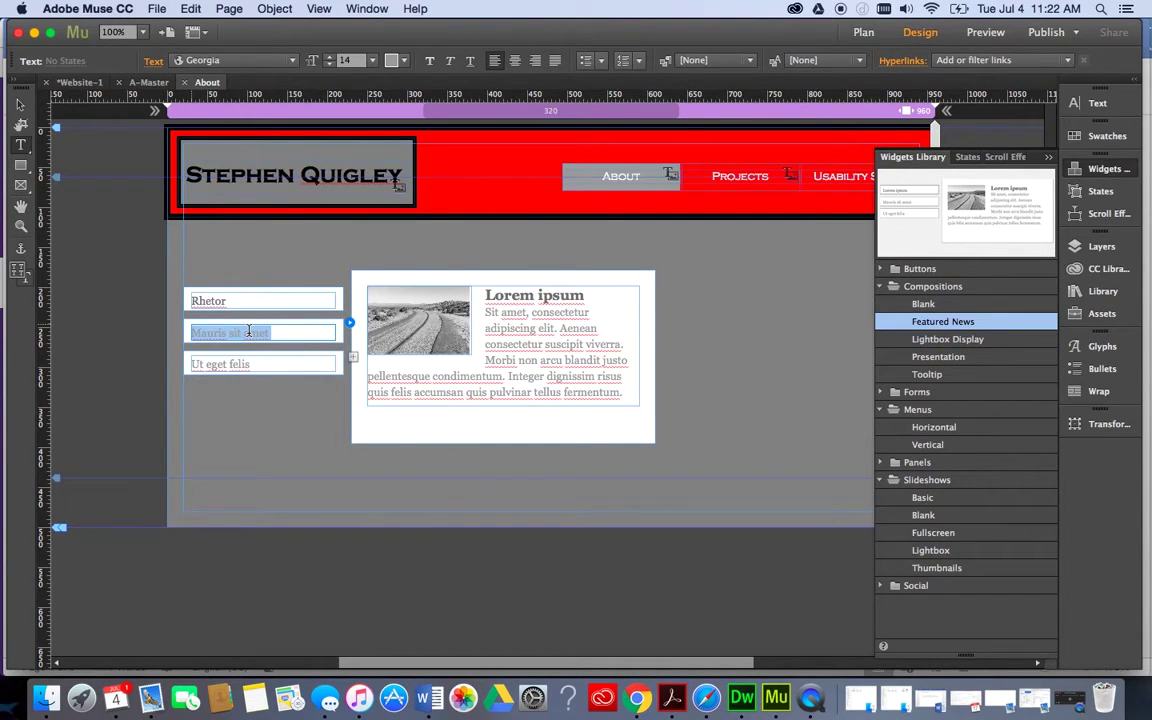
pyautogui.write('Teach')
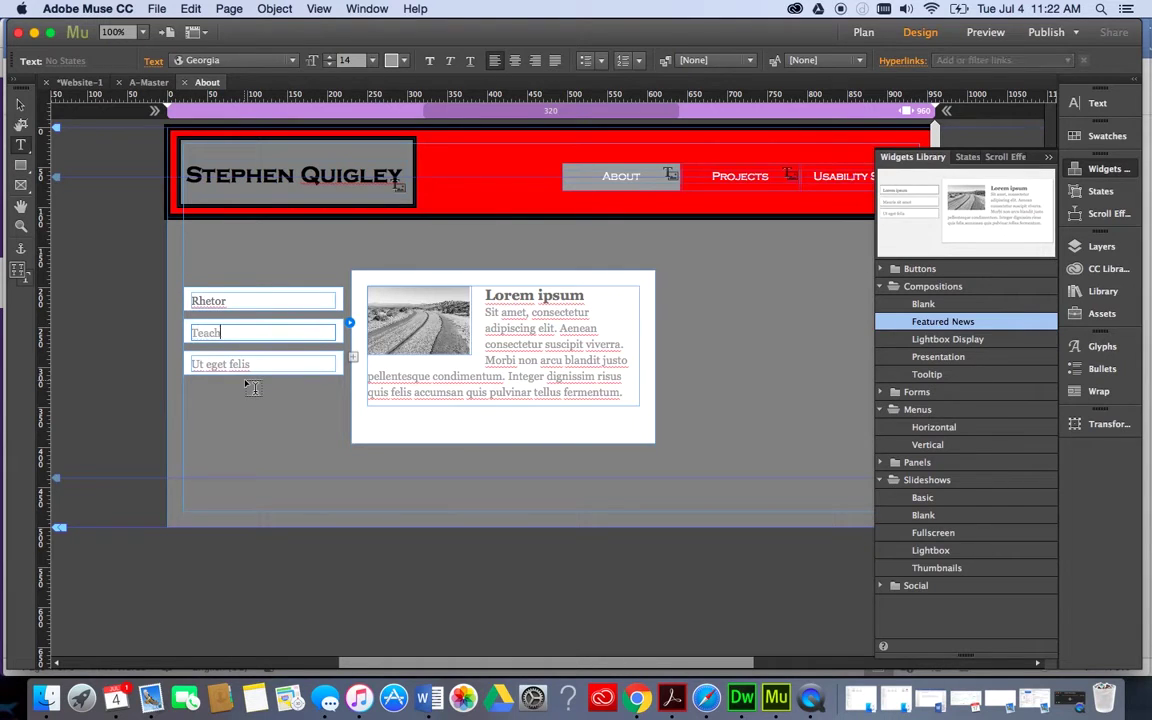
pyautogui.write('er')
pyautogui.doubleClick(219, 363)
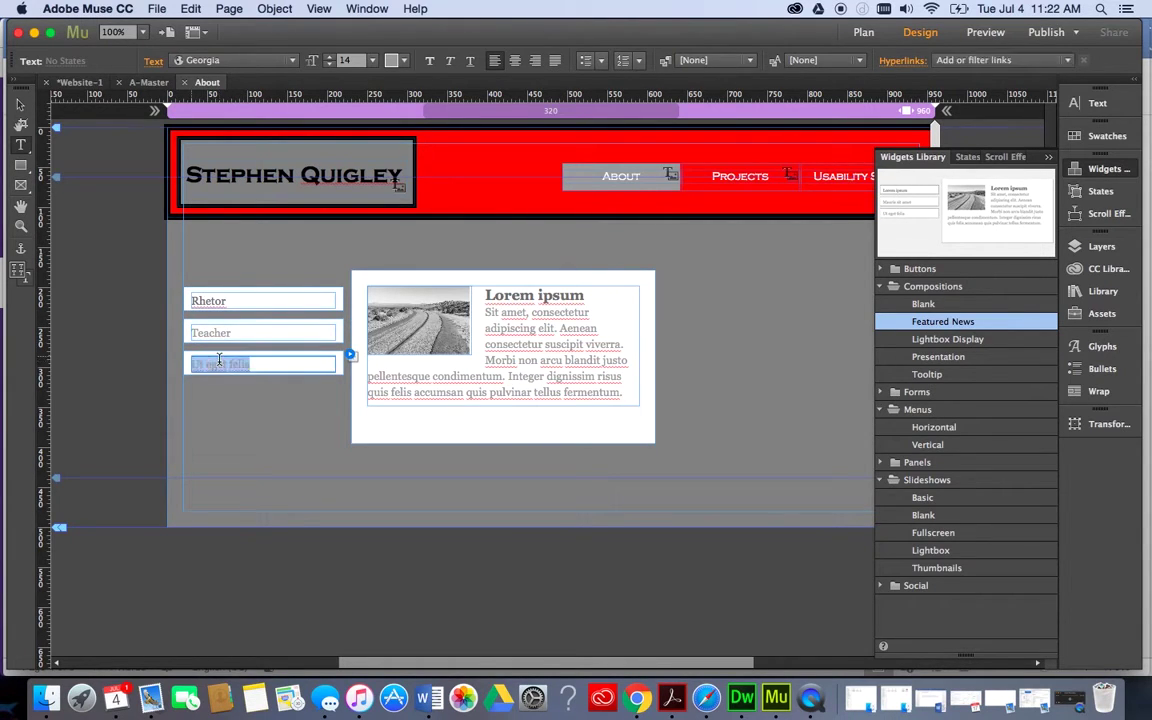
pyautogui.write('Designer')
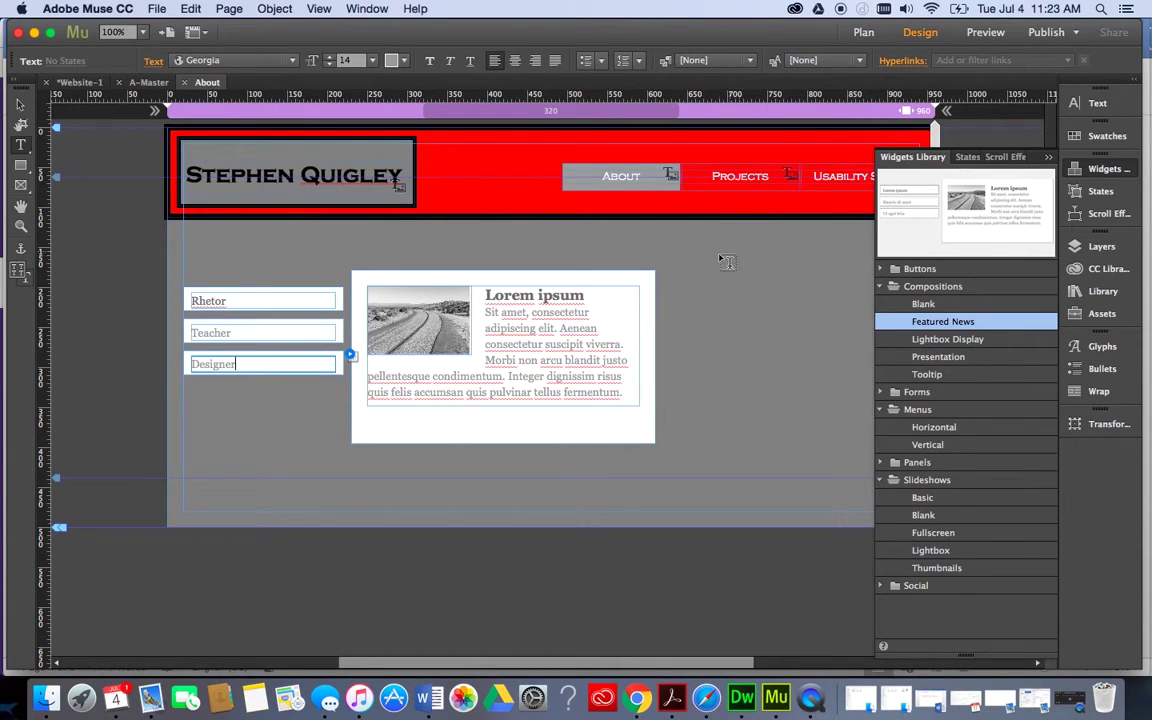
# Retitle the first slide's heading to Rhetor, undoing an edit that removed the image.
pyautogui.click(283, 299)
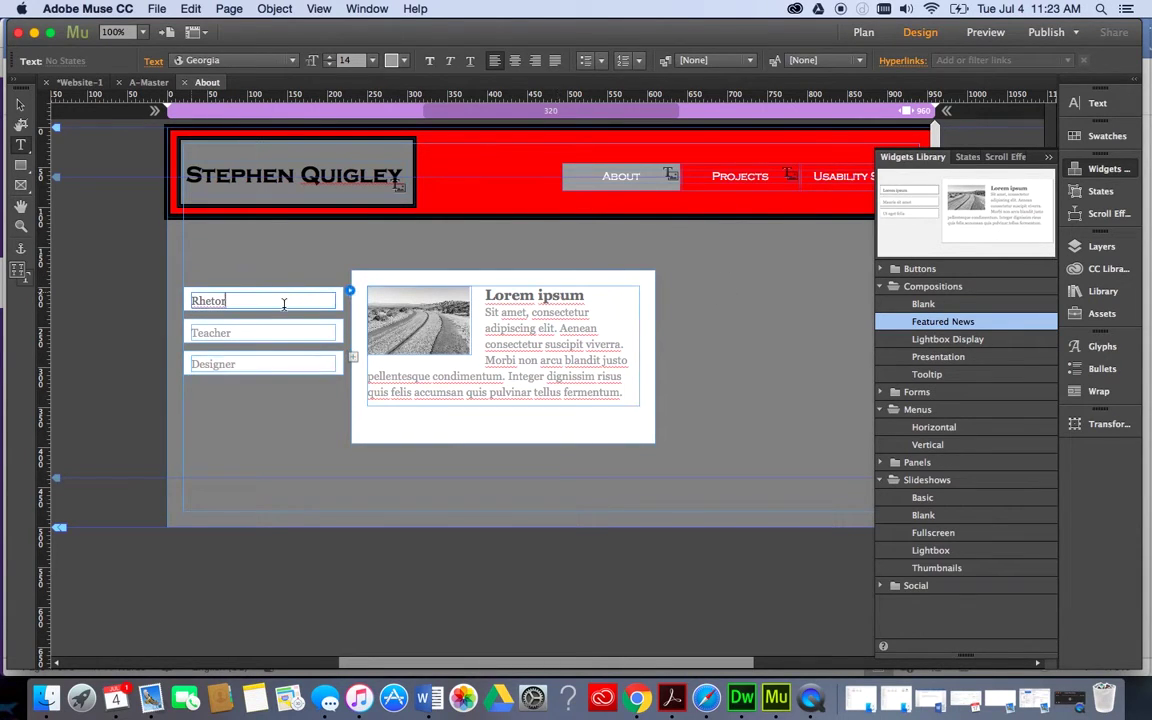
pyautogui.tripleClick(513, 289)
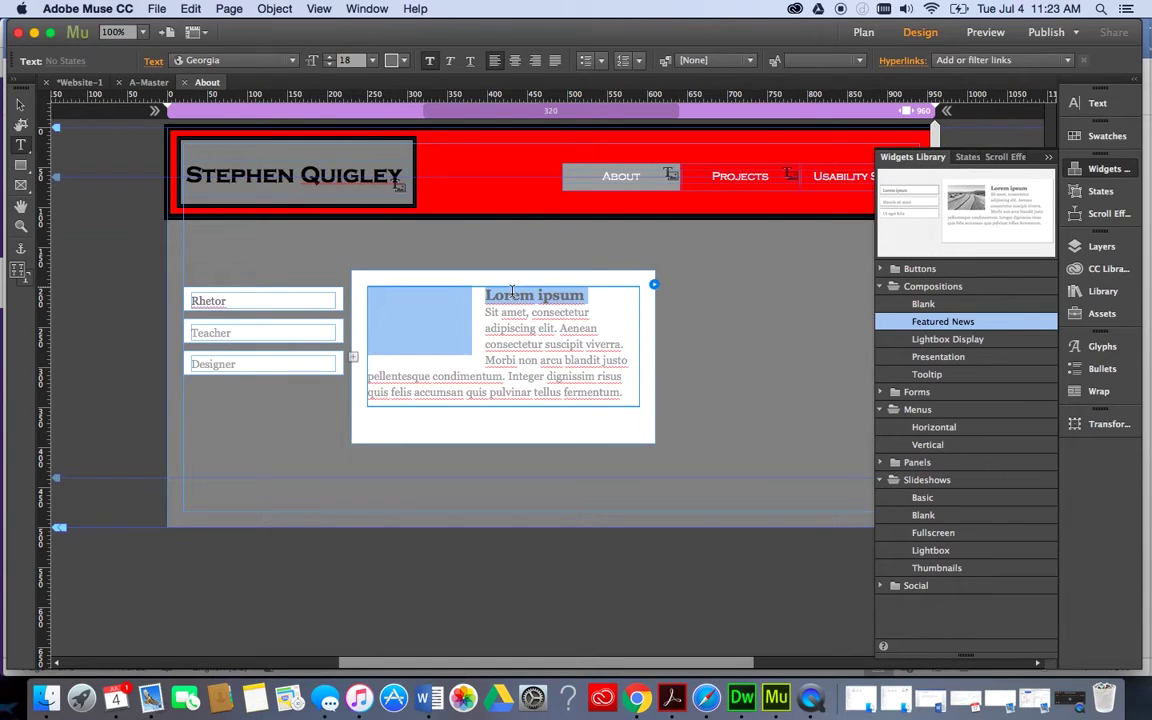
pyautogui.write('RheSit amet, consectetu')
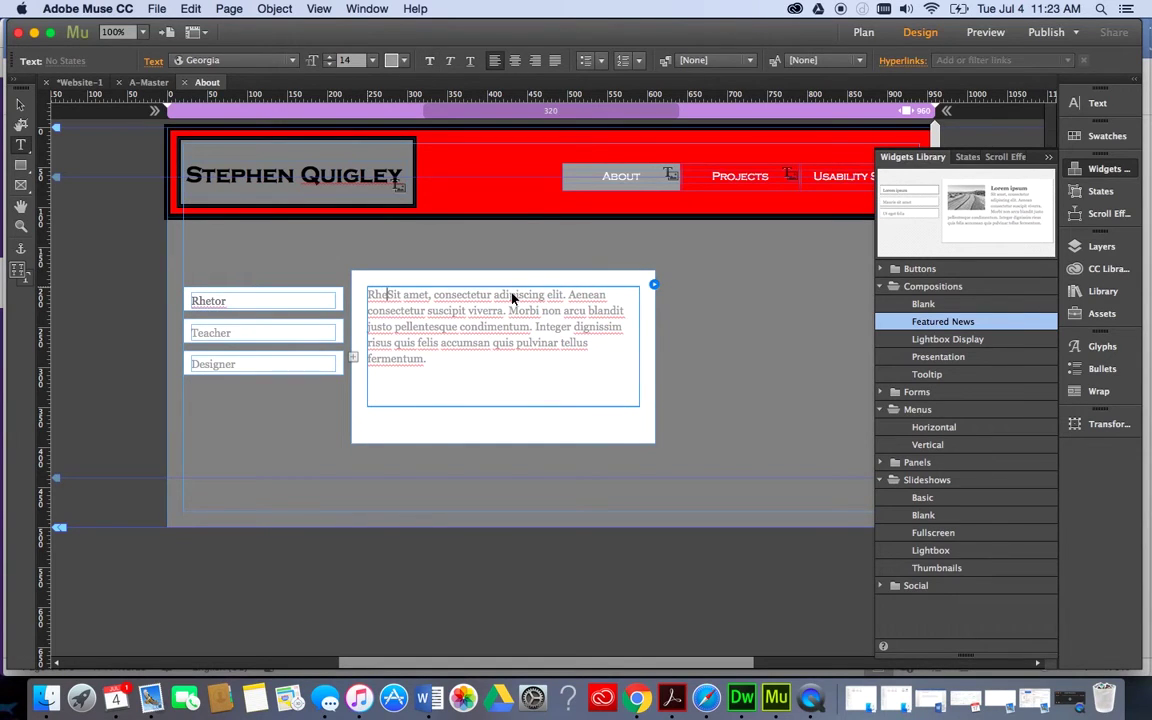
pyautogui.press('super+z')
pyautogui.press('super+z')
pyautogui.click(585, 295)
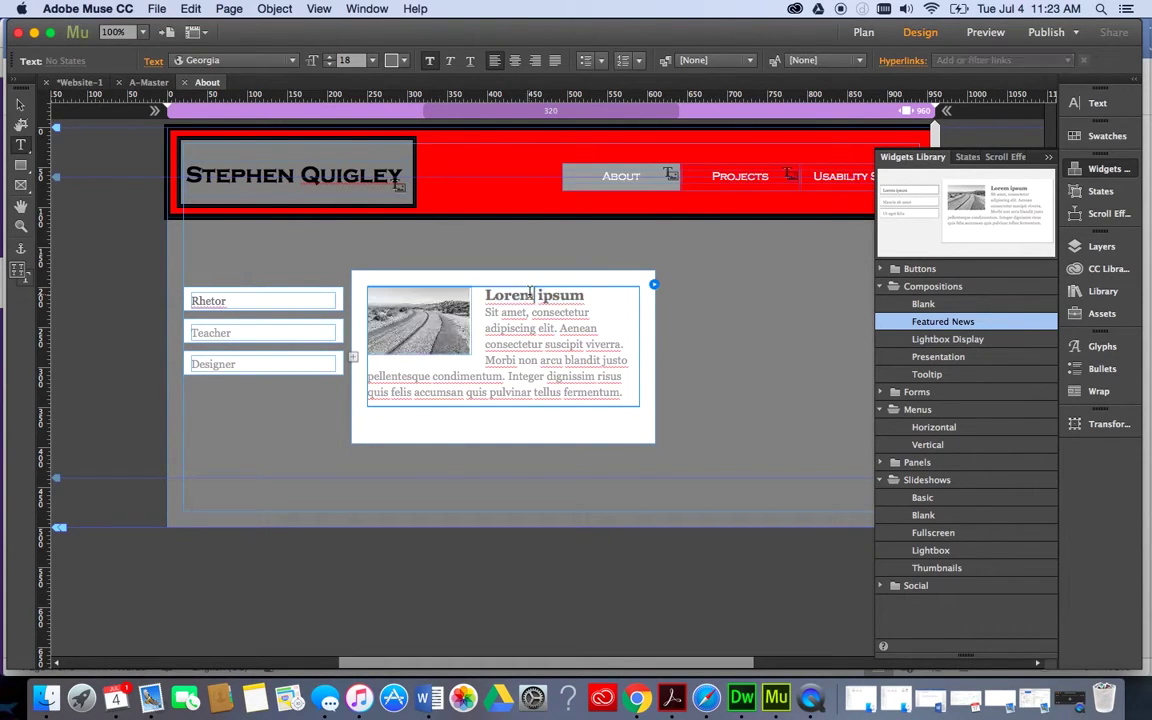
pyautogui.moveTo(585, 295)
pyautogui.mouseDown()
pyautogui.moveTo(485, 297)
pyautogui.moveTo(588, 297)
pyautogui.mouseUp()
pyautogui.click(522, 298)
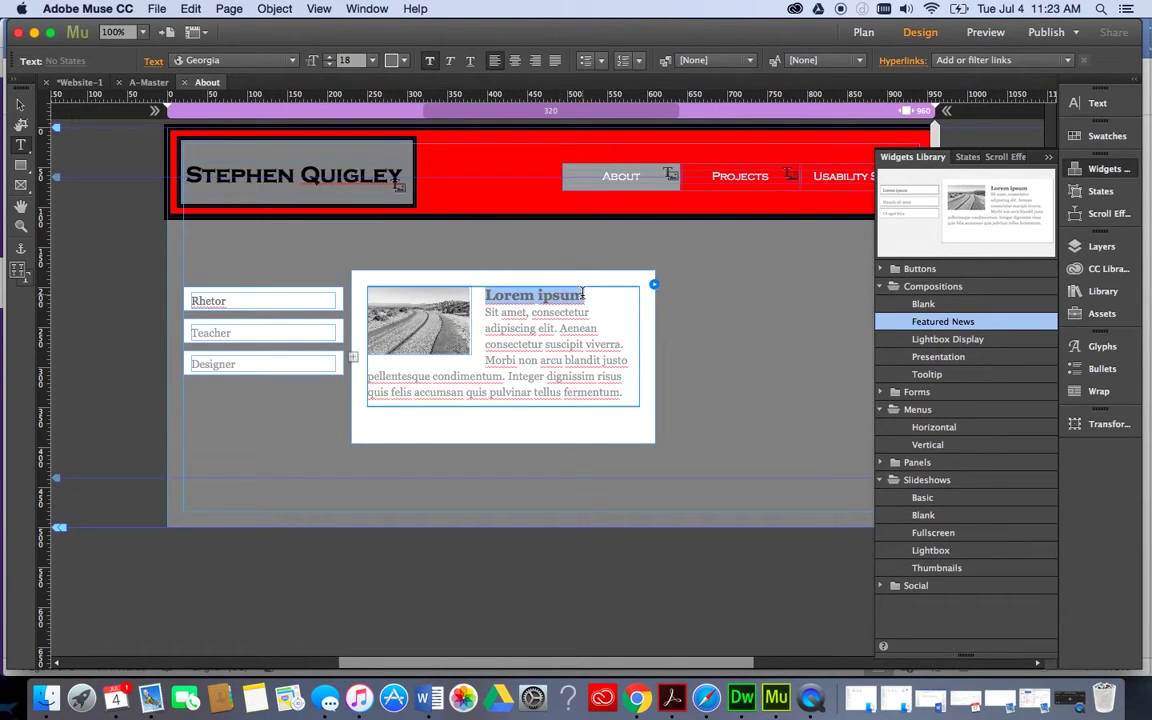
pyautogui.write('Rhetor')
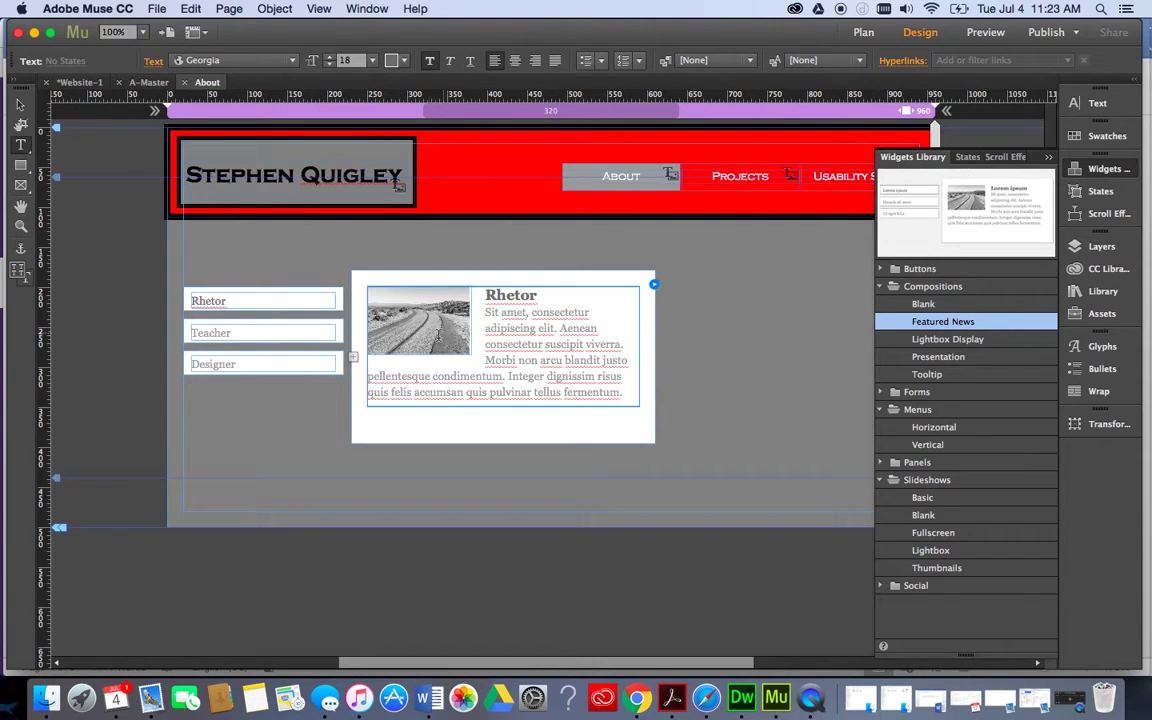
# Replace the Teacher slide's Mauris sit amet heading with Teacher.
pyautogui.click(247, 325)
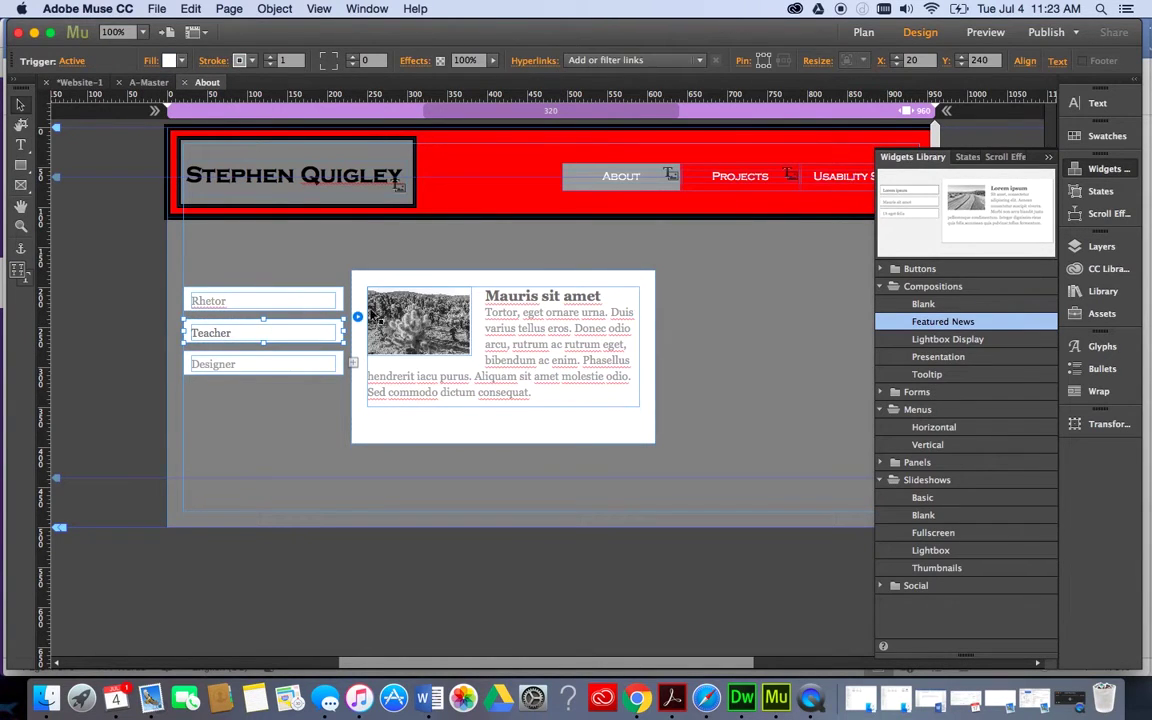
pyautogui.click(505, 301)
pyautogui.click(507, 298)
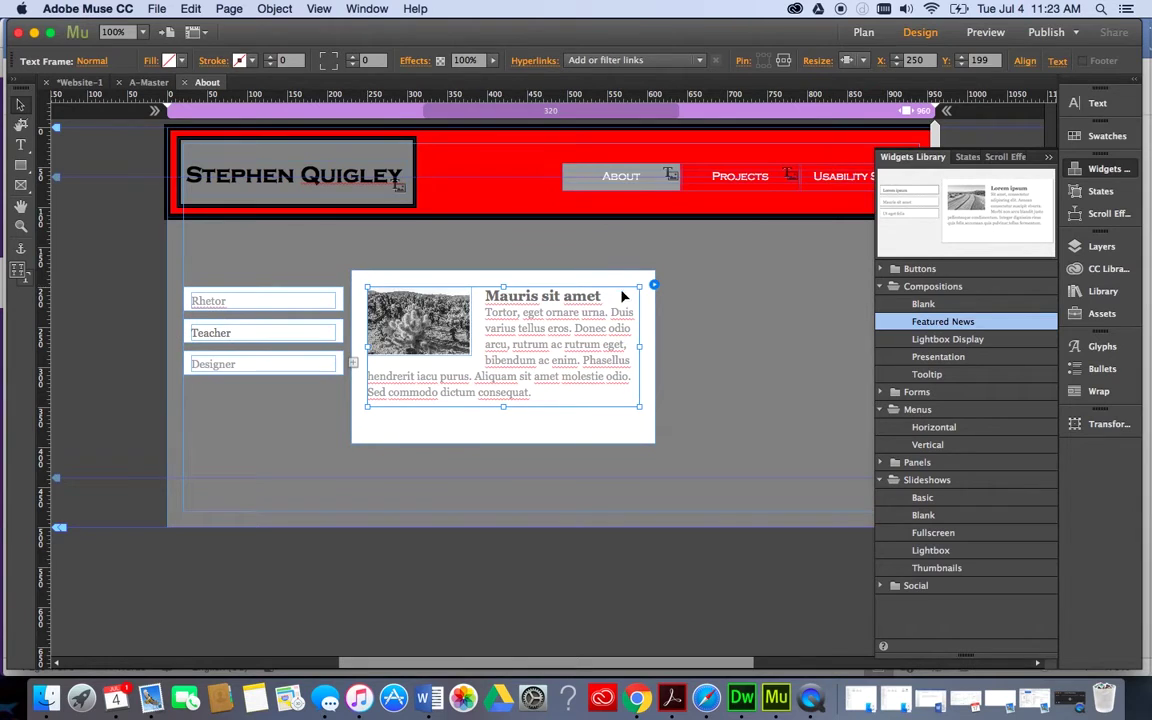
pyautogui.doubleClick(604, 298)
pyautogui.moveTo(603, 297); pyautogui.dragTo(488, 296)
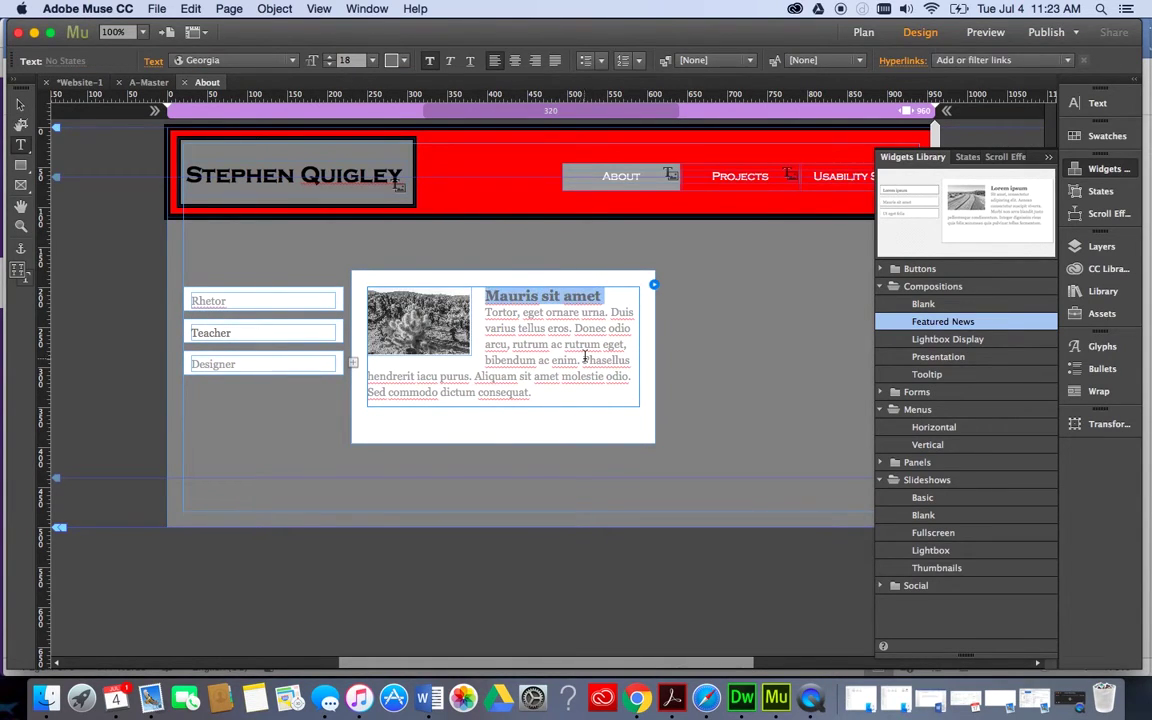
pyautogui.write('Teacjher')
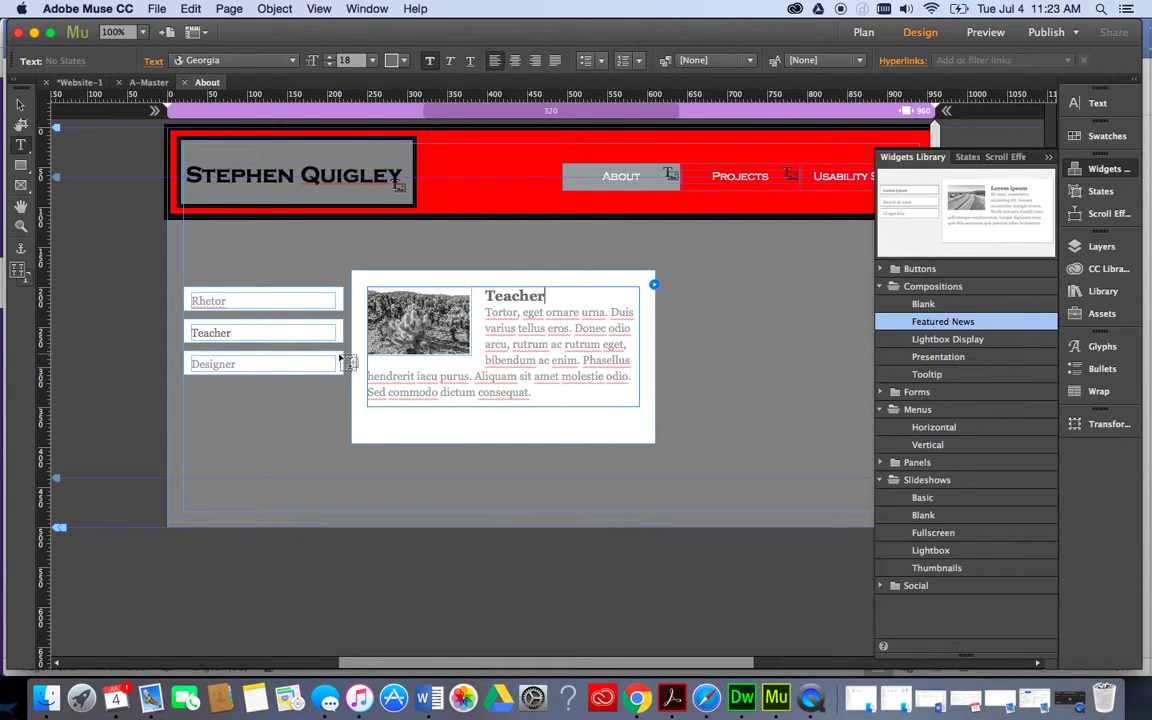
pyautogui.press('Escape')
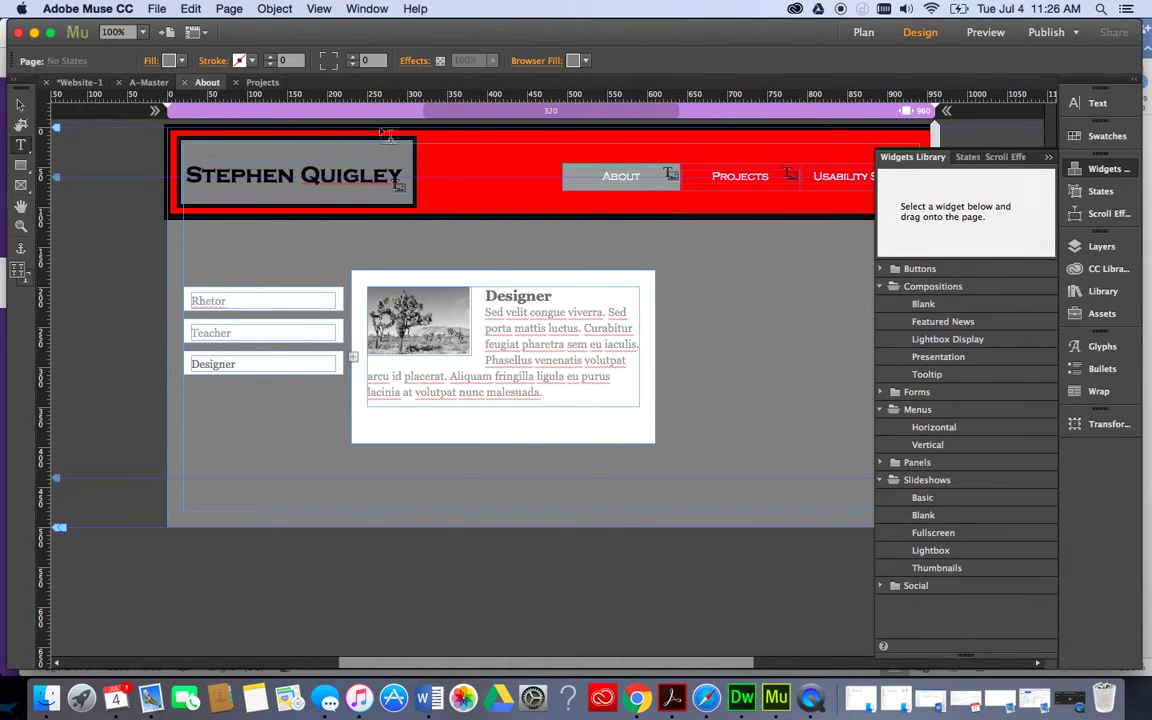
# Add a State Button beside the composition and label it Resume.
pyautogui.click(1100, 169)
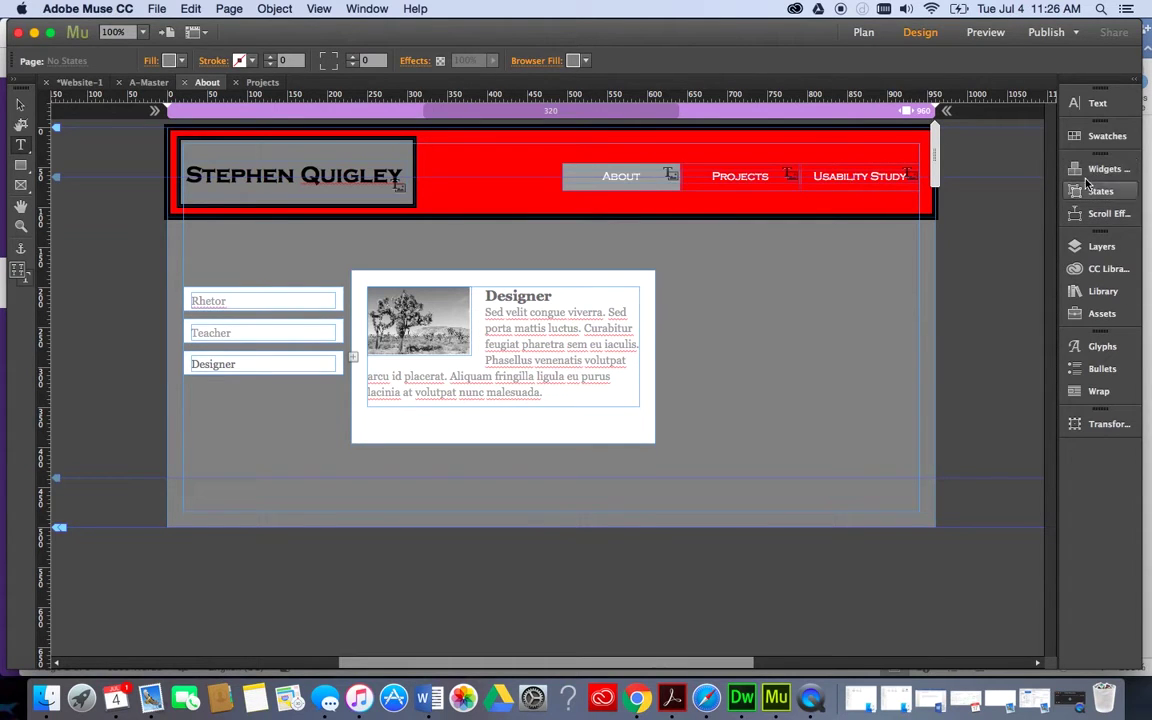
pyautogui.click(1087, 174)
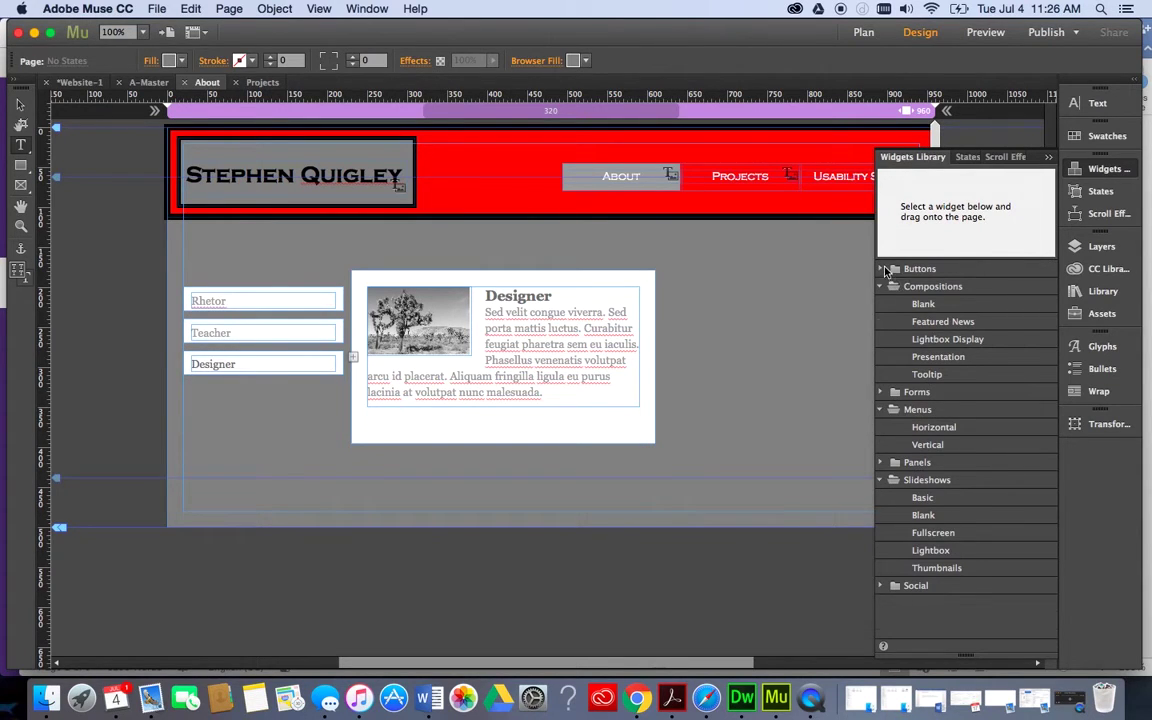
pyautogui.click(918, 269)
pyautogui.click(937, 303)
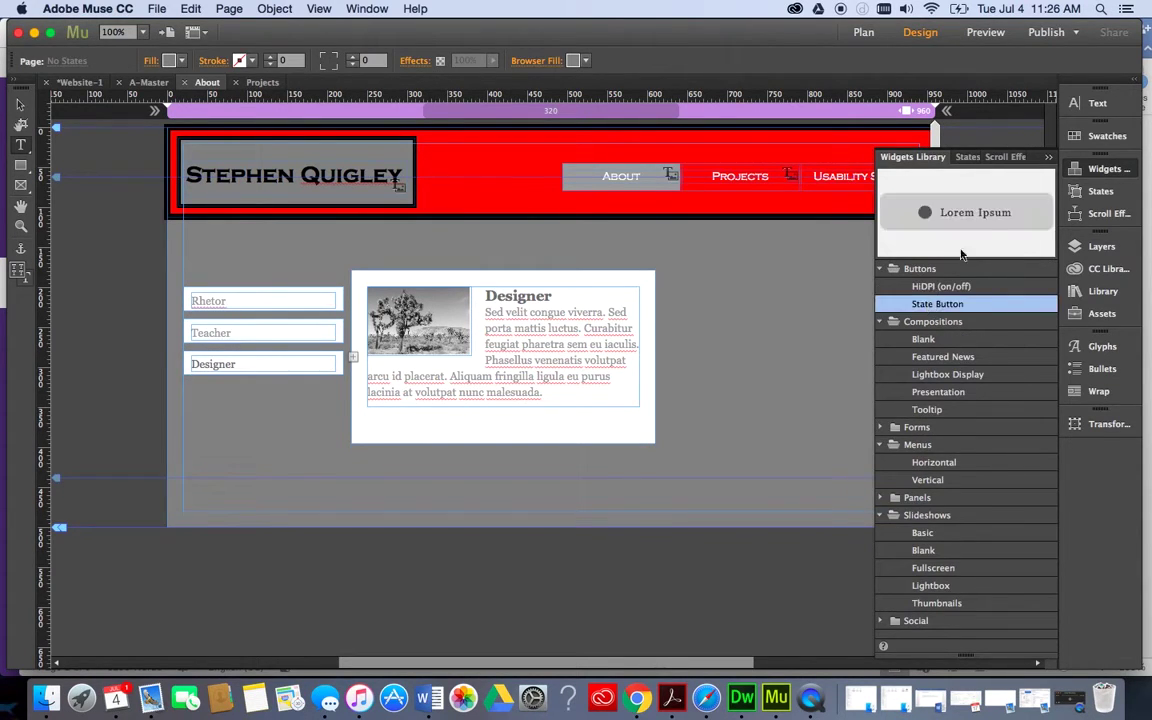
pyautogui.moveTo(993, 217); pyautogui.dragTo(685, 273)
pyautogui.click(760, 290)
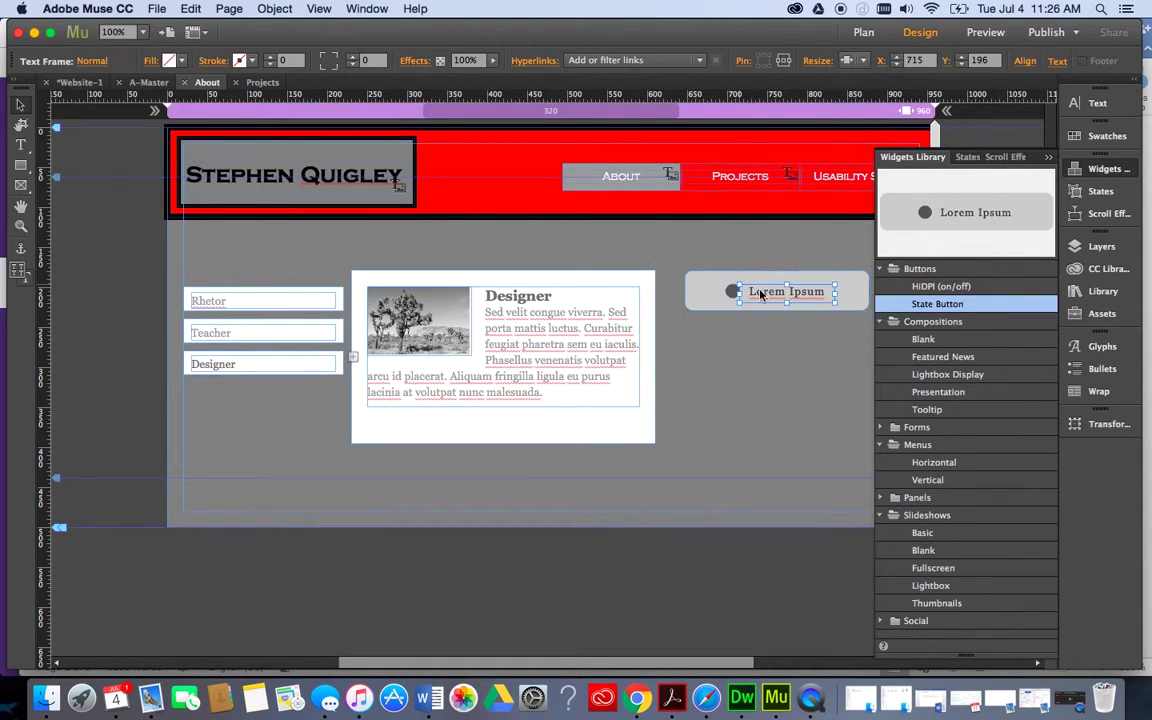
pyautogui.click(760, 290)
pyautogui.press('super+a')
pyautogui.write('Resume')
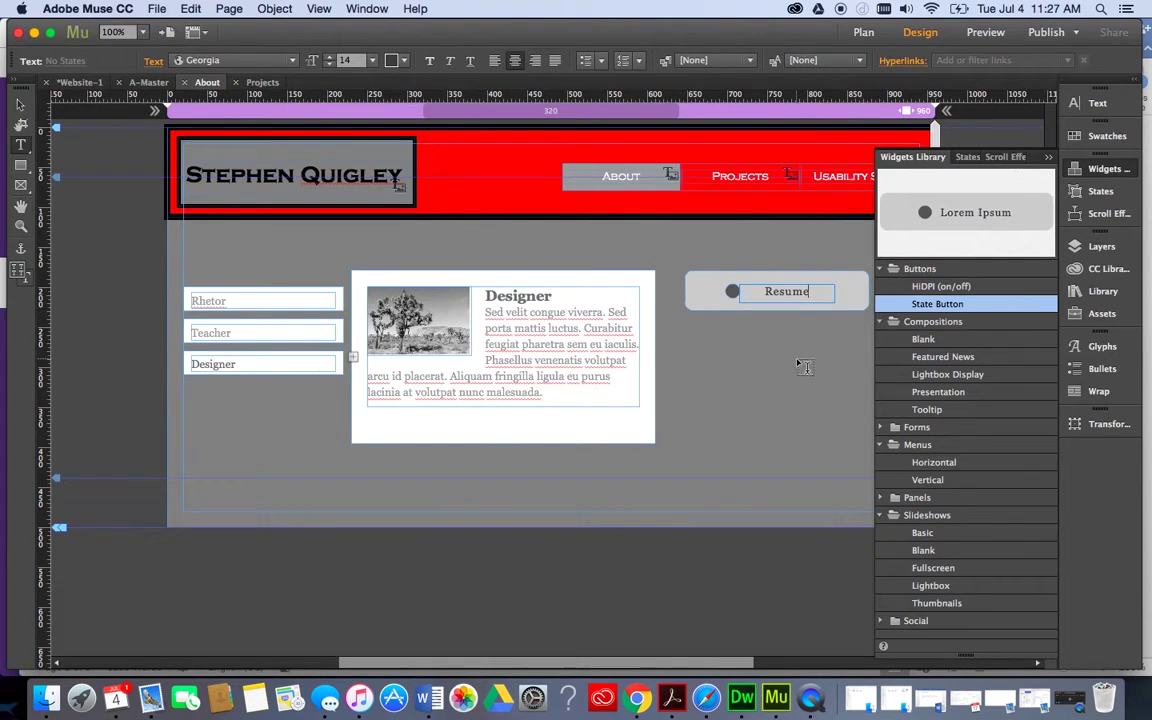
pyautogui.click(20, 103)
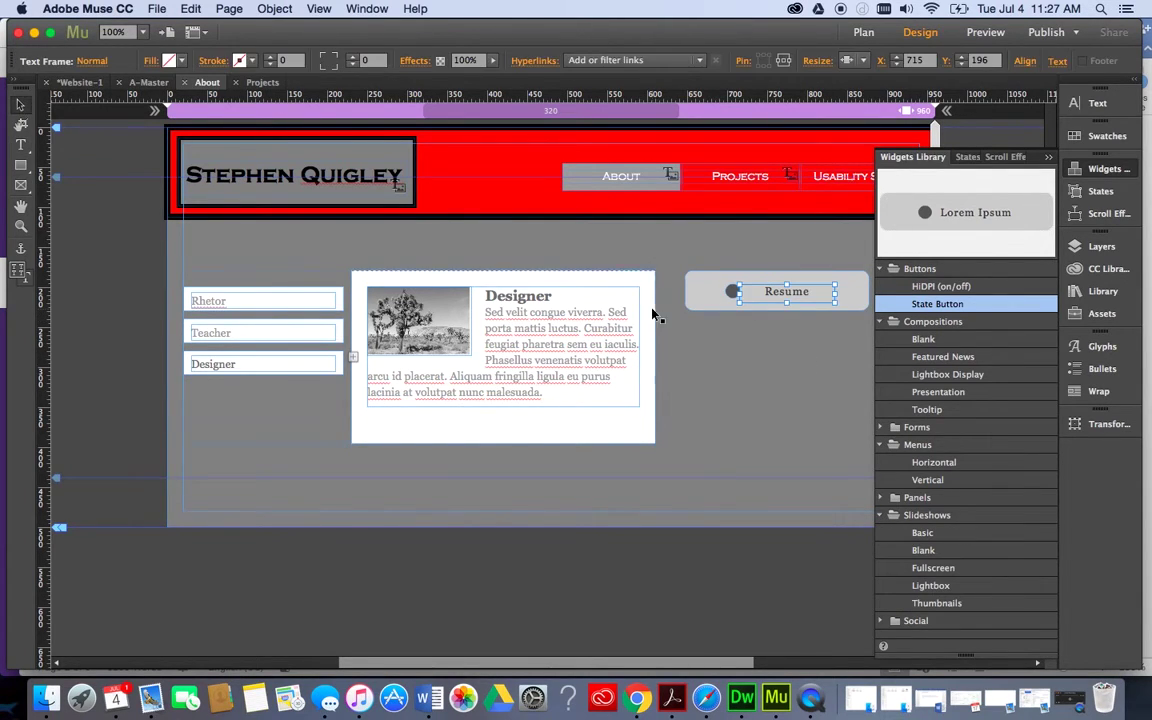
# Move the Resume button to the upper left under the header, at X 37, Y 130.
pyautogui.click(727, 298)
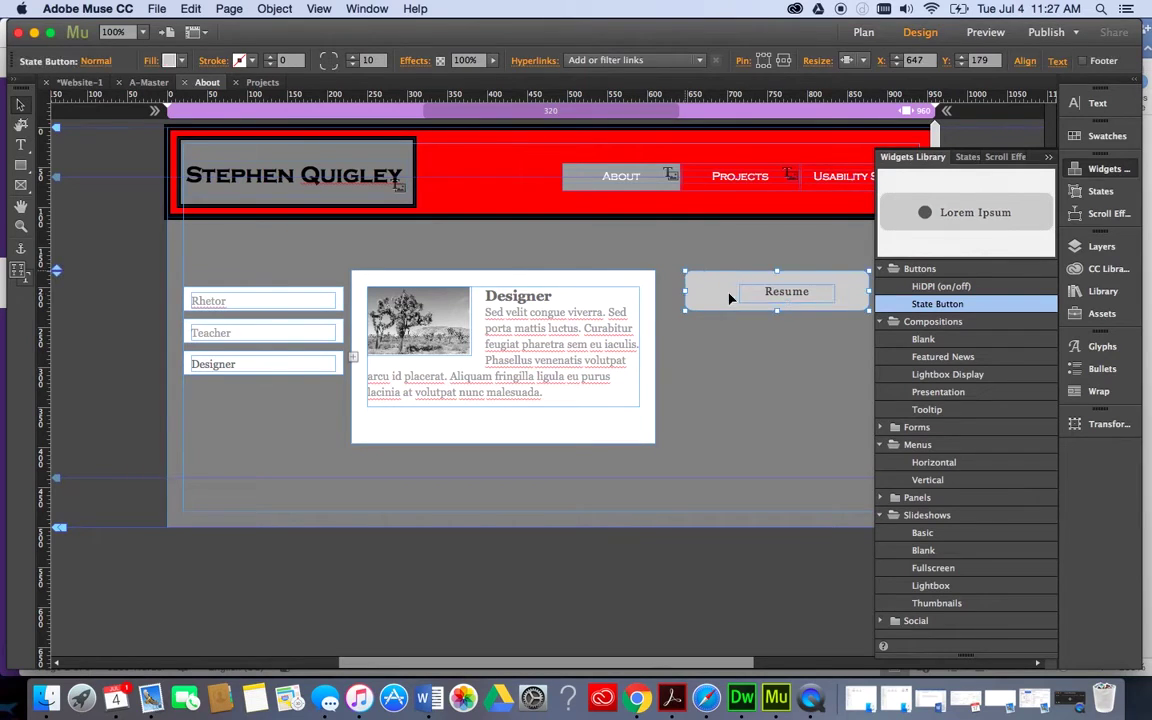
pyautogui.click(840, 311)
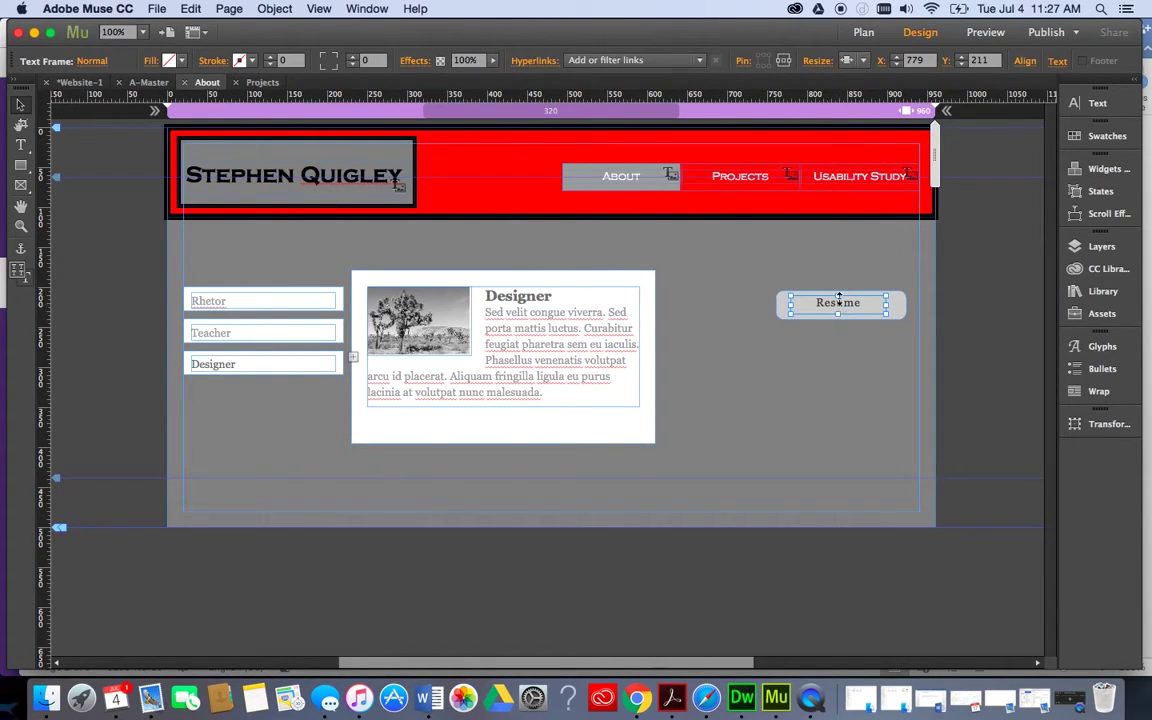
pyautogui.click(800, 255)
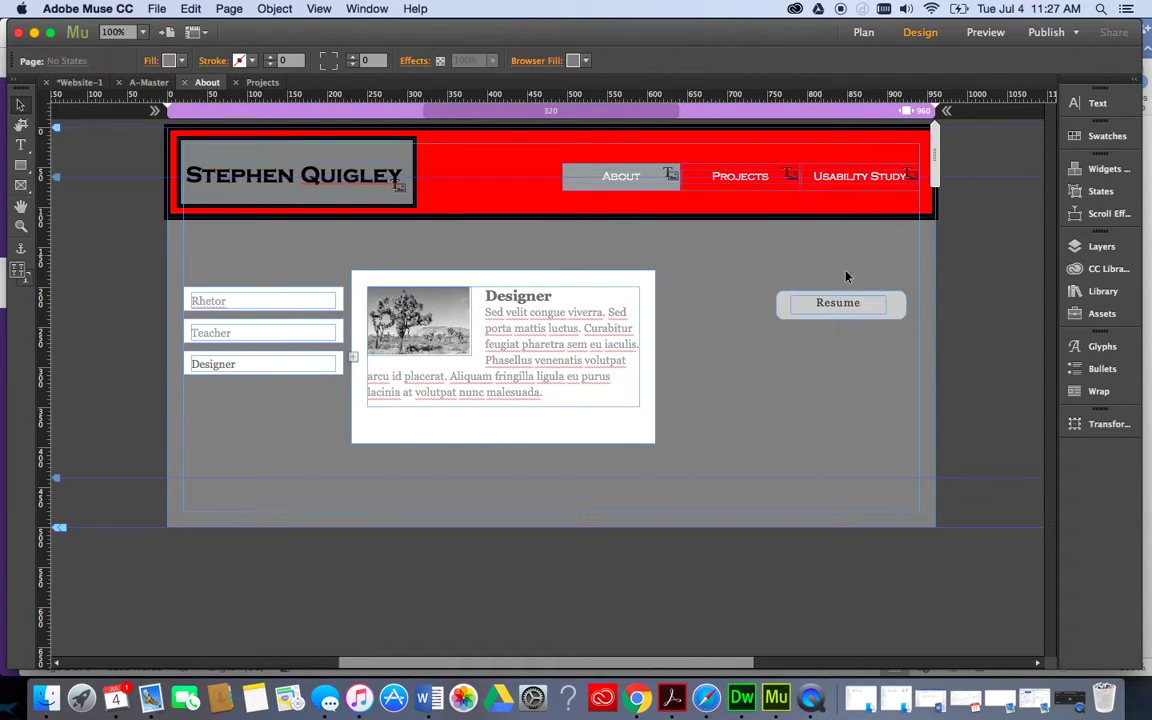
pyautogui.click(897, 302)
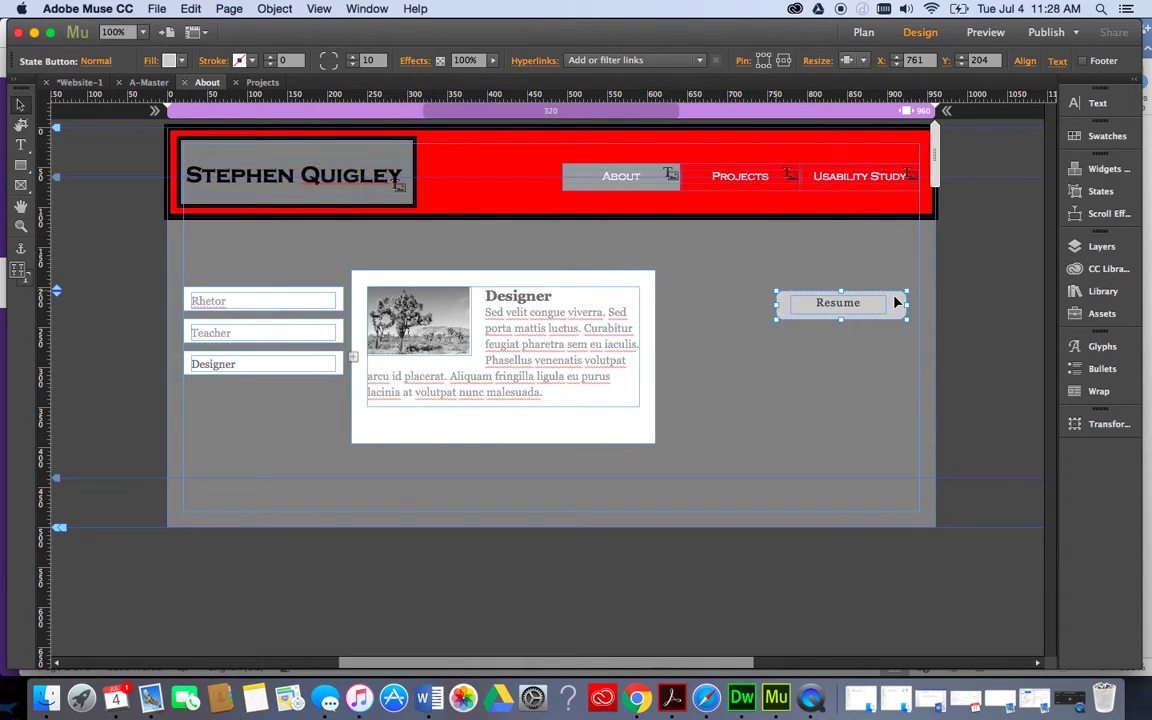
pyautogui.moveTo(897, 302); pyautogui.dragTo(315, 244)
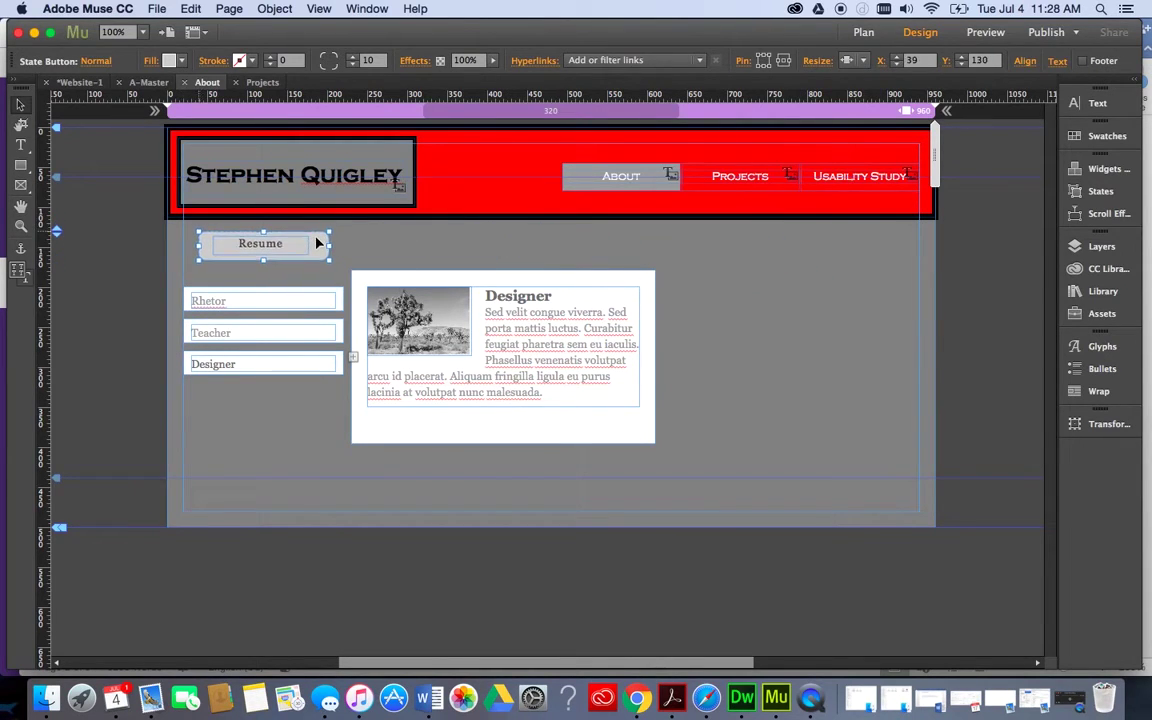
pyautogui.click(372, 239)
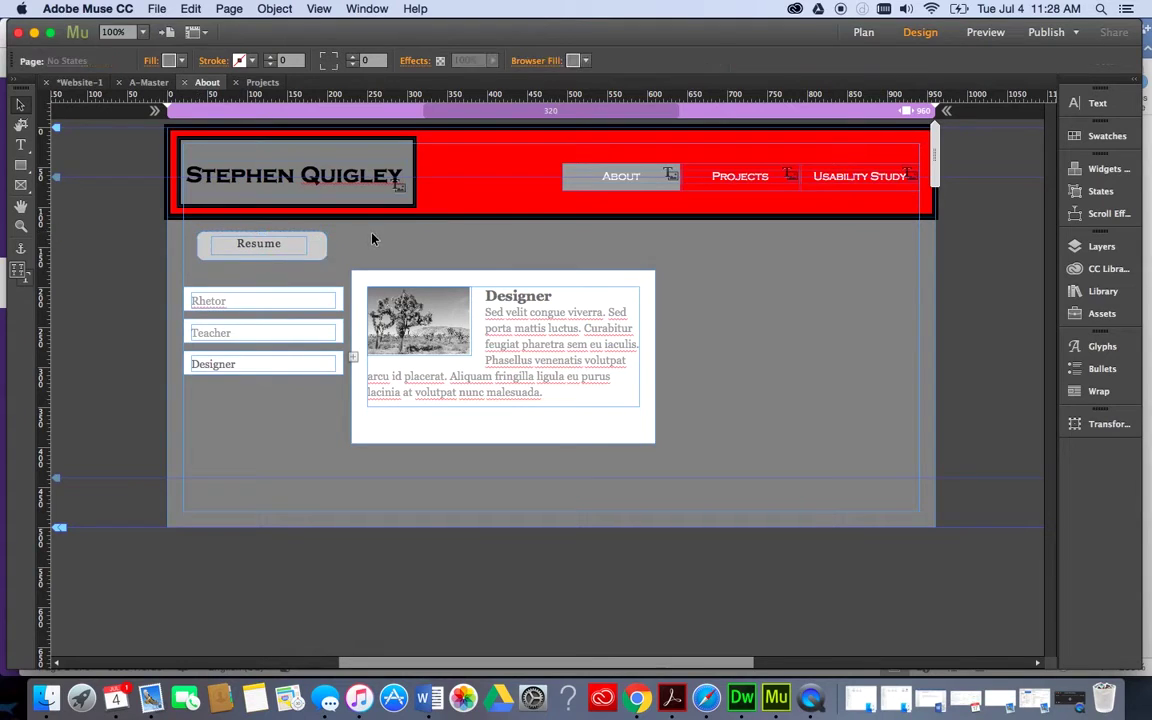
pyautogui.click(313, 254)
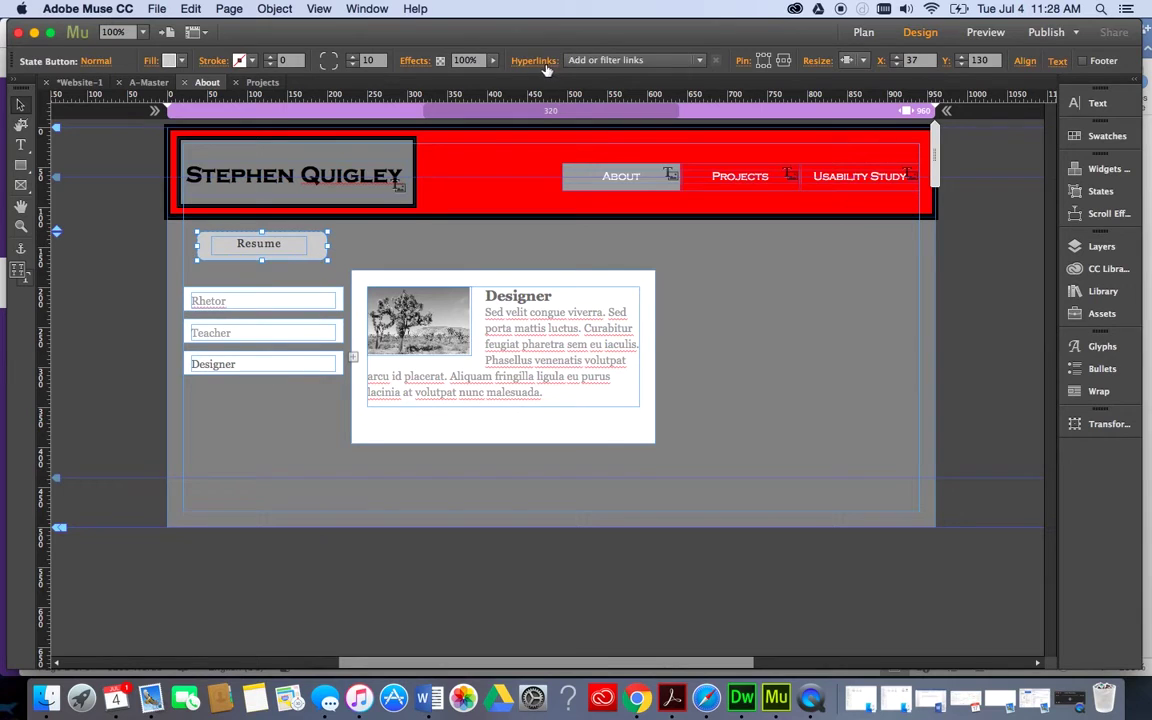
pyautogui.click(645, 64)
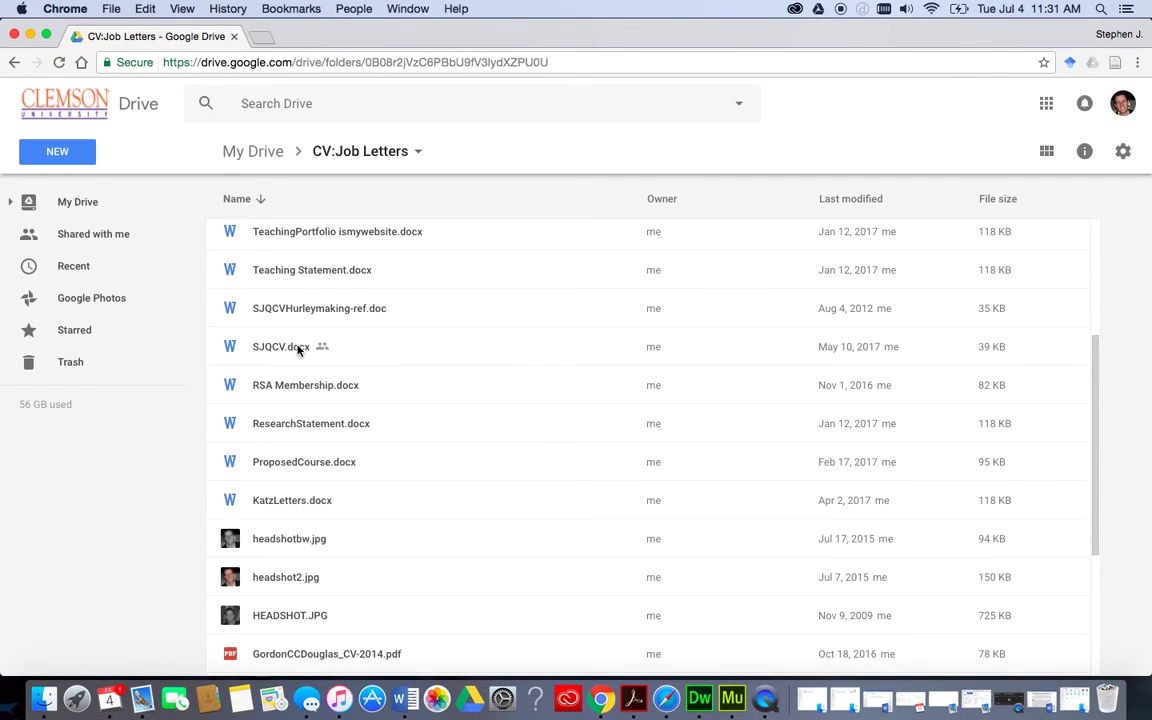
# Get a shareable link for SJQCV.docx in Google Drive and copy its URL.
pyautogui.click(307, 351)
pyautogui.rightClick(307, 351)
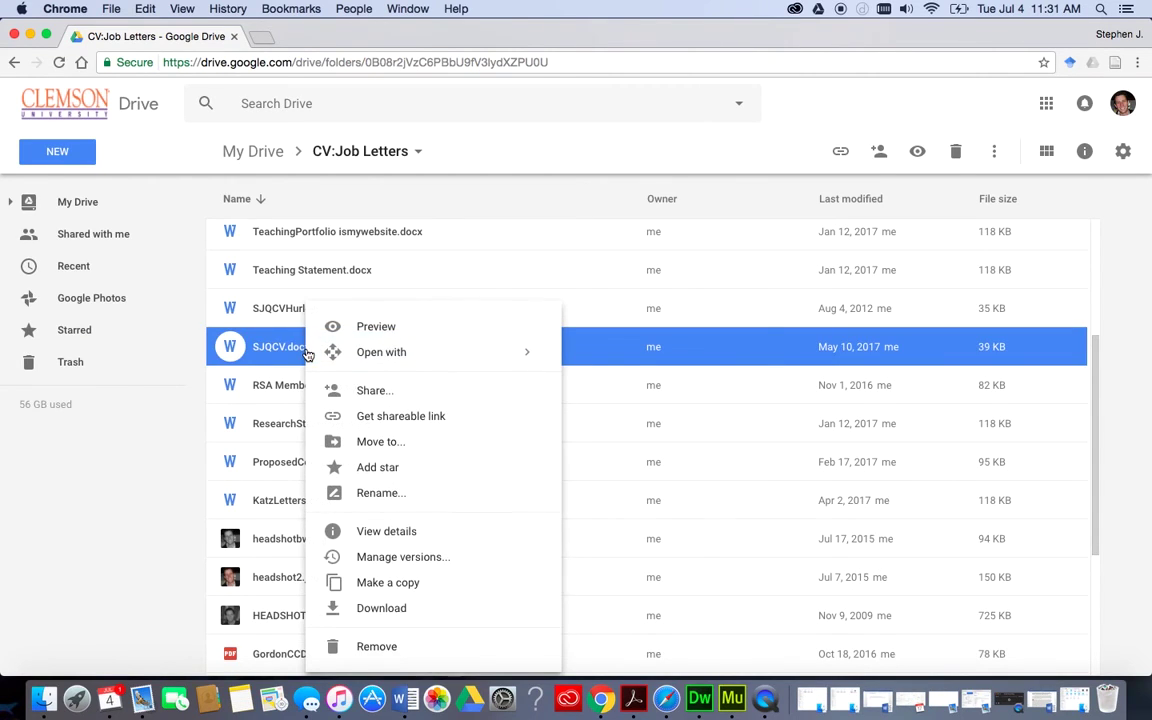
pyautogui.click(368, 416)
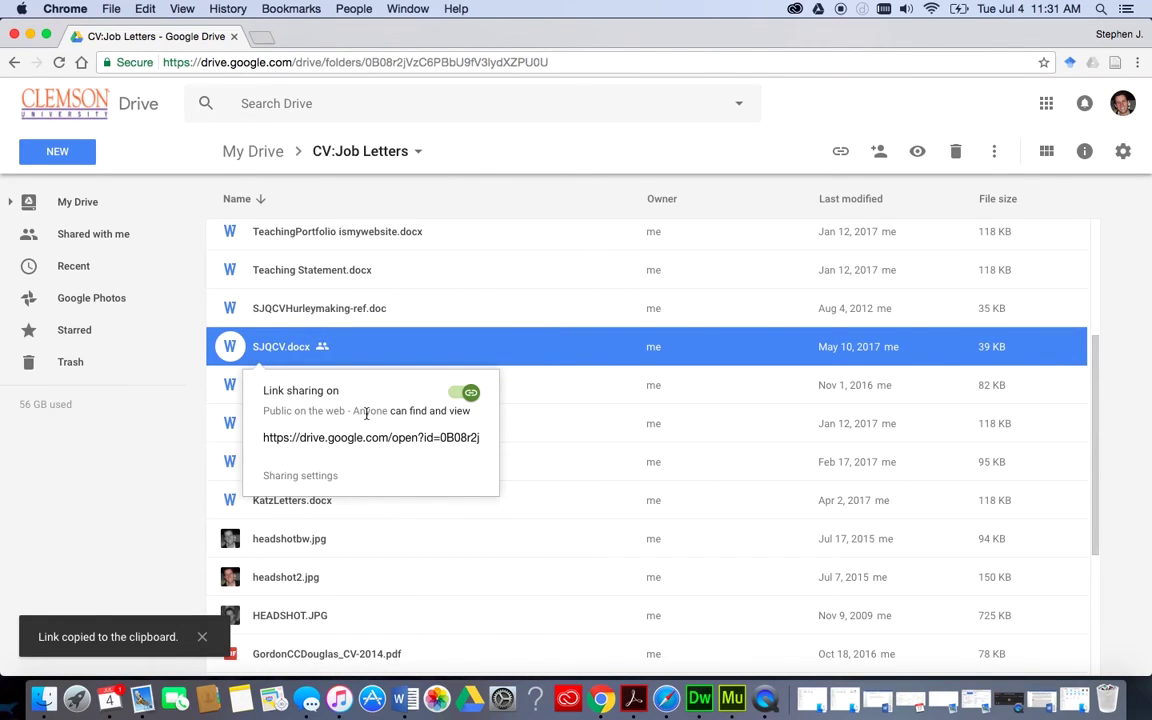
pyautogui.click(358, 440)
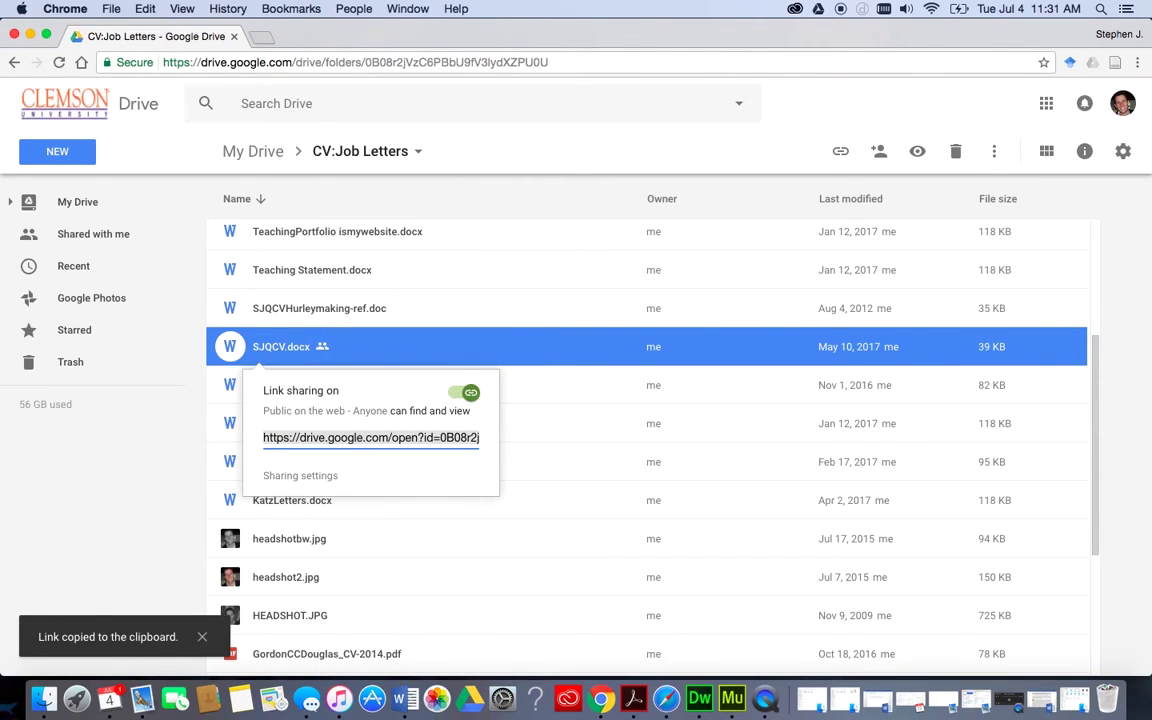
pyautogui.press('super+c')
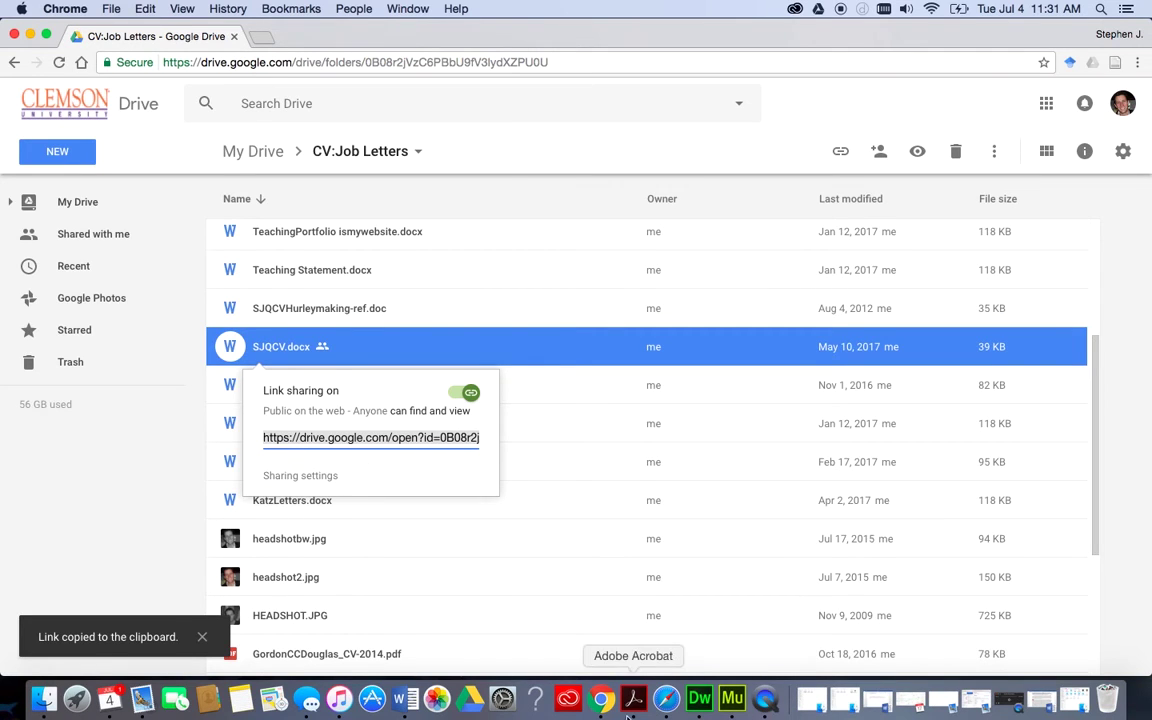
pyautogui.click(732, 698)
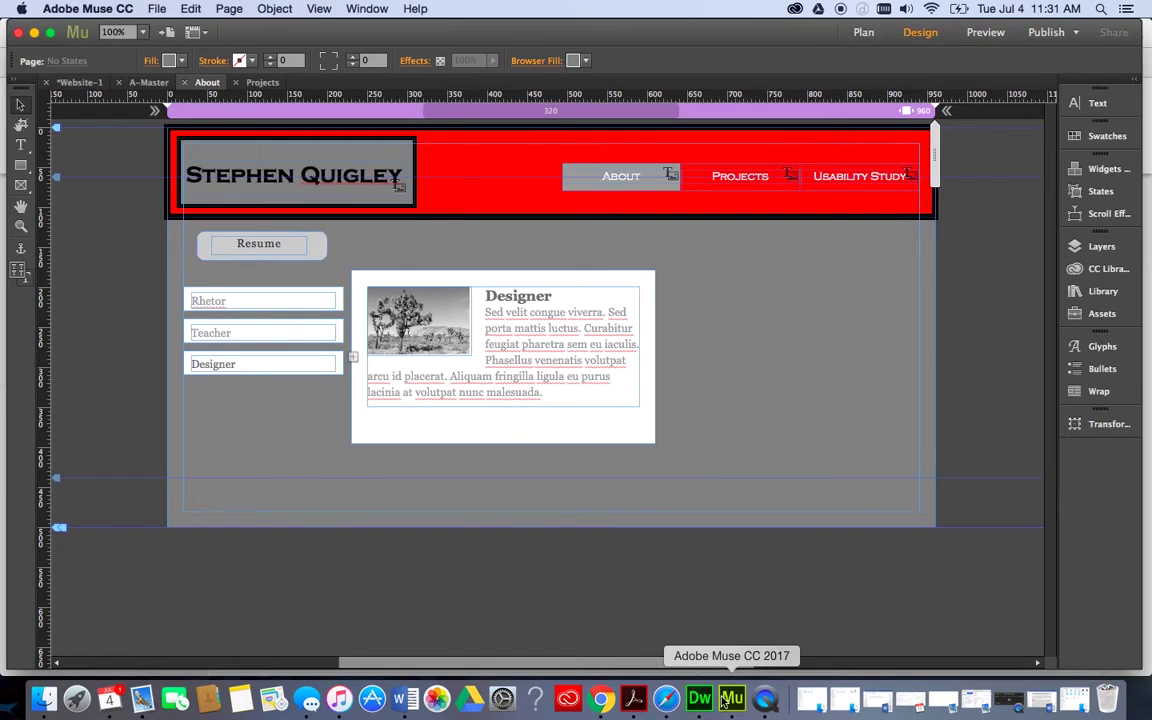
# Link the Resume button to the pasted Google Drive CV address.
pyautogui.click(264, 248)
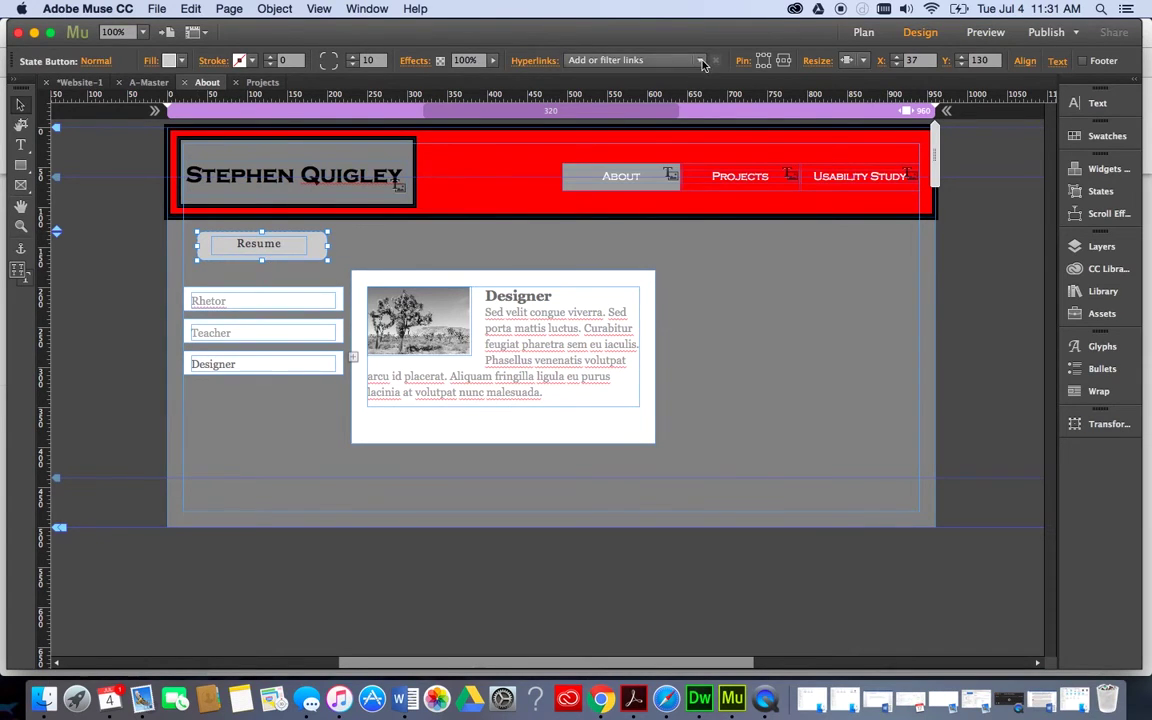
pyautogui.click(628, 60)
pyautogui.press('super+v')
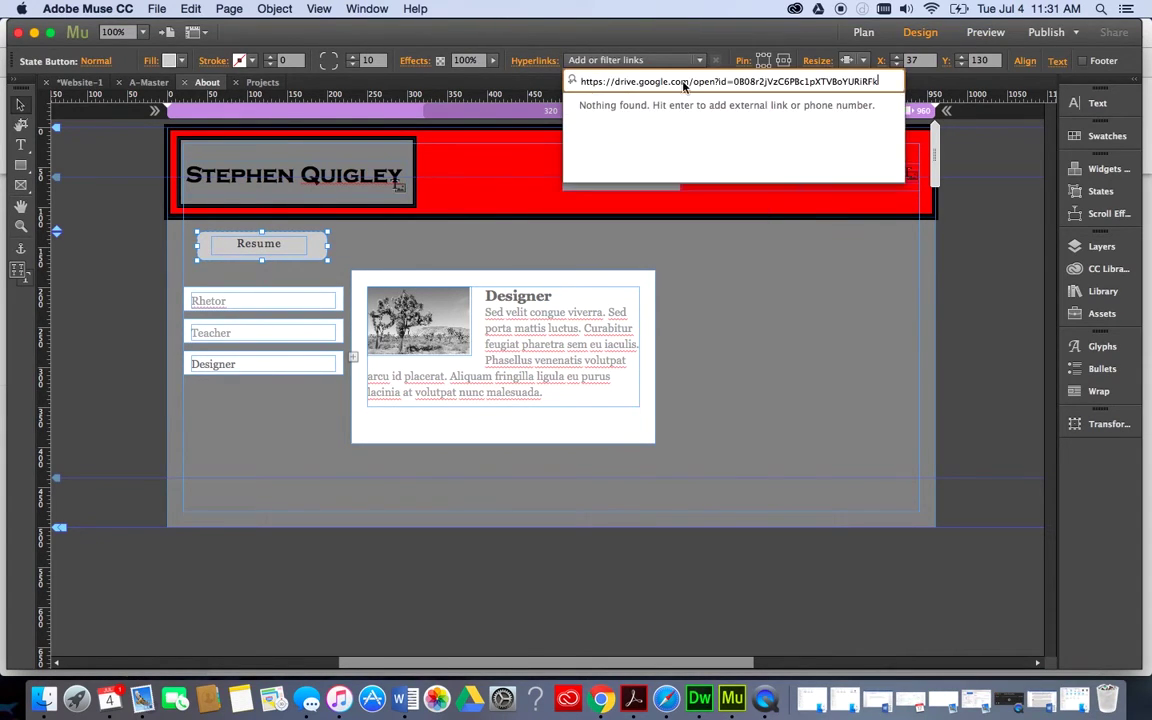
pyautogui.press('Return')
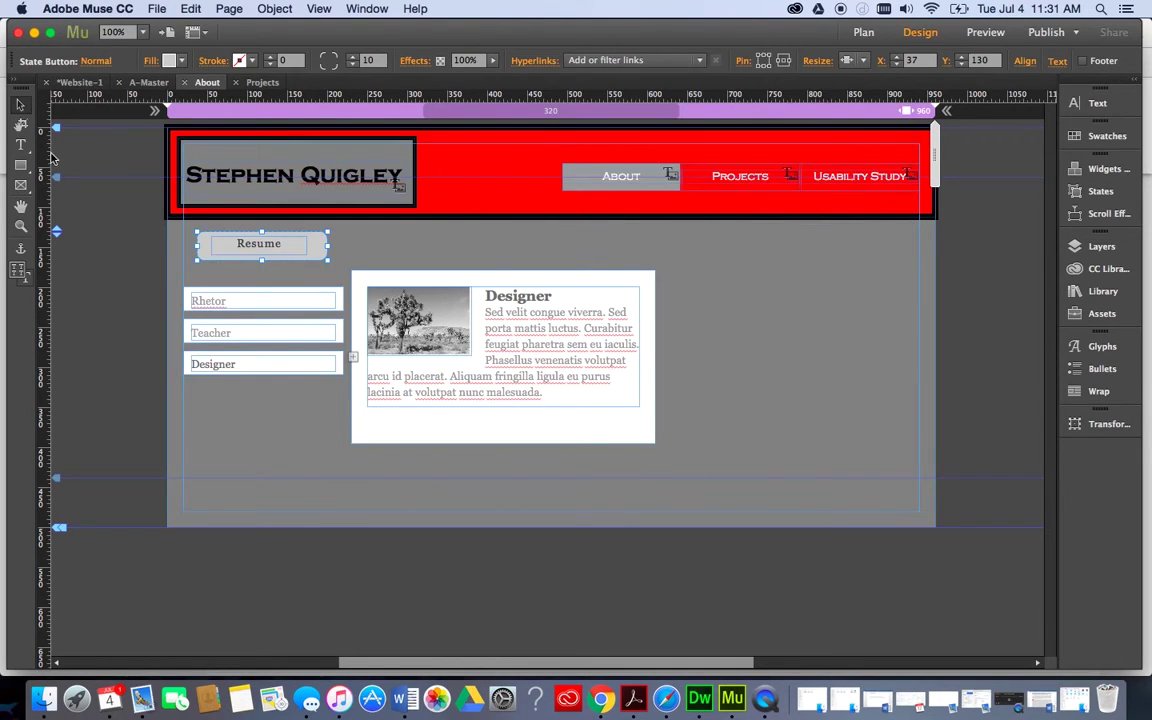
# Link the Resume text frame to the same CV address as well.
pyautogui.click(257, 251)
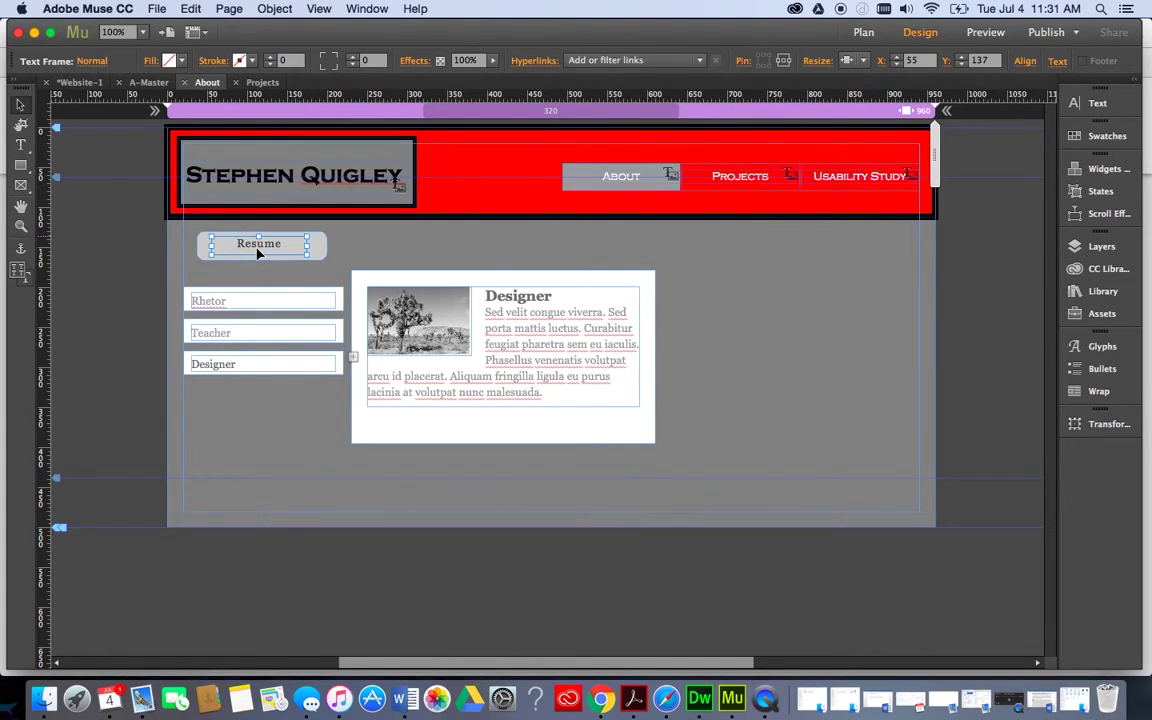
pyautogui.rightClick(257, 252)
pyautogui.click(248, 250)
pyautogui.click(699, 62)
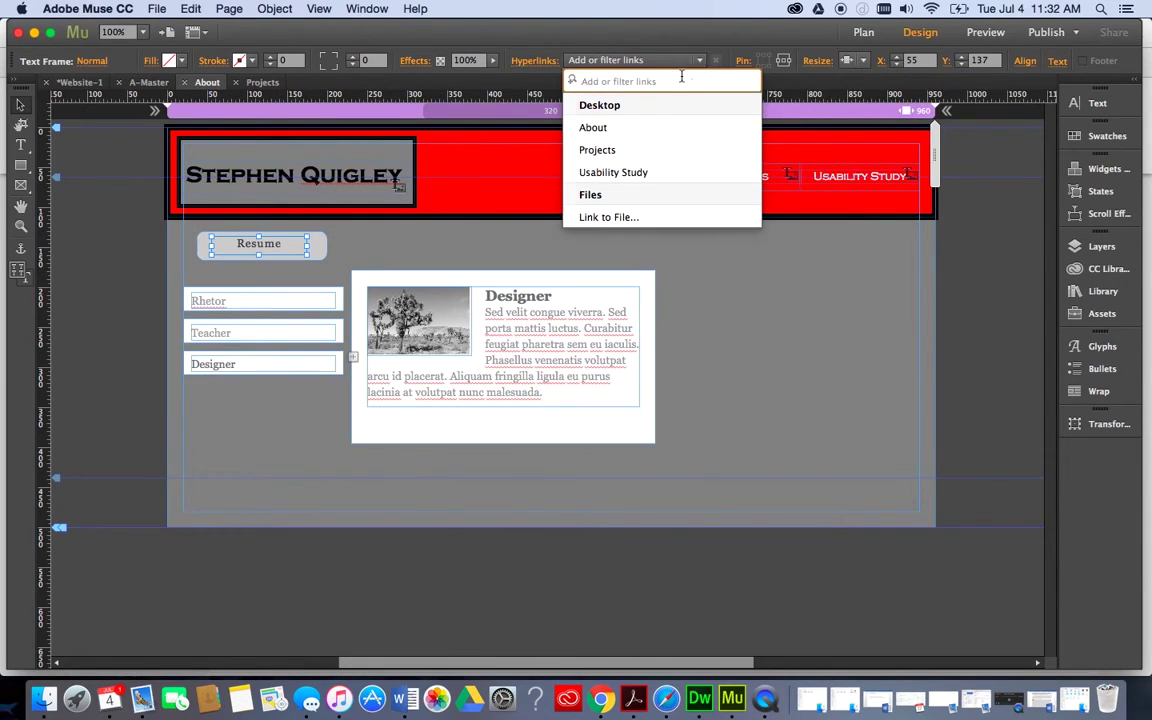
pyautogui.press('super+v')
pyautogui.press('Return')
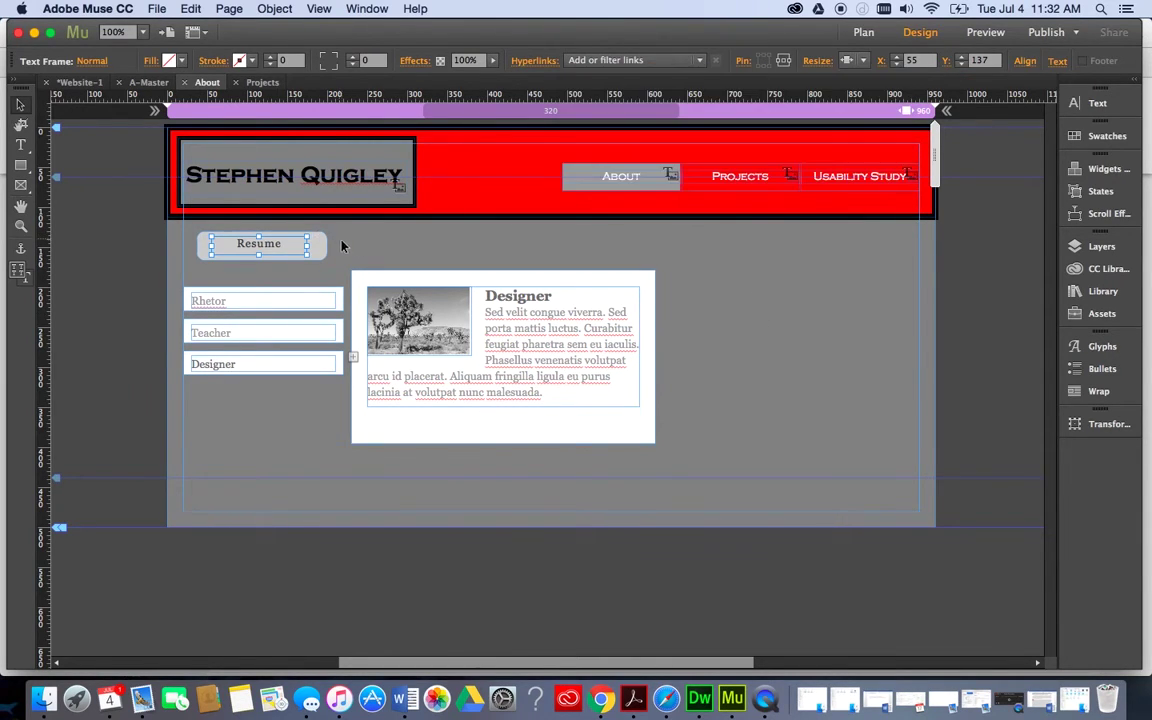
pyautogui.click(330, 235)
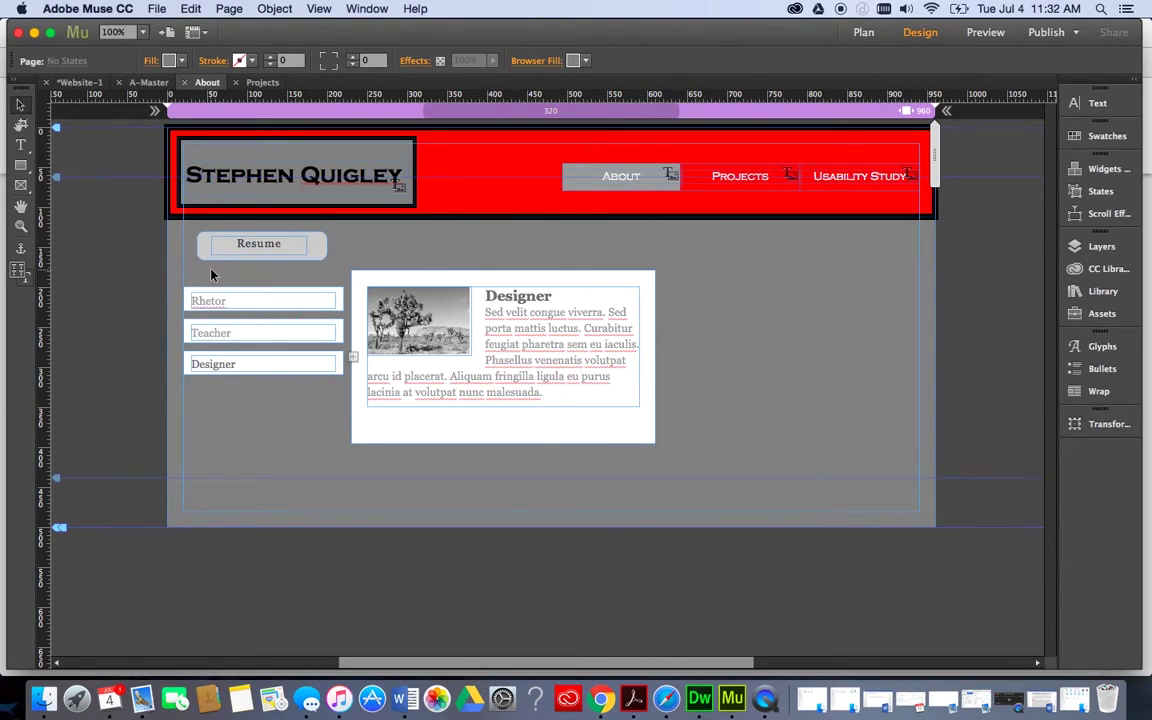
# Nudge the Featured News composition and its labels down about 30 px to Y 215, below the Resume button.
pyautogui.click(492, 286)
pyautogui.moveTo(492, 286); pyautogui.dragTo(494, 308)
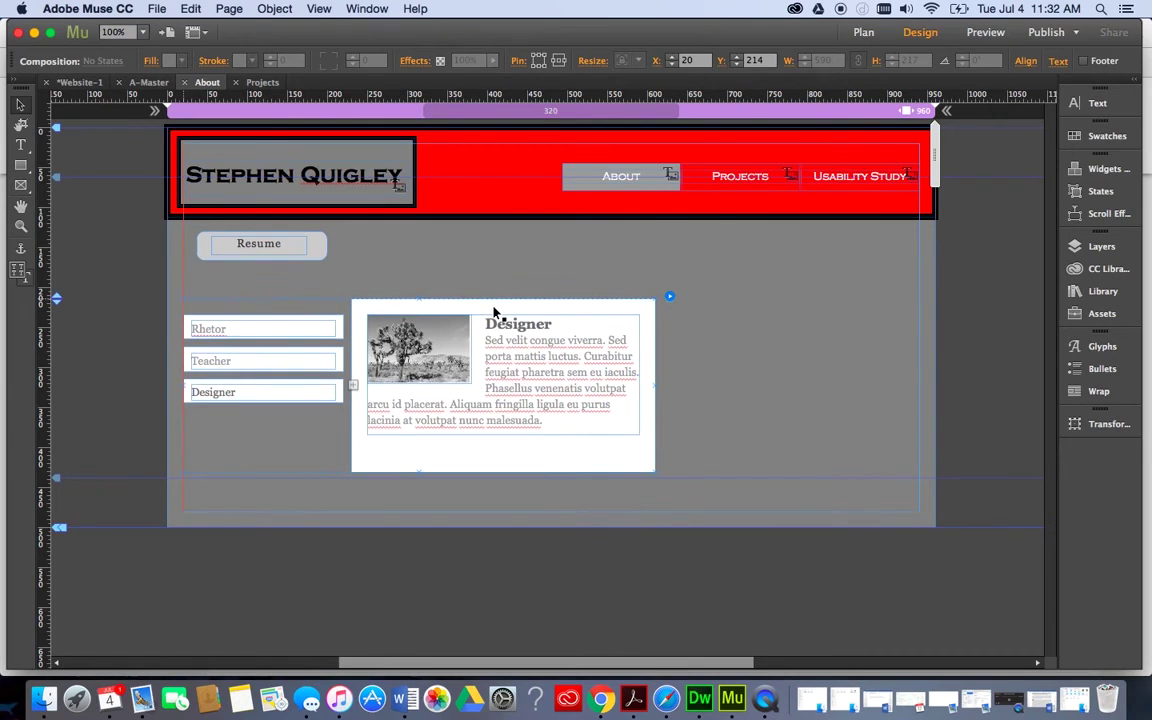
pyautogui.click(801, 307)
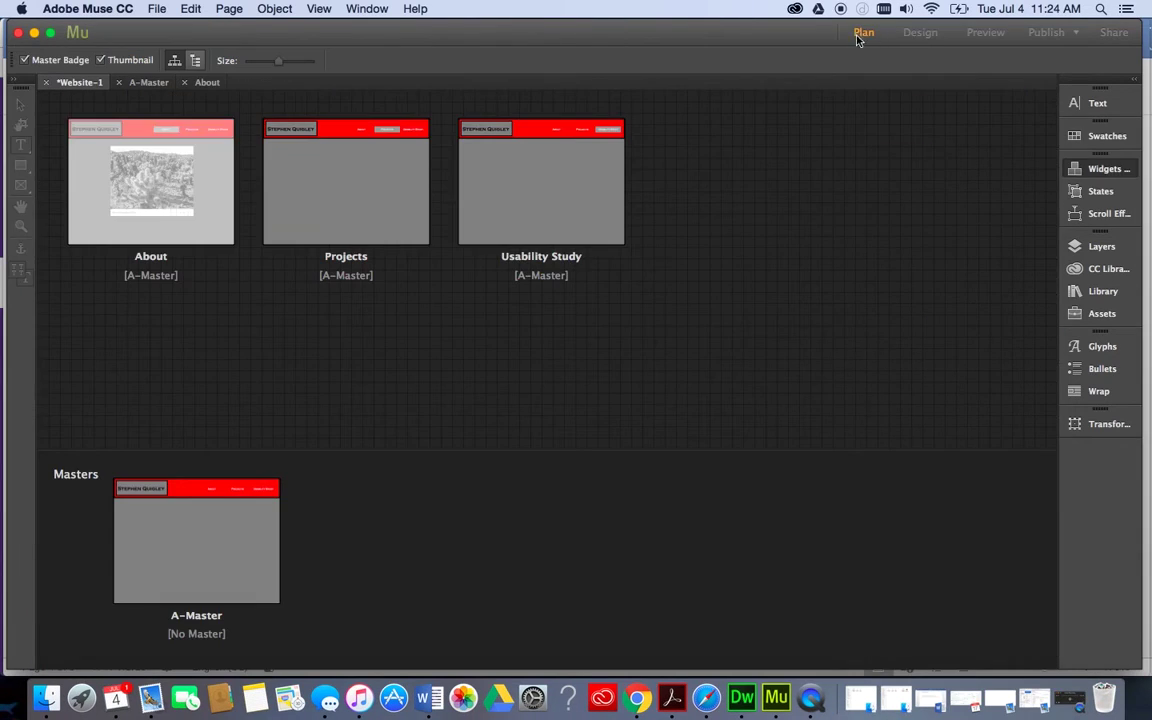
# On the Projects page, compare the Blank, Featured News, Lightbox Display and Presentation compositions.
pyautogui.doubleClick(410, 181)
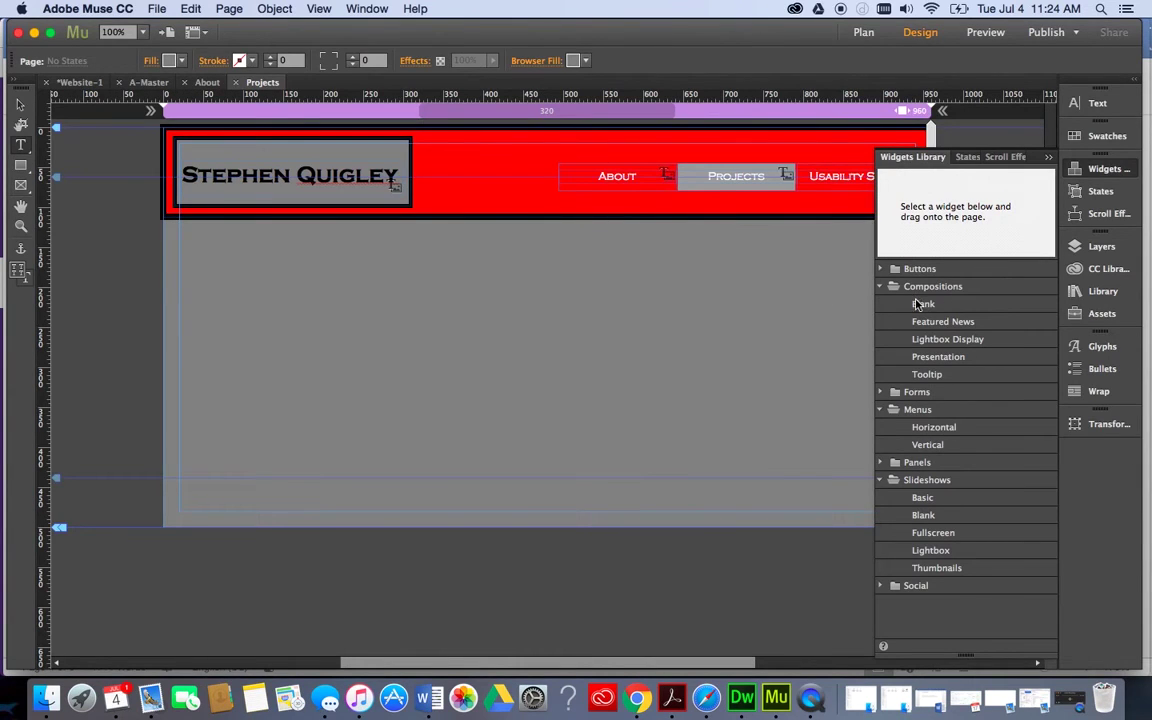
pyautogui.click(917, 305)
pyautogui.click(915, 323)
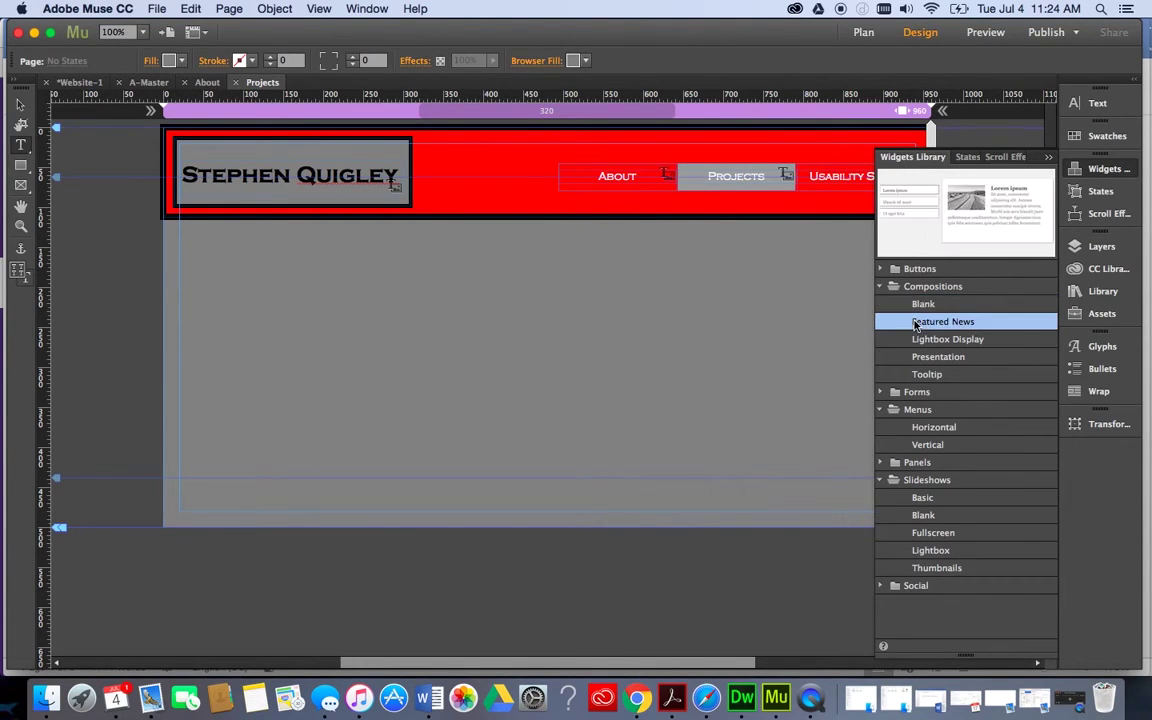
pyautogui.click(918, 305)
pyautogui.click(919, 321)
pyautogui.click(921, 339)
pyautogui.click(924, 357)
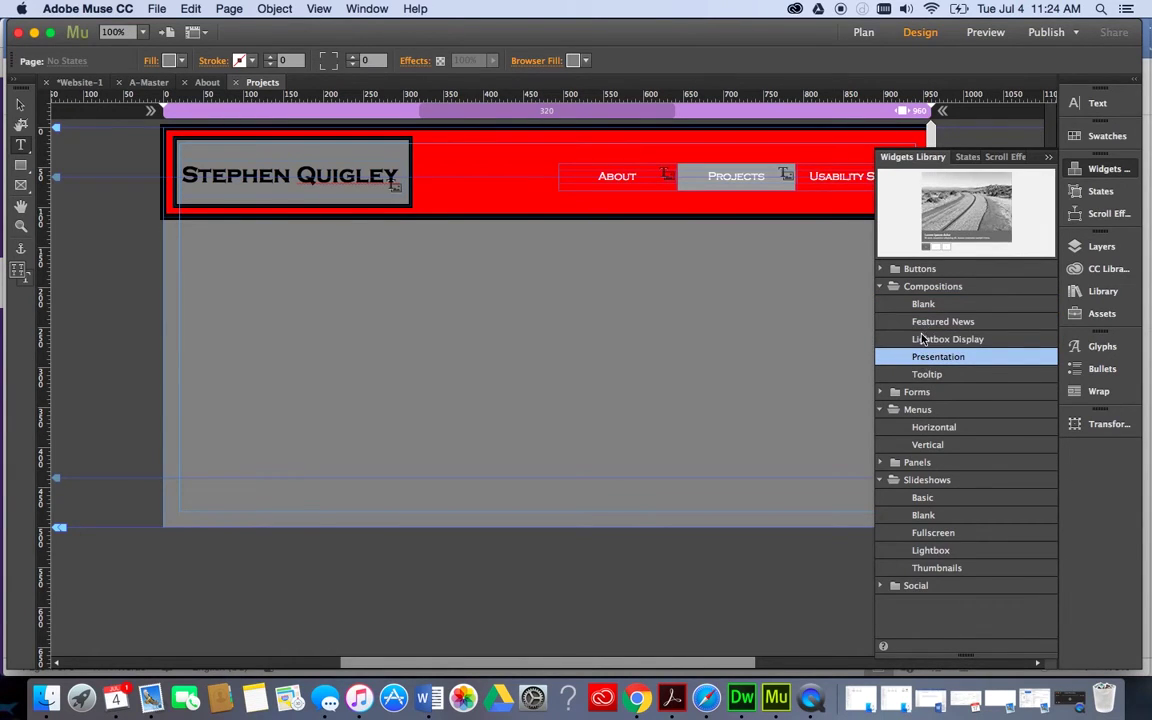
pyautogui.click(921, 339)
# Place a Featured News composition on the Projects page, then switch to the site Plan overview.
pyautogui.click(921, 321)
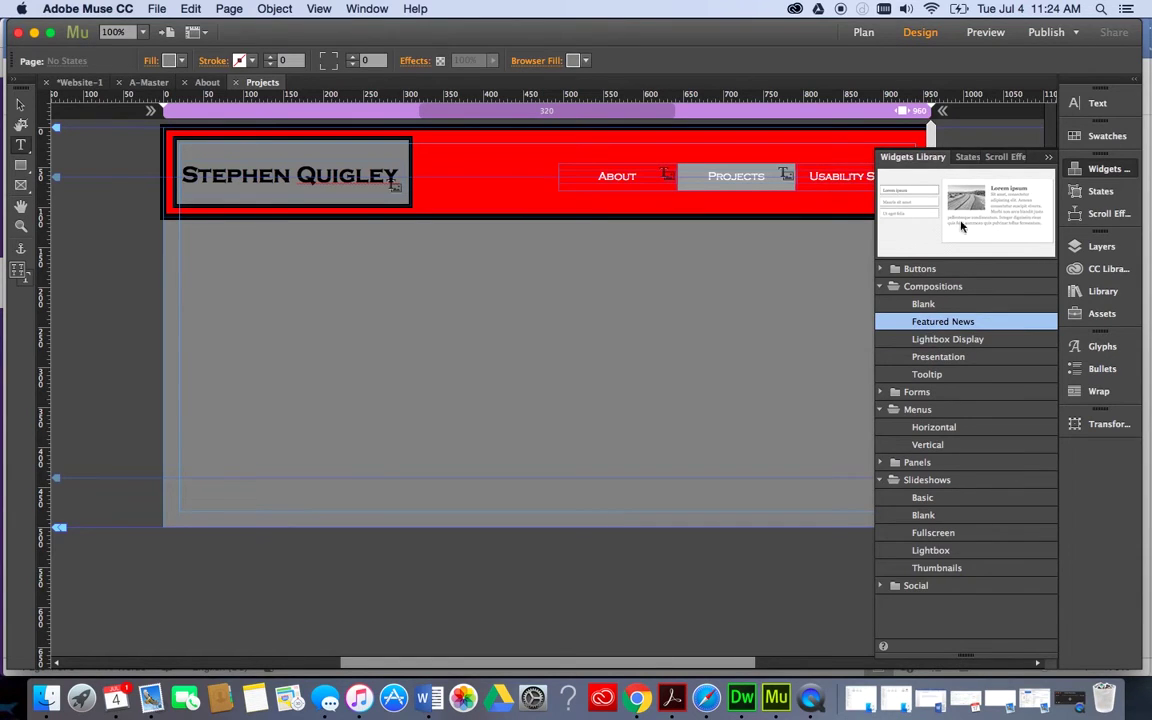
pyautogui.moveTo(961, 226); pyautogui.dragTo(184, 272)
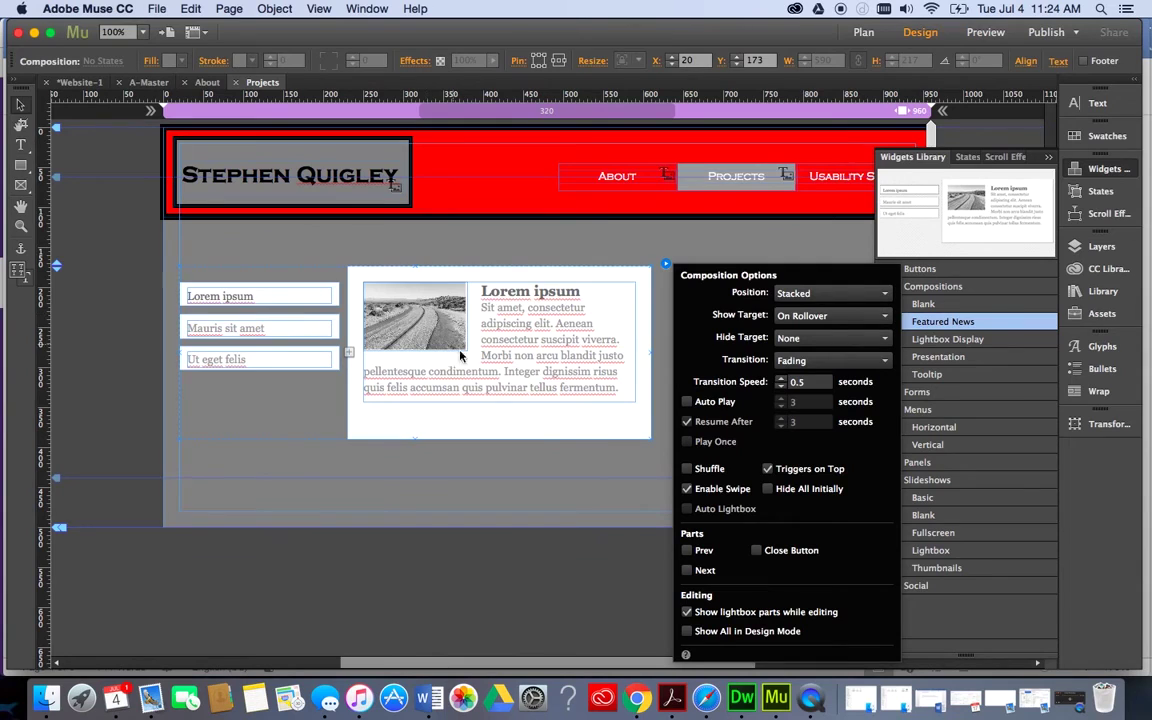
pyautogui.click(241, 297)
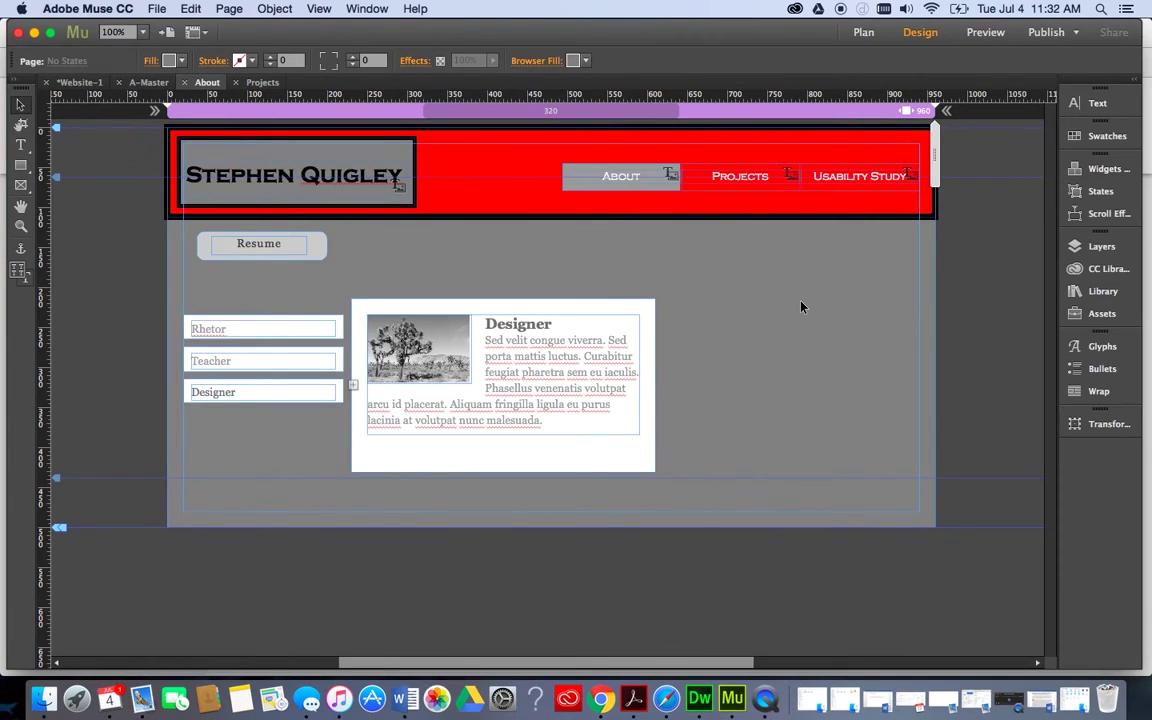
pyautogui.click(863, 32)
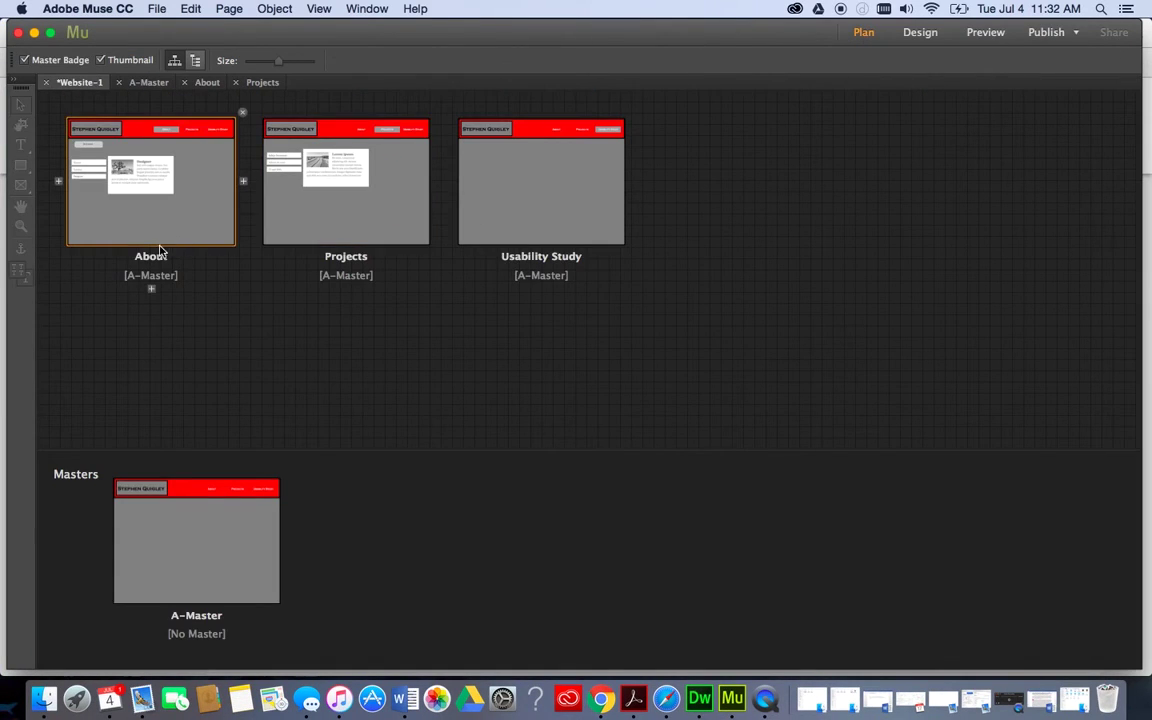
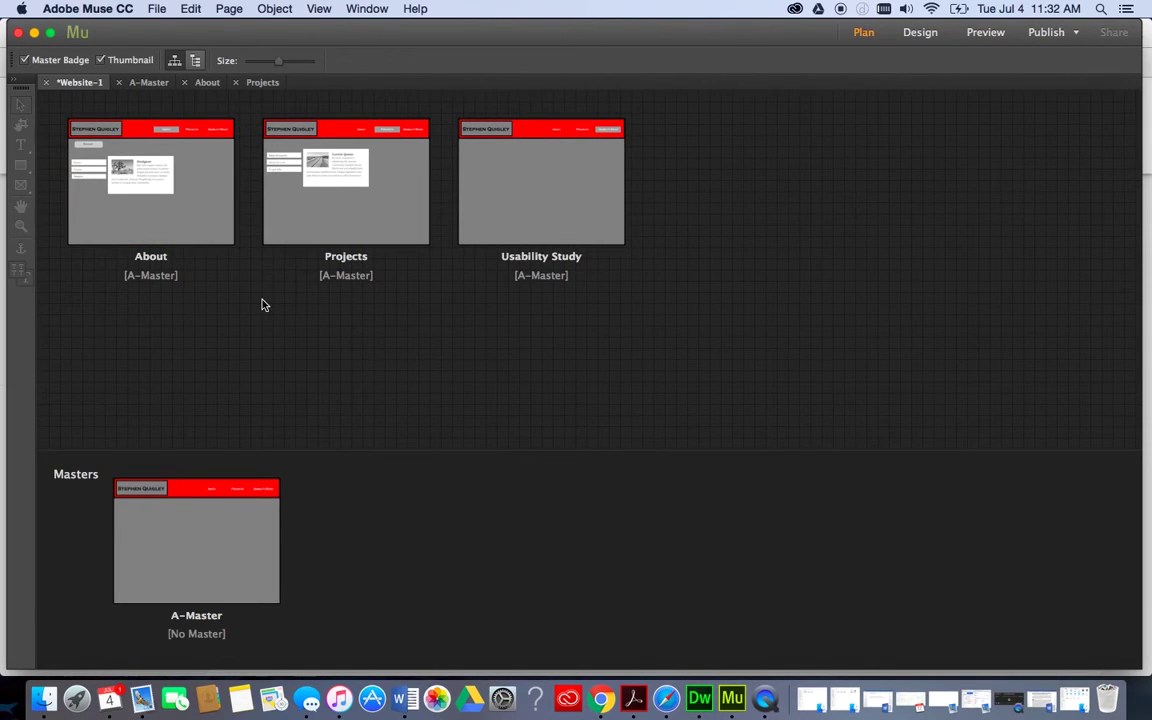
# Begin an Export as HTML with the site URL 'Personal Website'.
pyautogui.click(157, 8)
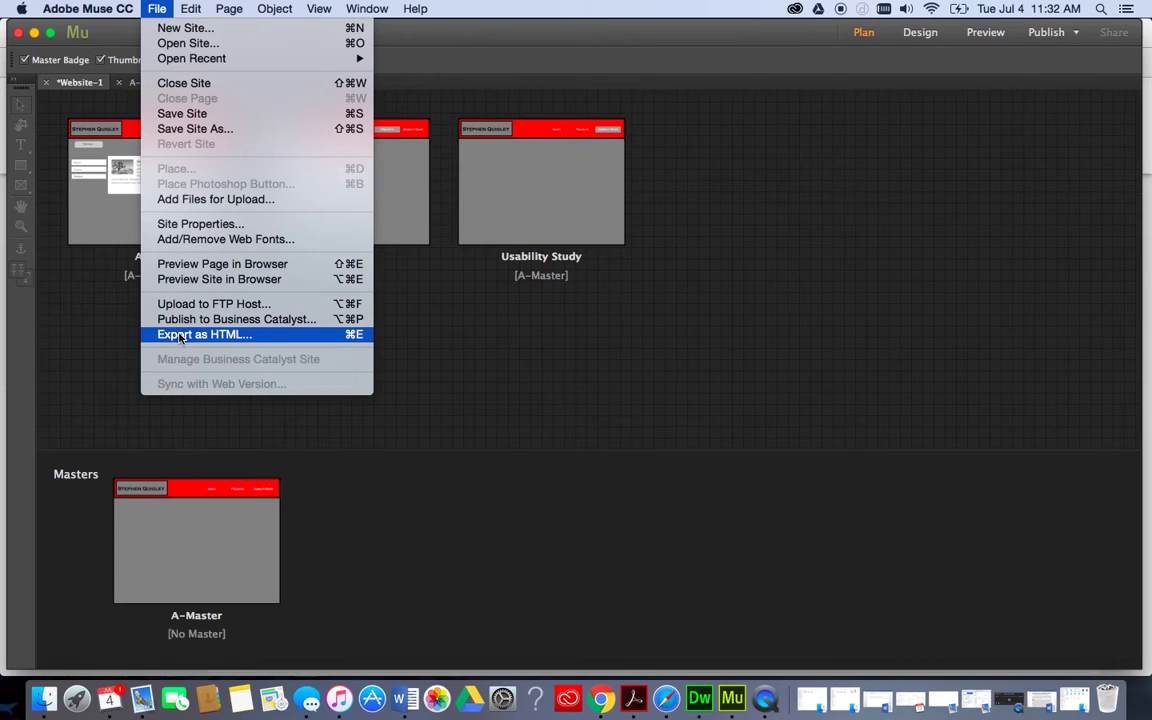
pyautogui.click(180, 335)
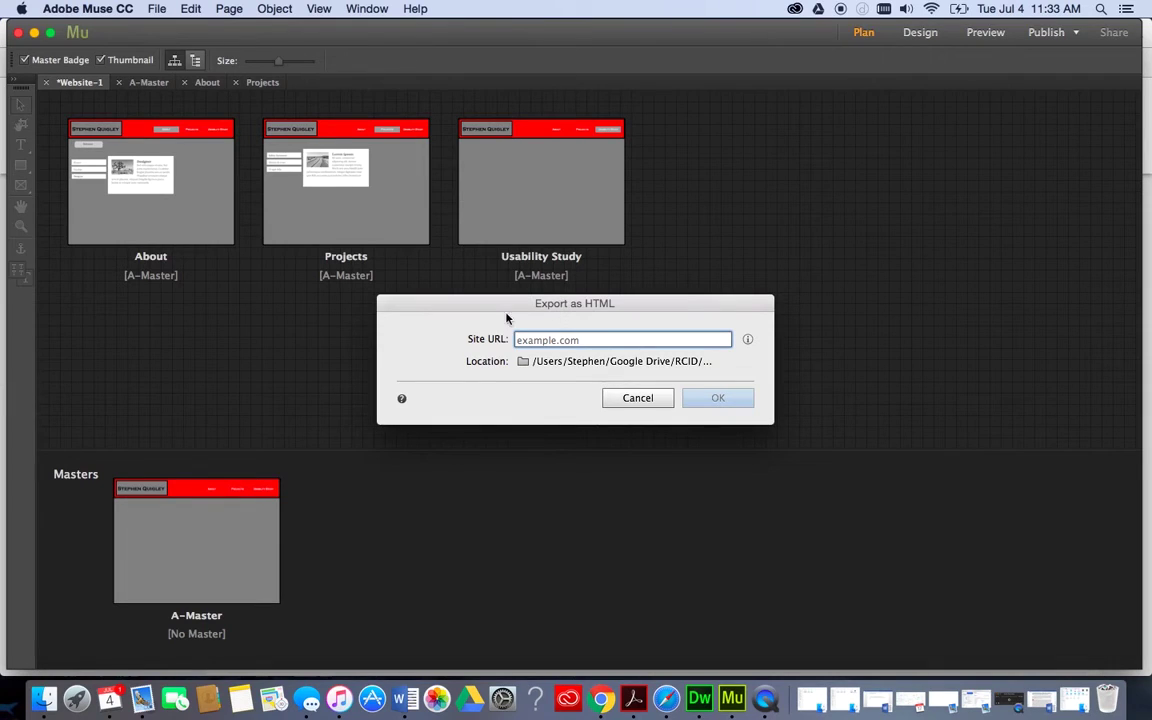
pyautogui.write('h')
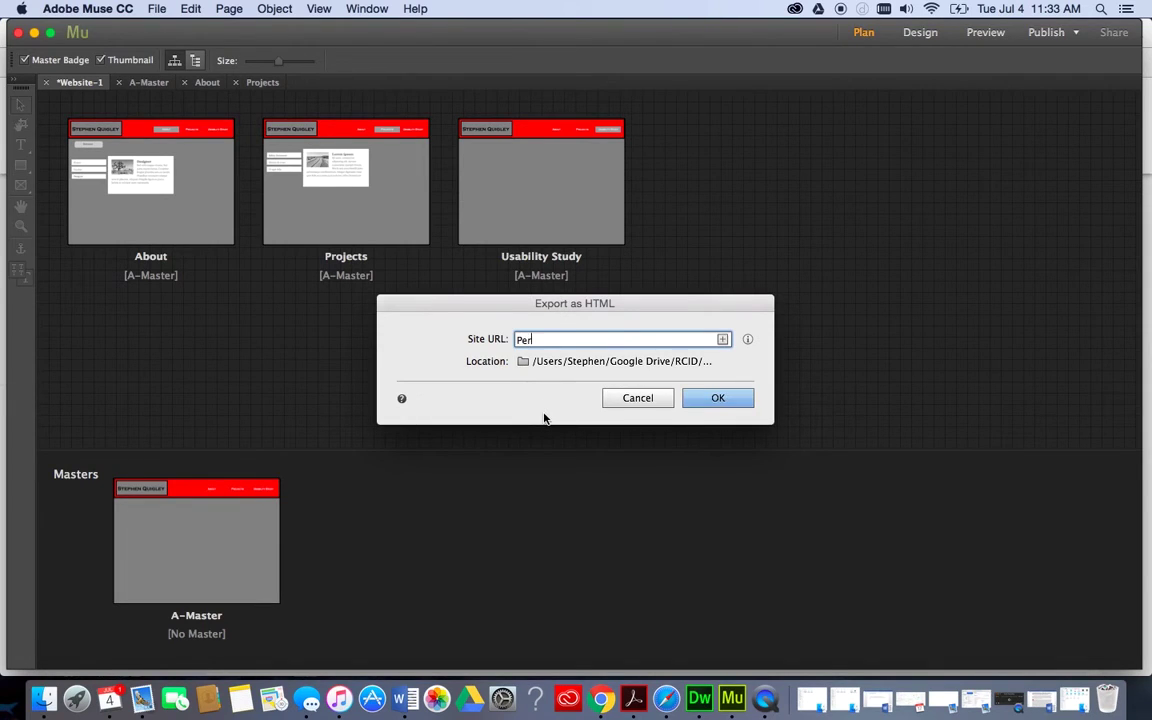
pyautogui.write('ersonal Website')
# Set the export location to the Professional Webpage folder on the Desktop.
pyautogui.click(521, 362)
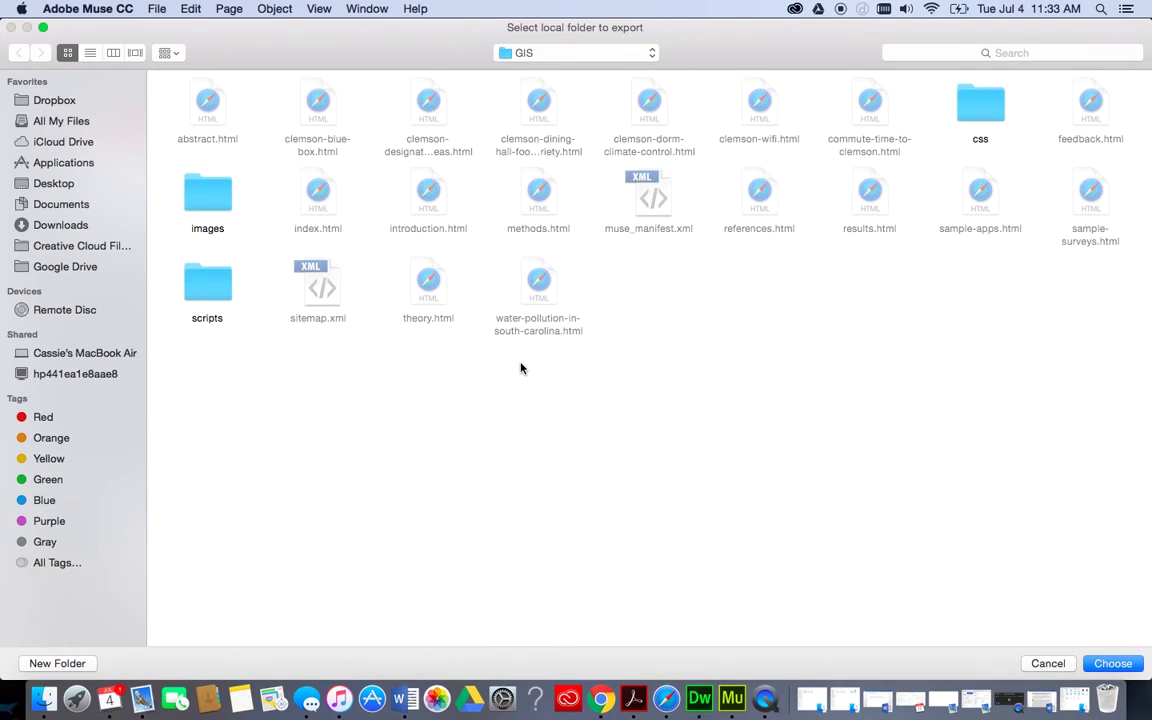
pyautogui.click(538, 53)
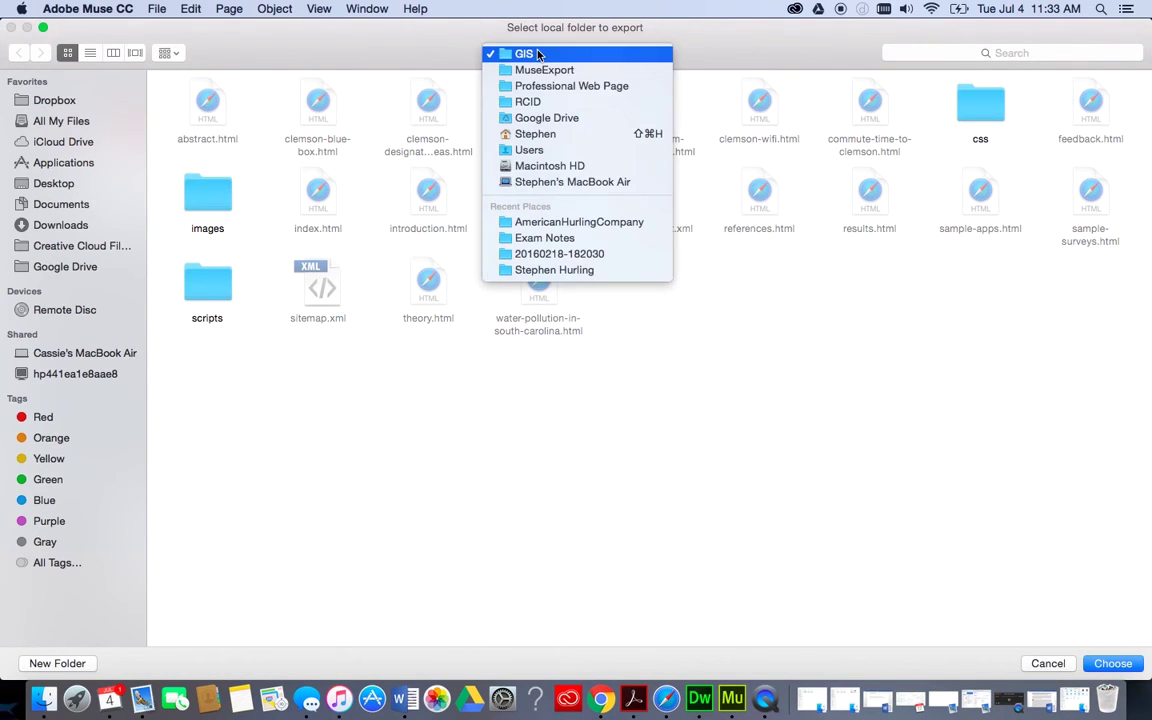
pyautogui.click(535, 137)
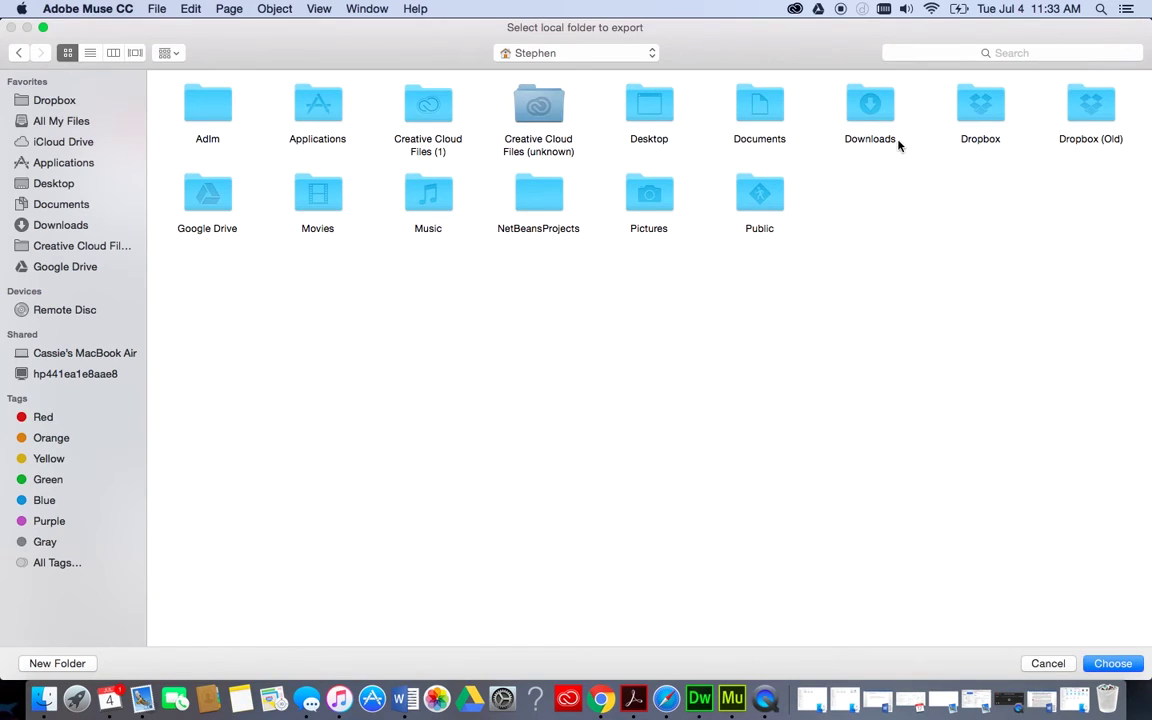
pyautogui.doubleClick(645, 103)
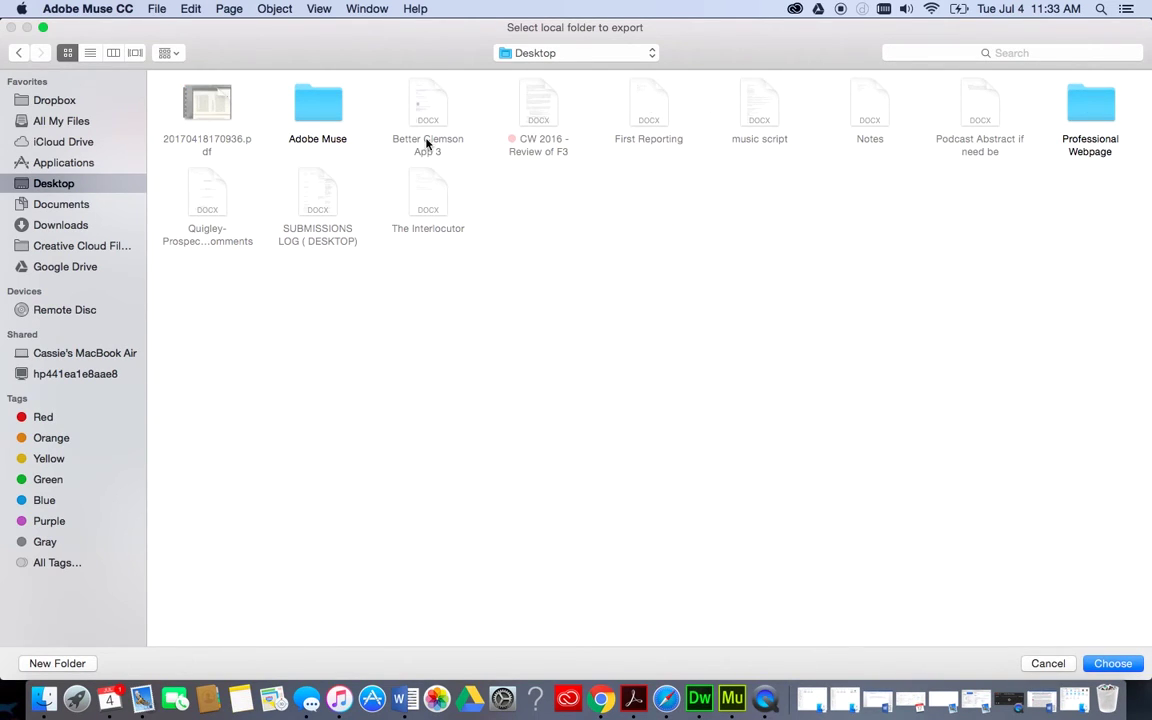
pyautogui.doubleClick(1090, 106)
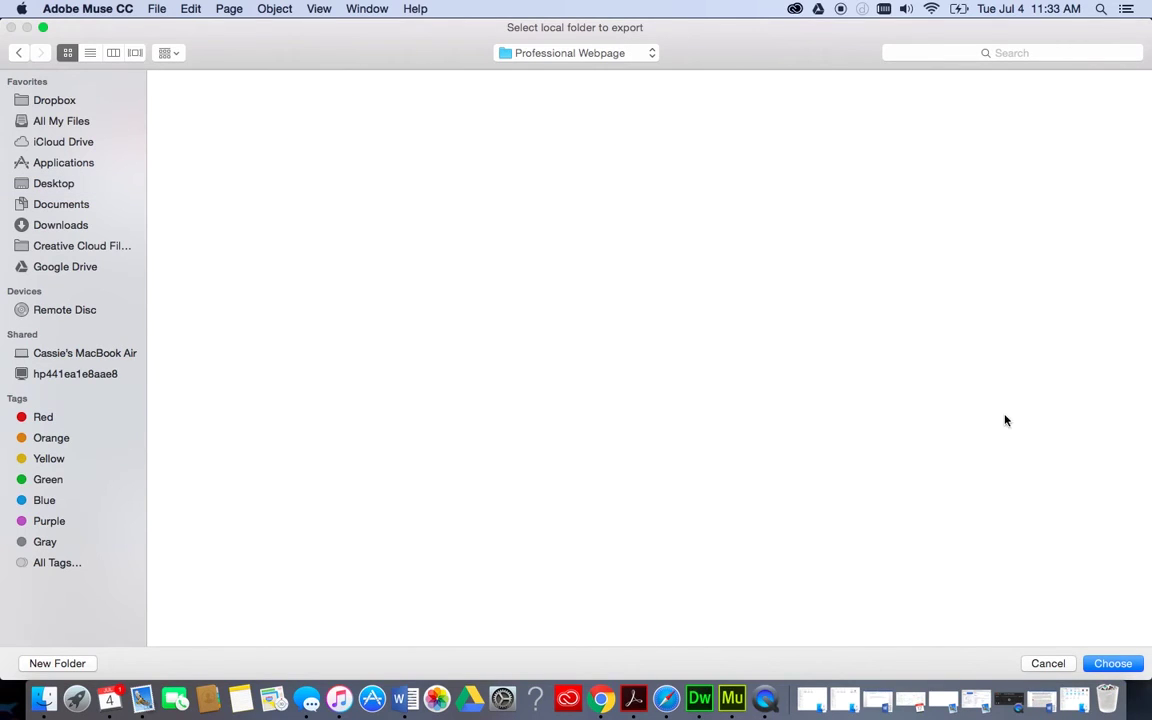
pyautogui.click(1110, 663)
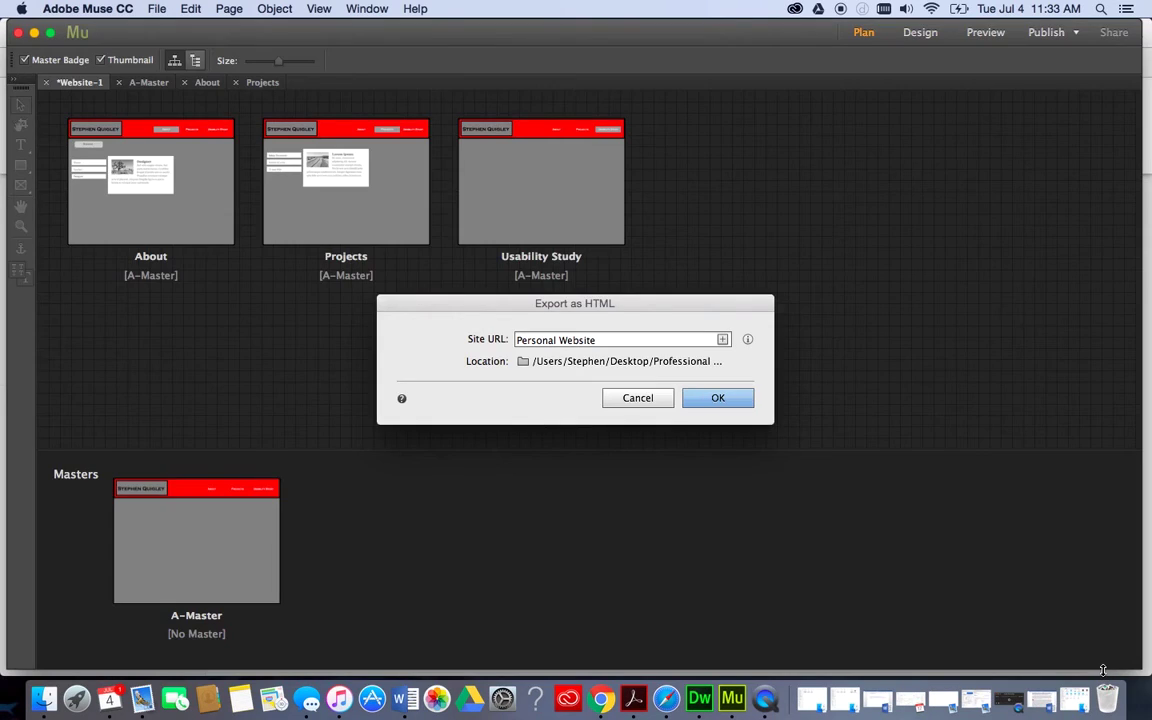
# After the invalid-domain warning, replace 'Personal Website' with a university web domain and retry the export.
pyautogui.click(705, 397)
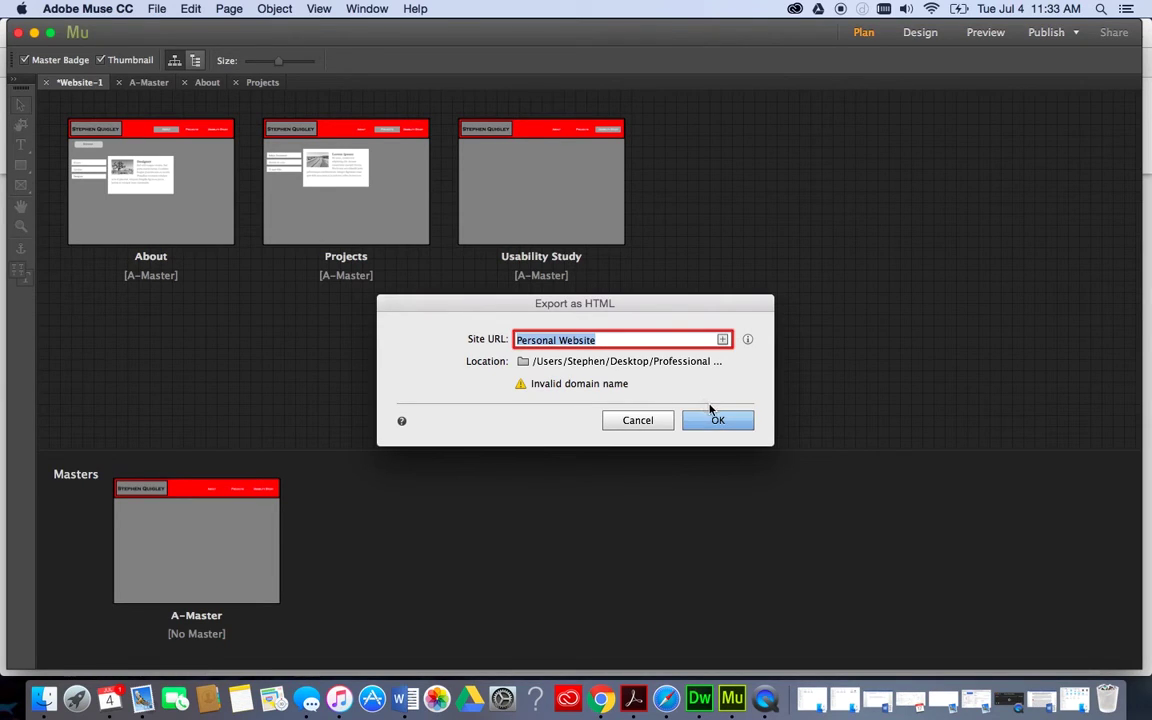
pyautogui.click(707, 416)
pyautogui.click(569, 340)
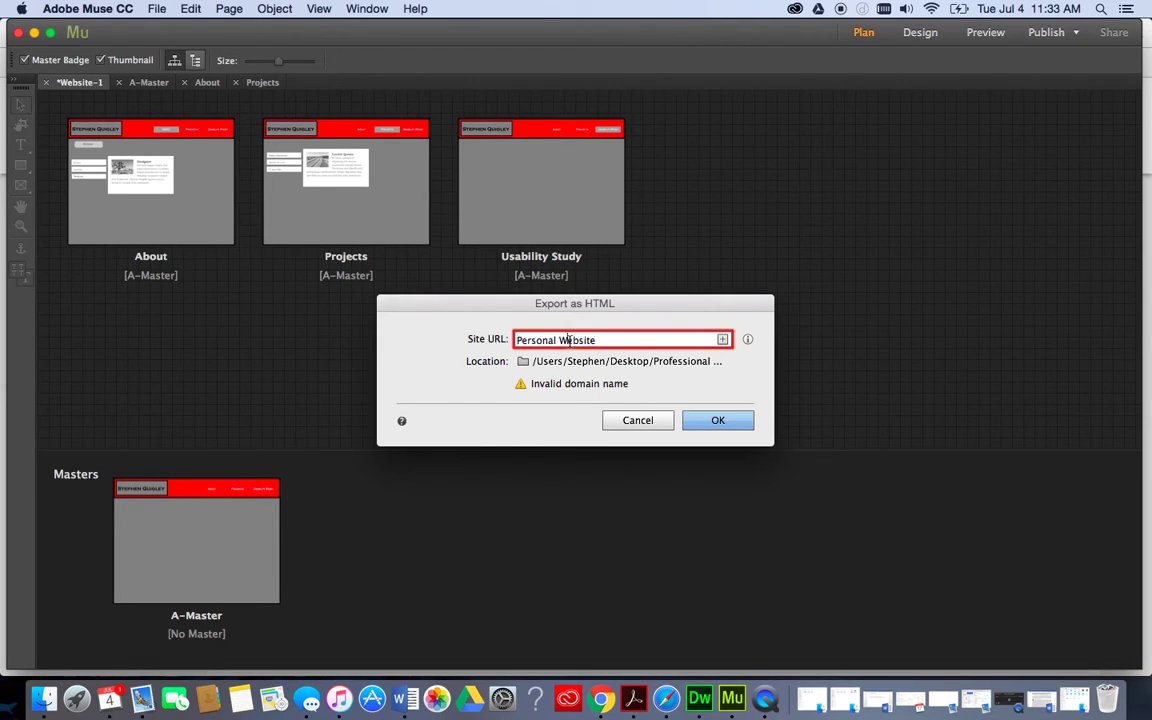
pyautogui.moveTo(594, 340); pyautogui.dragTo(464, 306)
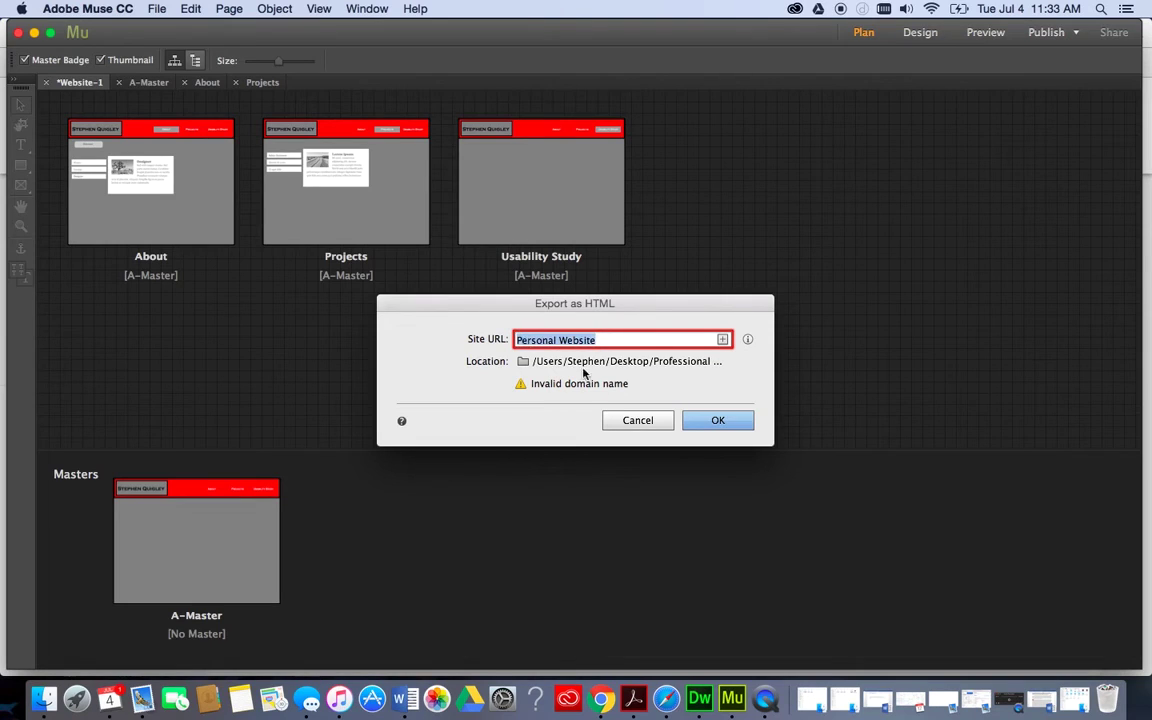
pyautogui.write('Stephenquigley')
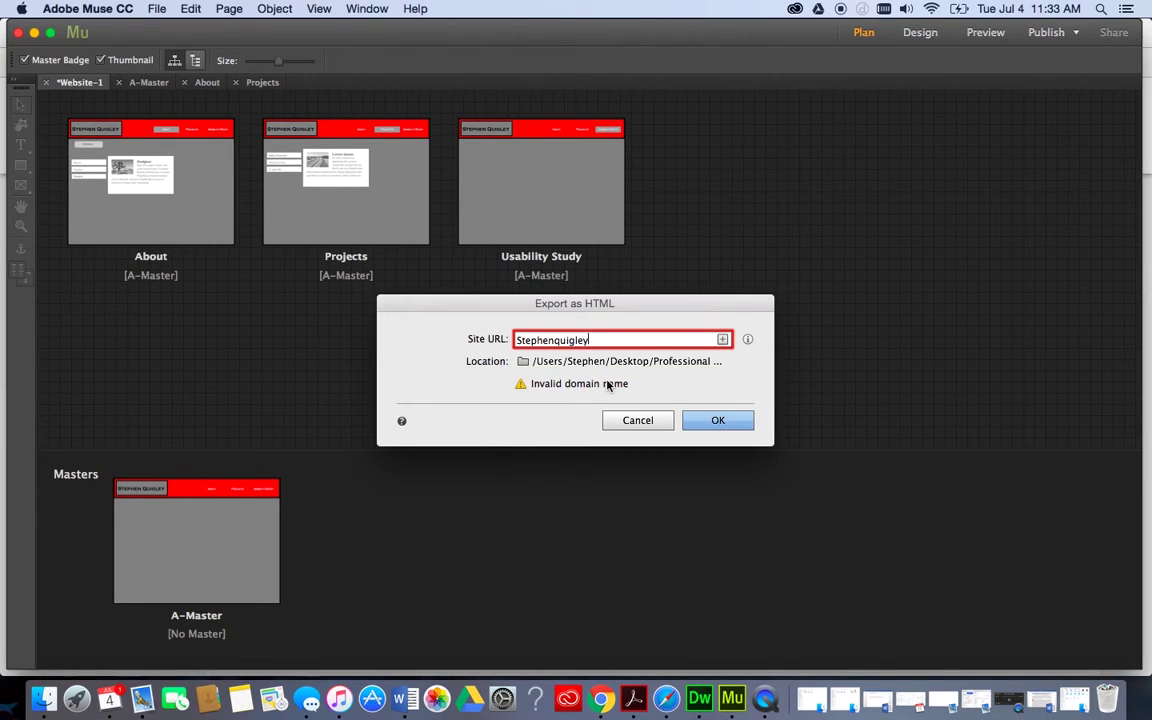
pyautogui.press('BackSpace')
pyautogui.press('BackSpace')
pyautogui.press('BackSpace')
pyautogui.press('BackSpace')
pyautogui.press('BackSpace')
pyautogui.press('BackSpace')
pyautogui.press('BackSpace')
pyautogui.press('BackSpace')
pyautogui.press('BackSpace')
pyautogui.press('BackSpace')
pyautogui.press('BackSpace')
pyautogui.press('BackSpace')
pyautogui.press('BackSpace')
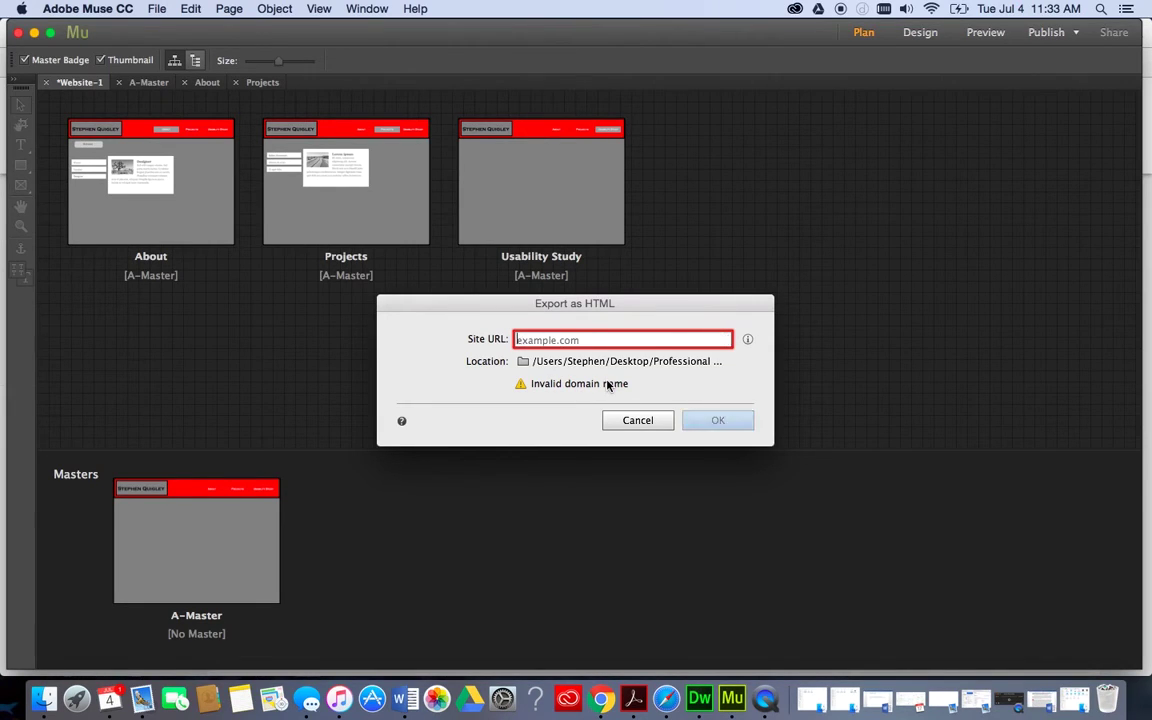
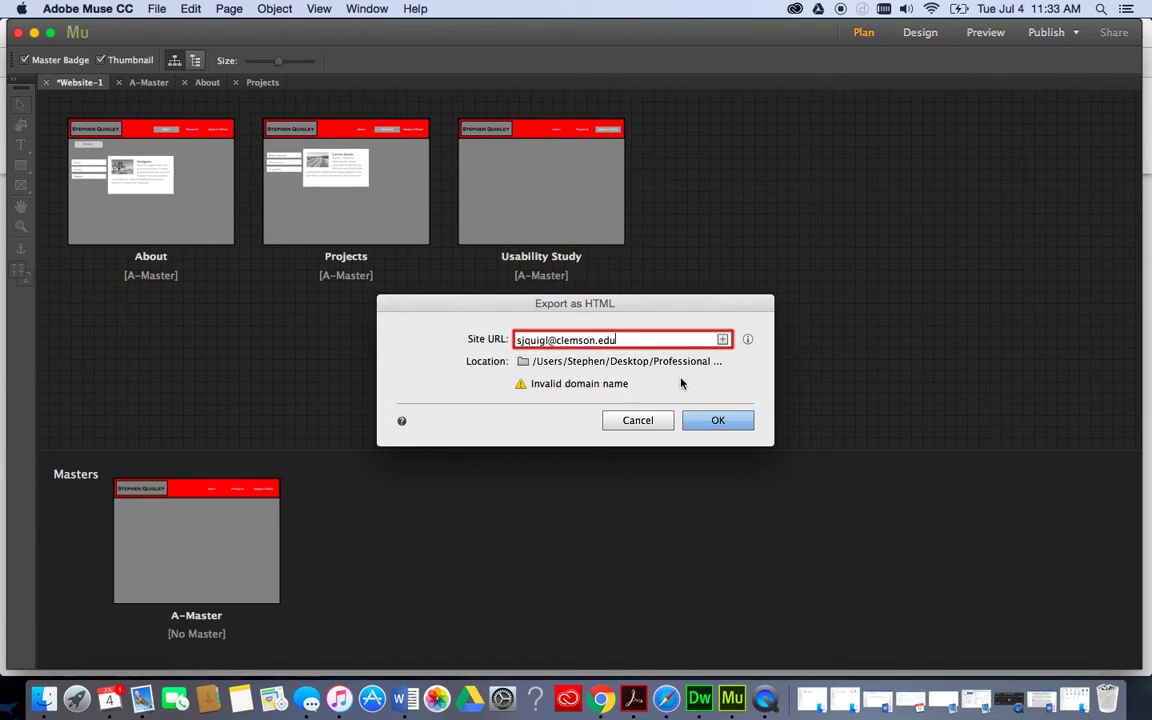
pyautogui.click(709, 426)
# Replace the @ in the site URL with '.people.' and confirm the HTML export.
pyautogui.click(555, 340)
pyautogui.press('BackSpace')
pyautogui.write('.people')
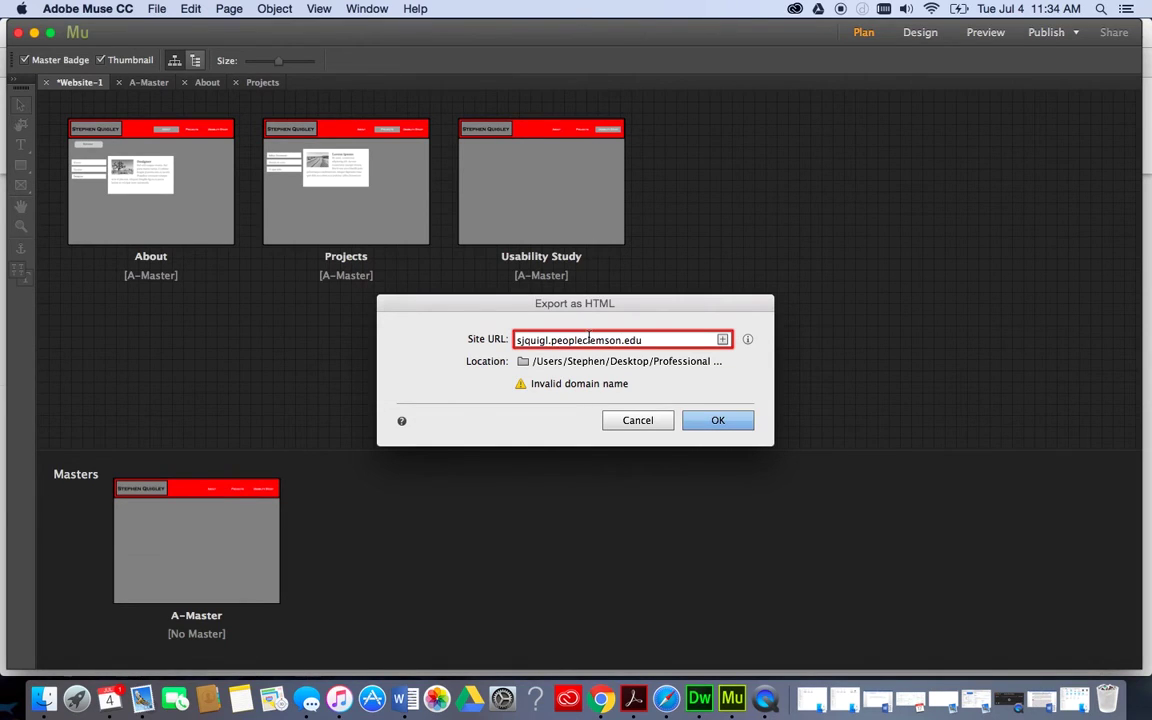
pyautogui.write('.')
pyautogui.click(714, 424)
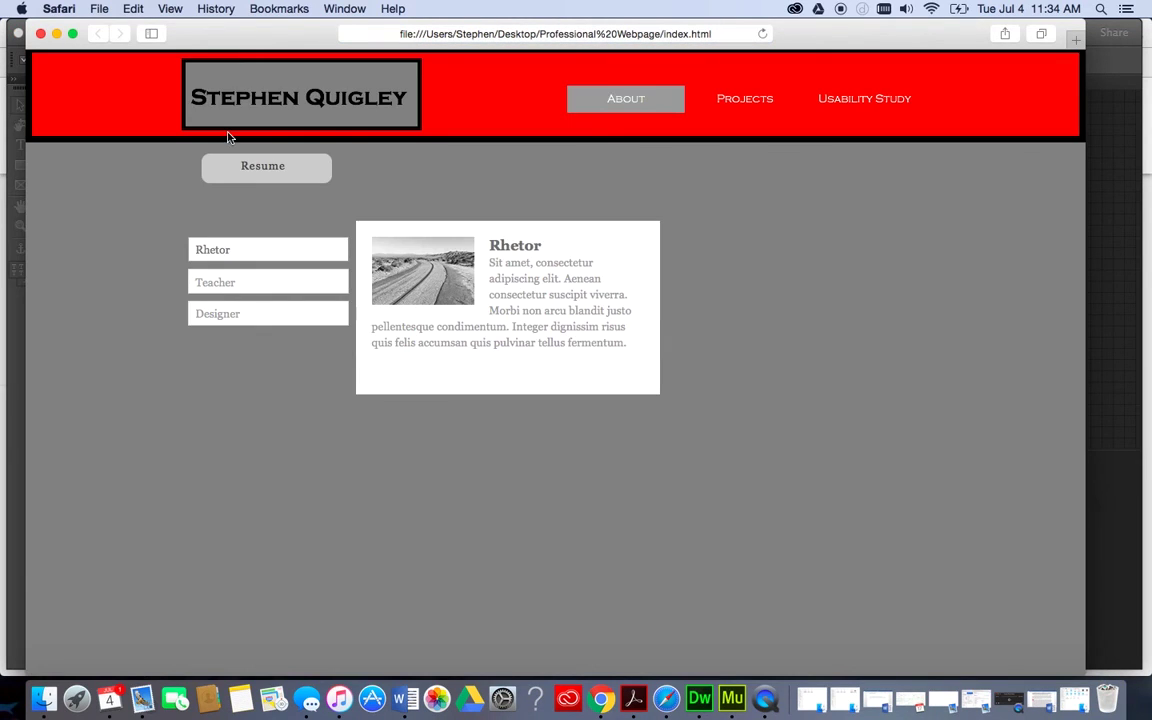
# Shift the Safari preview window slightly left.
pyautogui.moveTo(245, 317)
pyautogui.moveTo(240, 282)
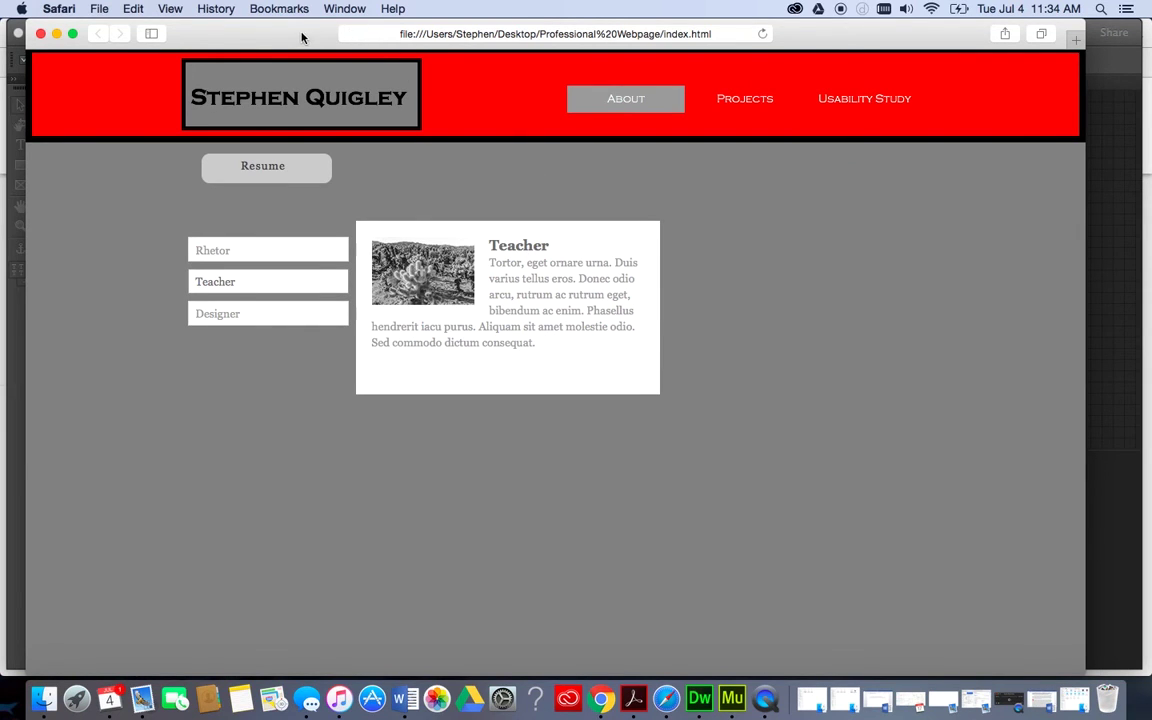
pyautogui.moveTo(301, 37); pyautogui.dragTo(271, 36)
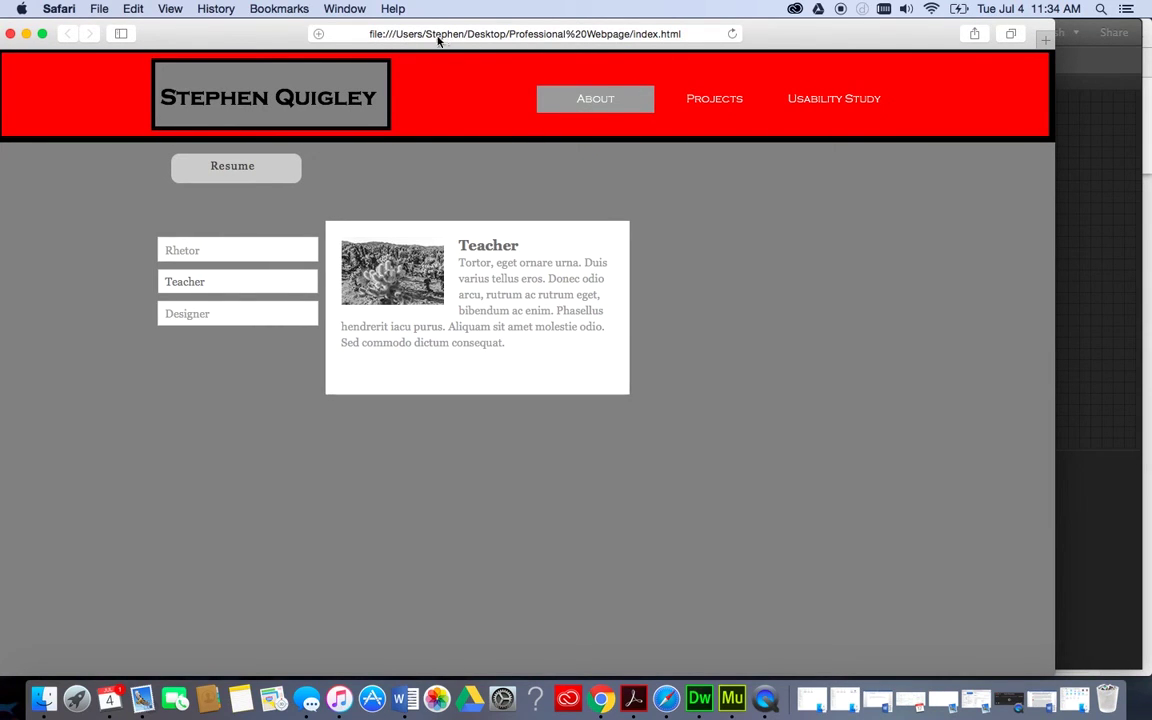
# Test the Projects, Usability Study and About nav links, then shrink and minimize Safari.
pyautogui.click(714, 101)
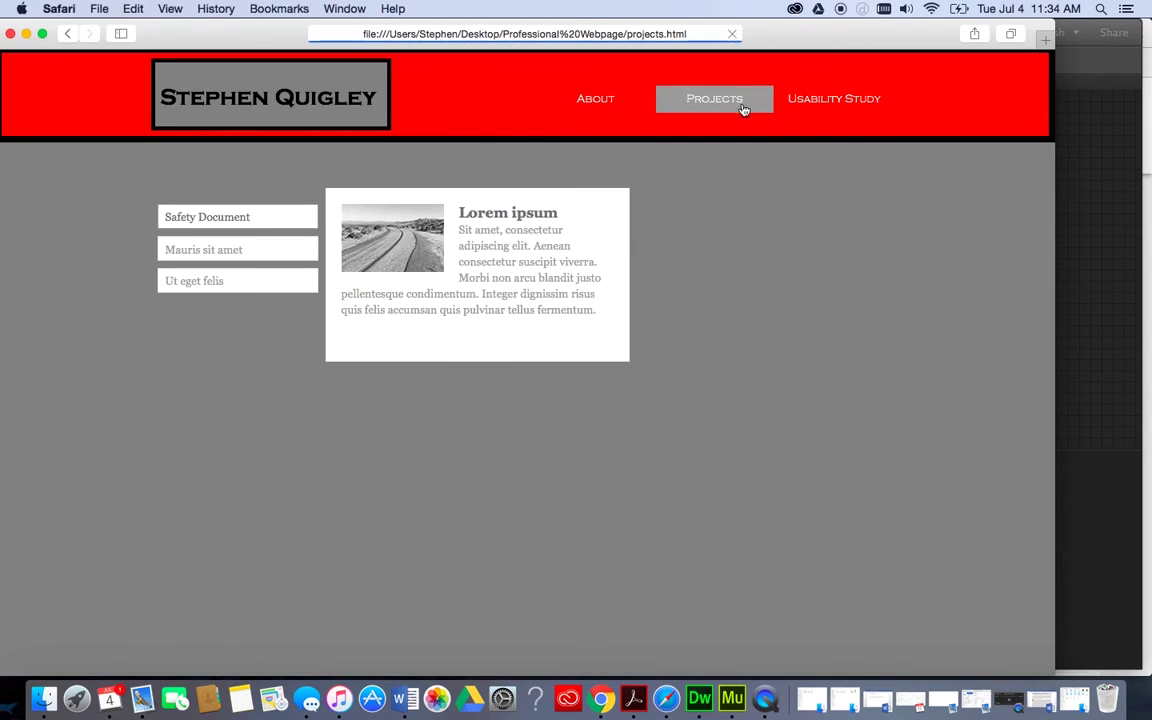
pyautogui.click(812, 108)
pyautogui.click(714, 104)
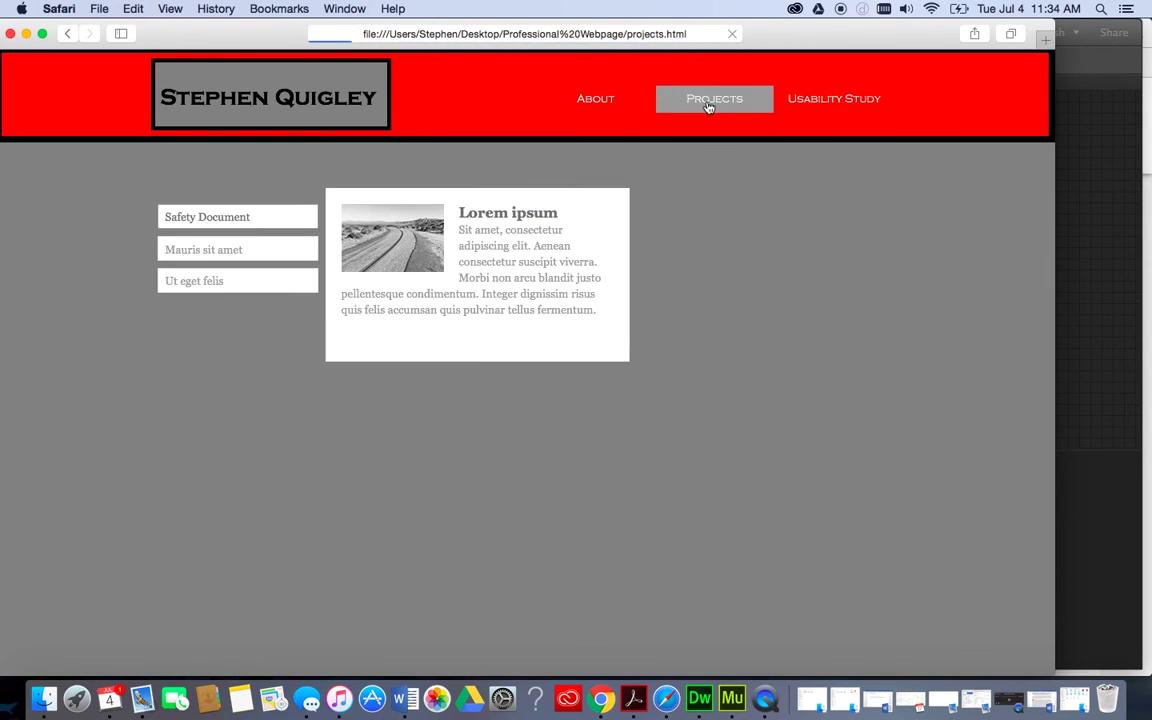
pyautogui.click(605, 105)
pyautogui.click(679, 106)
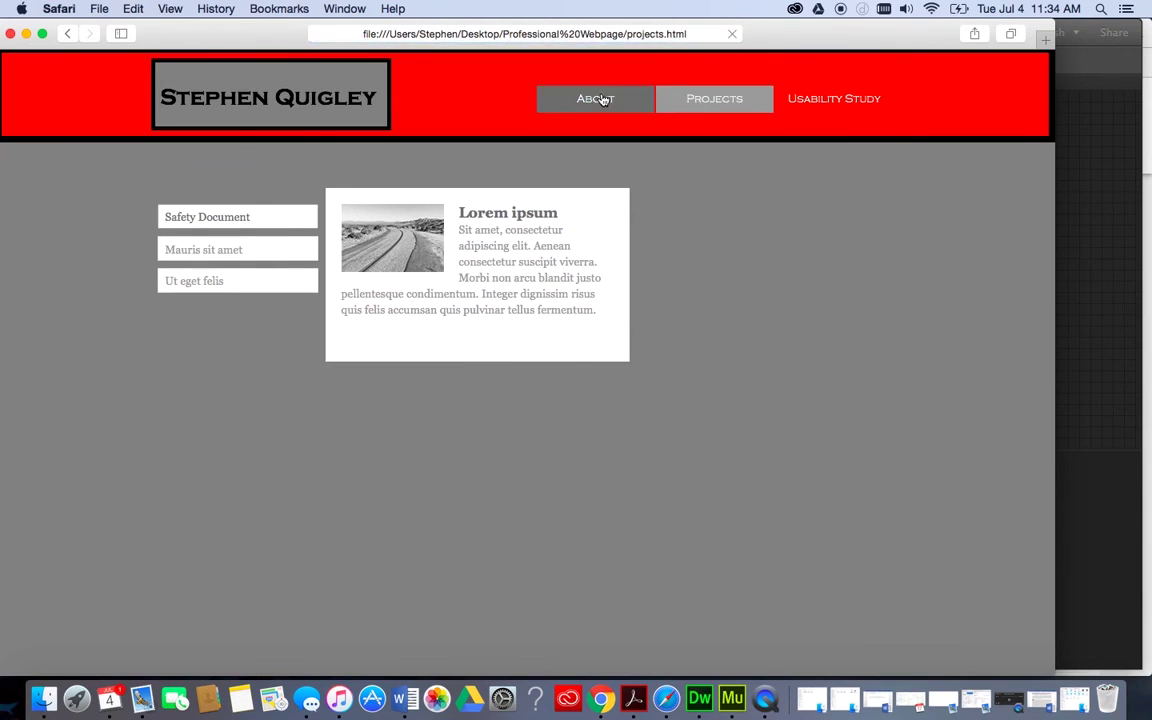
pyautogui.click(596, 97)
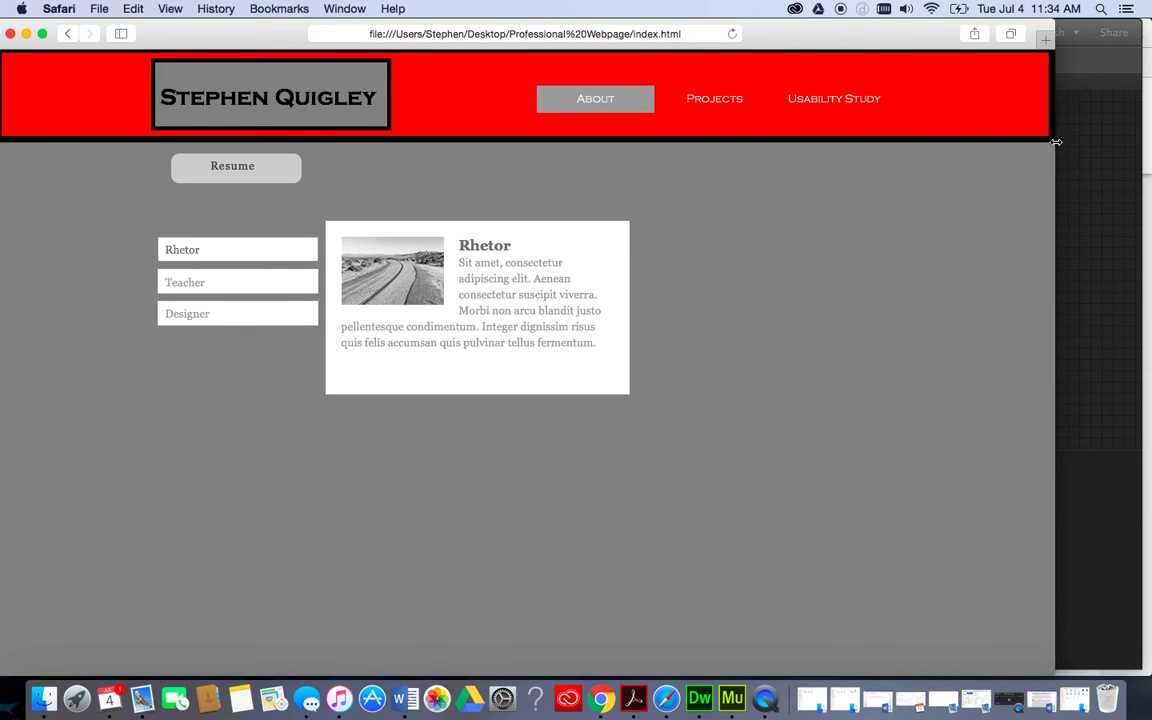
pyautogui.moveTo(1055, 143); pyautogui.dragTo(1081, 179)
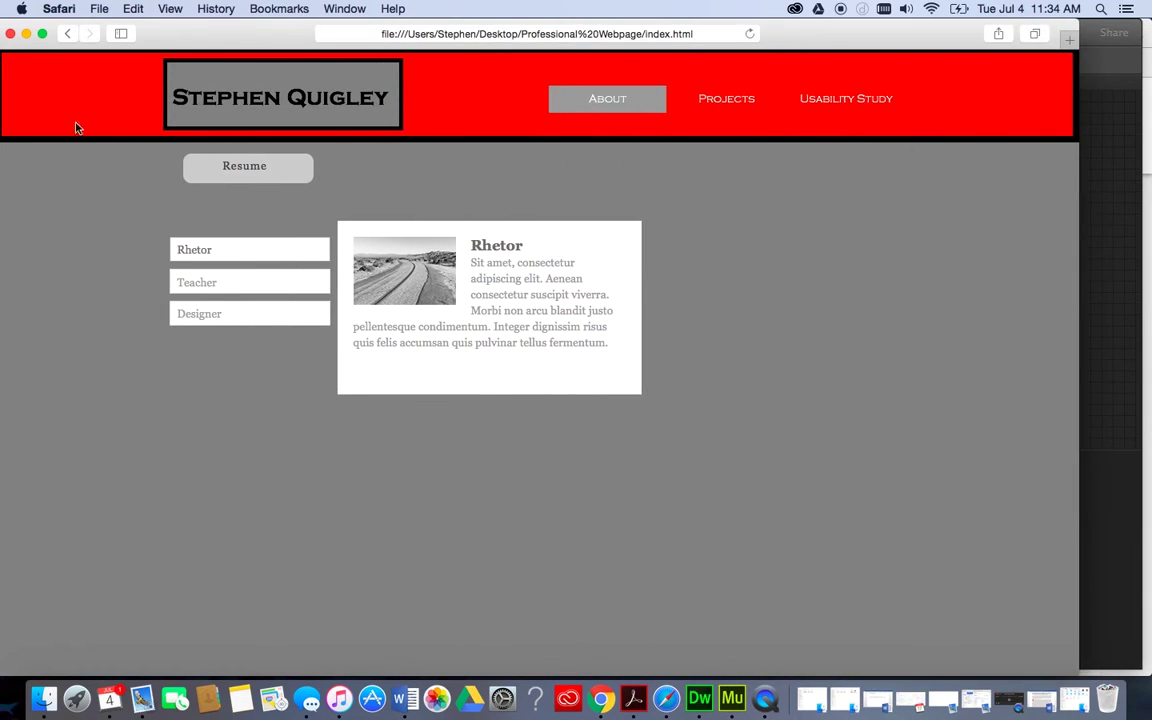
pyautogui.click(26, 34)
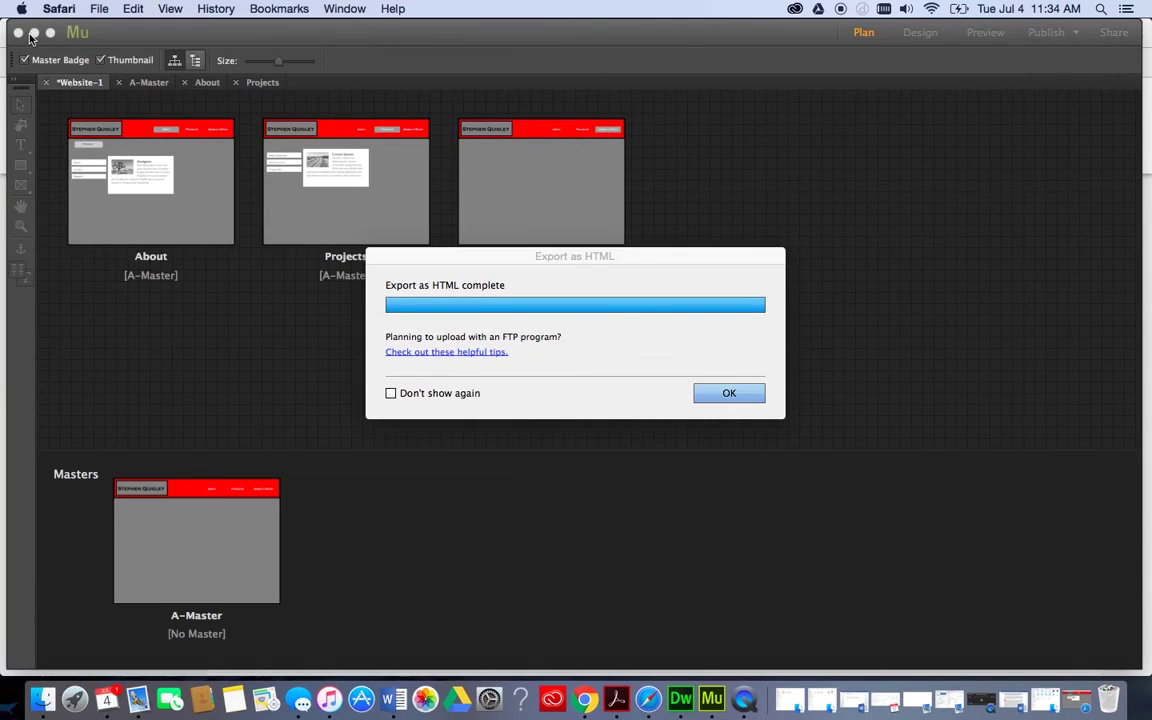
# Dismiss the export-complete notice, then minimize Muse and both Chrome windows.
pyautogui.click(731, 391)
pyautogui.click(729, 392)
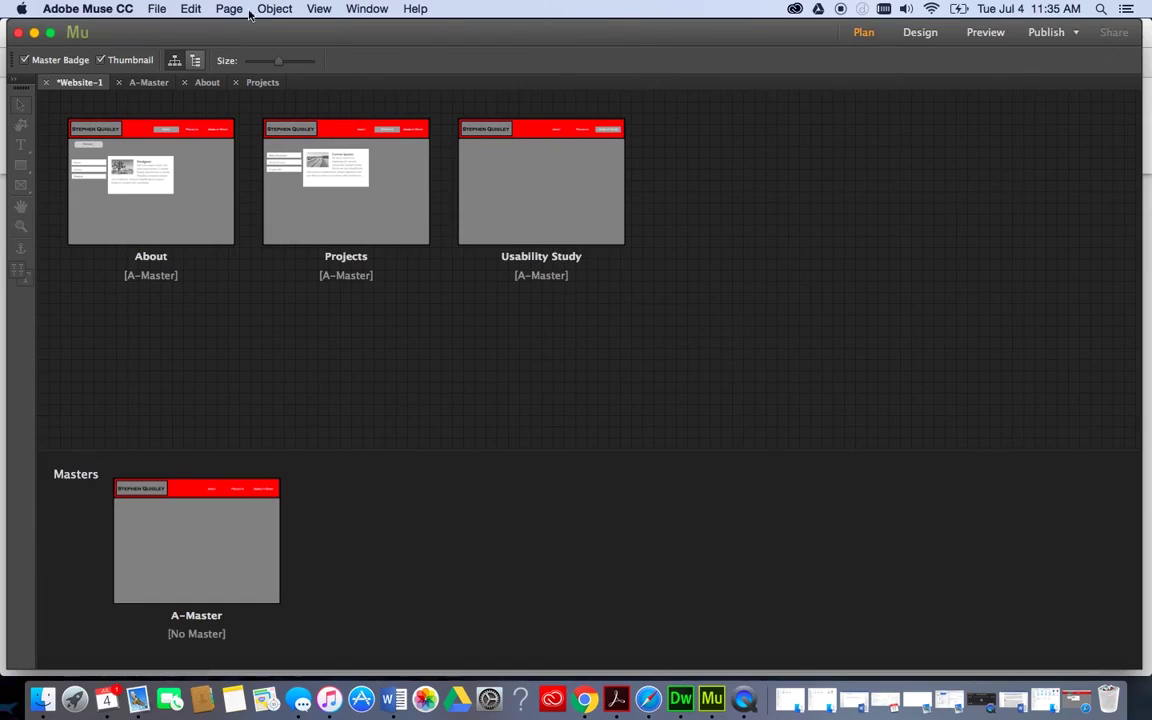
pyautogui.click(34, 33)
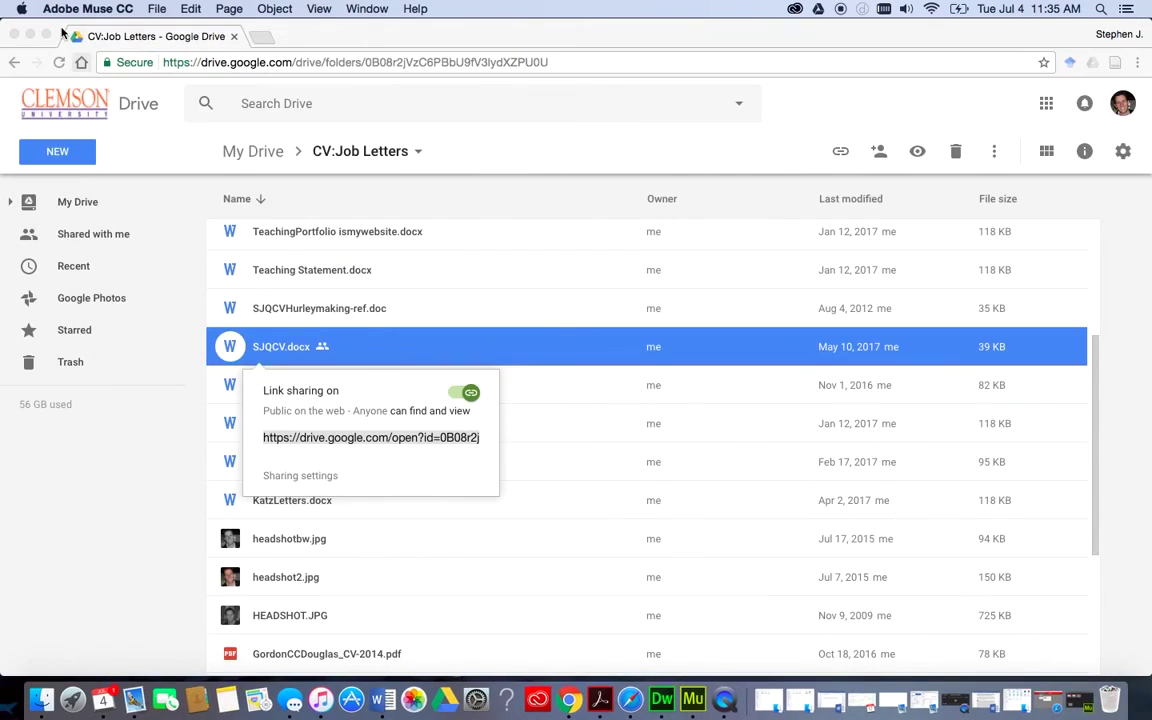
pyautogui.click(33, 35)
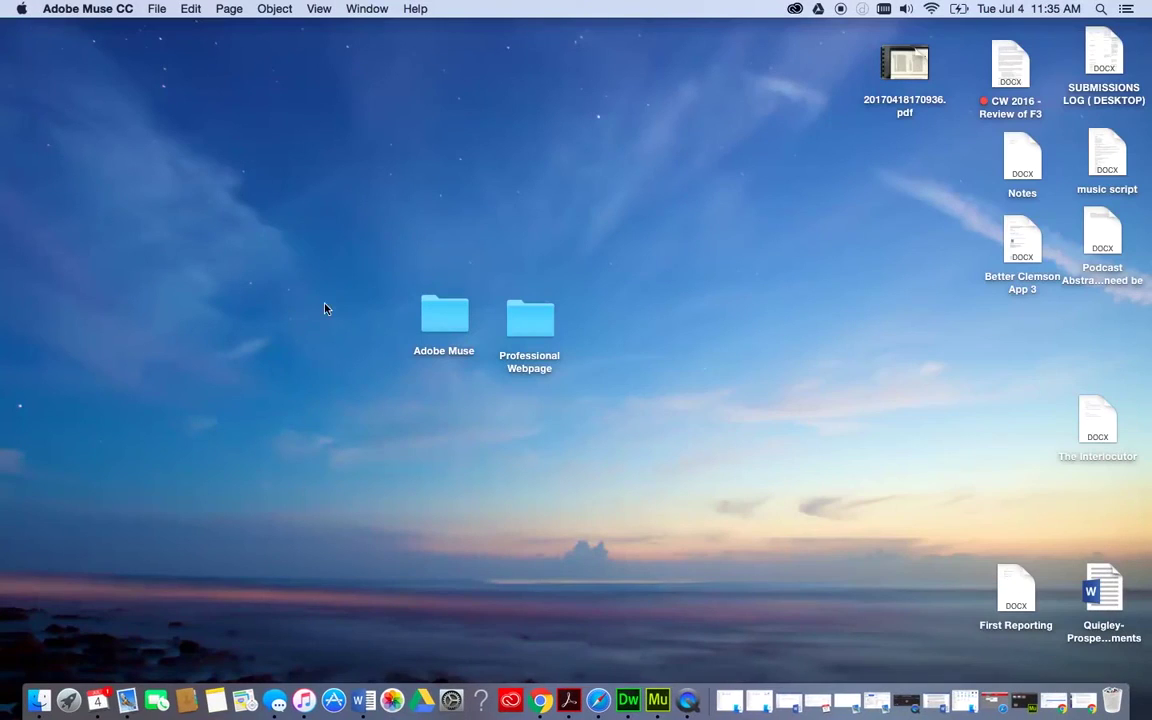
pyautogui.click(33, 35)
# Open Professional Webpage and browse its css, images and scripts subfolders, returning to the top level.
pyautogui.doubleClick(510, 330)
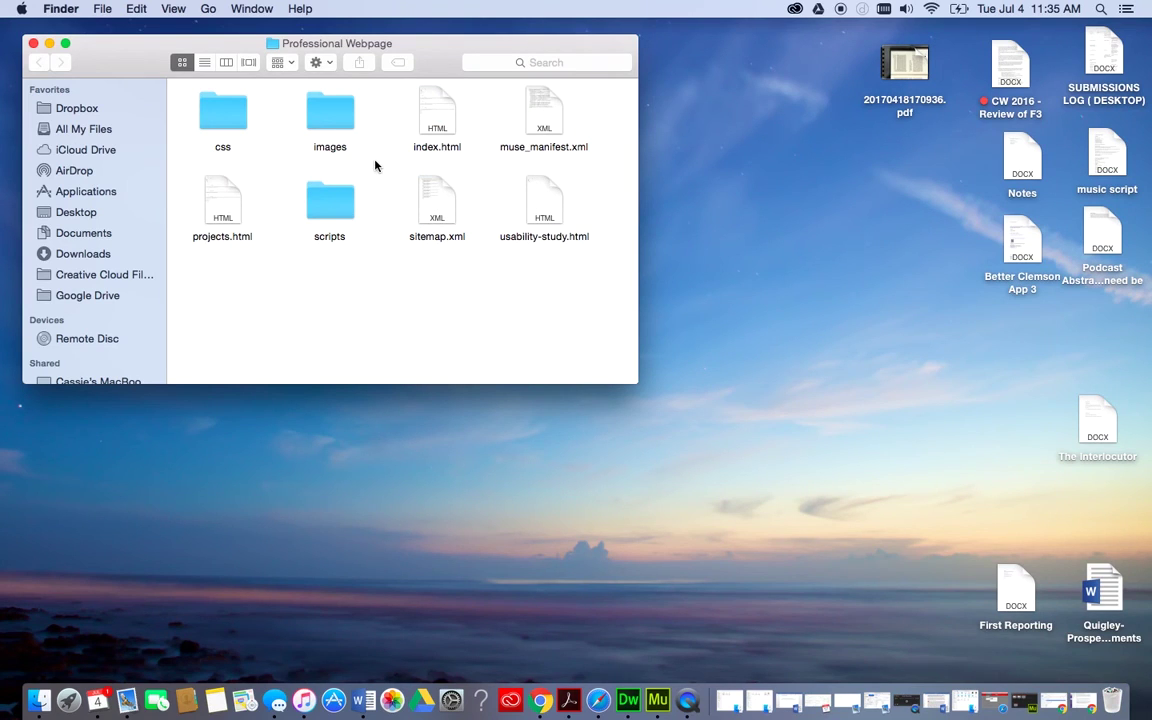
pyautogui.doubleClick(230, 109)
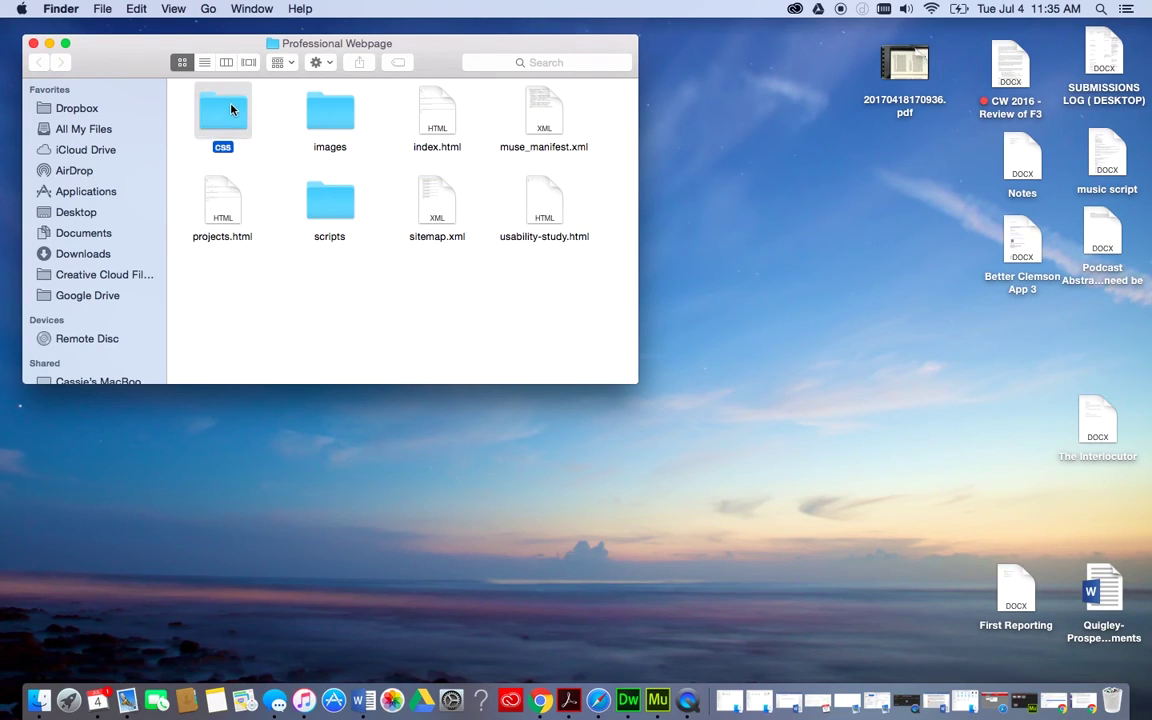
pyautogui.click(38, 62)
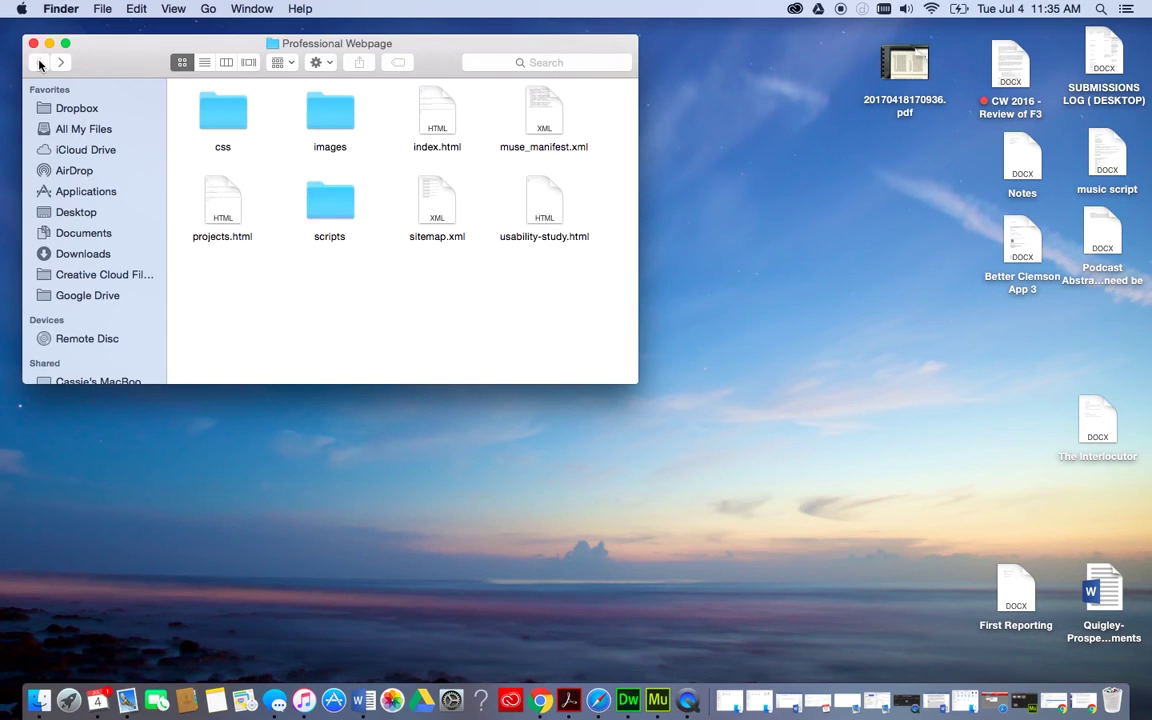
pyautogui.doubleClick(300, 102)
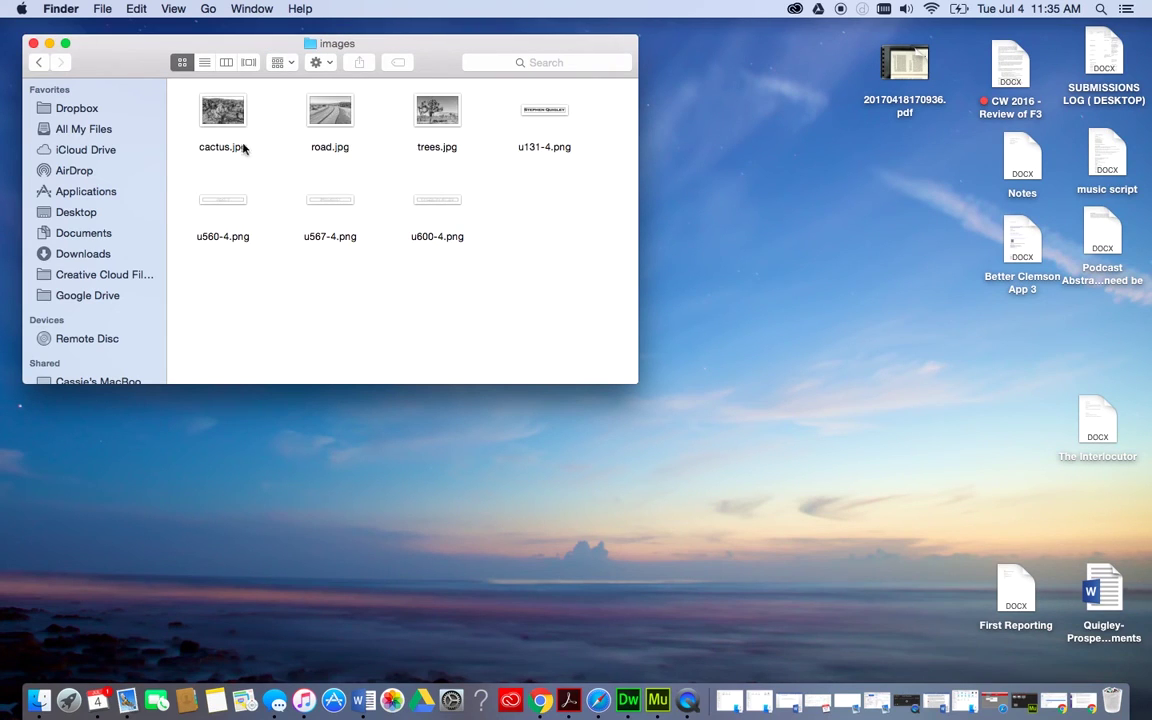
pyautogui.click(43, 64)
pyautogui.doubleClick(325, 205)
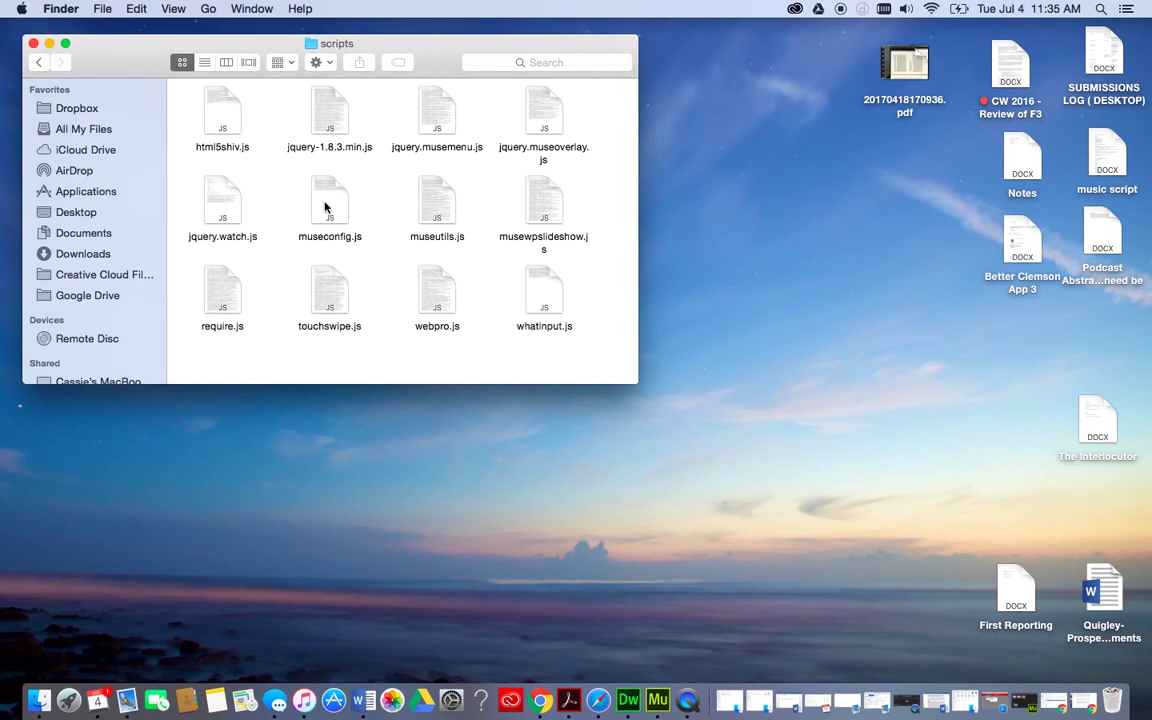
pyautogui.click(38, 62)
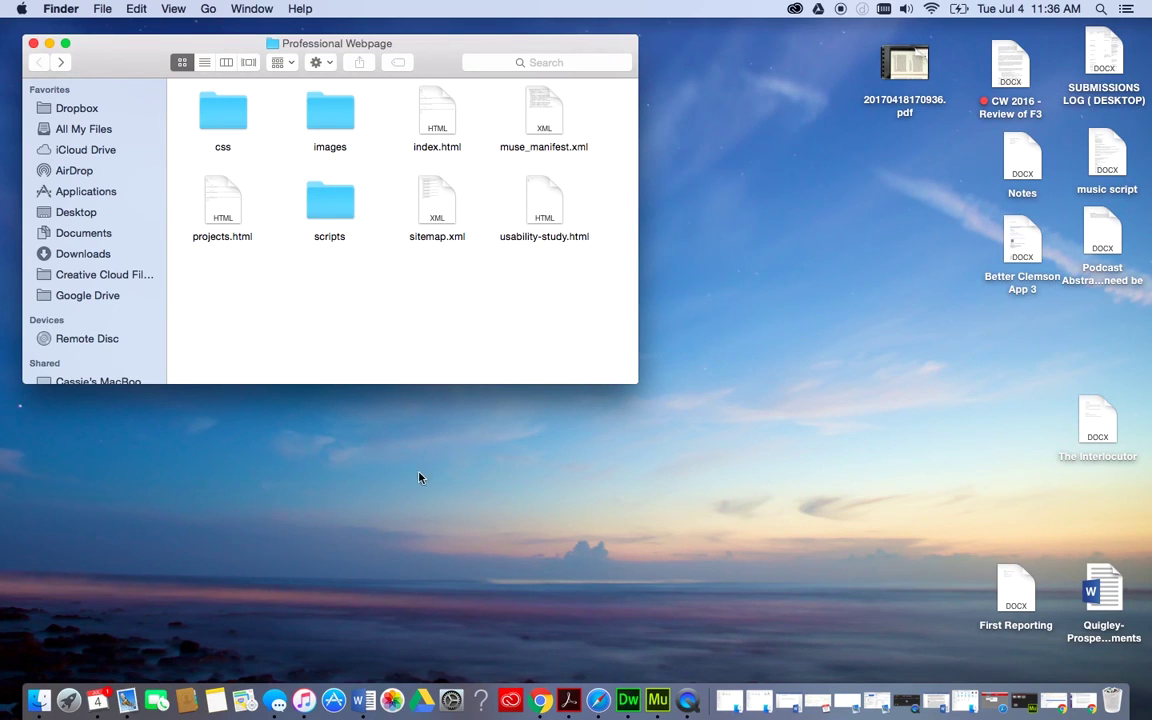
# Switch to Muse from the Dock and open the About page in Design view.
pyautogui.click(654, 701)
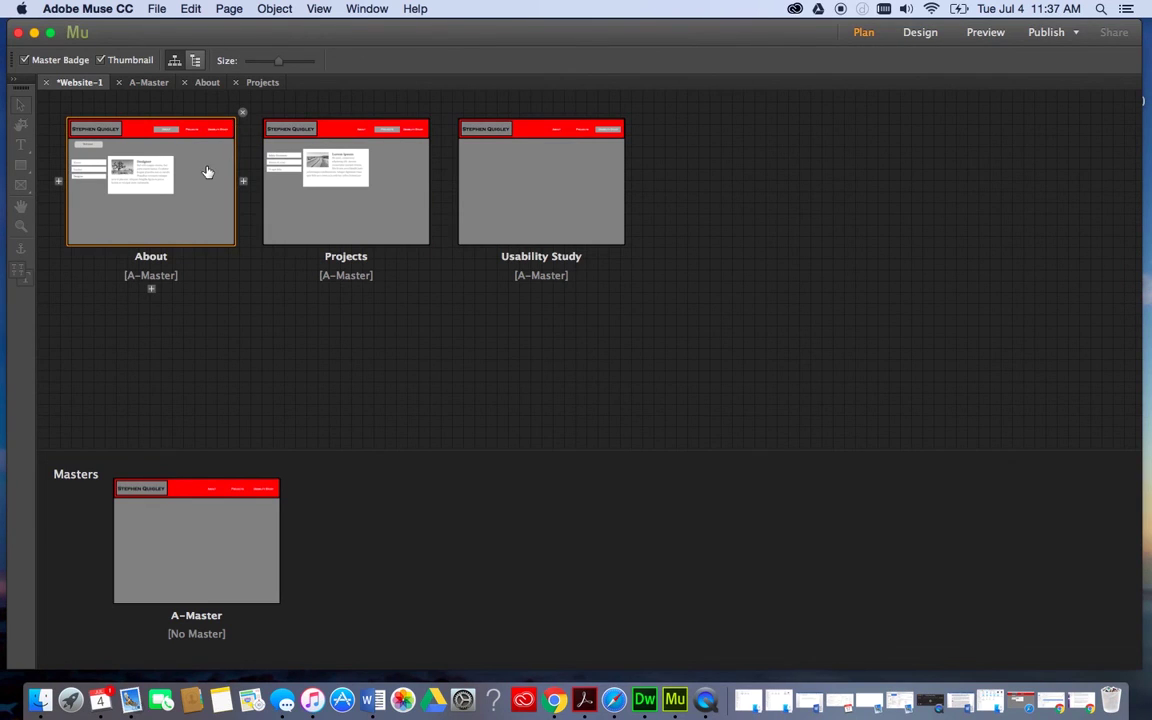
pyautogui.doubleClick(206, 172)
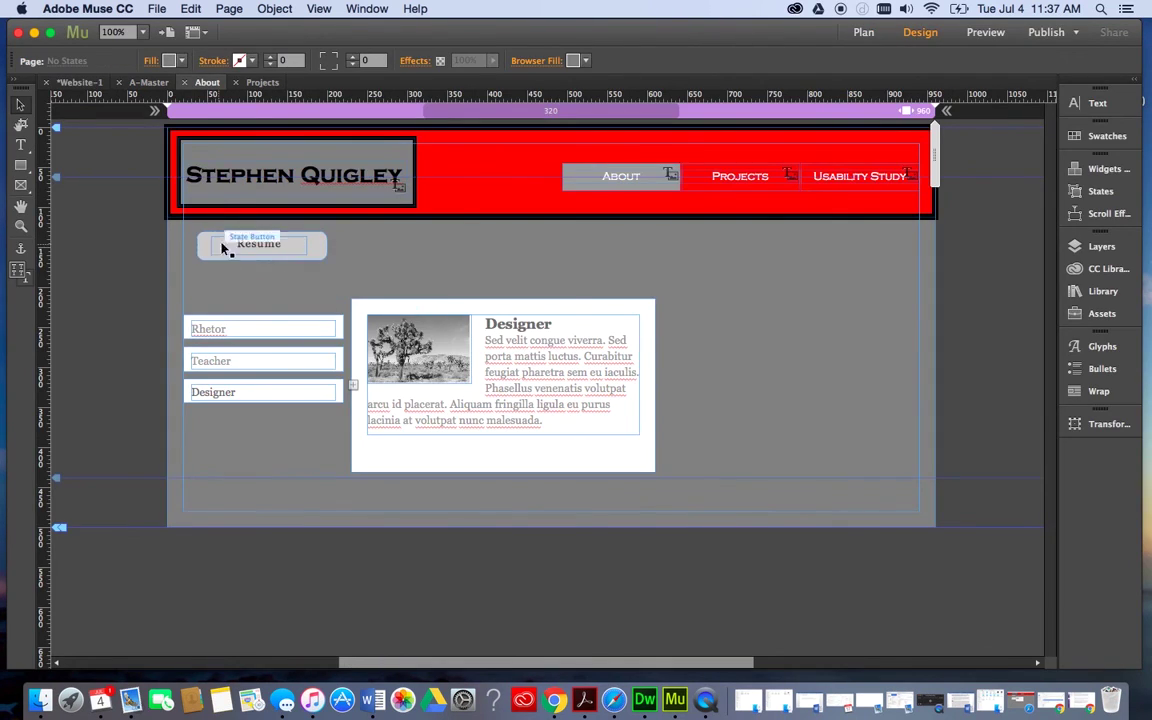